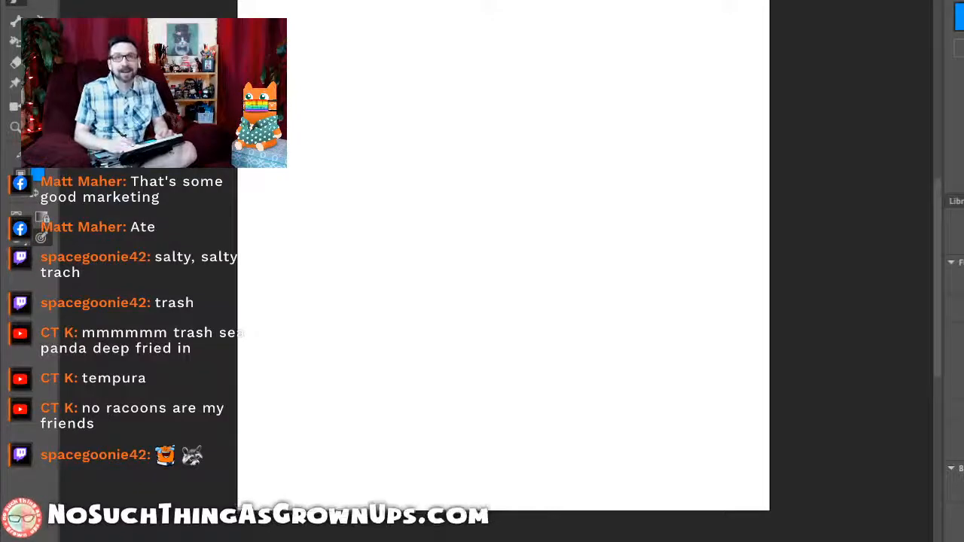
left_click_drag(486, 117, 459, 323)
key("ctrl+z")
left_click_drag(482, 257, 459, 253)
left_click_drag(438, 105, 408, 261)
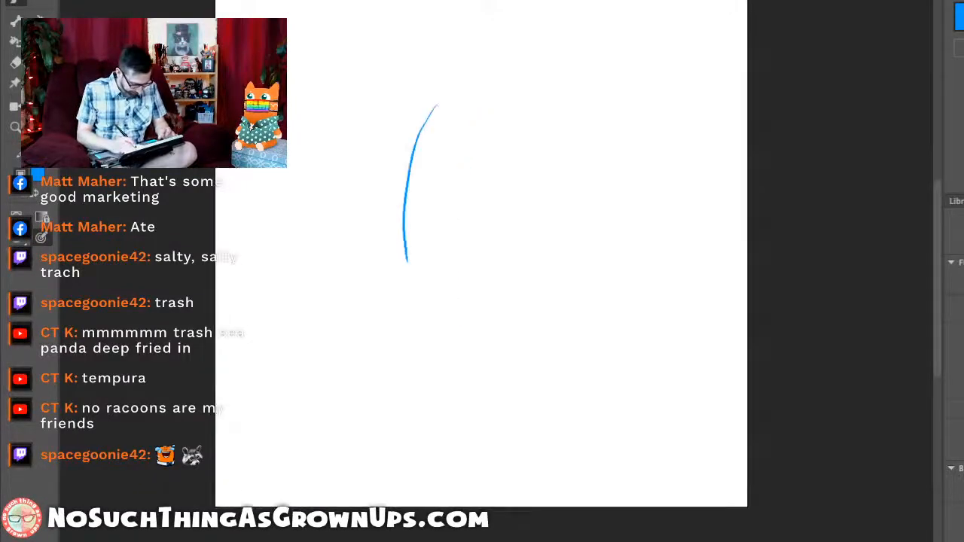
key("ctrl+z")
Step: Sketch the top and both sides of a rounded head outline with overlapping blue strokes on the blank canvas
left_click_drag(435, 90, 408, 205)
mouse_move(416, 105)
left_mouse_down()
mouse_move(495, 85)
mouse_move(539, 107)
left_mouse_up()
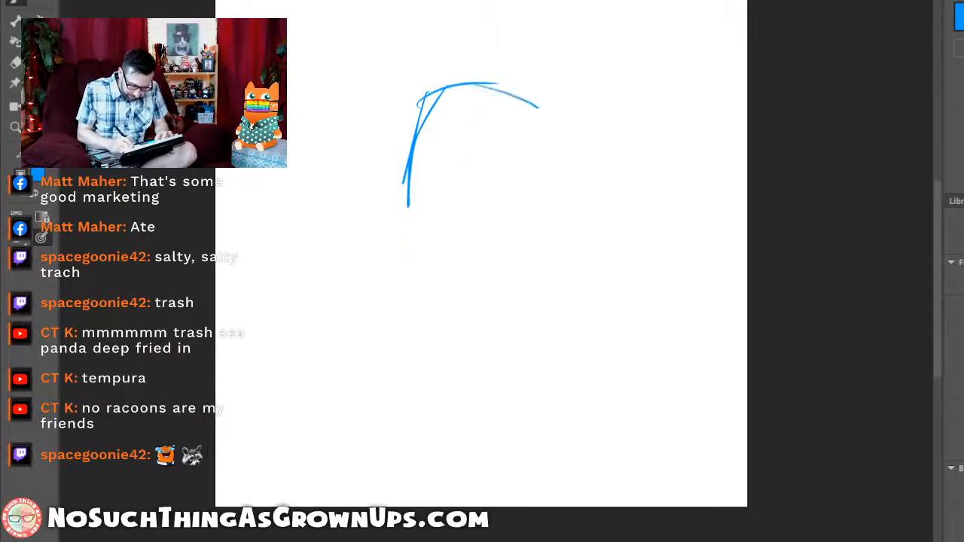
mouse_move(470, 82)
left_mouse_down()
mouse_move(539, 120)
mouse_move(549, 175)
left_mouse_up()
left_click_drag(538, 111, 535, 204)
mouse_move(408, 170)
left_mouse_down()
mouse_move(401, 215)
mouse_move(436, 220)
left_mouse_up()
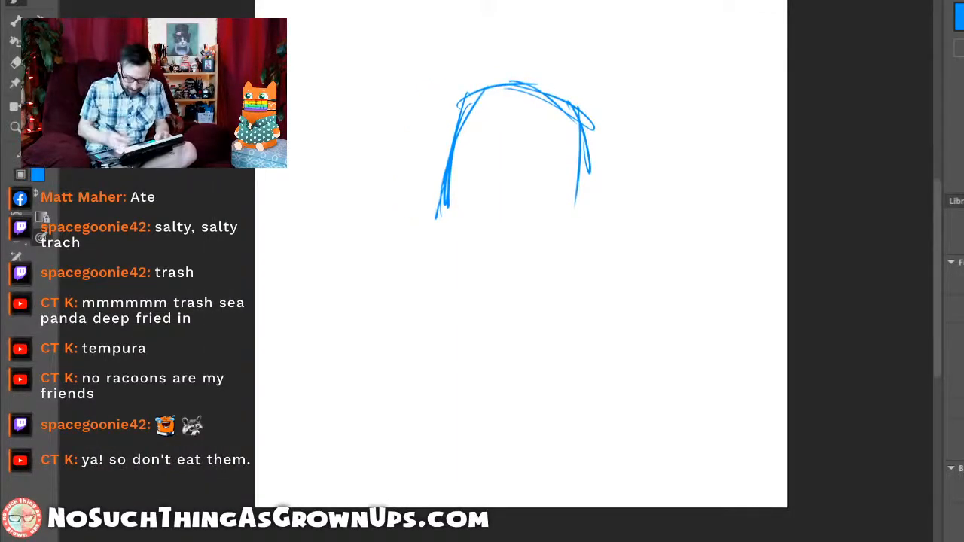
left_click_drag(362, 254, 460, 230)
key("ctrl+z")
left_click_drag(355, 247, 446, 238)
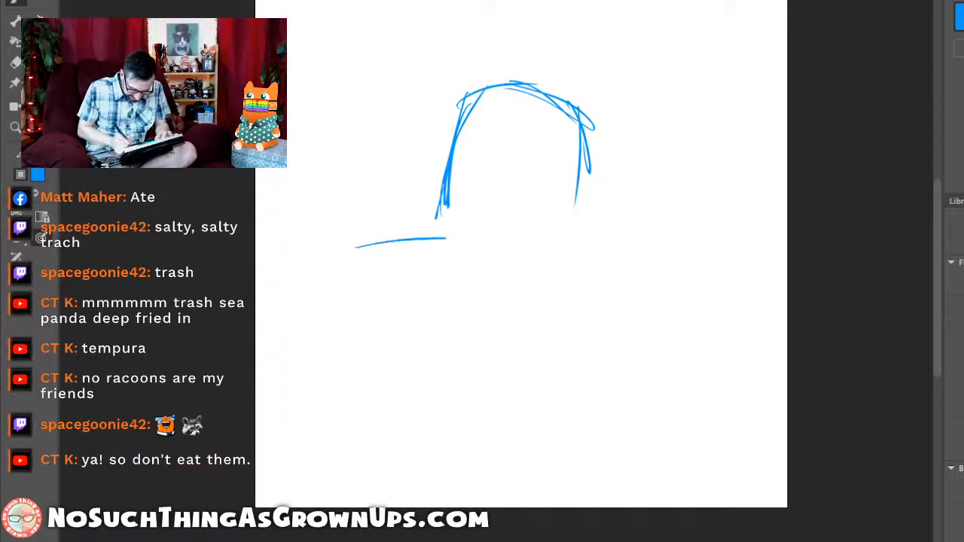
key("ctrl+z")
key("ctrl+z")
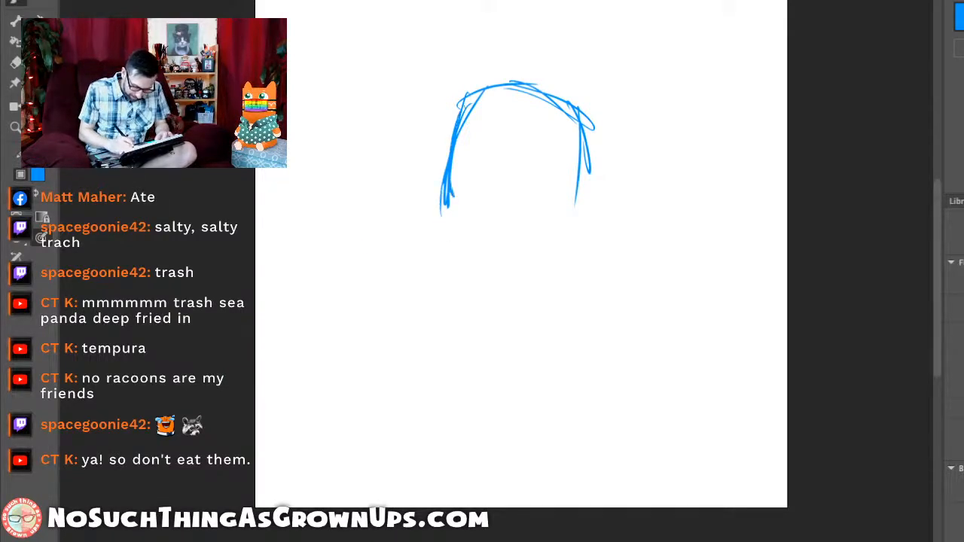
Step: Close the rounded head outline with sketchy strokes along its lower edge and lower right side
mouse_move(450, 204)
left_mouse_down()
mouse_move(567, 242)
mouse_move(561, 234)
left_mouse_up()
left_click_drag(585, 194, 553, 235)
left_click_drag(592, 155, 563, 238)
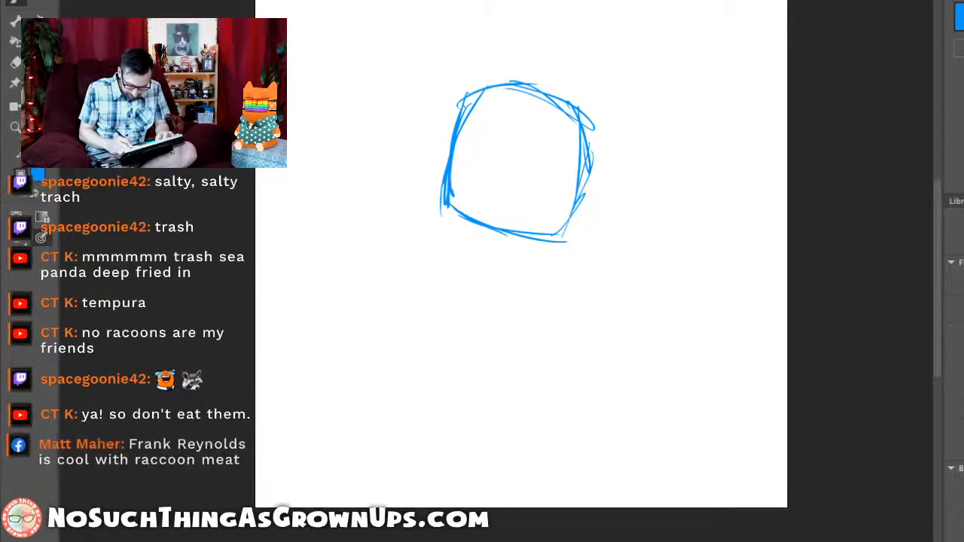
Step: Select the entire first head sketch and delete it from the canvas
key("v")
left_click_drag(416, 47, 618, 321)
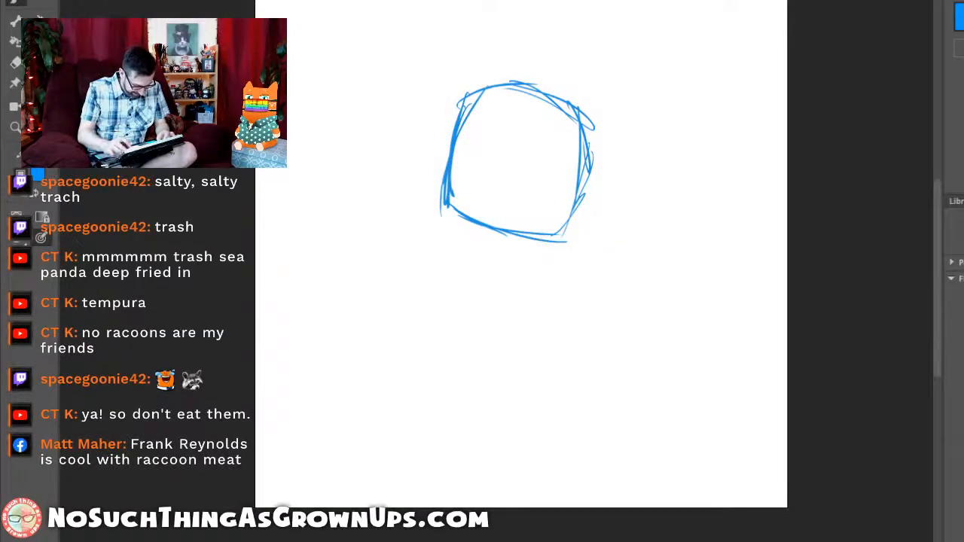
key("Delete")
Step: Sketch a new wide, rounded head dome in blue with a wavy eye-mask band wrapping around its lower edge
mouse_move(550, 69)
left_mouse_down()
mouse_move(504, 99)
mouse_move(489, 144)
mouse_move(525, 199)
mouse_move(570, 210)
mouse_move(598, 209)
mouse_move(658, 169)
mouse_move(550, 62)
mouse_move(614, 59)
mouse_move(657, 88)
mouse_move(664, 173)
mouse_move(612, 208)
left_mouse_up()
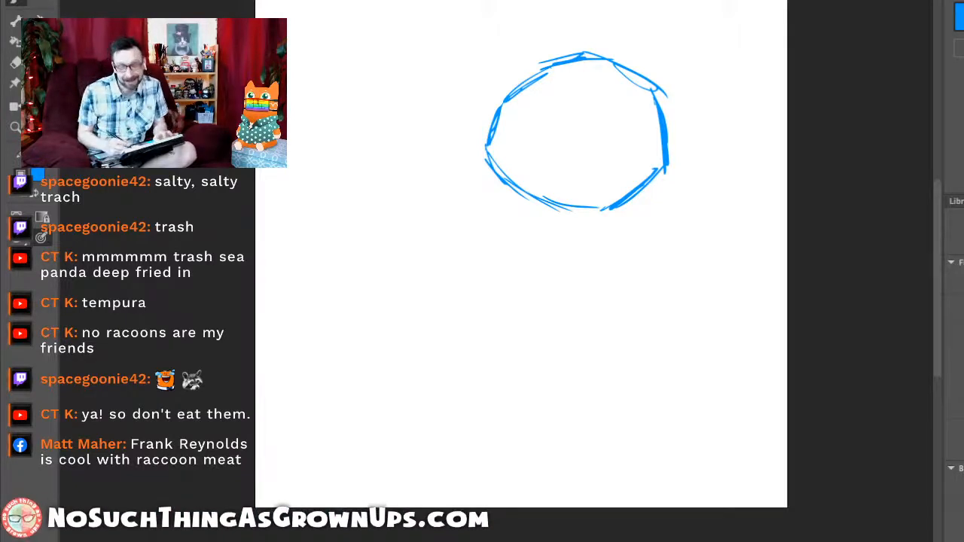
mouse_move(493, 126)
left_mouse_down()
mouse_move(471, 192)
mouse_move(577, 255)
mouse_move(626, 239)
mouse_move(671, 182)
mouse_move(678, 150)
mouse_move(632, 69)
mouse_move(595, 60)
left_mouse_up()
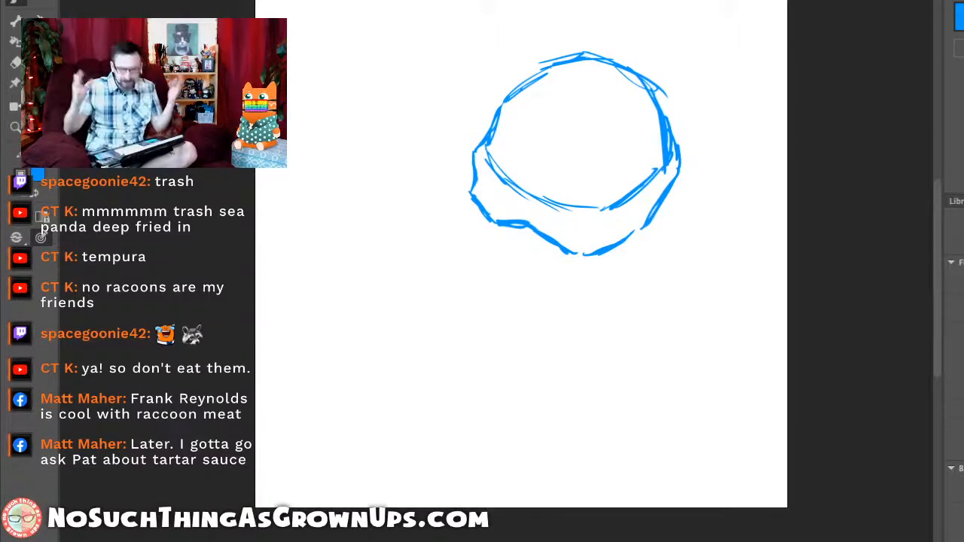
mouse_move(615, 215)
left_mouse_down()
mouse_move(540, 202)
mouse_move(611, 217)
mouse_move(518, 193)
left_mouse_up()
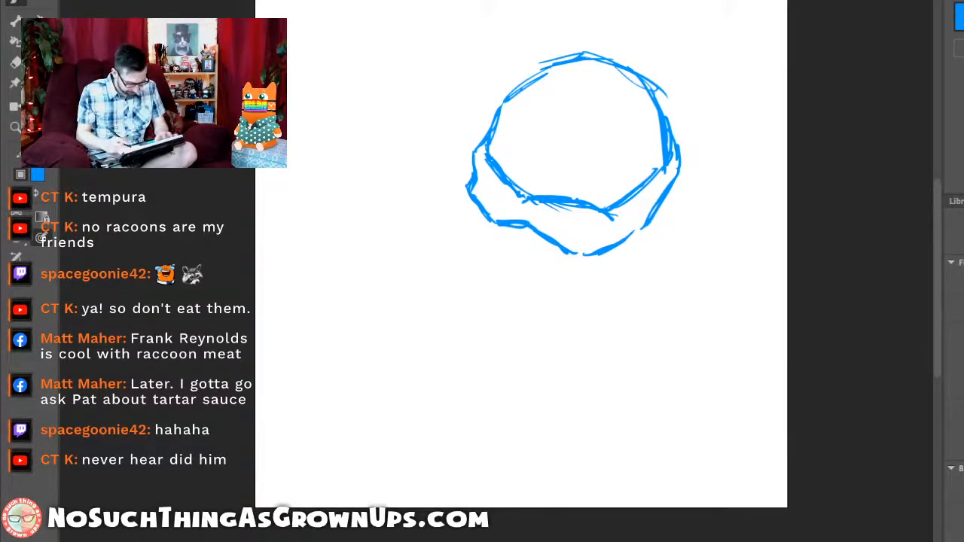
Step: Sketch the broad muzzle and jaw outline below the mask, joining it to both ends of the mask band
left_click_drag(470, 192, 460, 208)
left_click_drag(457, 210, 485, 249)
key("ctrl+z")
mouse_move(457, 211)
left_mouse_down()
mouse_move(469, 269)
mouse_move(509, 285)
left_mouse_up()
key("ctrl+z")
mouse_move(466, 190)
left_mouse_down()
mouse_move(452, 219)
mouse_move(478, 265)
mouse_move(554, 300)
mouse_move(583, 304)
mouse_move(677, 257)
left_mouse_up()
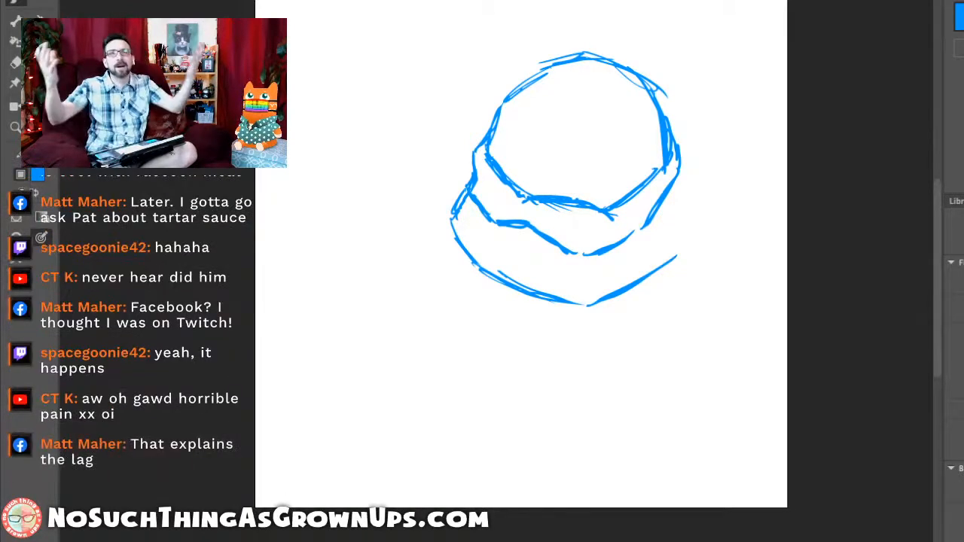
left_click_drag(681, 232, 668, 261)
mouse_move(680, 170)
left_mouse_down()
mouse_move(689, 202)
mouse_move(660, 268)
left_mouse_up()
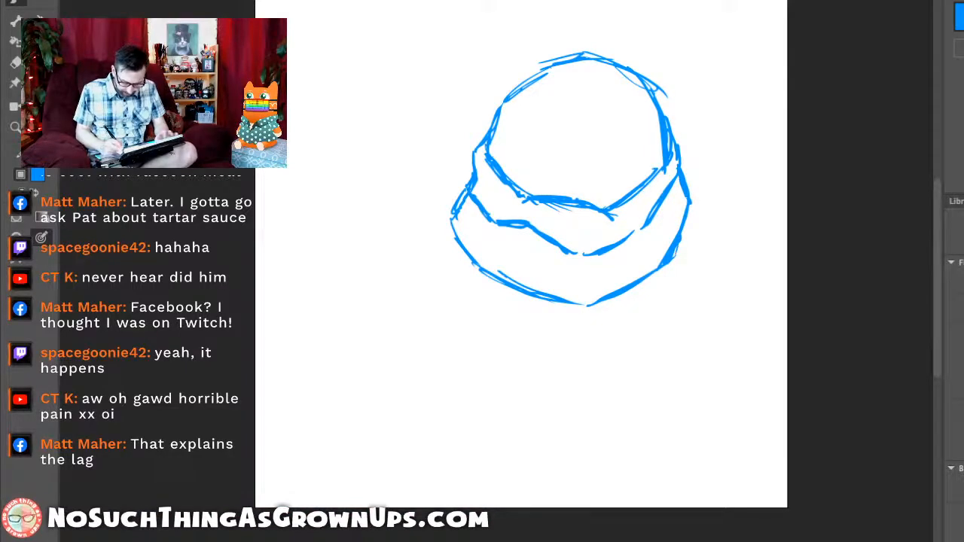
Step: Sketch two narrow, angled eyes inside the mask, redrawing the smaller far-side eye until its shape fits
key("e")
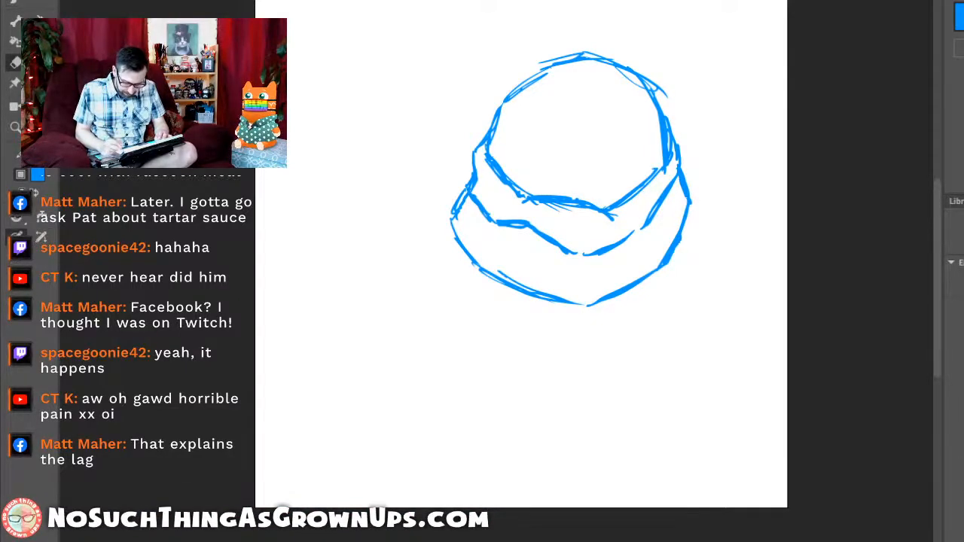
key("b")
left_click_drag(542, 217, 602, 238)
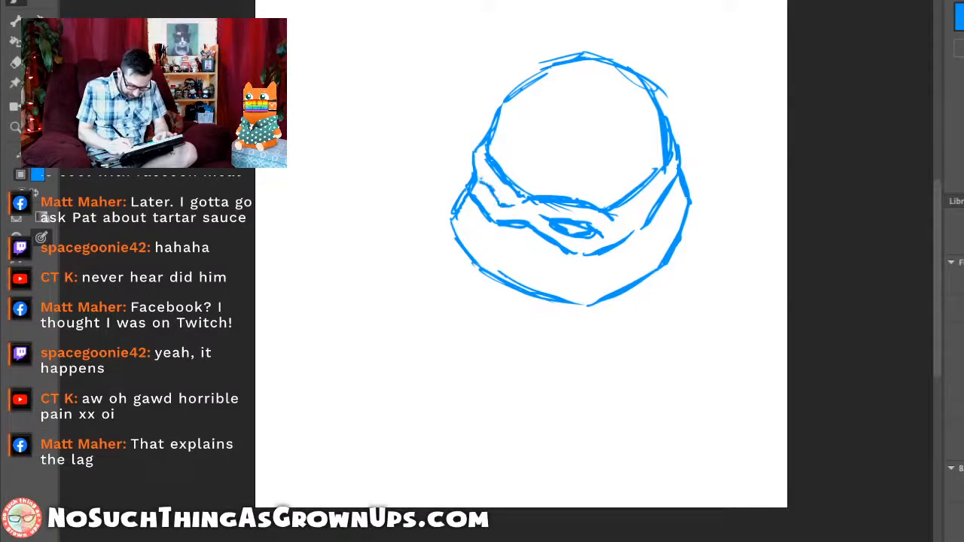
key("ctrl+z")
left_click_drag(503, 203, 477, 179)
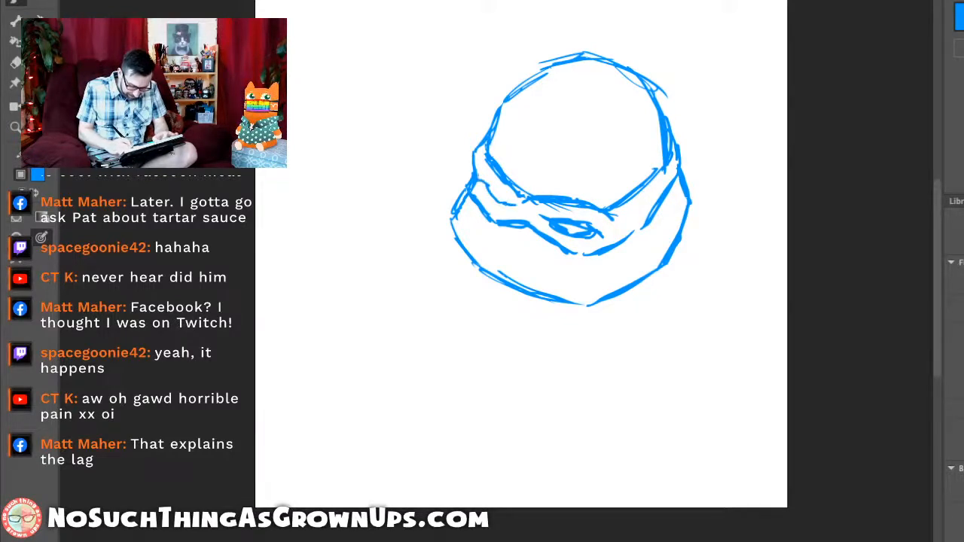
key("ctrl+z")
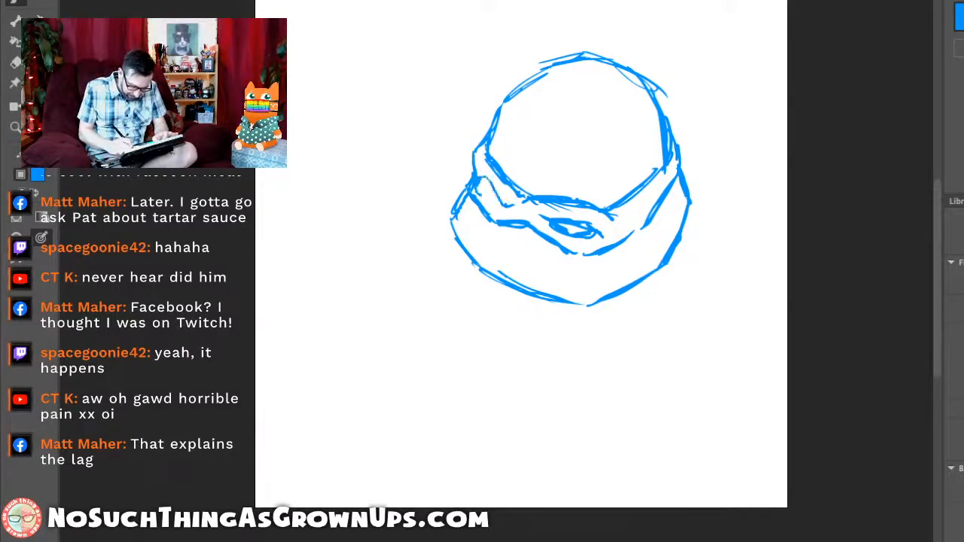
mouse_move(503, 203)
left_mouse_down()
mouse_move(479, 188)
mouse_move(483, 180)
left_mouse_up()
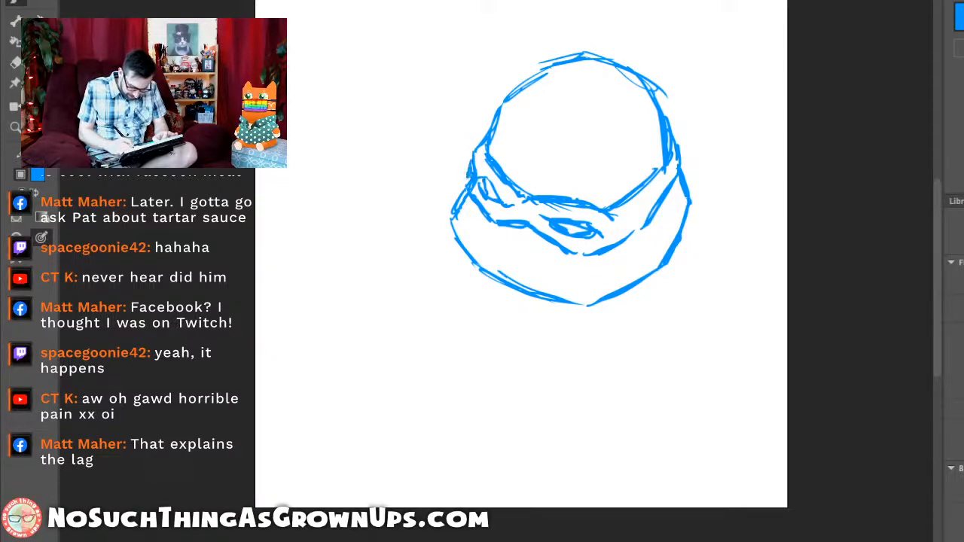
Step: Reinforce the mask's edge on the near side and sketch a narrow slanted mouth above the chin line
left_click_drag(638, 219, 633, 230)
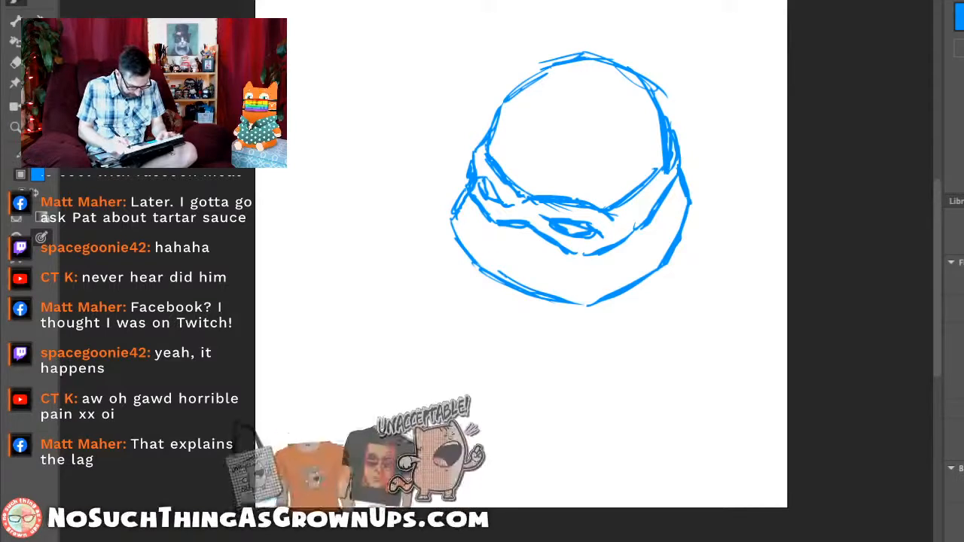
left_click_drag(486, 256, 545, 281)
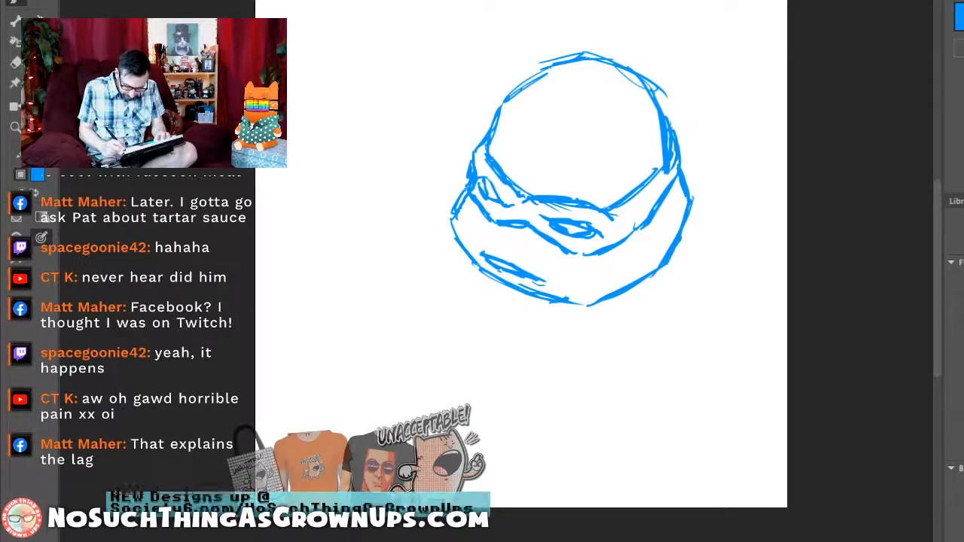
Step: Erase stray lines inside the near-side mask corner and the doubled strokes along the top of the head
key("e")
mouse_move(669, 173)
left_mouse_down()
mouse_move(671, 136)
mouse_move(664, 174)
left_mouse_up()
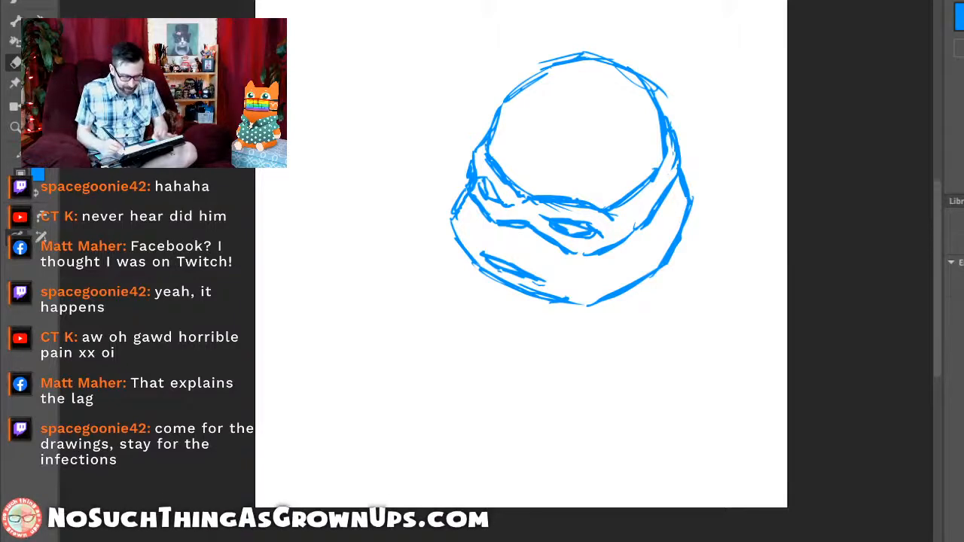
key("b")
key("e")
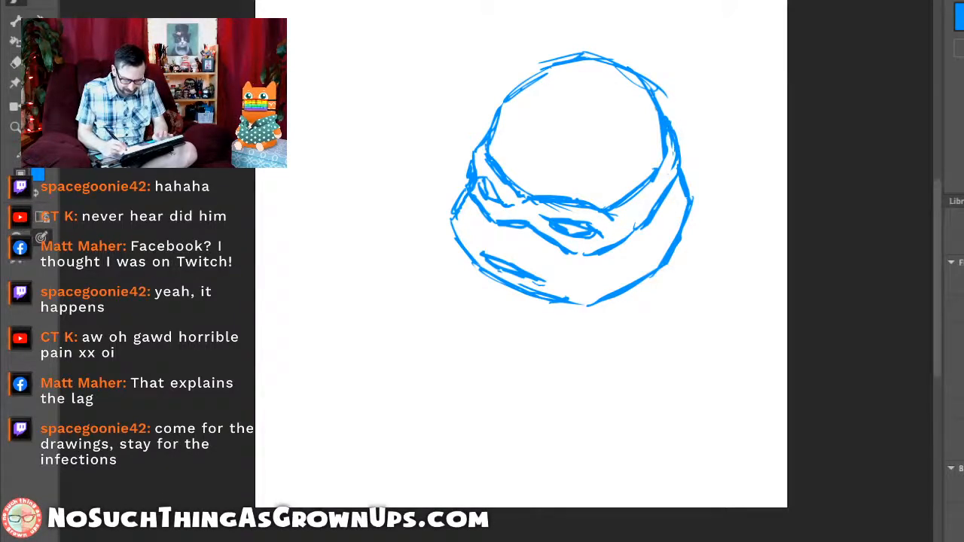
left_click_drag(592, 52, 559, 57)
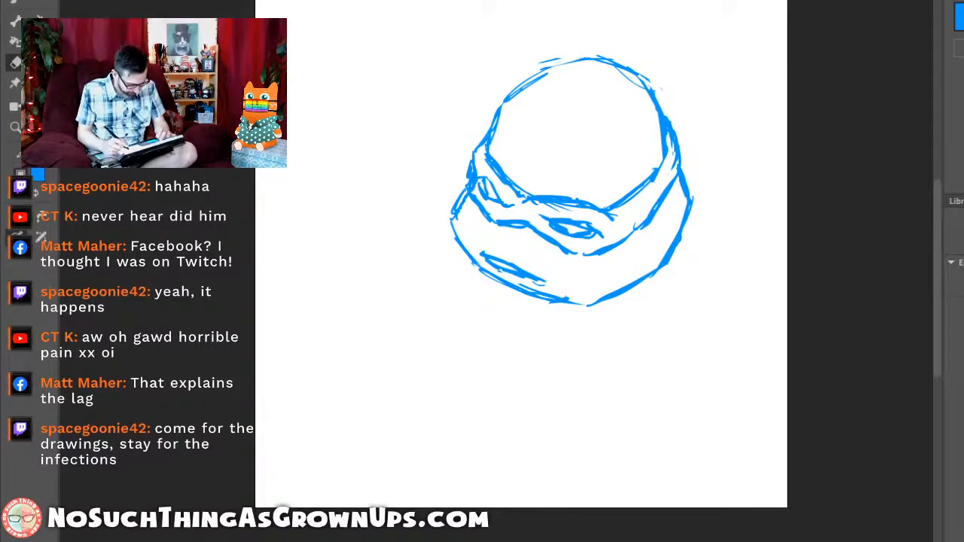
key("b")
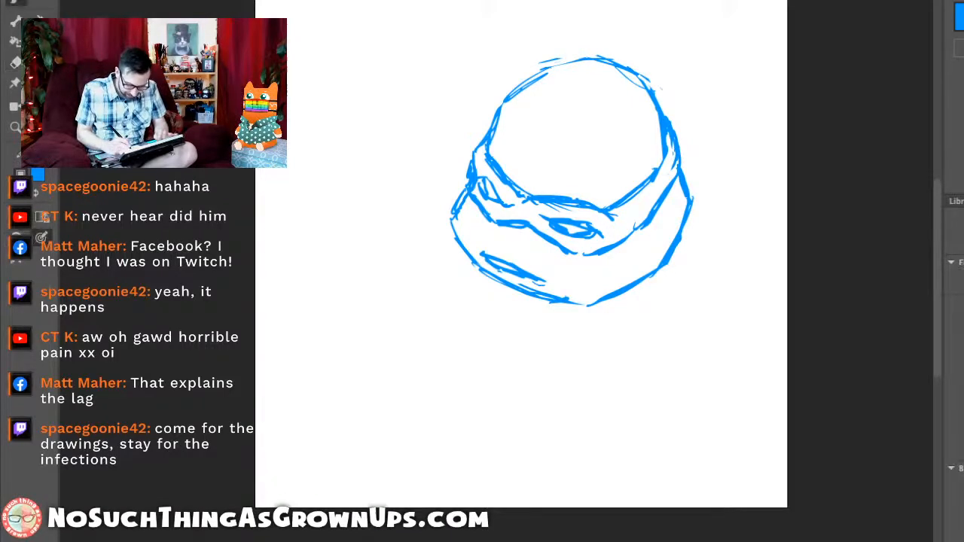
Step: Sketch short frown wrinkles radiating upward from the brow above the bridge of the mask
key("ctrl+z")
left_click_drag(518, 168, 530, 197)
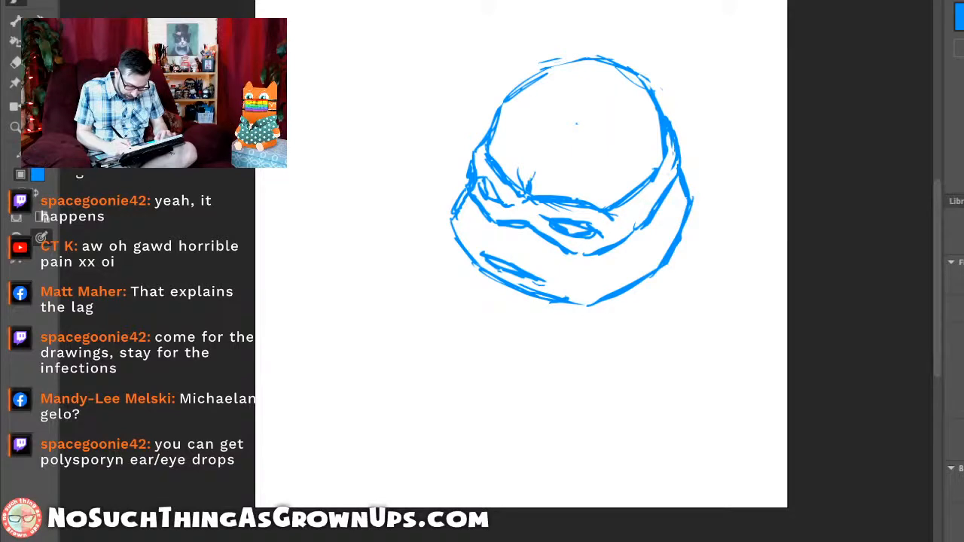
mouse_move(531, 185)
left_mouse_down()
mouse_move(538, 168)
mouse_move(518, 181)
mouse_move(551, 171)
left_mouse_up()
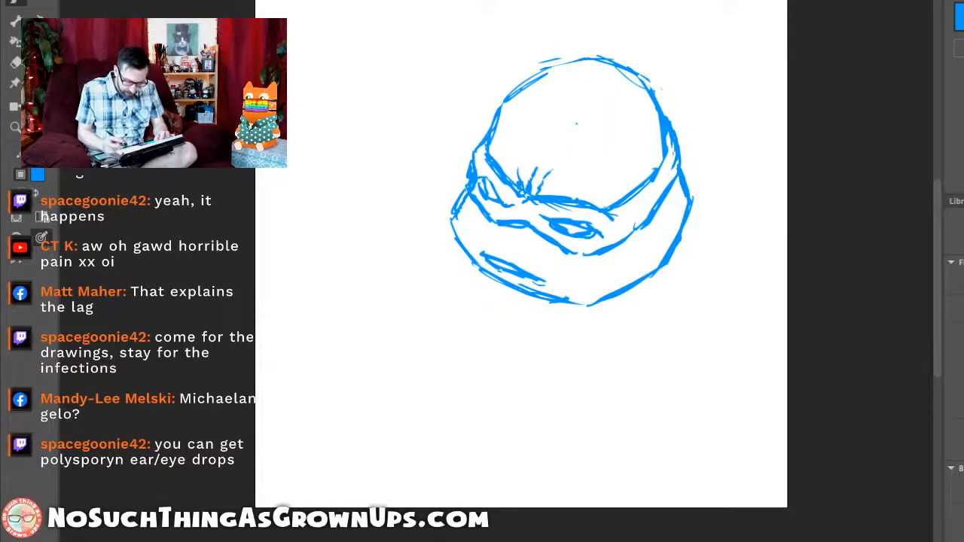
Step: Erase the excess lines in the smaller far-side eye and redraw it as a narrower, slanted shape
key("e")
left_click_drag(486, 183, 480, 192)
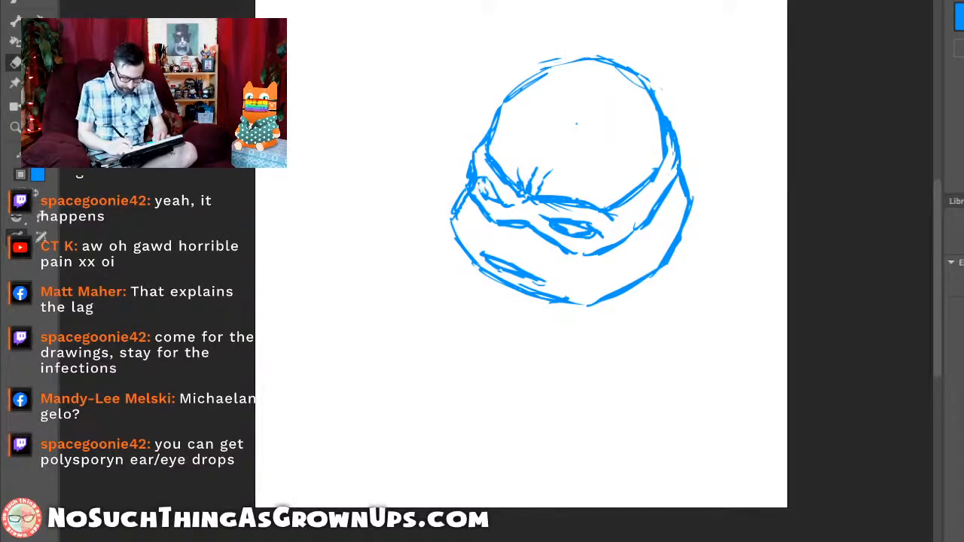
key("b")
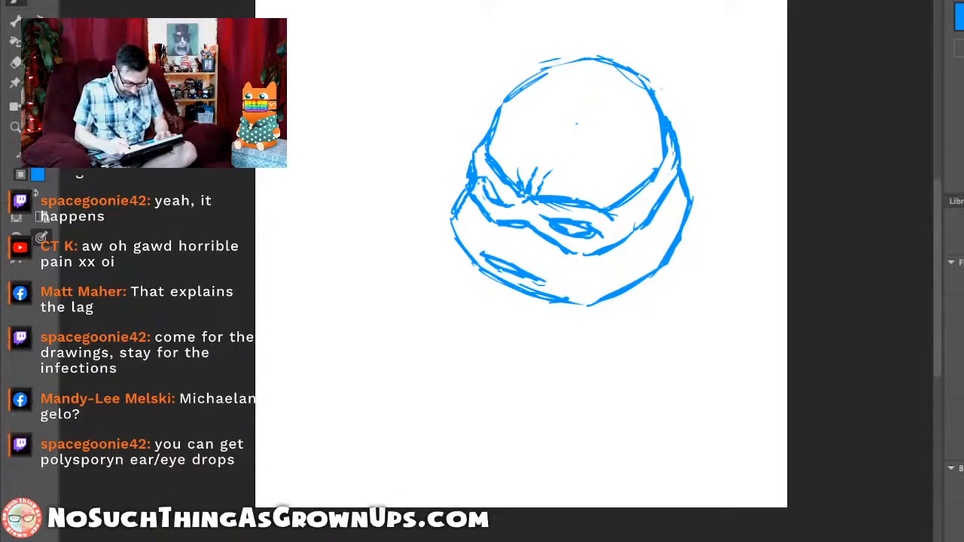
left_click_drag(556, 87, 521, 270)
key("ctrl+z")
key("e")
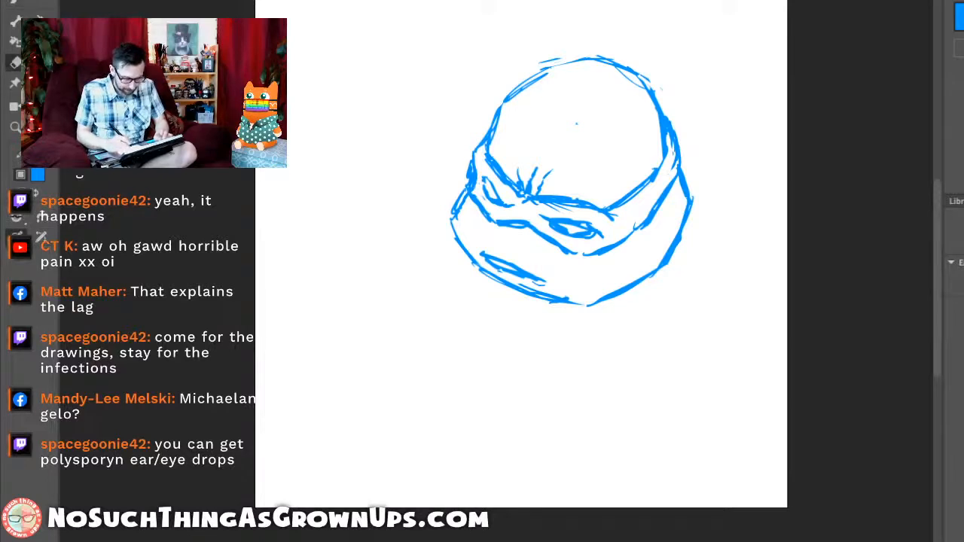
key("b")
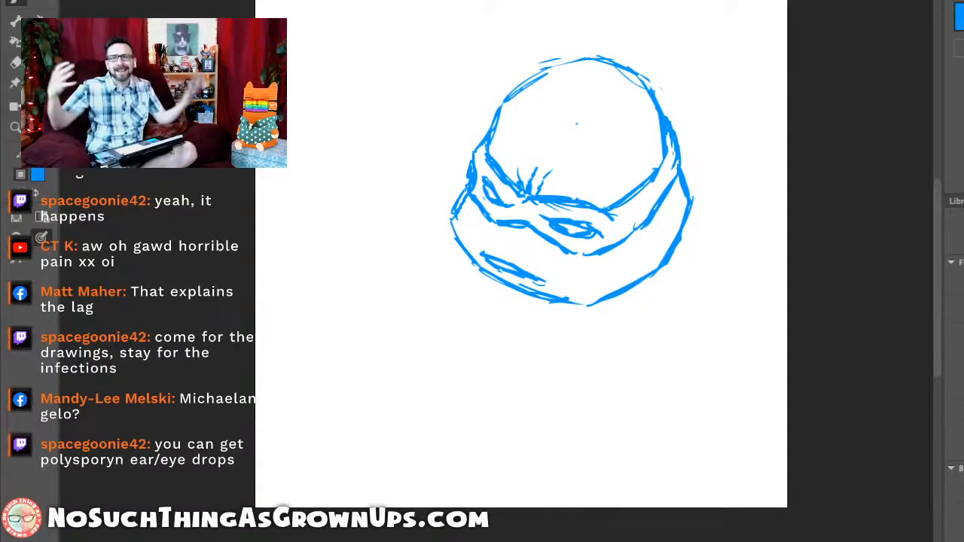
Step: Select the larger near-side eye, shift it toward the nose, and nudge it back to the right five times
left_click_drag(527, 199, 519, 193)
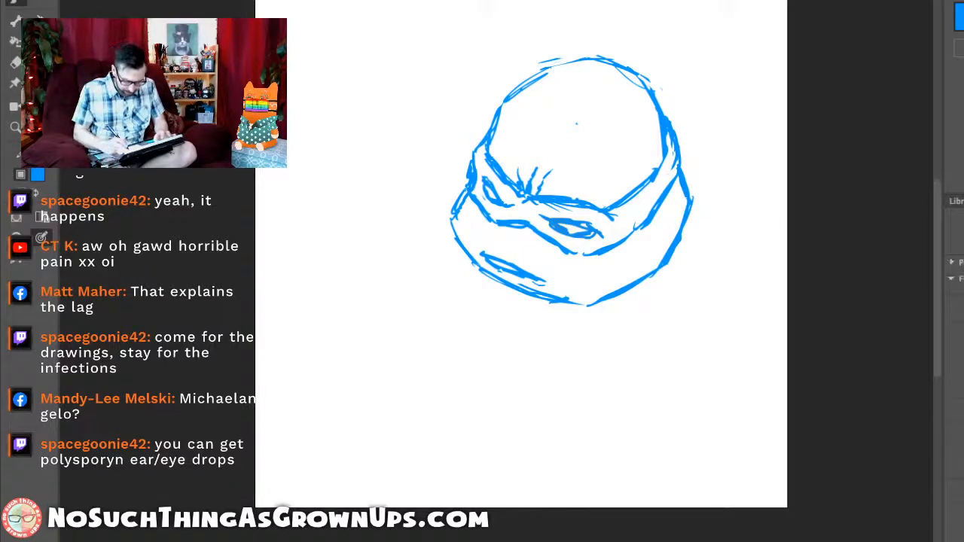
left_click_drag(575, 228, 567, 228)
key("Right")
key("Right")
key("Right")
key("Right")
key("Right")
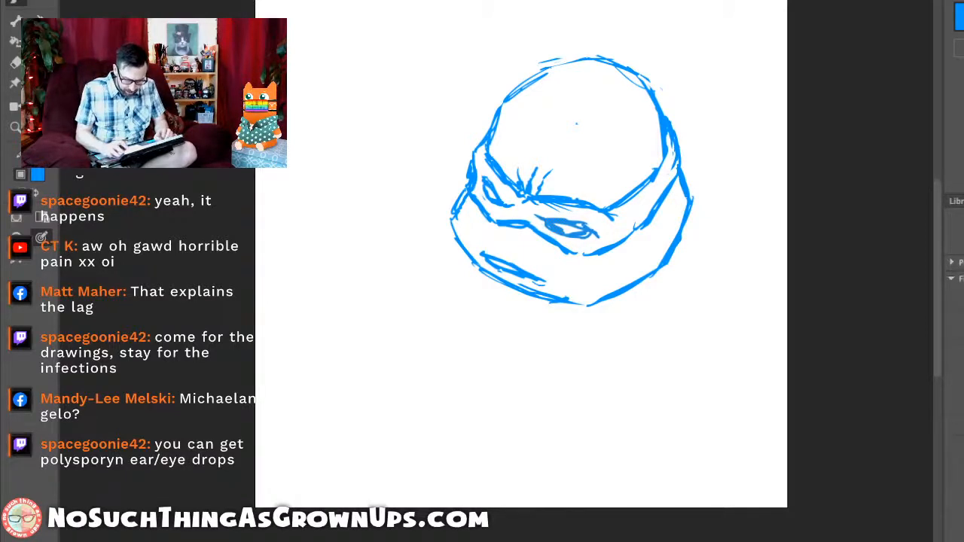
key("e")
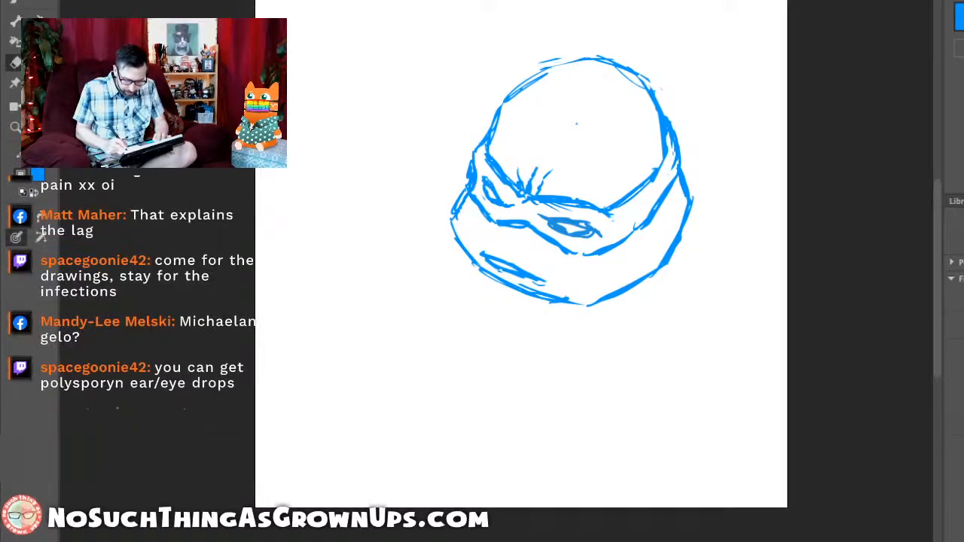
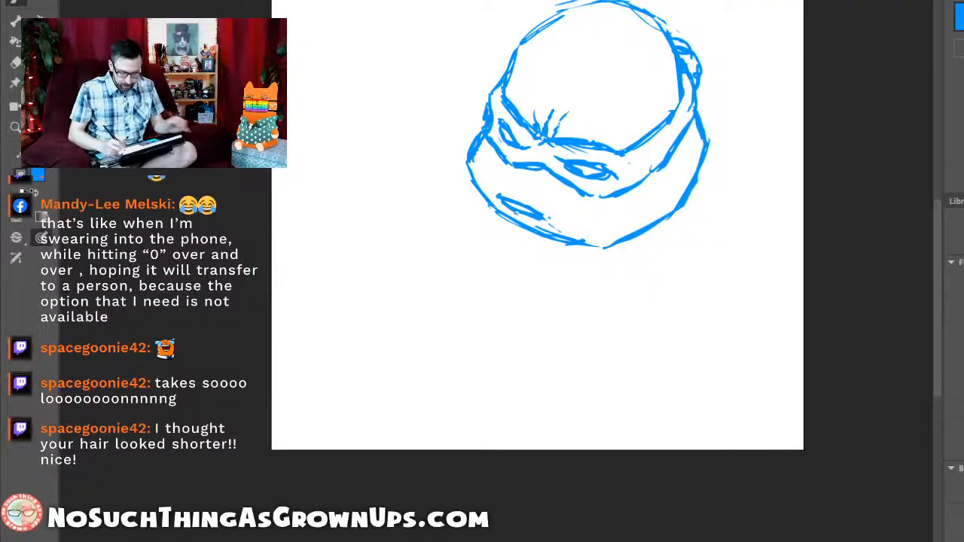
scroll(537, 226, "up", 1)
key("e")
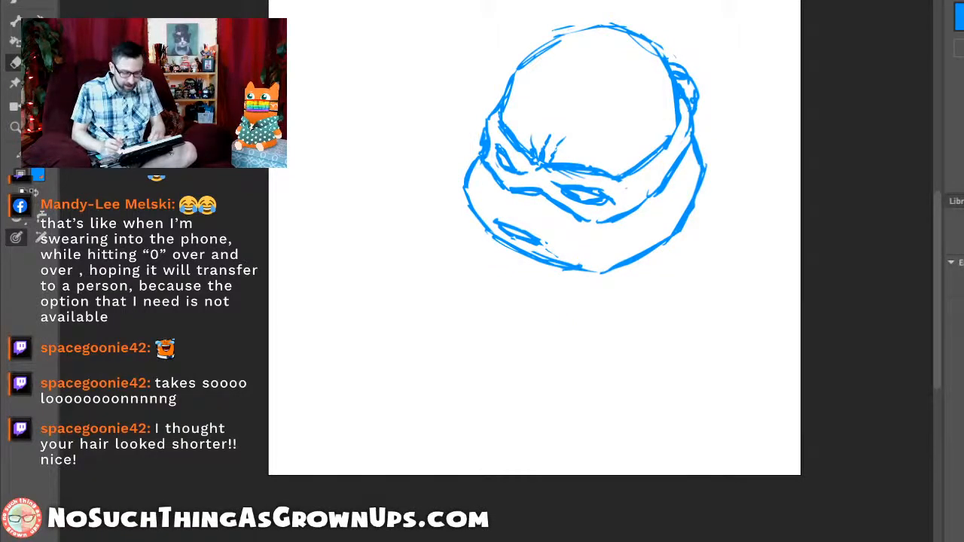
key("b")
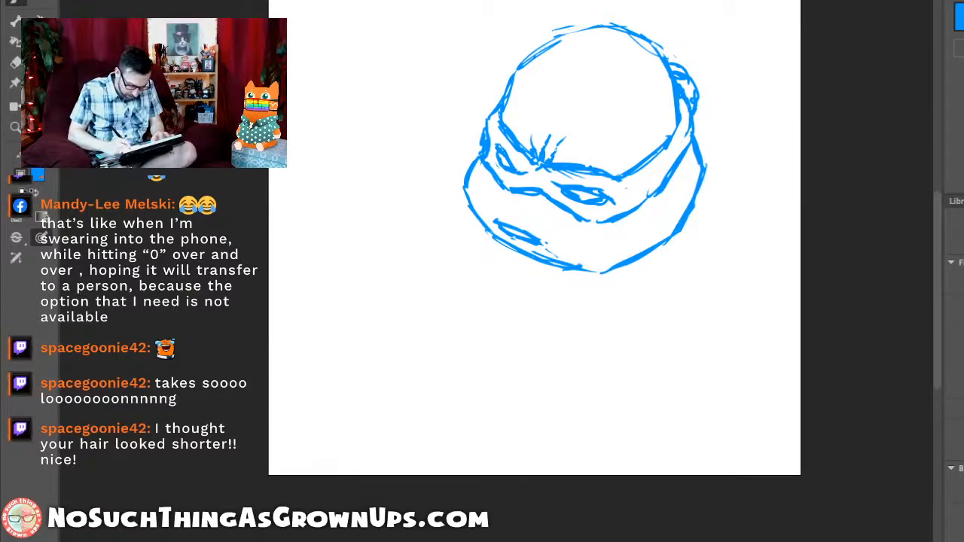
Step: Add a short frown wrinkle above the mask's bridge and reinforce the far-side outline of the skull
left_click_drag(538, 168, 531, 157)
key("e")
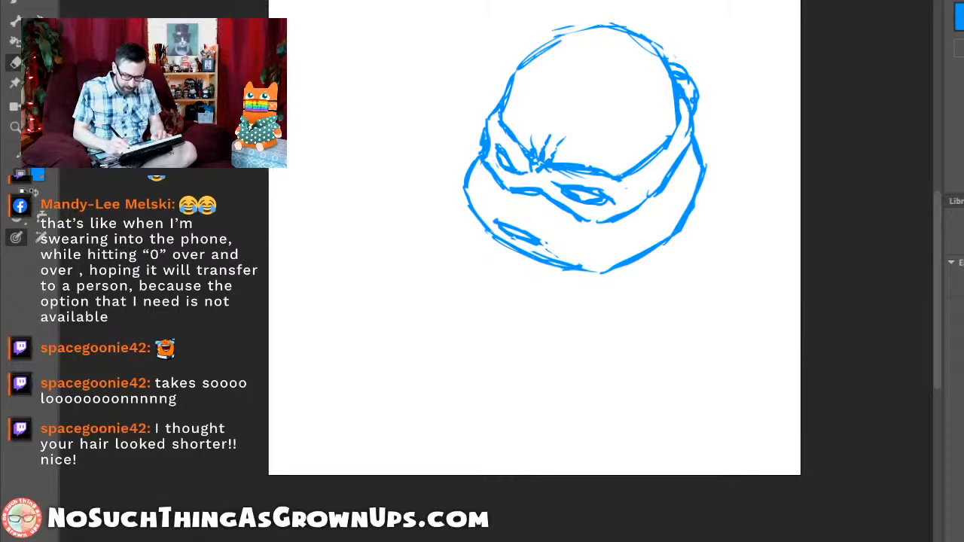
key("b")
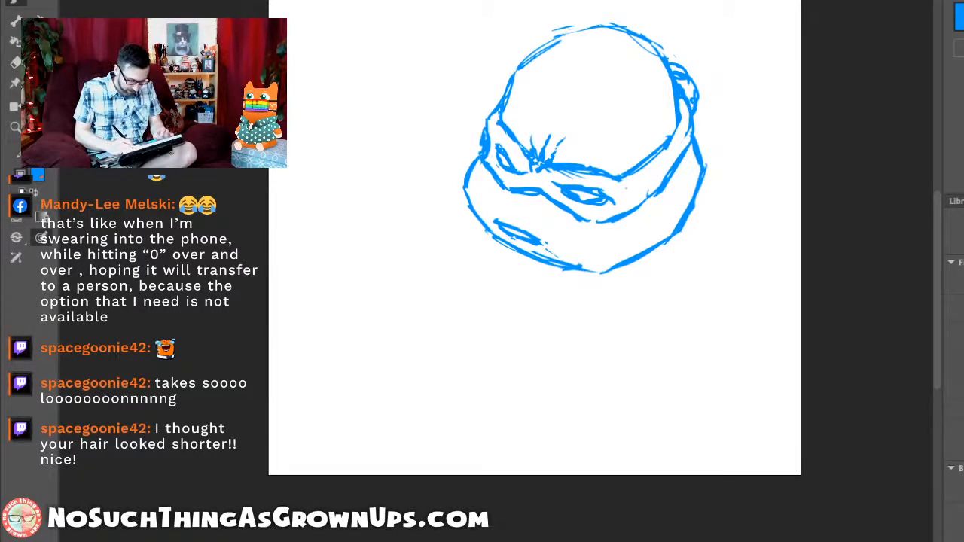
left_click_drag(502, 114, 540, 50)
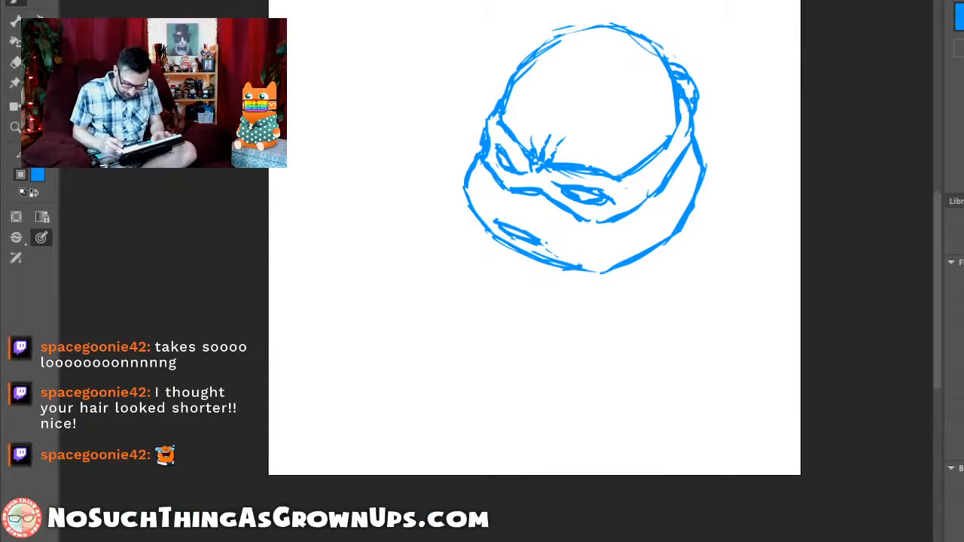
Step: Close the gap at the chin's tip and erase the stray strokes between the mouth corner and the jaw
left_click_drag(592, 274, 609, 273)
key("e")
left_click_drag(546, 245, 558, 257)
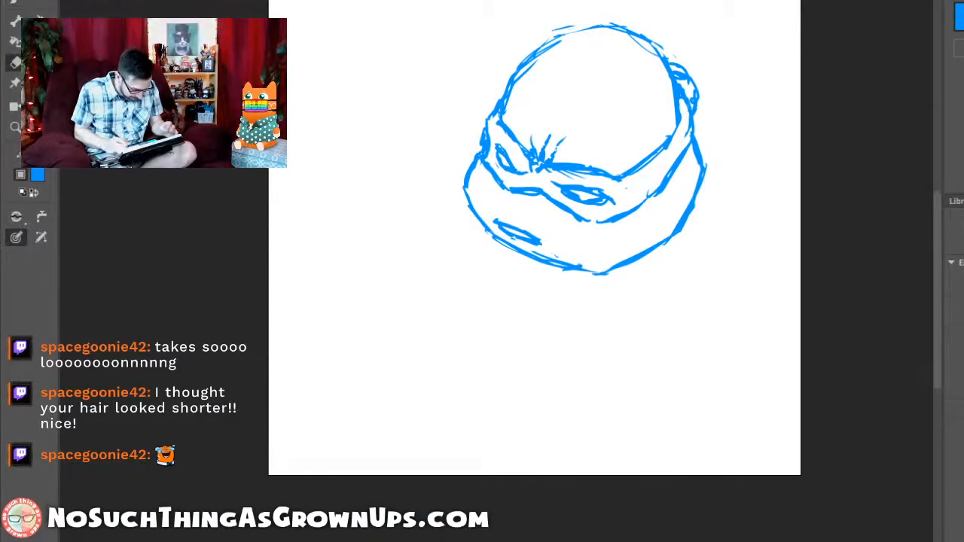
key("b")
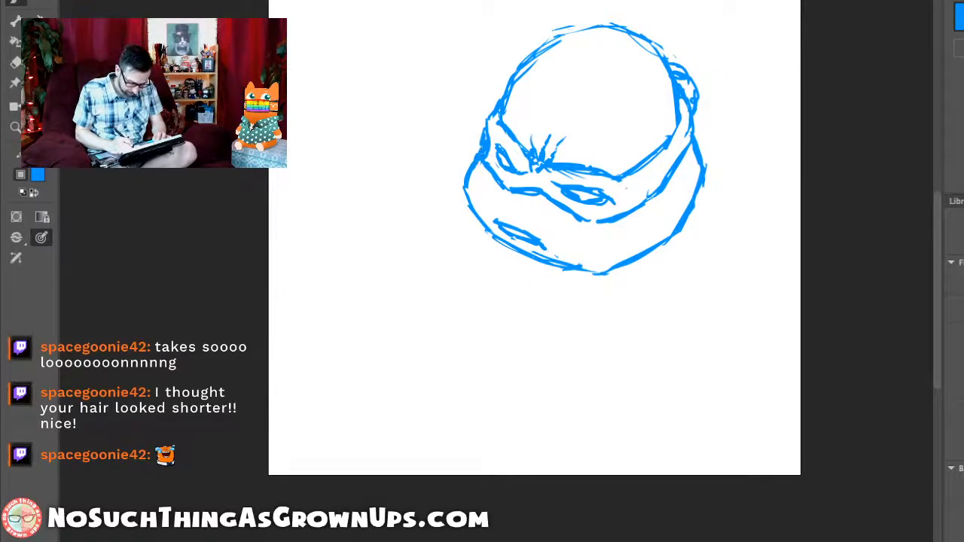
Step: Trim the far-side cheek outline with the eraser and try out a redrawn cheek curve, undoing the unwanted strokes
key("e")
left_click_drag(466, 171, 472, 209)
key("b")
key("ctrl+z")
left_click_drag(470, 172, 478, 210)
key("ctrl+z")
left_click_drag(485, 116, 422, 159)
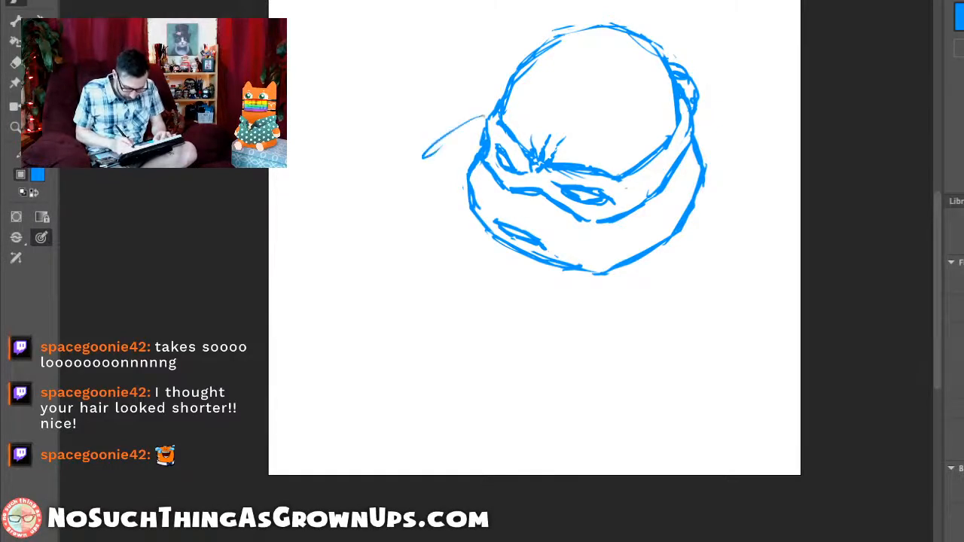
key("ctrl+z")
mouse_move(509, 81)
left_mouse_down()
mouse_move(456, 110)
mouse_move(430, 140)
left_mouse_up()
key("ctrl+z")
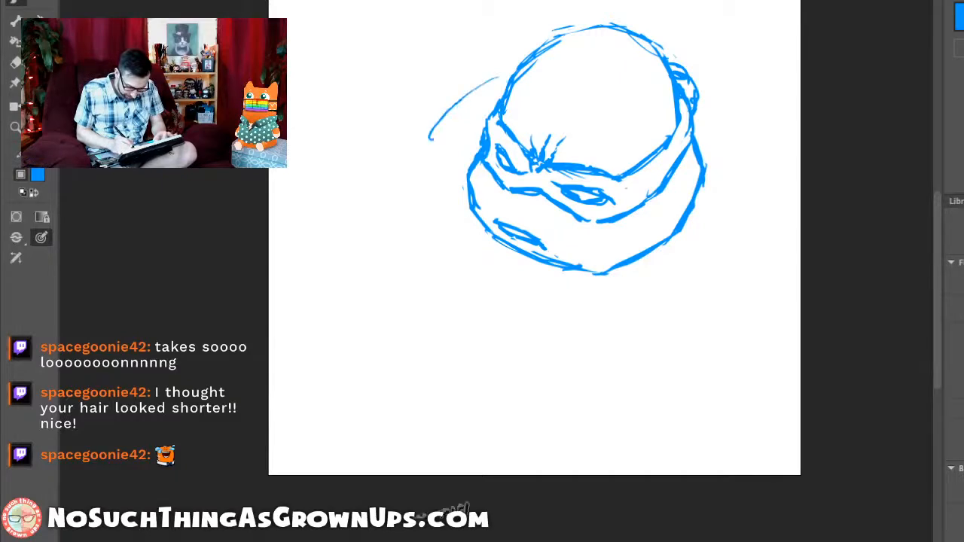
left_click_drag(471, 90, 414, 167)
left_click_drag(415, 157, 427, 264)
key("ctrl+z")
key("ctrl+z")
key("ctrl+z")
left_click_drag(460, 174, 458, 294)
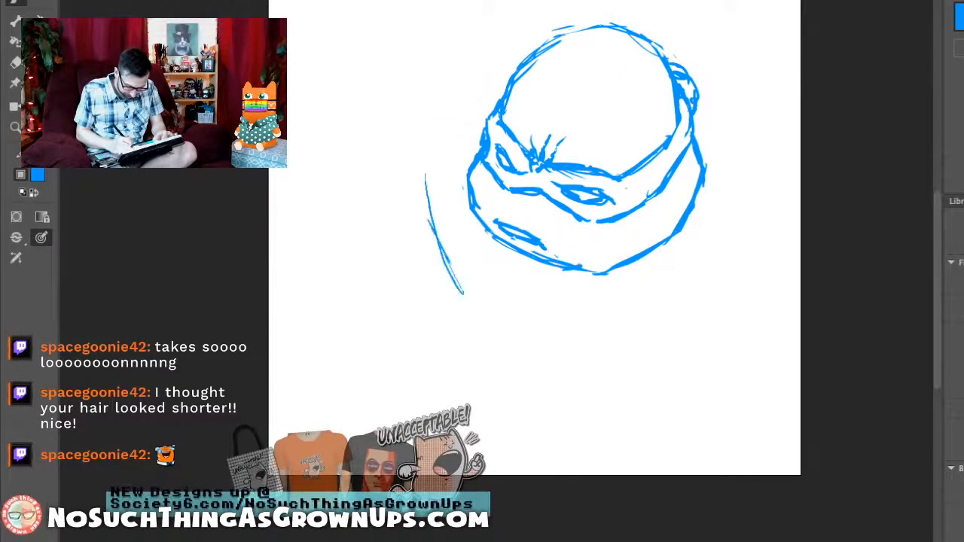
key("ctrl+z")
Step: Sketch the far-side shell edge, the slanted collar line and a large squared chest plate beneath the head
mouse_move(427, 231)
left_mouse_down()
mouse_move(452, 332)
mouse_move(521, 308)
left_mouse_up()
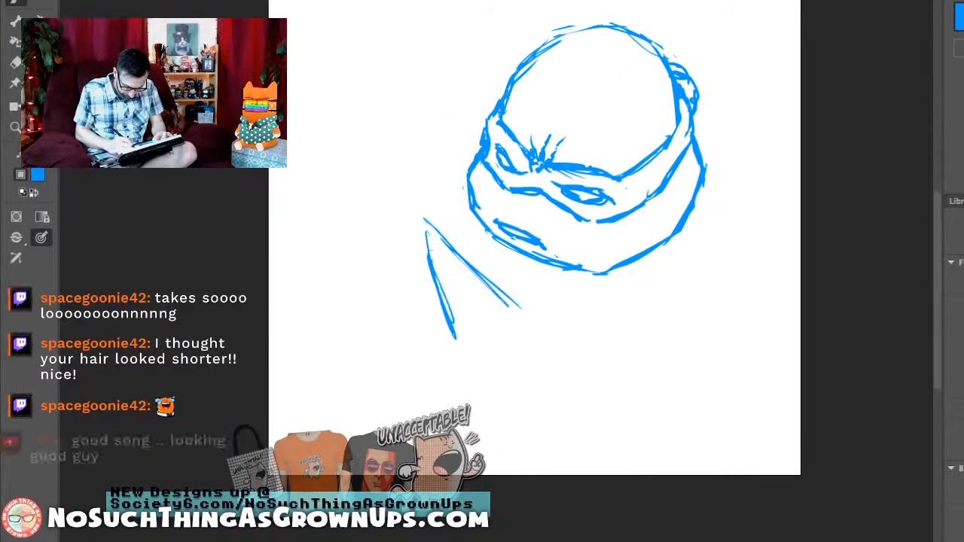
mouse_move(474, 152)
left_mouse_down()
mouse_move(424, 215)
mouse_move(455, 338)
mouse_move(500, 371)
left_mouse_up()
left_click_drag(452, 339, 513, 377)
mouse_move(517, 305)
left_mouse_down()
mouse_move(524, 377)
mouse_move(550, 300)
mouse_move(603, 303)
mouse_move(639, 377)
left_mouse_up()
mouse_move(527, 386)
left_mouse_down()
mouse_move(640, 403)
mouse_move(617, 403)
left_mouse_up()
left_click_drag(455, 333, 513, 388)
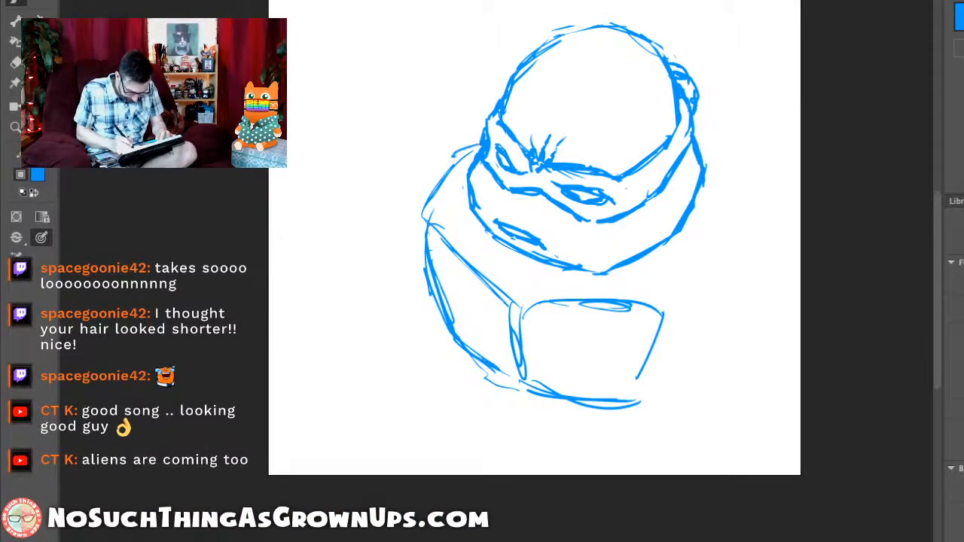
Step: Sketch the curved shoulder outlines on both sides of the head and close the near side of the chest plate
mouse_move(479, 140)
left_mouse_down()
mouse_move(450, 154)
mouse_move(446, 143)
mouse_move(409, 145)
mouse_move(378, 202)
mouse_move(405, 249)
left_mouse_up()
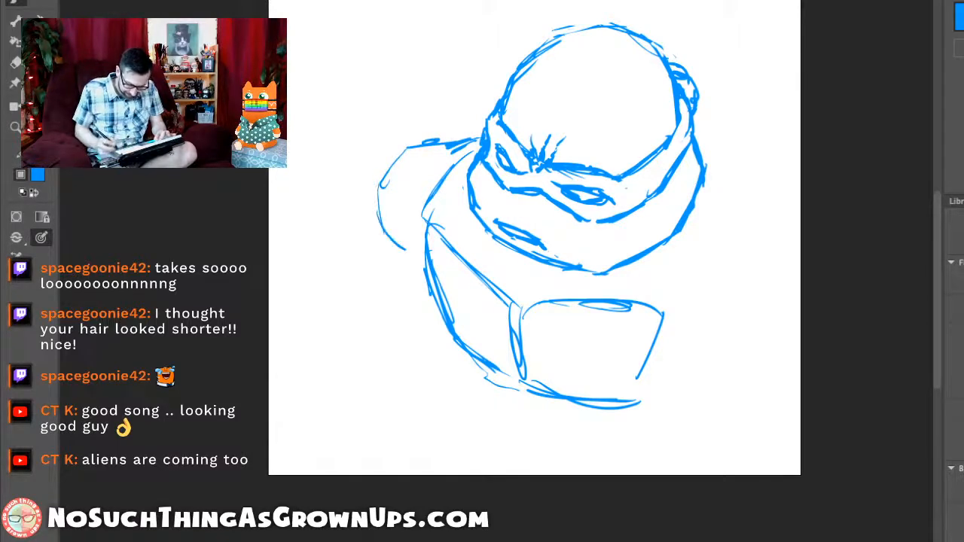
left_click_drag(702, 182, 776, 305)
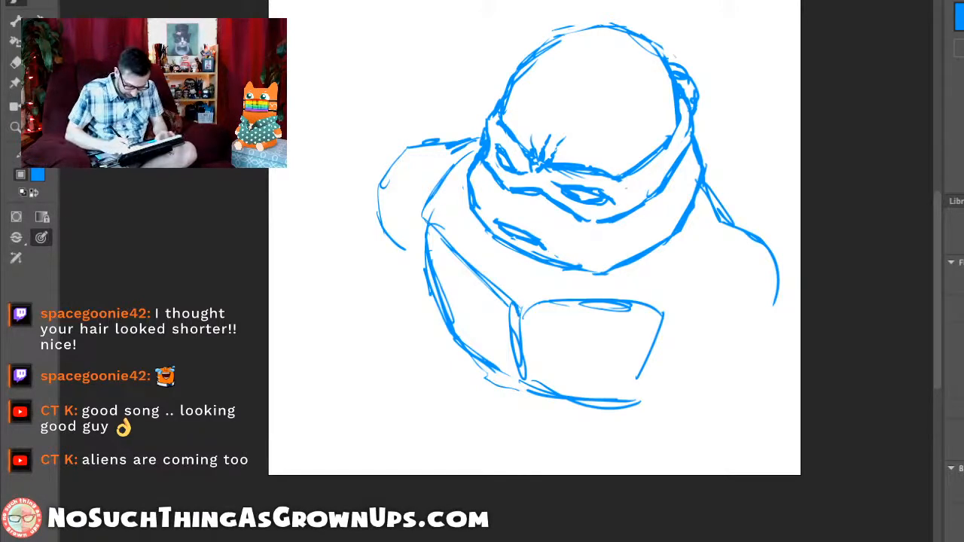
mouse_move(661, 315)
left_mouse_down()
mouse_move(651, 380)
mouse_move(630, 412)
left_mouse_up()
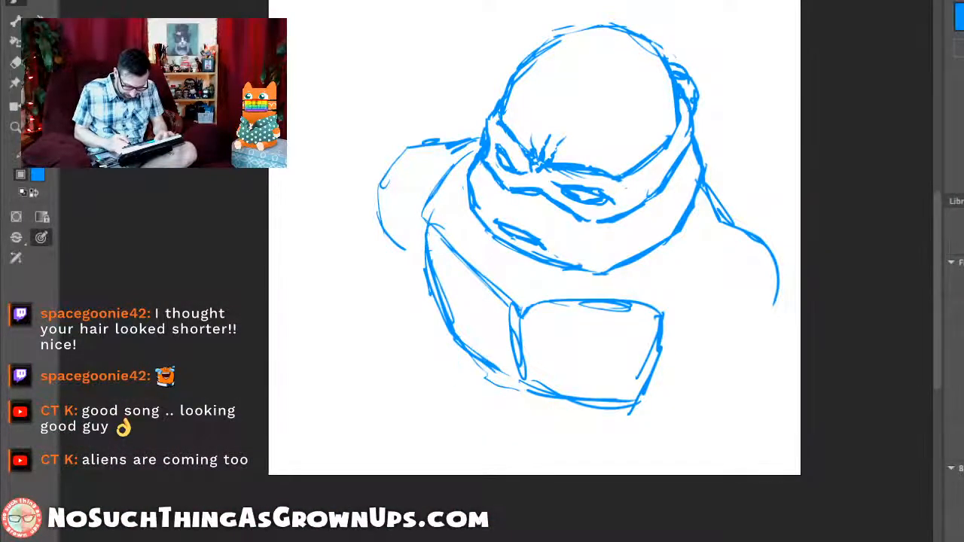
left_click_drag(457, 241, 440, 355)
Step: Sketch the near-side upper arm as a large oval with doubled curves around its lower edge
mouse_move(721, 225)
left_mouse_down()
mouse_move(711, 251)
mouse_move(712, 341)
left_mouse_up()
left_click_drag(785, 263, 747, 355)
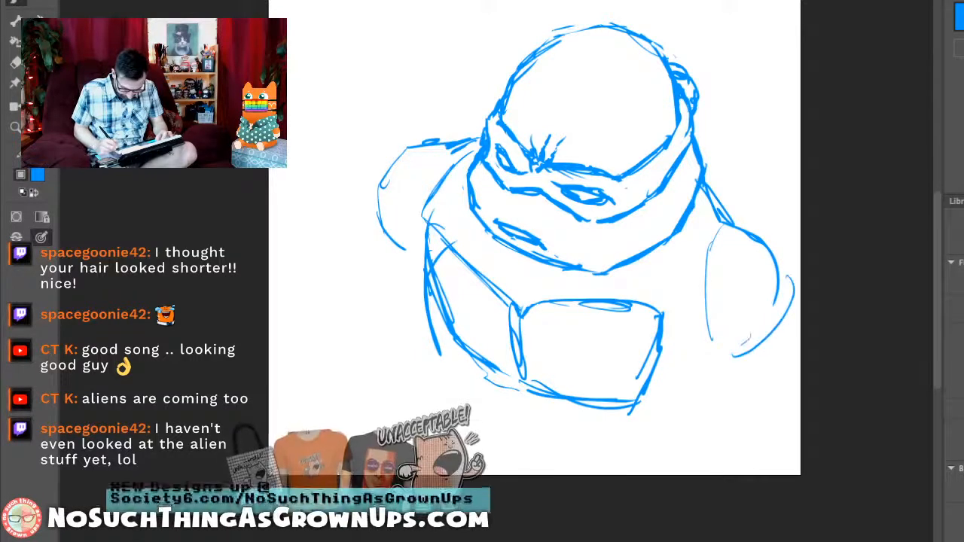
left_click_drag(695, 316, 759, 348)
left_click_drag(720, 226, 709, 367)
mouse_move(779, 237)
left_mouse_down()
mouse_move(723, 360)
mouse_move(725, 381)
left_mouse_up()
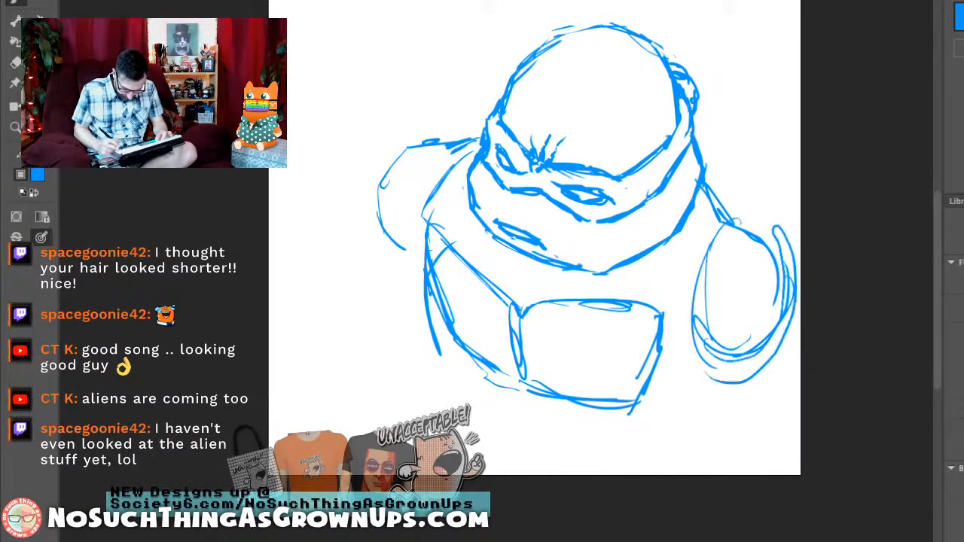
Step: Round out the far-side shoulder and reinforce the near-side neck line and the jaw under the mouth
mouse_move(416, 149)
left_mouse_down()
mouse_move(384, 239)
mouse_move(422, 268)
left_mouse_up()
left_click_drag(431, 182, 479, 142)
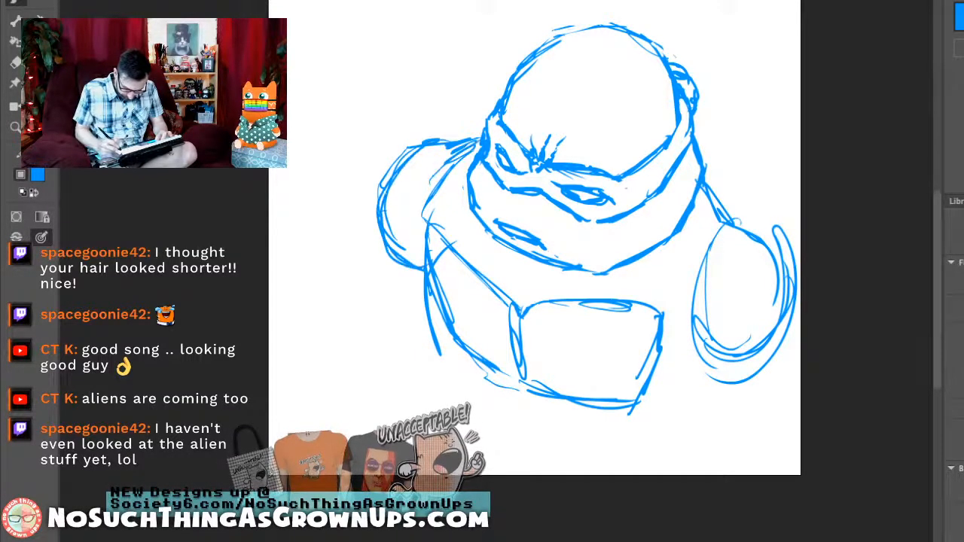
left_click_drag(696, 194, 723, 225)
left_click_drag(512, 250, 540, 277)
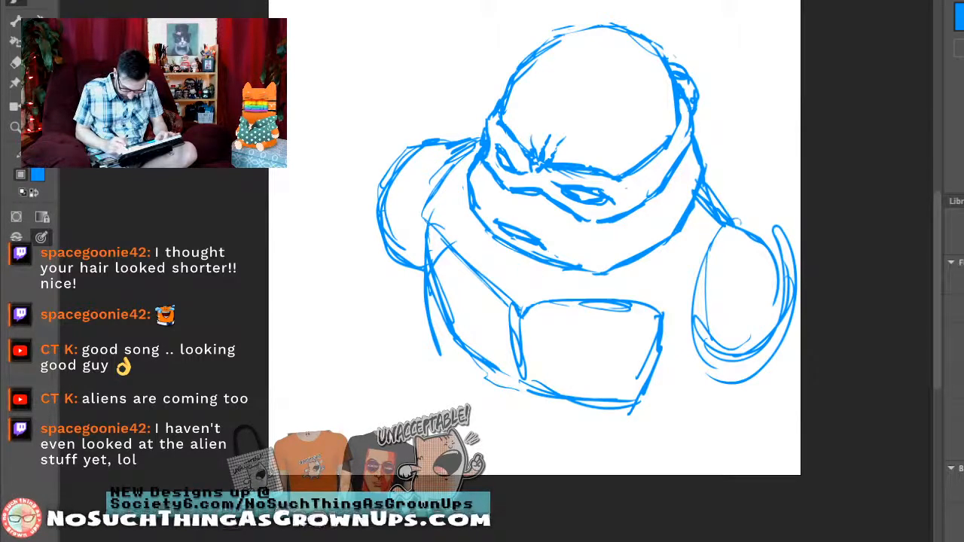
Step: Sketch the lower arm shapes hanging below both shoulders
mouse_move(375, 211)
left_mouse_down()
mouse_move(354, 248)
mouse_move(392, 301)
left_mouse_up()
mouse_move(789, 322)
left_mouse_down()
mouse_move(783, 422)
mouse_move(745, 434)
left_mouse_up()
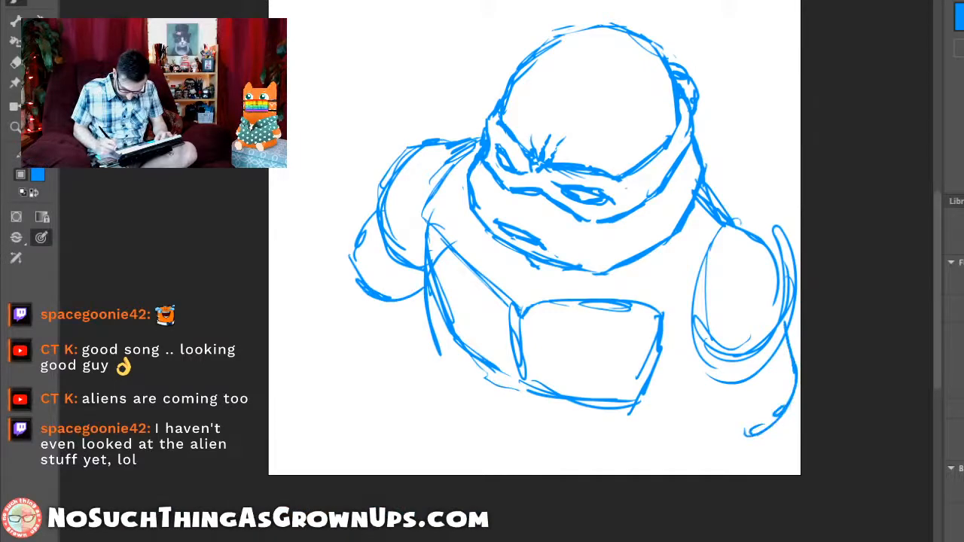
mouse_move(708, 367)
left_mouse_down()
mouse_move(706, 427)
mouse_move(766, 459)
left_mouse_up()
left_click_drag(720, 431, 742, 458)
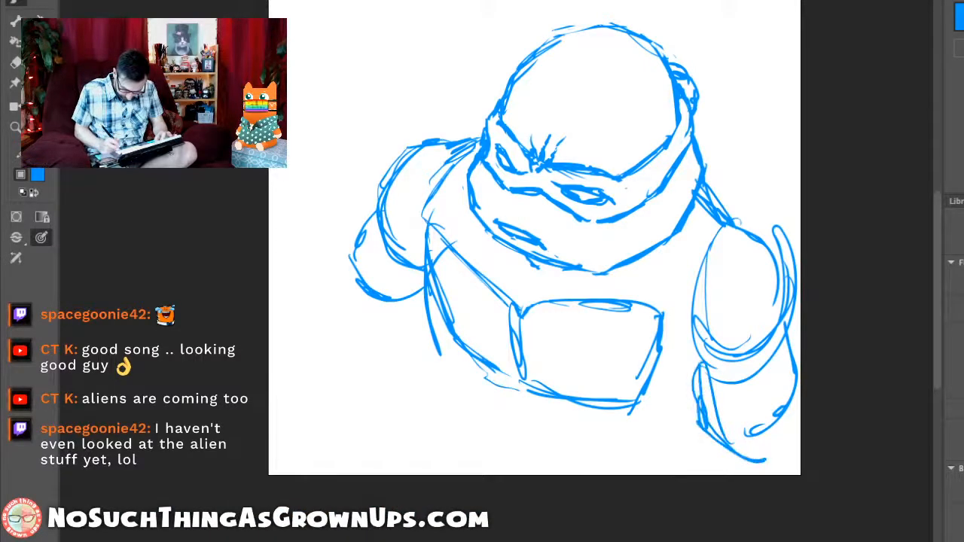
Step: Sketch the near-side torso edge beside the arm and extend the far-side torso contour down toward the waist
left_click_drag(693, 340, 665, 381)
left_click_drag(436, 333, 518, 393)
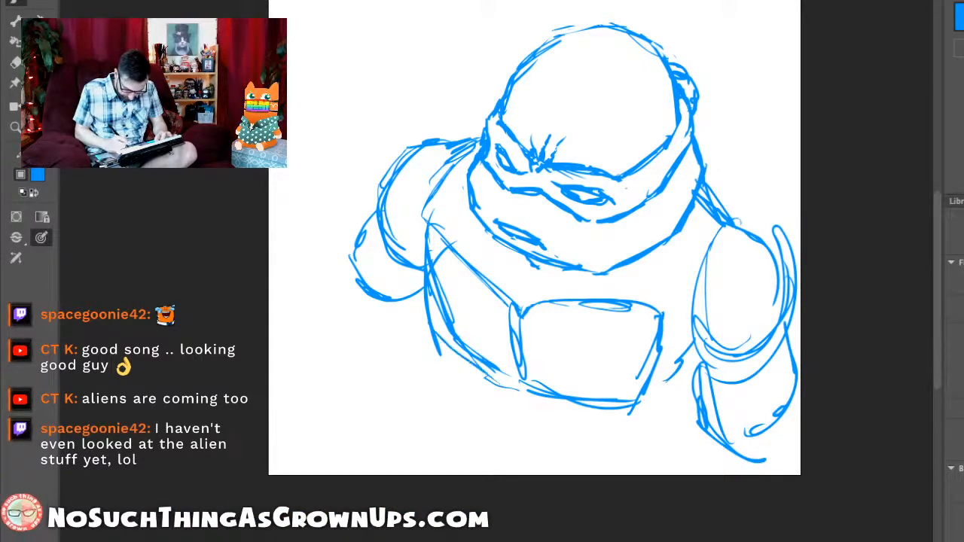
mouse_move(442, 350)
left_mouse_down()
mouse_move(458, 407)
mouse_move(484, 437)
mouse_move(522, 455)
left_mouse_up()
left_click_drag(465, 406, 538, 454)
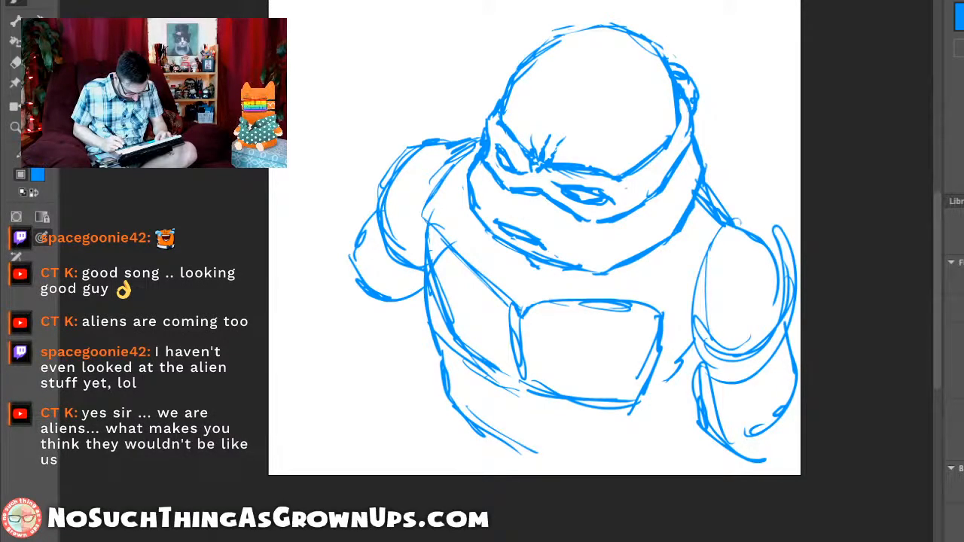
Step: Outline the belly section beneath the chest plate with a curved lower edge and vertical dividers at both ends
mouse_move(482, 427)
left_mouse_down()
mouse_move(573, 461)
mouse_move(645, 436)
mouse_move(669, 410)
mouse_move(635, 436)
left_mouse_up()
left_click_drag(697, 380, 666, 410)
left_click_drag(631, 442, 604, 451)
left_click_drag(639, 399, 625, 444)
left_click_drag(632, 414, 565, 428)
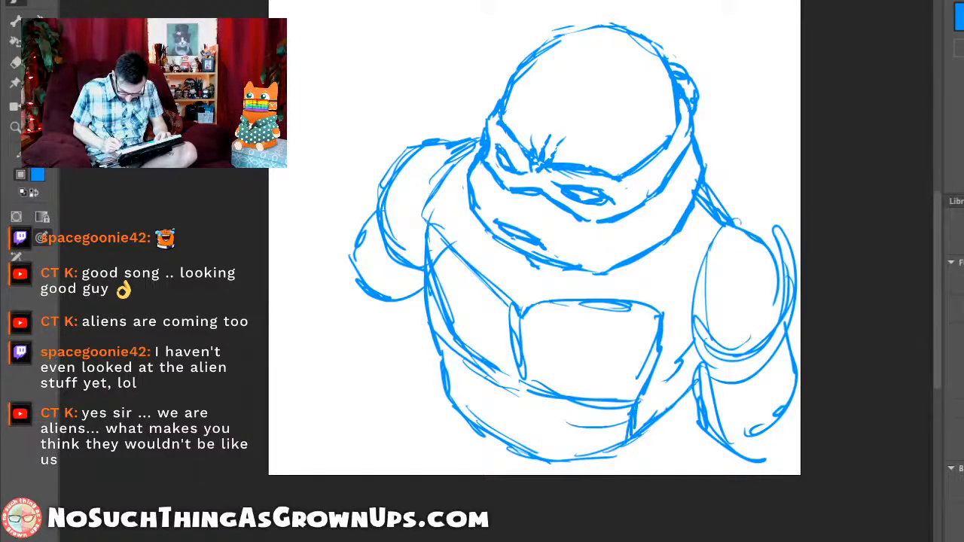
left_click_drag(511, 403, 509, 446)
left_click_drag(517, 427, 520, 455)
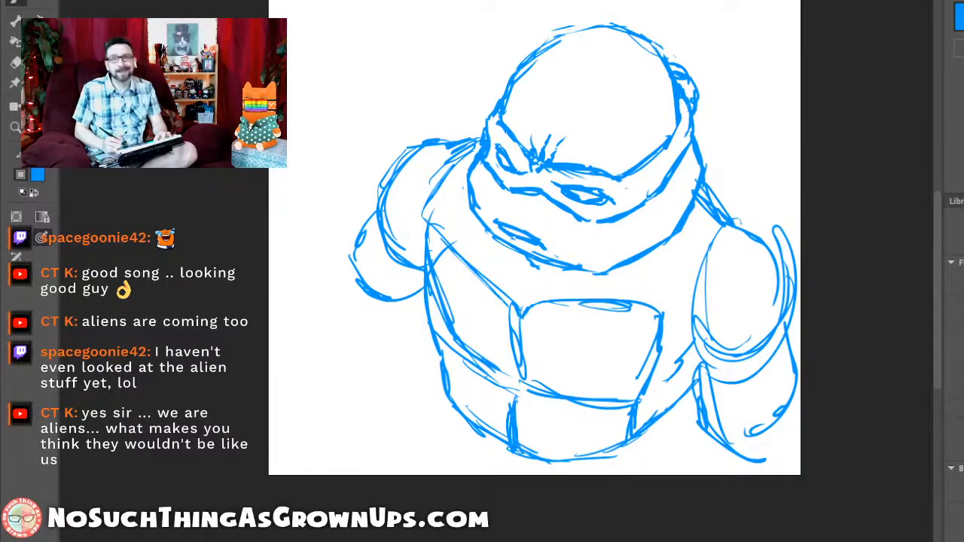
key("ctrl+z")
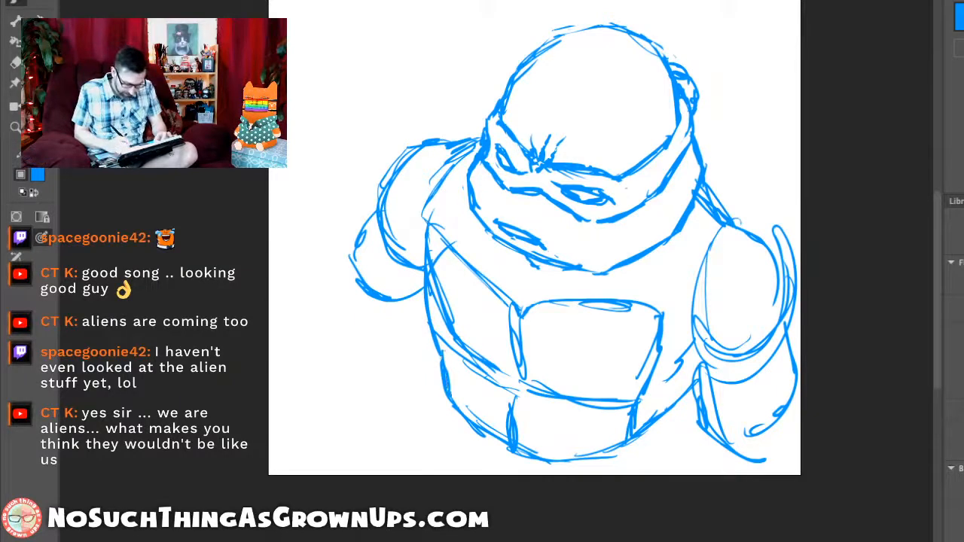
Step: Thicken the far-side waist contour and add a second curve beneath the belly down to the canvas edge
left_click_drag(442, 355, 466, 426)
left_click_drag(449, 394, 452, 430)
left_click_drag(445, 413, 521, 476)
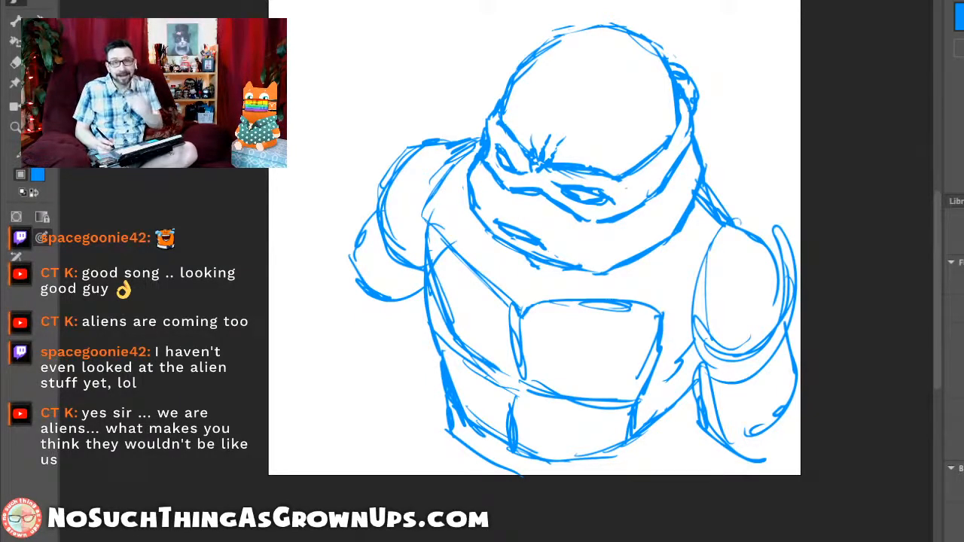
Step: Set the turtle bust sketch aside and start over on a blank canvas
key("F7")
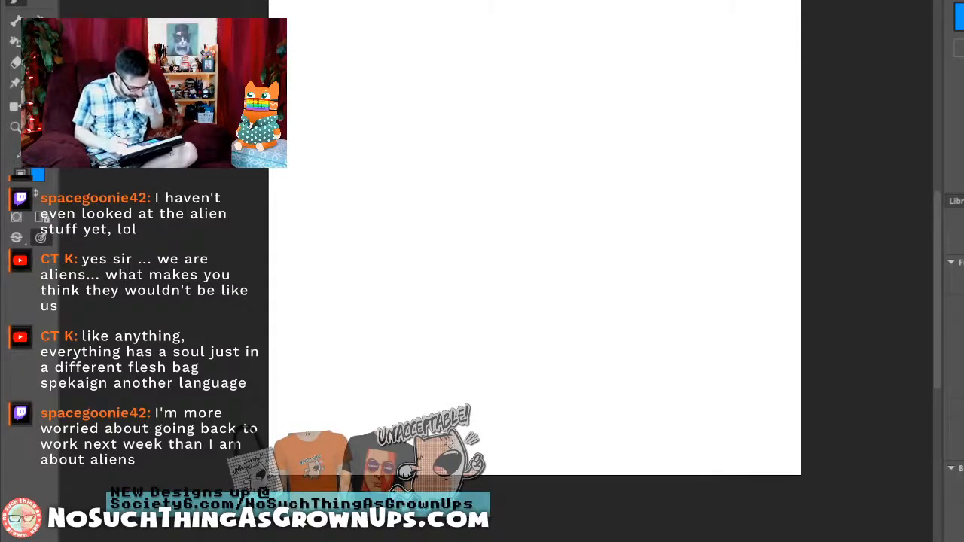
mouse_move(564, 183)
left_mouse_down()
mouse_move(540, 197)
mouse_move(645, 324)
mouse_move(647, 276)
mouse_move(588, 197)
left_mouse_up()
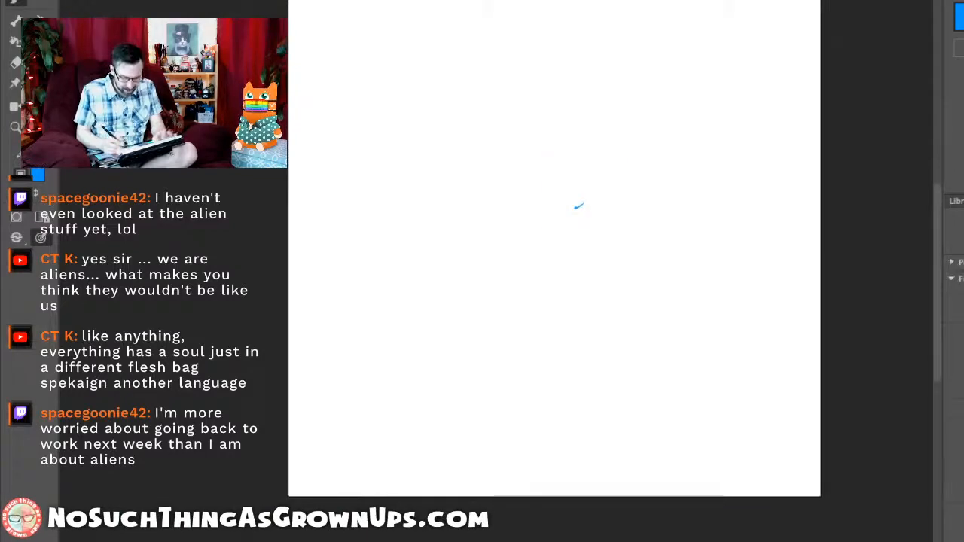
key("ctrl+z")
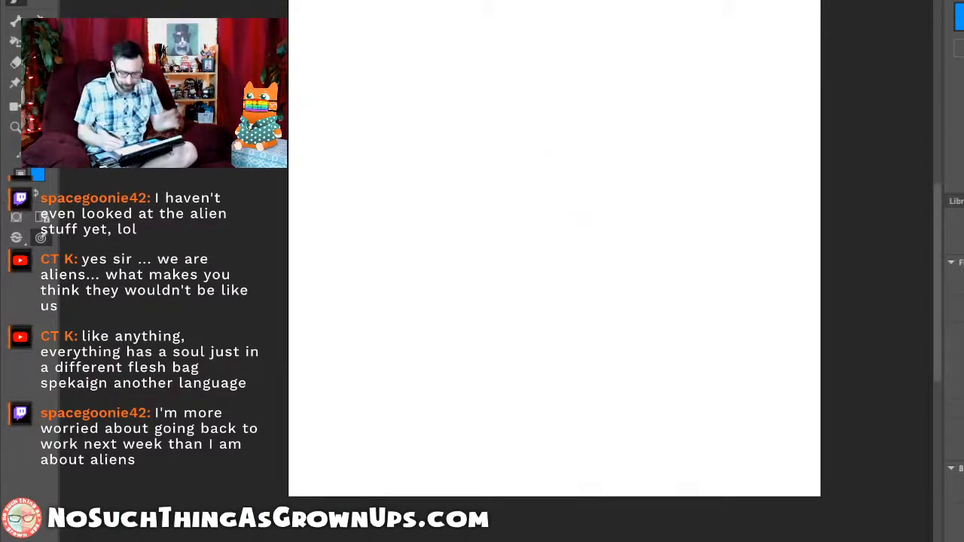
scroll(555, 249, "up", 1)
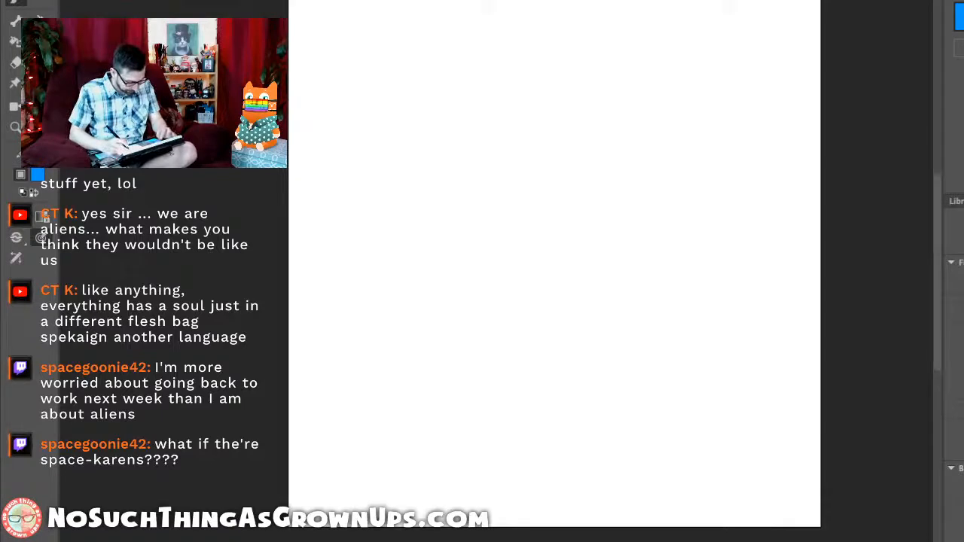
key("ctrl+z")
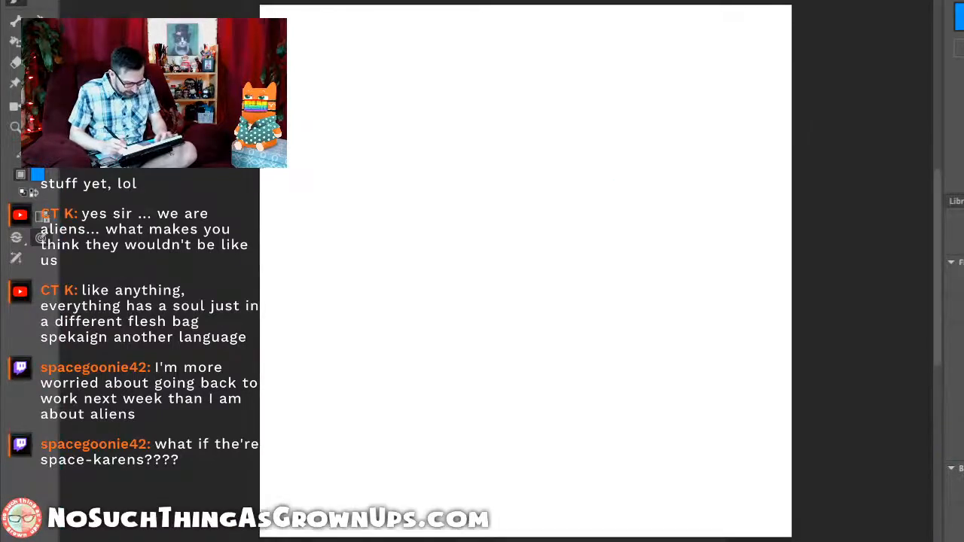
scroll(518, 263, "up", 1)
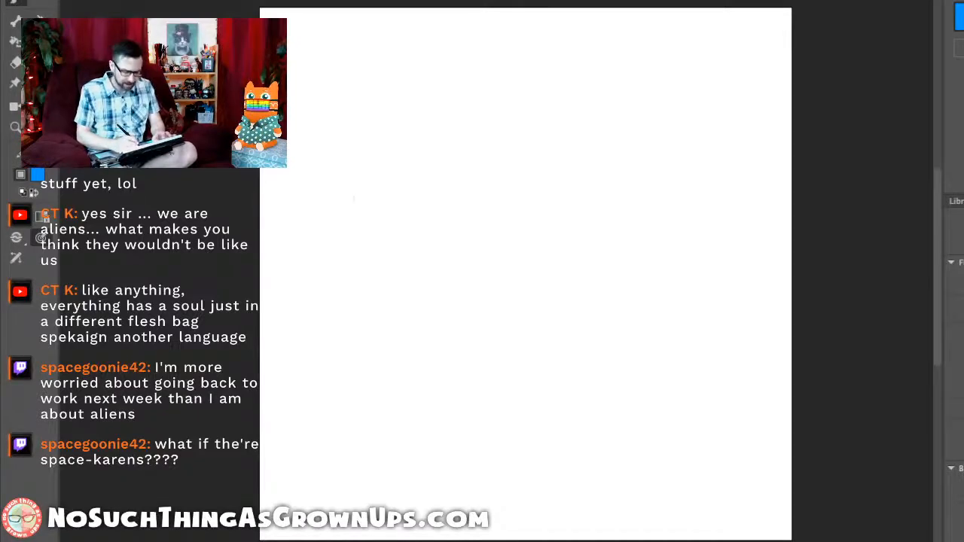
Step: Sketch a new tall head outline in the canvas's upper-left area with a straight side, angled crown and sloping opposite side
mouse_move(353, 200)
left_mouse_down()
mouse_move(367, 120)
mouse_move(360, 227)
left_mouse_up()
key("ctrl+z")
left_click_drag(361, 160, 373, 127)
left_click_drag(365, 131, 433, 96)
mouse_move(362, 150)
left_mouse_down()
mouse_move(394, 119)
mouse_move(446, 101)
mouse_move(505, 175)
left_mouse_up()
key("ctrl+z")
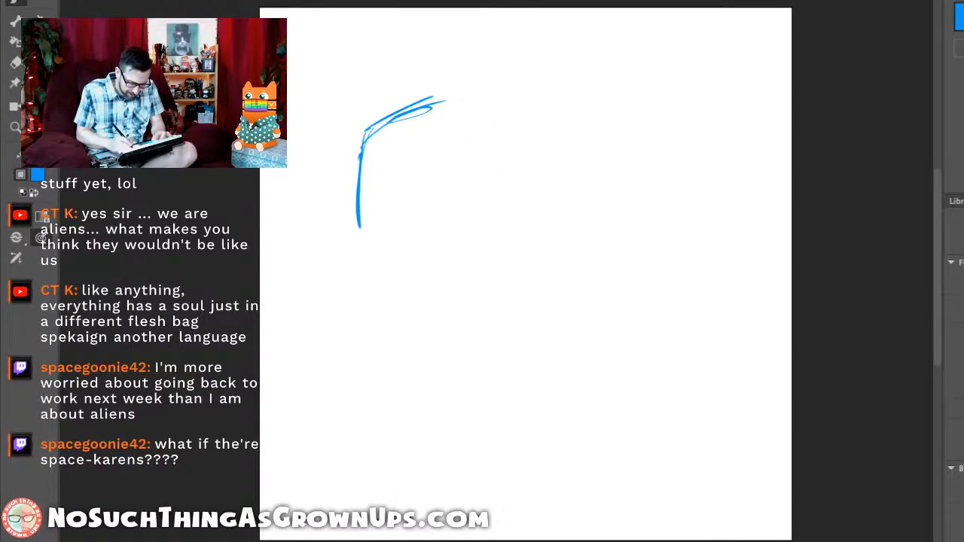
left_click_drag(449, 95, 503, 218)
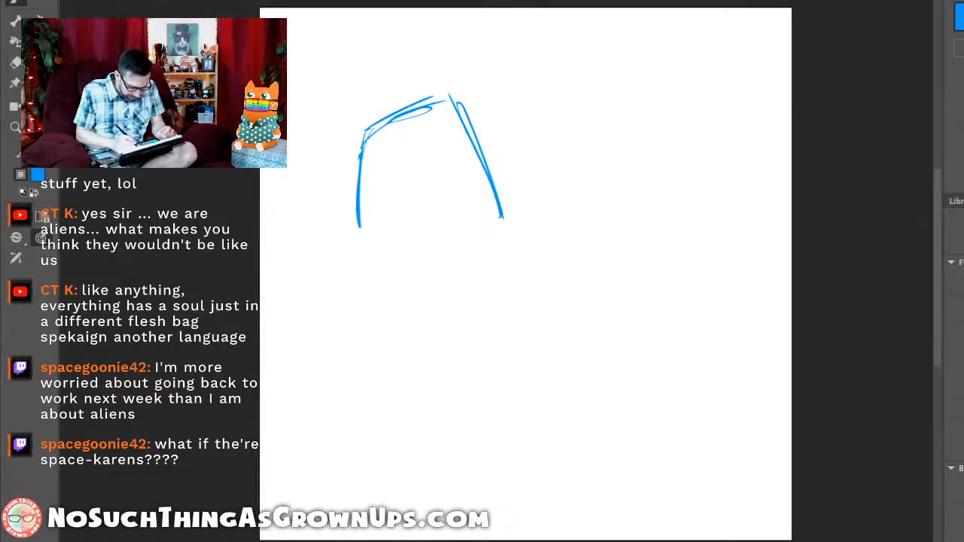
Step: Sketch a slanted mask band across the head with a wavy, scowling upper edge and a lower edge rising over the nose
mouse_move(354, 190)
left_mouse_down()
mouse_move(385, 159)
mouse_move(435, 155)
mouse_move(469, 135)
mouse_move(481, 152)
left_mouse_up()
left_click_drag(464, 135, 418, 161)
mouse_move(359, 215)
left_mouse_down()
mouse_move(427, 176)
mouse_move(488, 178)
left_mouse_up()
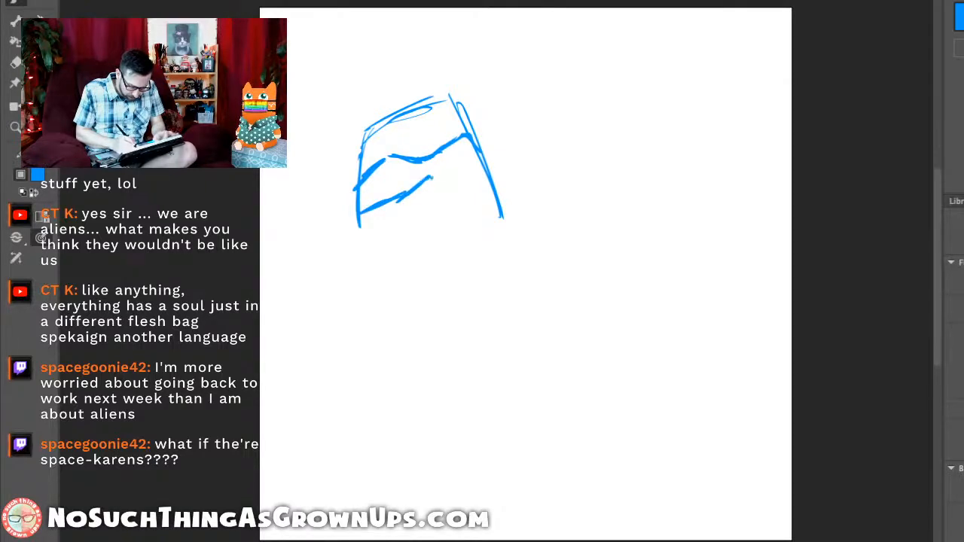
Step: Extend the straight side of the head downward and draw sloping shoulder lines outward from both sides of its base
mouse_move(359, 216)
left_mouse_down()
mouse_move(357, 248)
mouse_move(386, 273)
left_mouse_up()
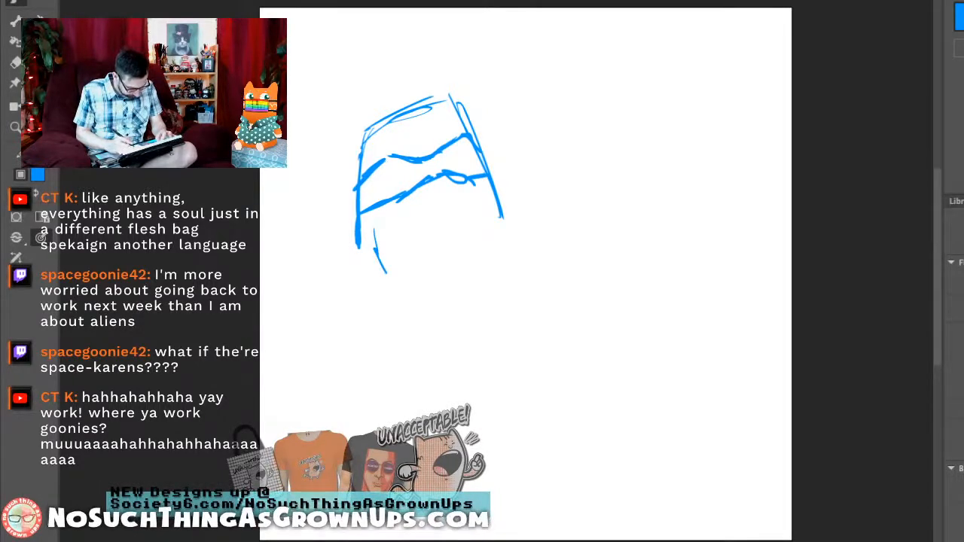
key("ctrl+z")
mouse_move(422, 249)
left_mouse_down()
mouse_move(463, 208)
mouse_move(446, 219)
left_mouse_up()
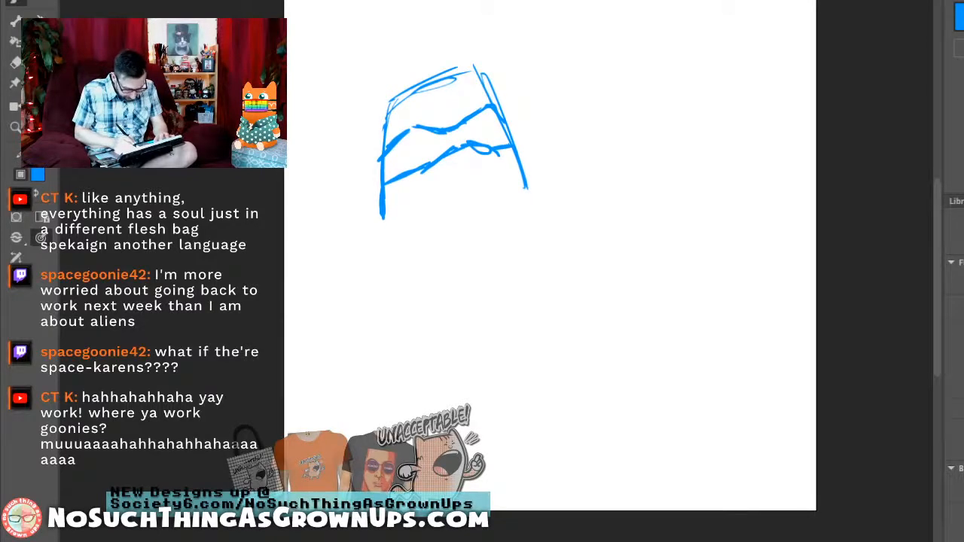
left_click_drag(386, 214, 332, 257)
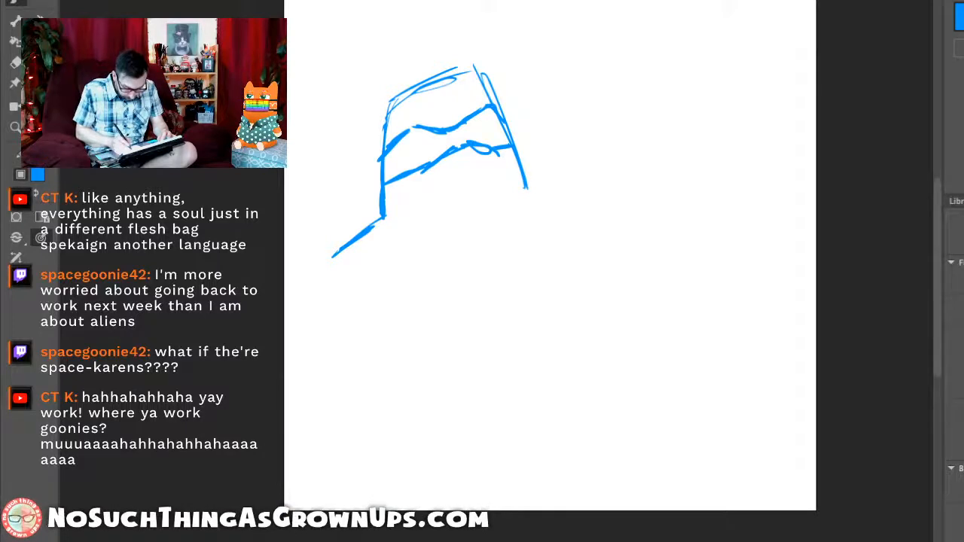
left_click_drag(531, 191, 598, 214)
key("ctrl+z")
mouse_move(529, 184)
left_mouse_down()
mouse_move(617, 219)
mouse_move(546, 187)
left_mouse_up()
left_click_drag(527, 218, 465, 237)
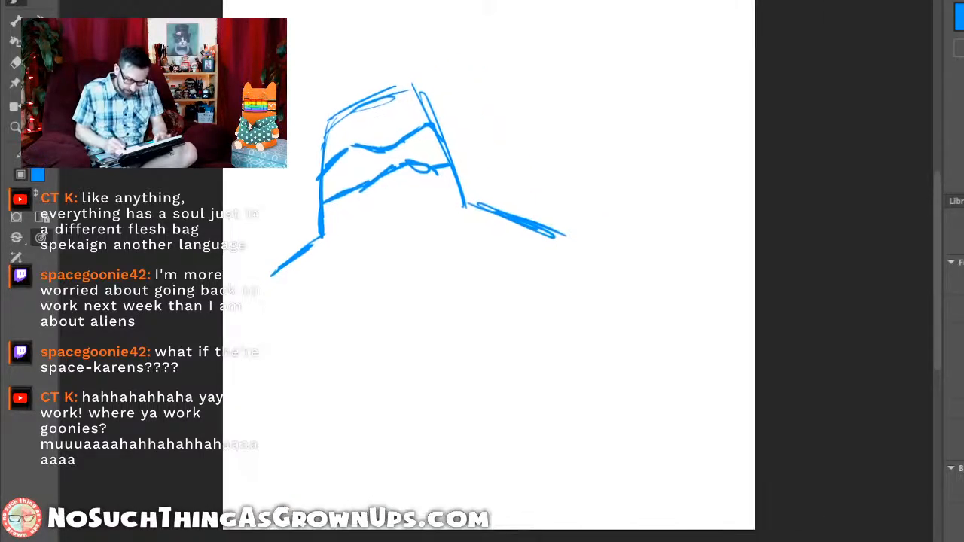
Step: Draw a thin tilted centre guideline through the face and add two small narrow eyes inside the mask band
right_click(241, 66)
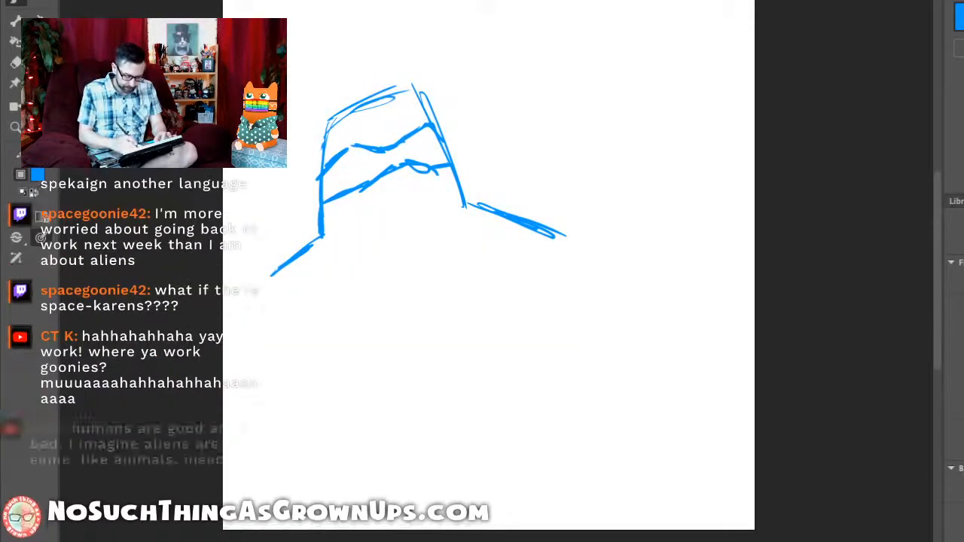
left_click_drag(369, 78, 430, 297)
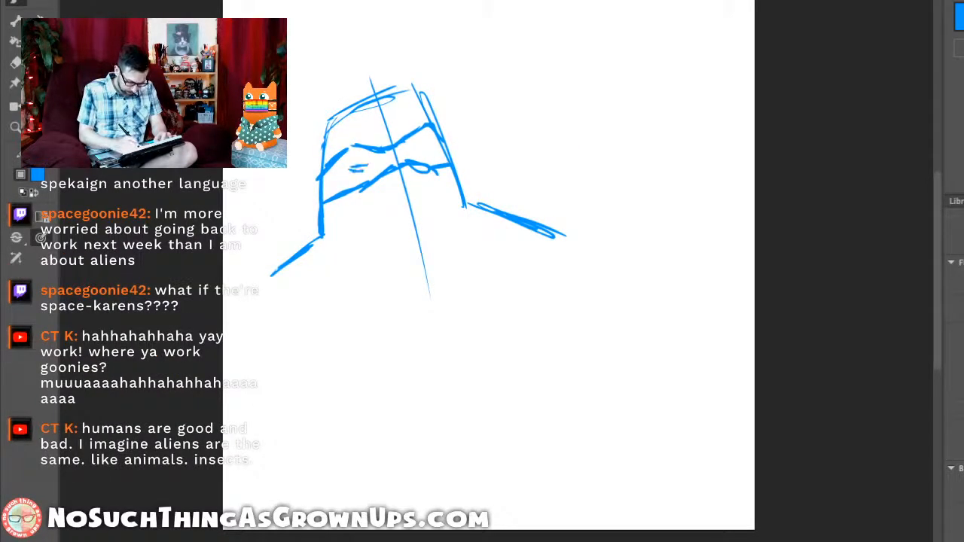
left_click_drag(412, 150, 428, 146)
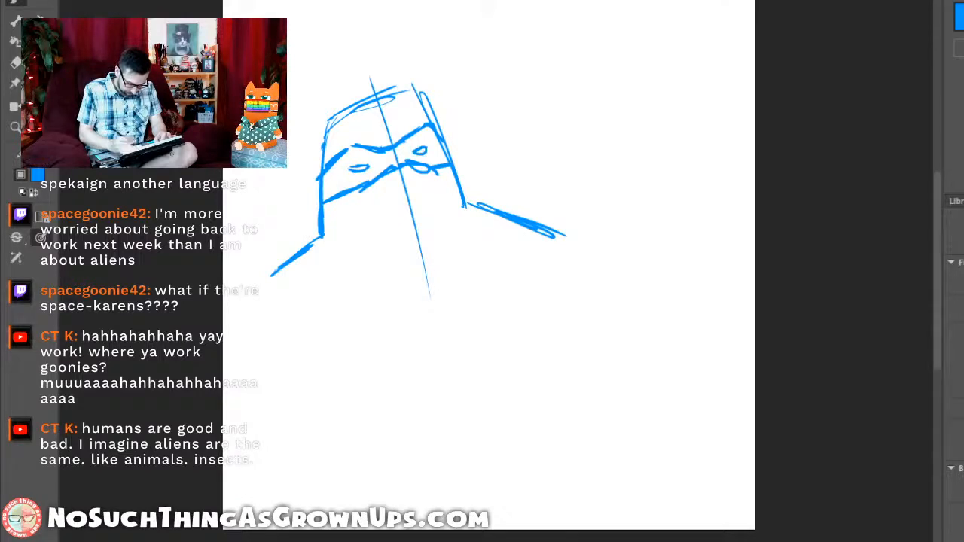
Step: Extend both shoulders outward, bending one down past the canvas edge and giving the other a rounded outer curve
left_click_drag(452, 248, 463, 227)
mouse_move(332, 209)
left_mouse_down()
mouse_move(335, 222)
mouse_move(243, 285)
mouse_move(227, 309)
left_mouse_up()
left_click_drag(250, 277, 229, 302)
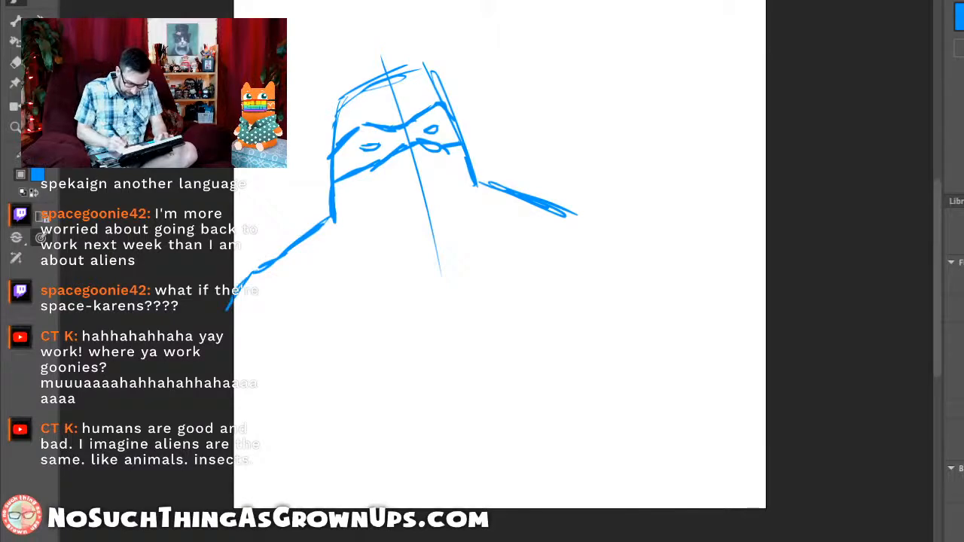
mouse_move(568, 214)
left_mouse_down()
mouse_move(610, 201)
mouse_move(691, 243)
left_mouse_up()
key("ctrl+z")
key("ctrl+z")
mouse_move(565, 213)
left_mouse_down()
mouse_move(606, 200)
mouse_move(675, 236)
left_mouse_up()
left_click_drag(595, 200, 674, 236)
Step: Sketch a slanted, frowning mouth below the mask with a closed corner and a reinforced lower edge
mouse_move(366, 189)
left_mouse_down()
mouse_move(433, 181)
mouse_move(348, 211)
left_mouse_up()
key("ctrl+z")
mouse_move(434, 181)
left_mouse_down()
mouse_move(343, 208)
mouse_move(342, 218)
mouse_move(458, 171)
mouse_move(429, 198)
left_mouse_up()
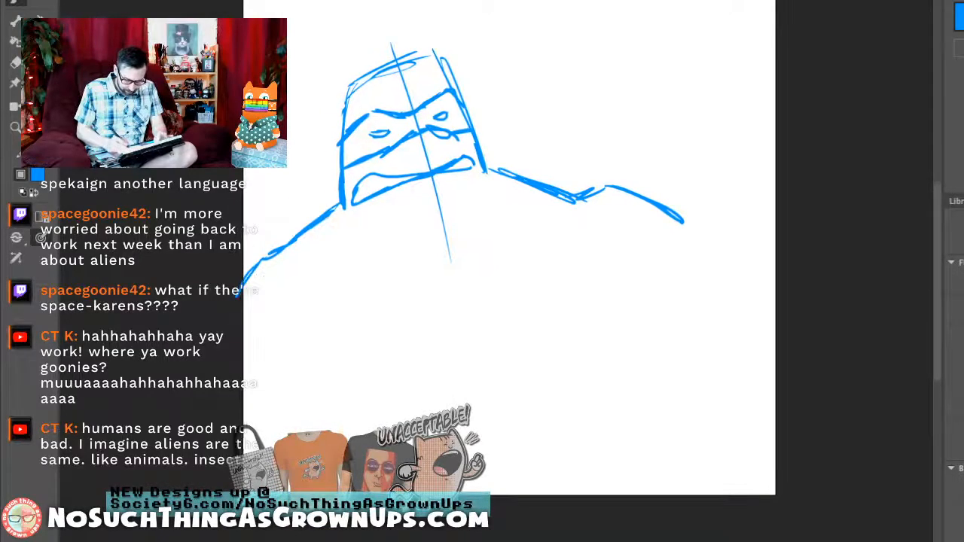
key("ctrl+z")
key("ctrl+z")
key("ctrl+z")
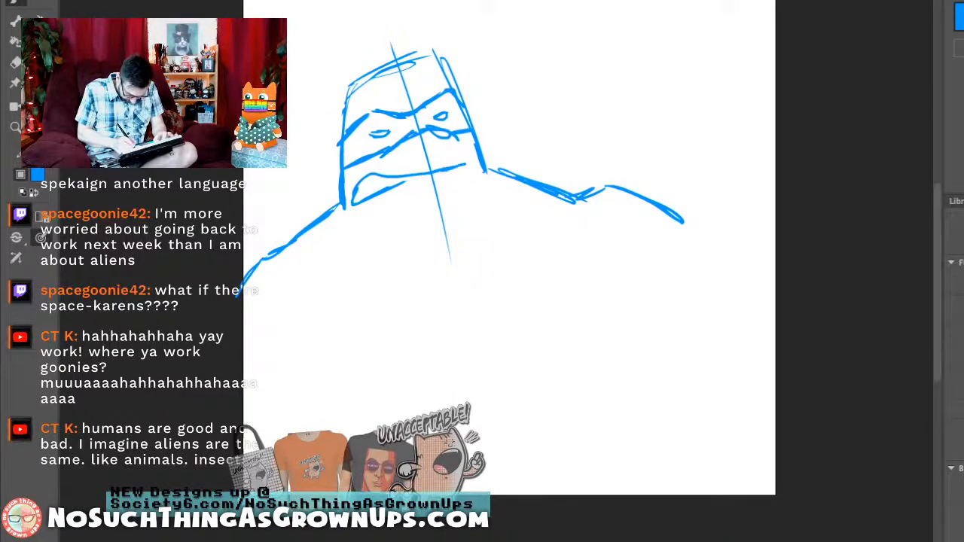
mouse_move(378, 190)
left_mouse_down()
mouse_move(465, 165)
mouse_move(417, 179)
left_mouse_up()
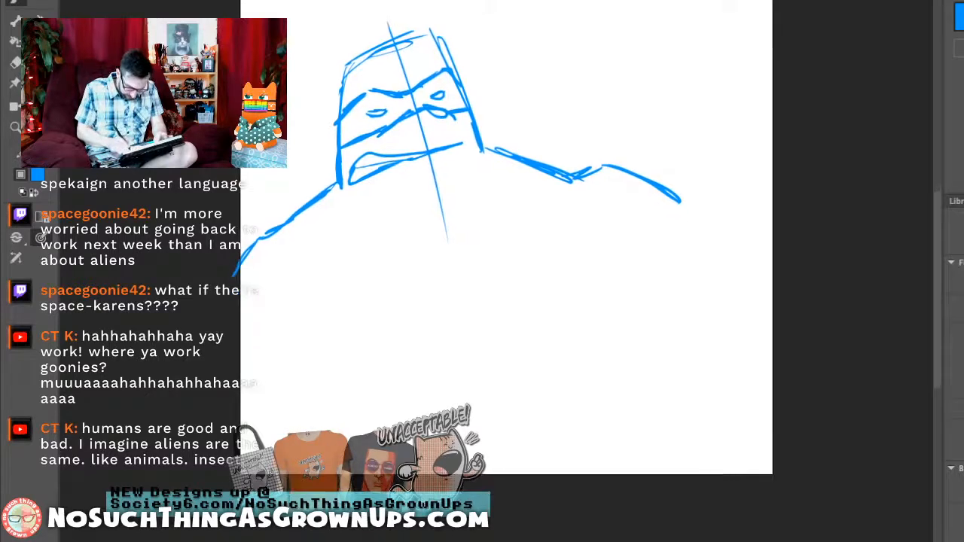
Step: Draw two long bandana tails streaming from the back of the mask, with a fold midway and squared-off ends
left_click_drag(420, 102, 652, 11)
mouse_move(653, 11)
left_mouse_down()
mouse_move(648, 43)
mouse_move(498, 66)
mouse_move(413, 101)
mouse_move(476, 109)
mouse_move(555, 71)
mouse_move(654, 55)
mouse_move(637, 89)
left_mouse_up()
mouse_move(635, 83)
left_mouse_down()
mouse_move(520, 87)
mouse_move(461, 119)
mouse_move(432, 120)
mouse_move(466, 119)
left_mouse_up()
left_click_drag(482, 151, 500, 131)
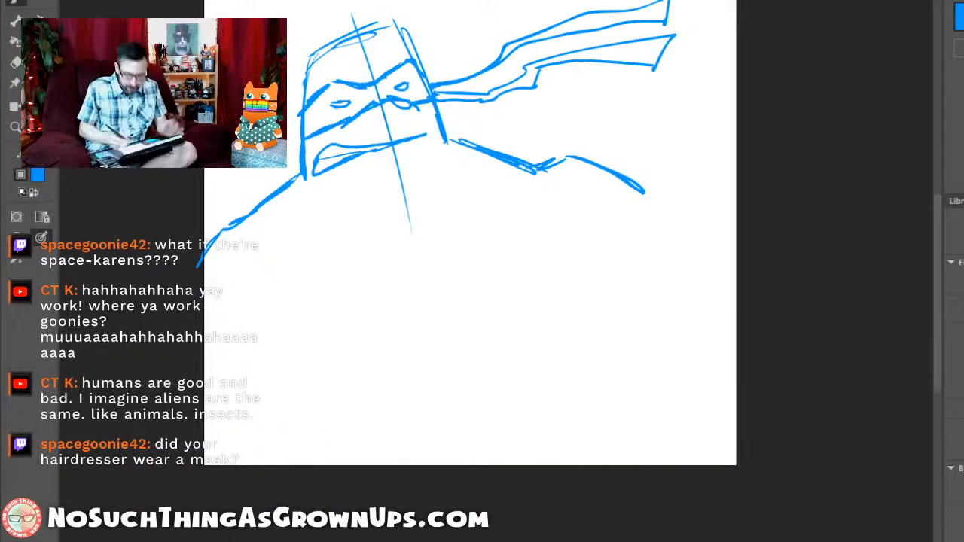
Step: Outline the chest plate's top edge with a central notch and bent outer corners, and draw a short centre line down from the notch
mouse_move(402, 200)
left_mouse_down()
mouse_move(288, 221)
mouse_move(318, 224)
mouse_move(292, 231)
left_mouse_up()
key("ctrl+z")
mouse_move(280, 238)
left_mouse_down()
mouse_move(414, 219)
mouse_move(421, 200)
mouse_move(507, 183)
left_mouse_up()
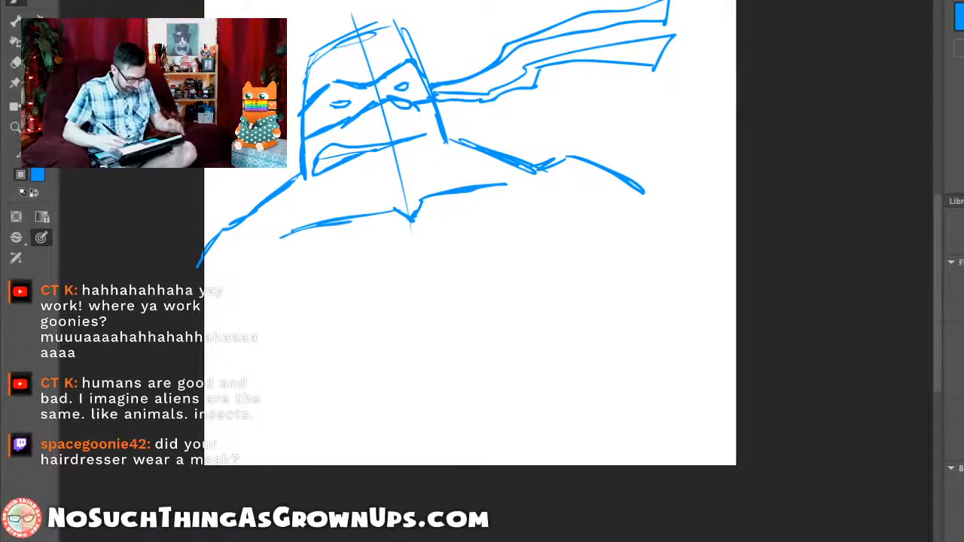
mouse_move(408, 218)
left_mouse_down()
mouse_move(433, 284)
mouse_move(429, 271)
left_mouse_up()
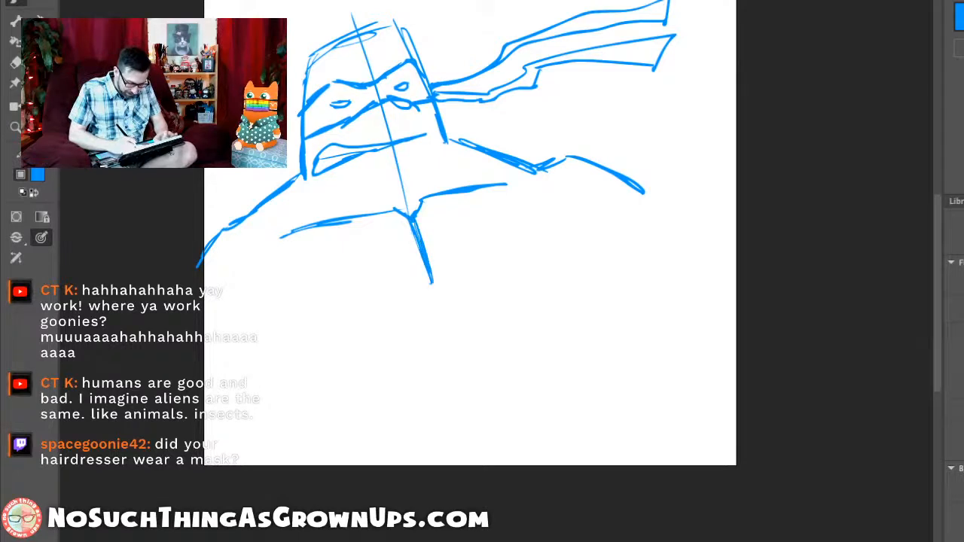
left_click_drag(421, 234, 433, 285)
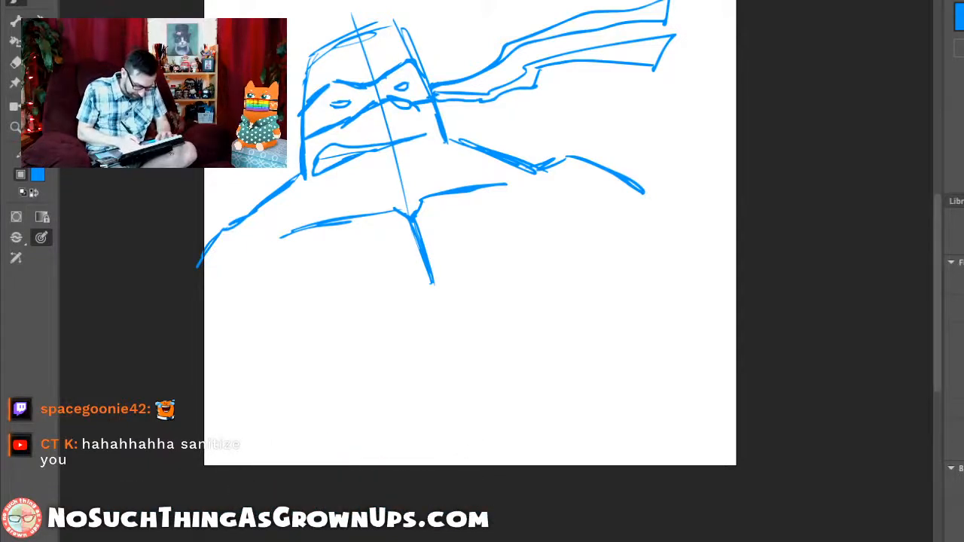
mouse_move(295, 229)
left_mouse_down()
mouse_move(273, 238)
mouse_move(258, 264)
left_mouse_up()
left_click_drag(507, 184, 525, 202)
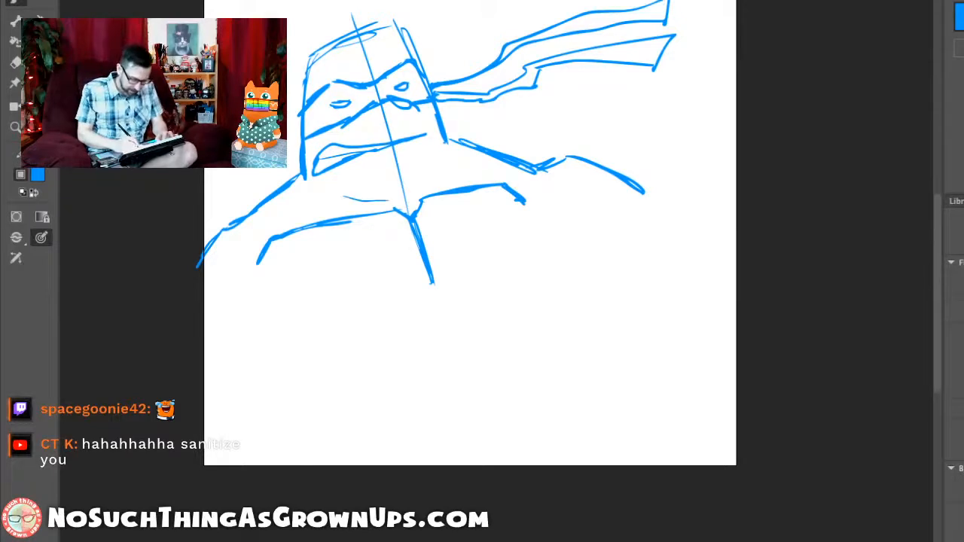
mouse_move(349, 202)
left_mouse_down()
mouse_move(380, 201)
mouse_move(354, 202)
left_mouse_up()
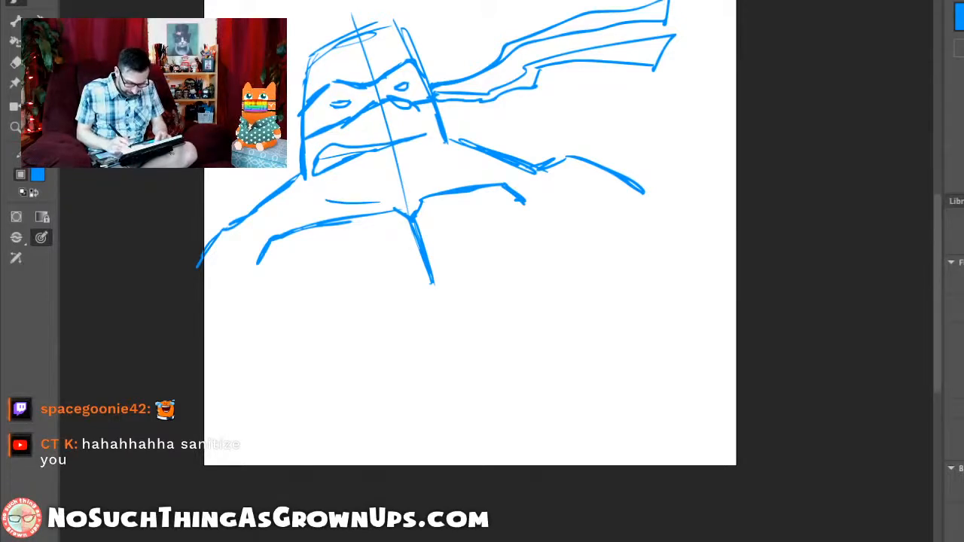
key("ctrl+z")
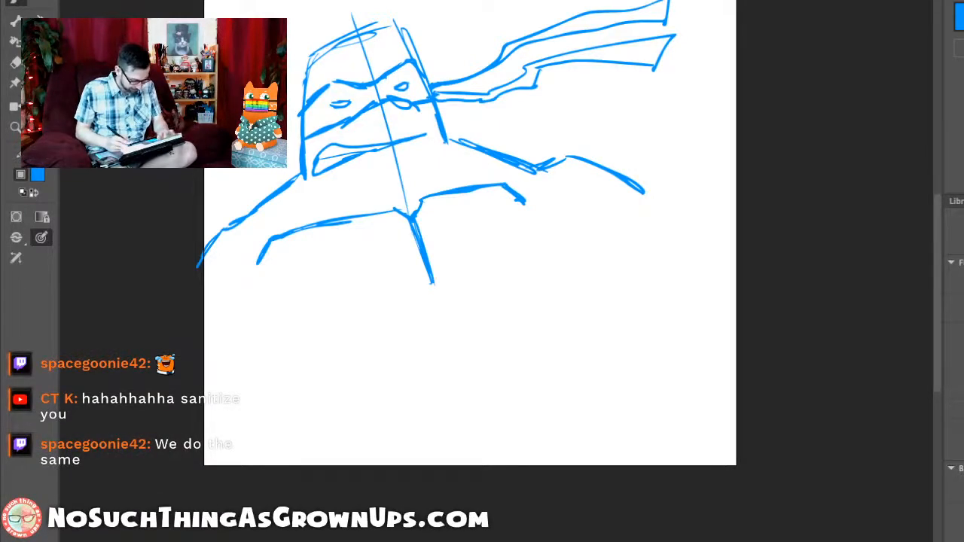
Step: Add inward crease lines at both shoulders and thicken the outer contour of the shoulder crossing the canvas edge
left_click_drag(470, 271, 492, 257)
mouse_move(234, 215)
left_mouse_down()
mouse_move(322, 199)
mouse_move(212, 250)
left_mouse_up()
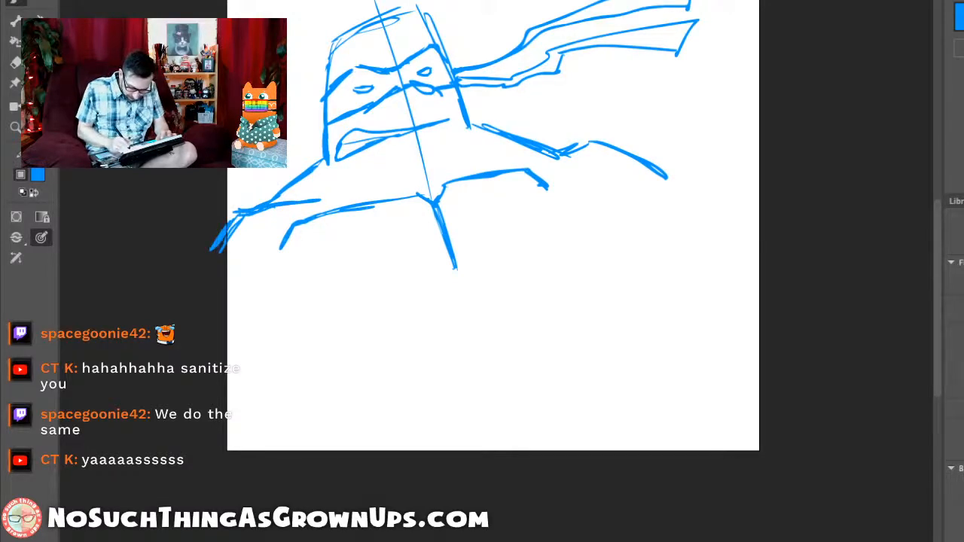
left_click_drag(580, 148, 508, 168)
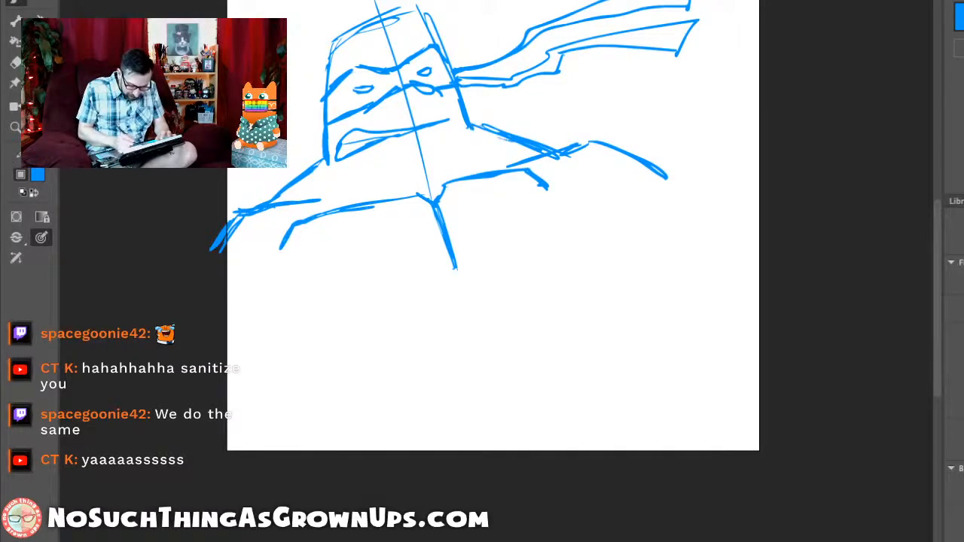
Step: Draw the chest plate's two side edges downward, one slanting outward and the other nearly vertical and longer
left_click_drag(490, 271, 452, 264)
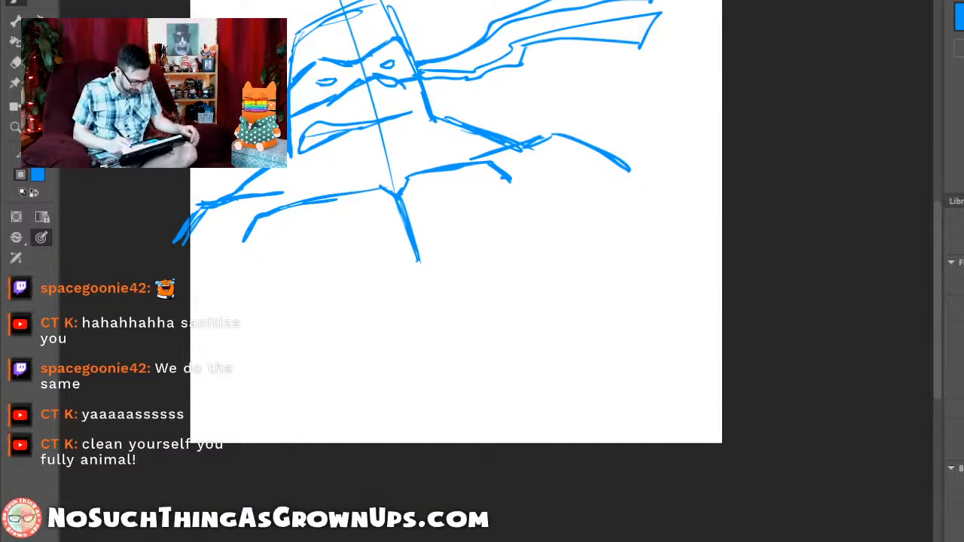
mouse_move(512, 237)
left_mouse_down()
mouse_move(603, 169)
mouse_move(529, 198)
left_mouse_up()
left_click_drag(529, 138, 562, 220)
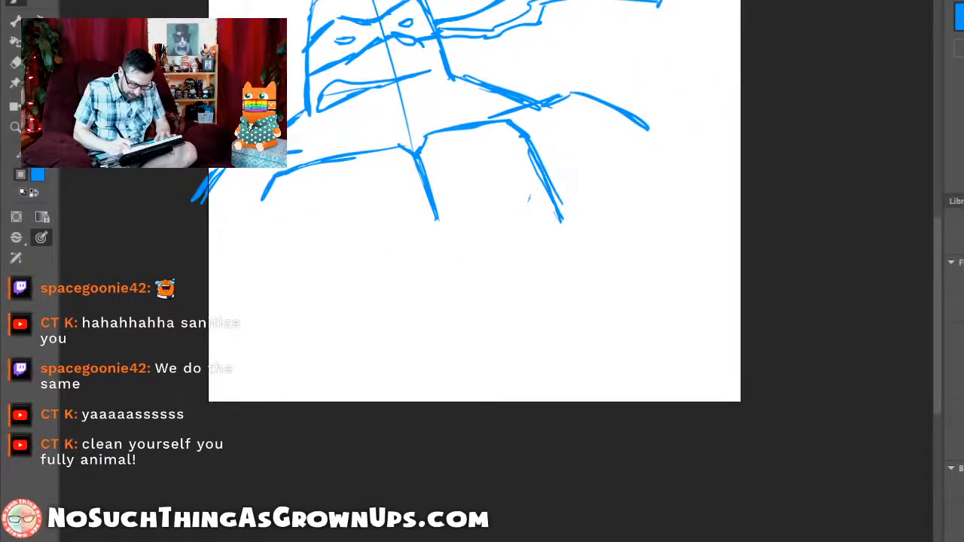
left_click_drag(262, 199, 265, 271)
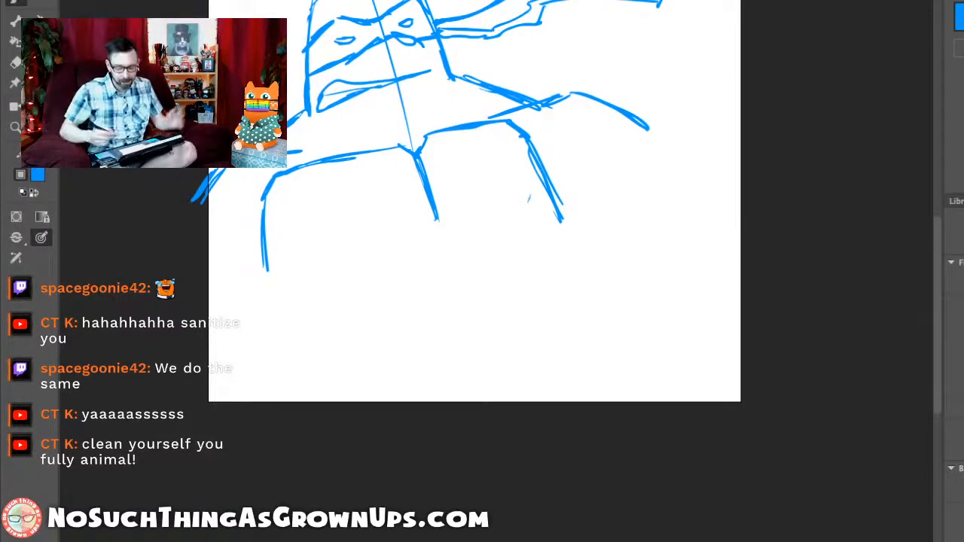
left_click_drag(474, 263, 561, 273)
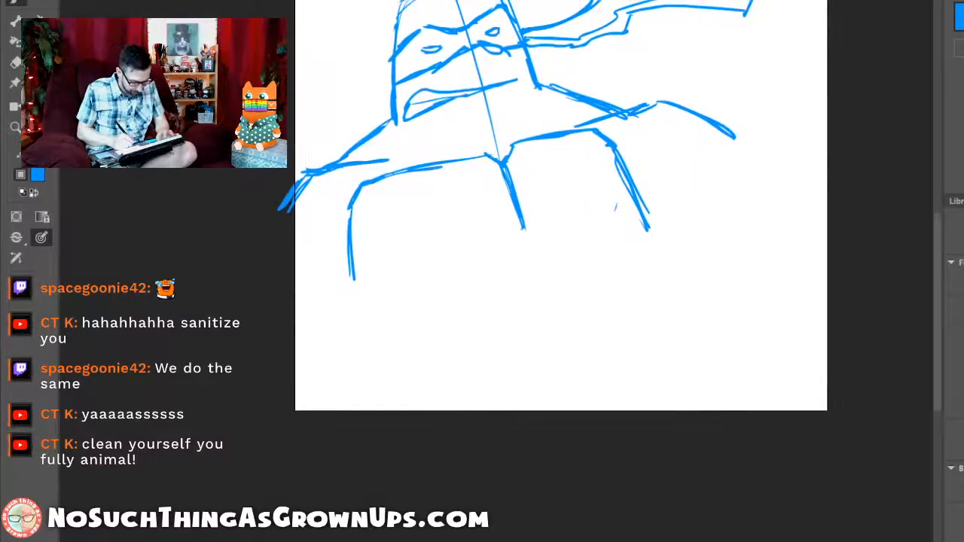
left_click_drag(352, 214, 349, 299)
key("ctrl+z")
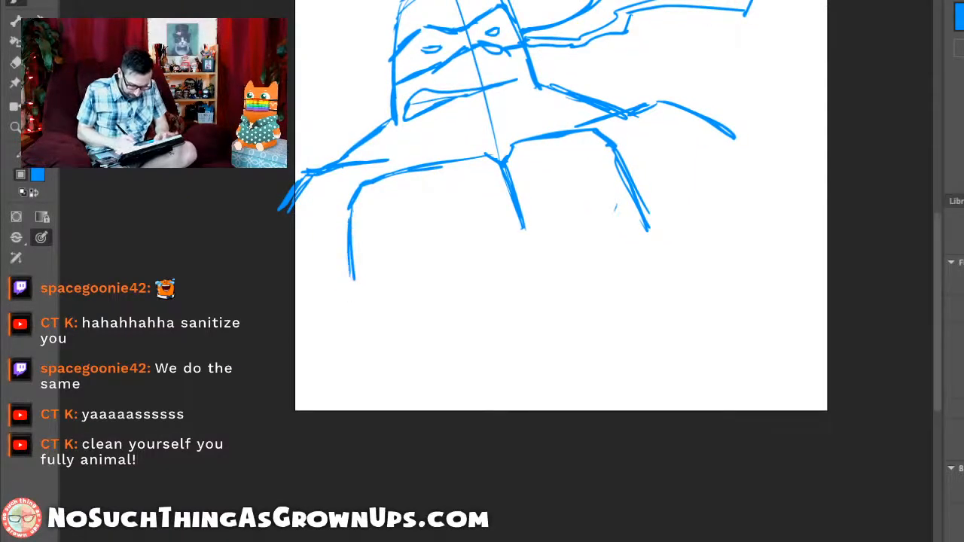
left_click_drag(351, 249, 349, 308)
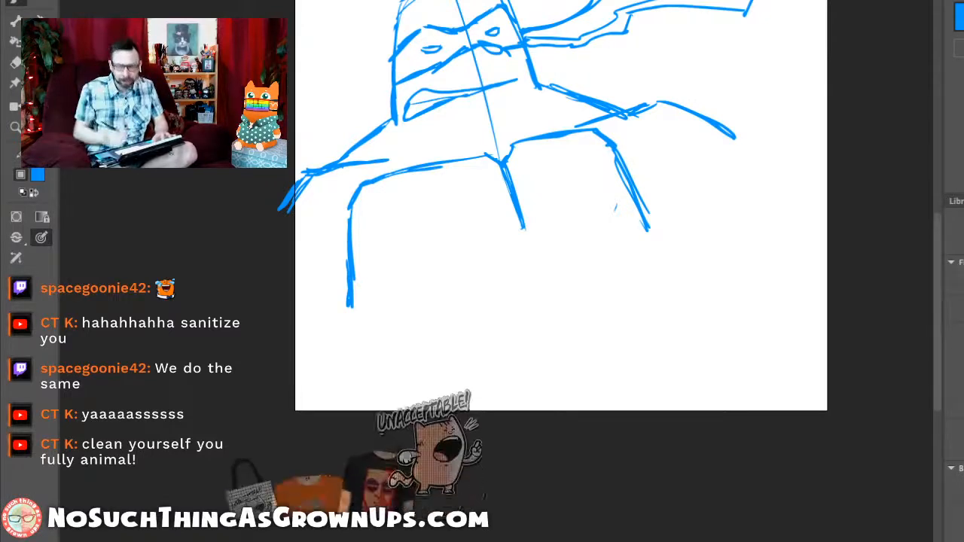
Step: Draw a curved divider across the chest plate, and extend its centre and side lines downward to form a second row of plates
left_click_drag(512, 226, 492, 273)
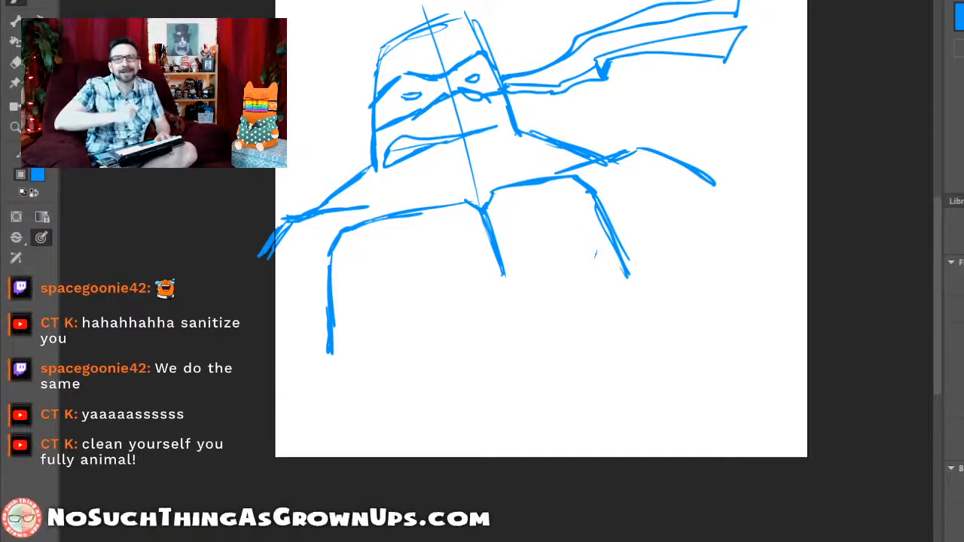
mouse_move(542, 271)
left_mouse_down()
mouse_move(559, 283)
mouse_move(543, 272)
left_mouse_up()
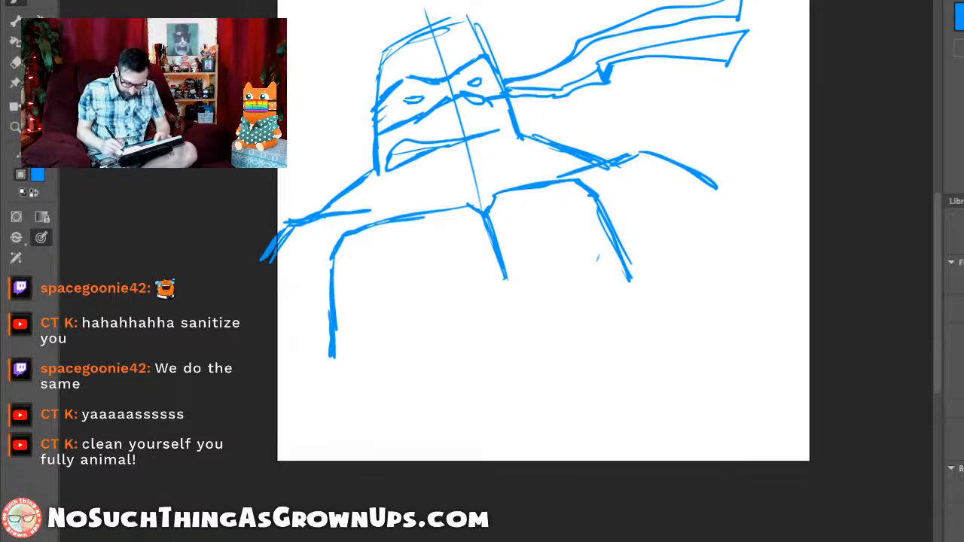
mouse_move(339, 350)
left_mouse_down()
mouse_move(519, 289)
mouse_move(637, 295)
left_mouse_up()
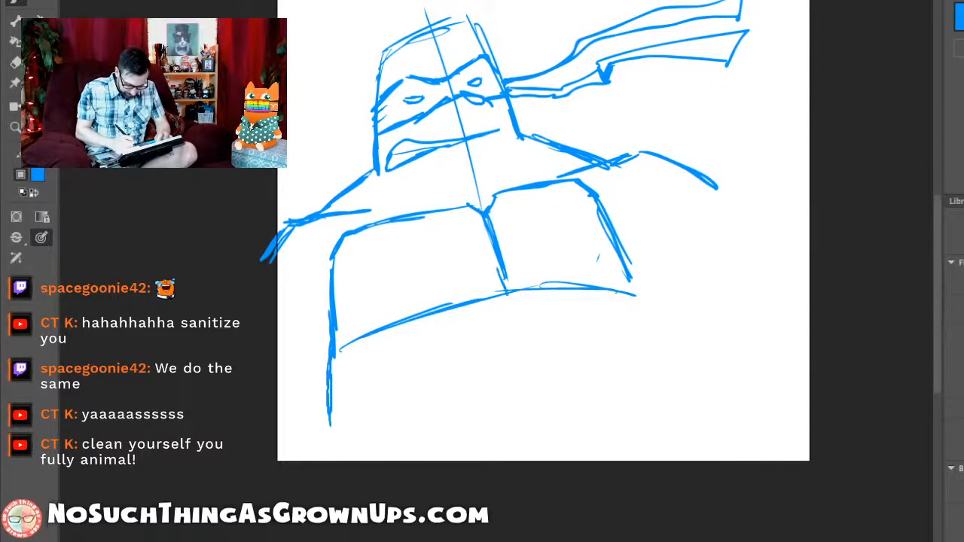
left_click_drag(331, 360, 332, 442)
left_click_drag(633, 296, 676, 403)
left_click_drag(499, 280, 530, 384)
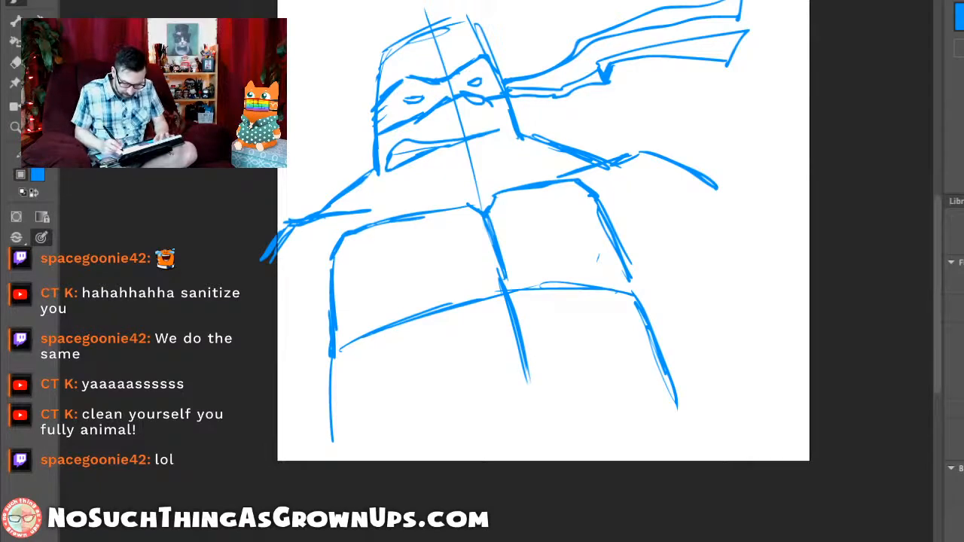
key("ctrl+z")
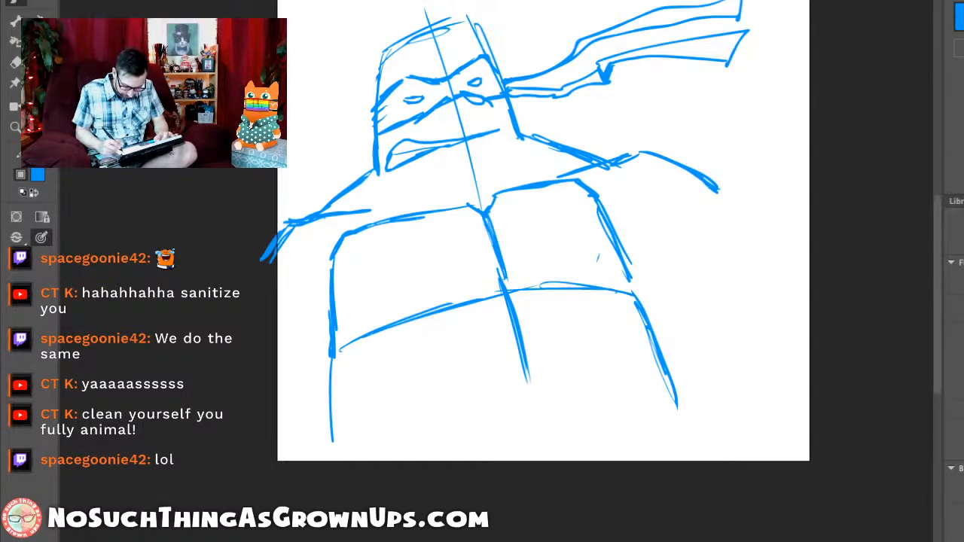
Step: Draw the arm on the bandana-tail side: close the shoulder, add a crease beneath it, and sketch the arm's outer contour and banded elbow pad
left_click_drag(716, 192, 724, 224)
mouse_move(646, 235)
left_mouse_down()
mouse_move(725, 229)
mouse_move(736, 248)
left_mouse_up()
mouse_move(714, 229)
left_mouse_down()
mouse_move(788, 289)
mouse_move(817, 341)
mouse_move(694, 354)
mouse_move(795, 341)
mouse_move(828, 350)
left_mouse_up()
left_click_drag(721, 367, 827, 371)
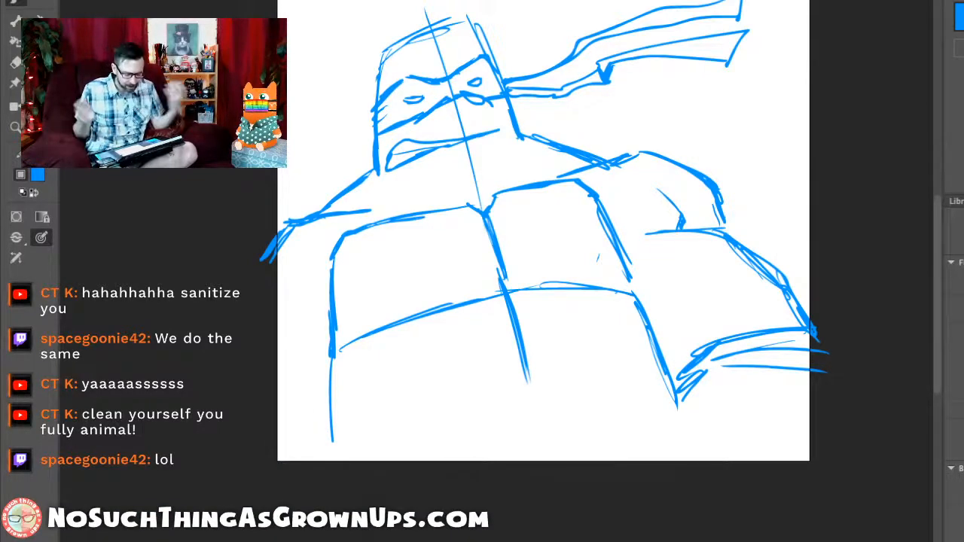
Step: Sketch the opposite arm's outer curve and its banded elbow pad beyond the canvas edge, with a small crease line on the tail-side shoulder
left_click_drag(299, 280, 249, 365)
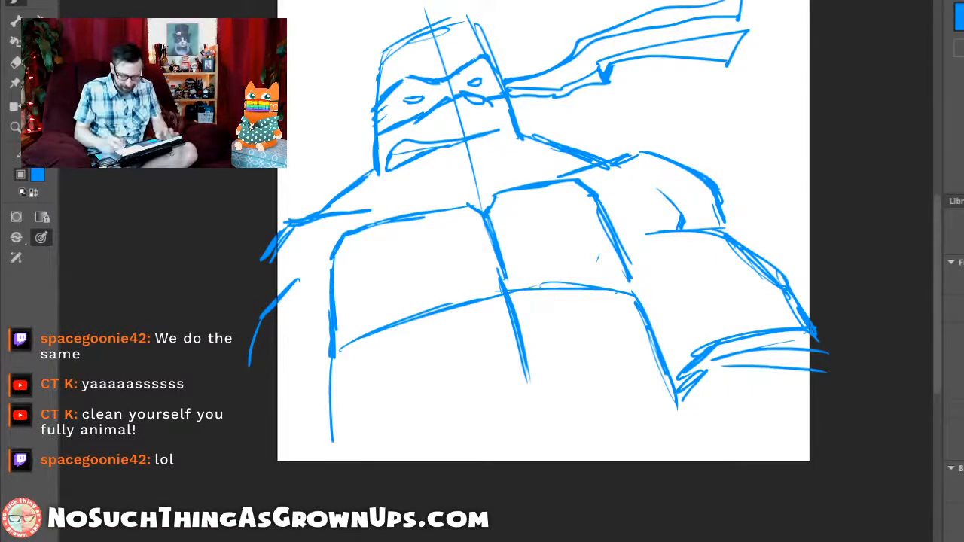
left_click_drag(703, 201, 701, 214)
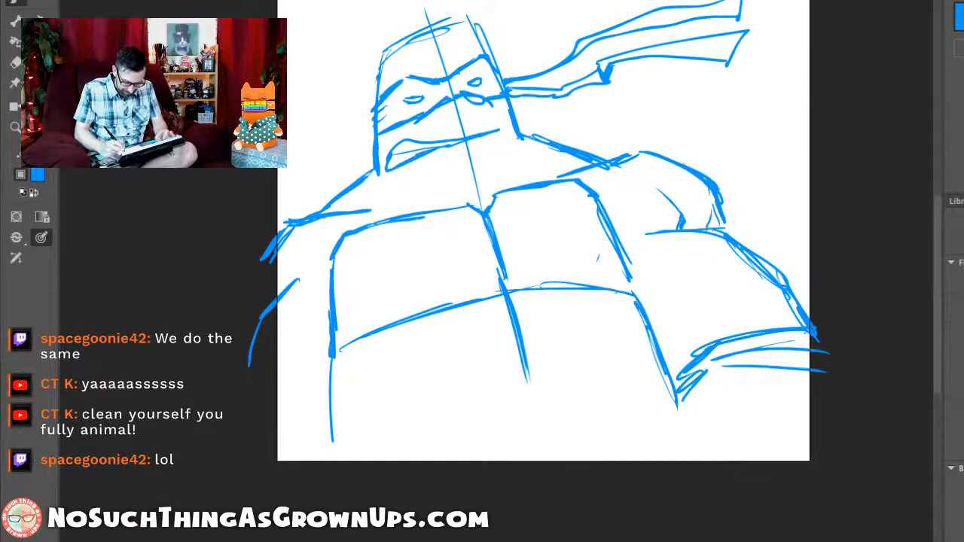
left_click_drag(332, 382, 235, 397)
left_click_drag(330, 410, 223, 430)
left_click_drag(318, 428, 233, 433)
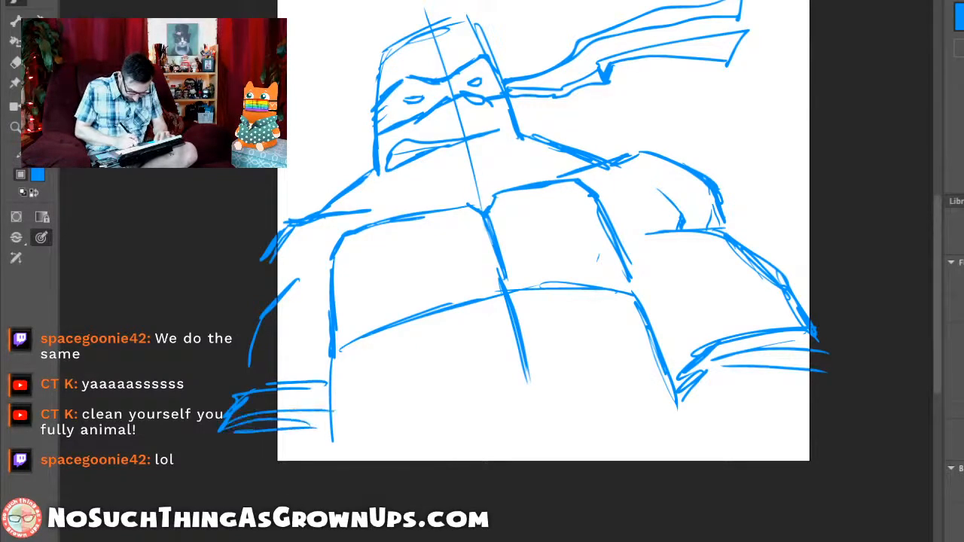
Step: Draw an arched line across the bottom of the second row of chest plates, from one side edge to the other
left_click_drag(482, 271, 408, 291)
scroll(482, 271, "up", 2)
left_click_drag(482, 271, 450, 204)
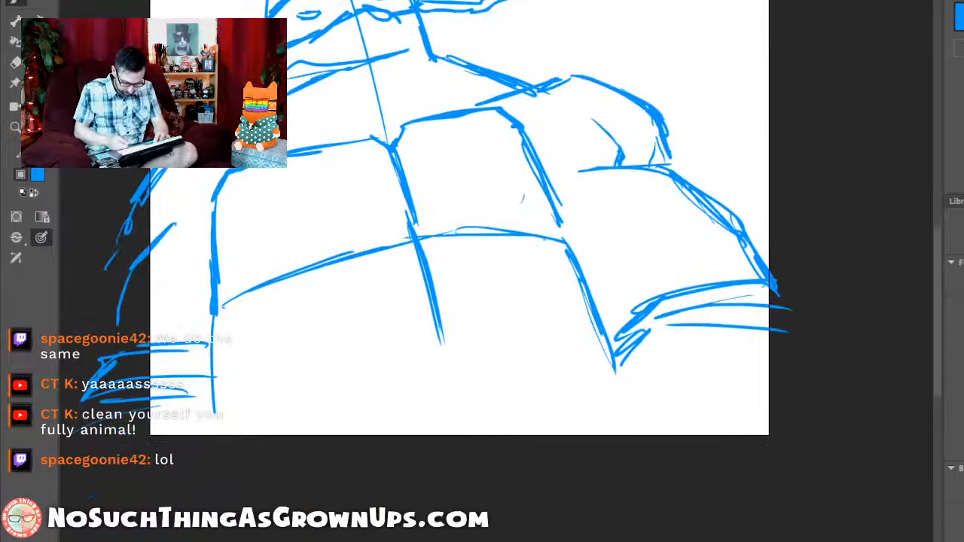
left_click_drag(210, 431, 299, 387)
left_click_drag(228, 416, 379, 364)
mouse_move(258, 407)
left_mouse_down()
mouse_move(426, 355)
mouse_move(629, 382)
left_mouse_up()
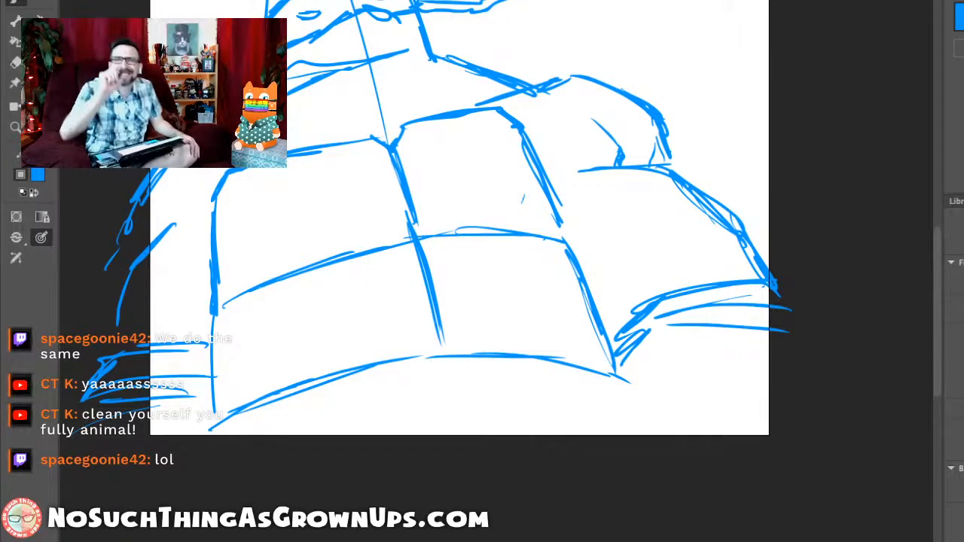
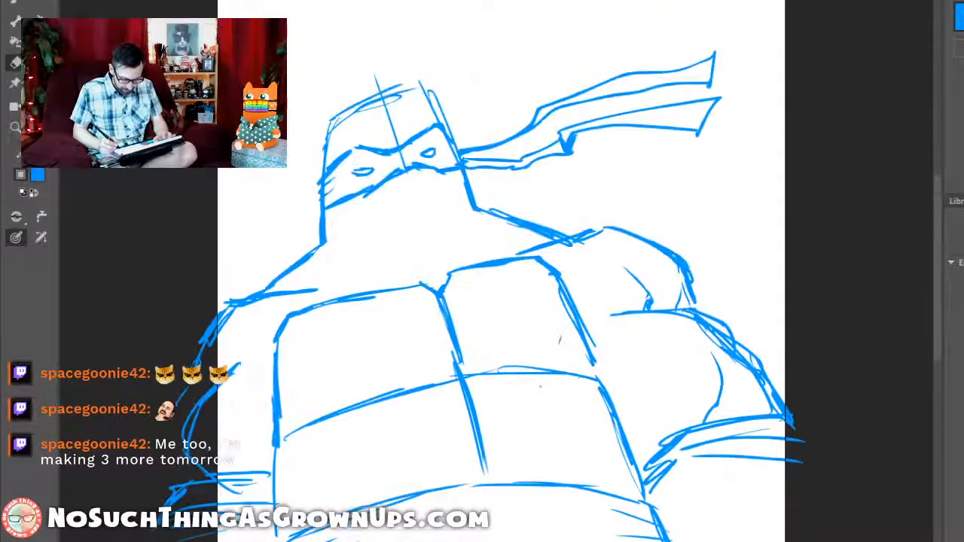
Step: Draw a thin straight red line along the side of the head opposite the bandana tails with the Line tool
scroll(530, 272, "up", 1)
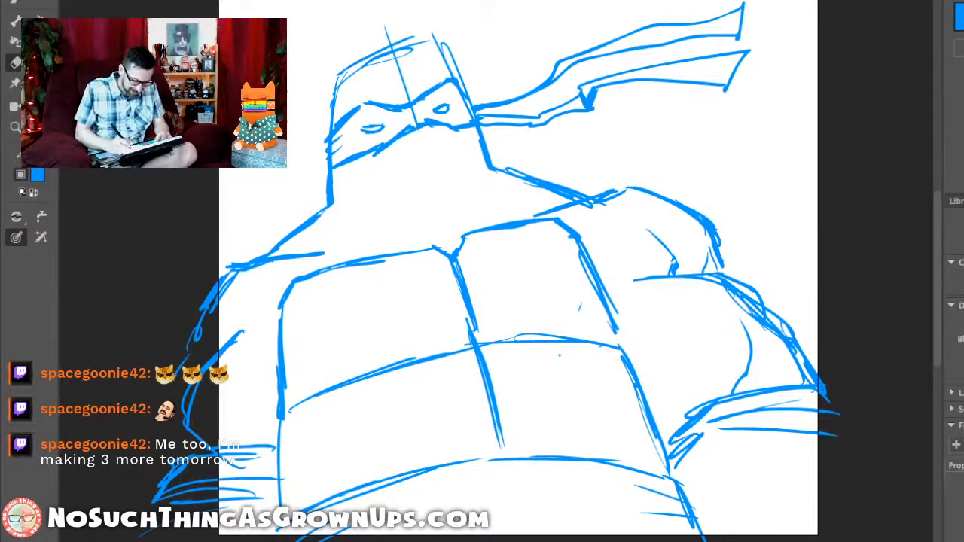
mouse_move(482, 301)
left_mouse_down()
mouse_move(493, 275)
mouse_move(459, 281)
mouse_move(459, 306)
left_mouse_up()
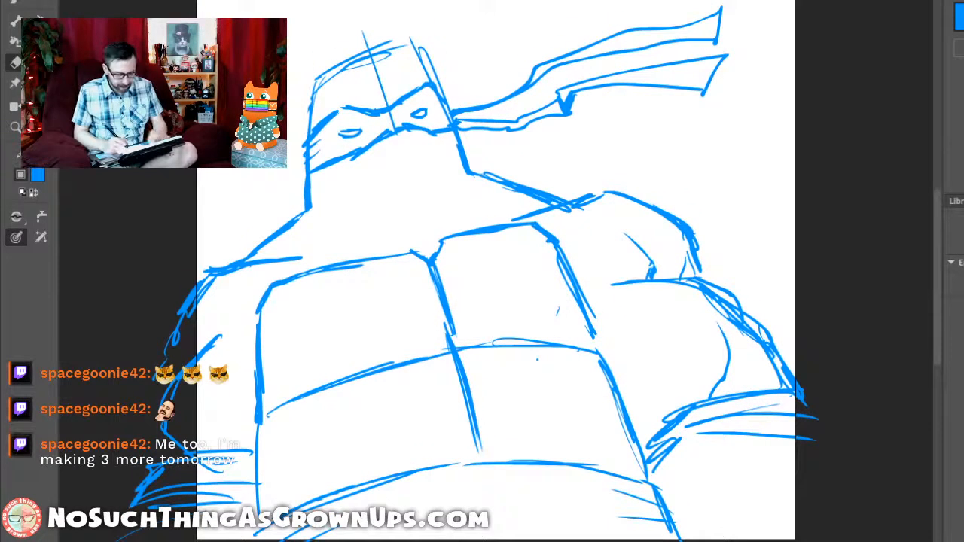
key("n")
left_click_drag(334, 232, 349, 20)
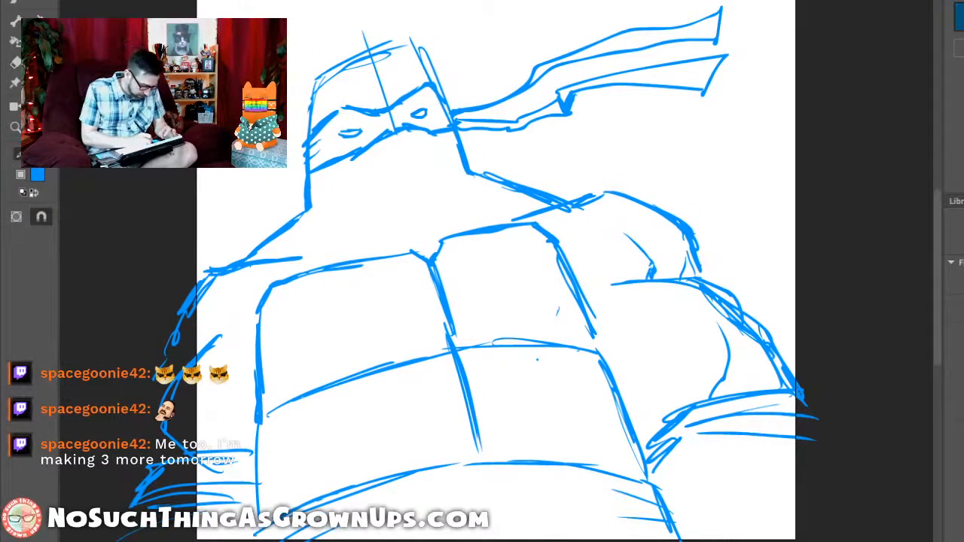
mouse_move(312, 220)
left_mouse_down()
mouse_move(312, 37)
mouse_move(324, 34)
mouse_move(322, 21)
left_mouse_up()
key("ctrl+z")
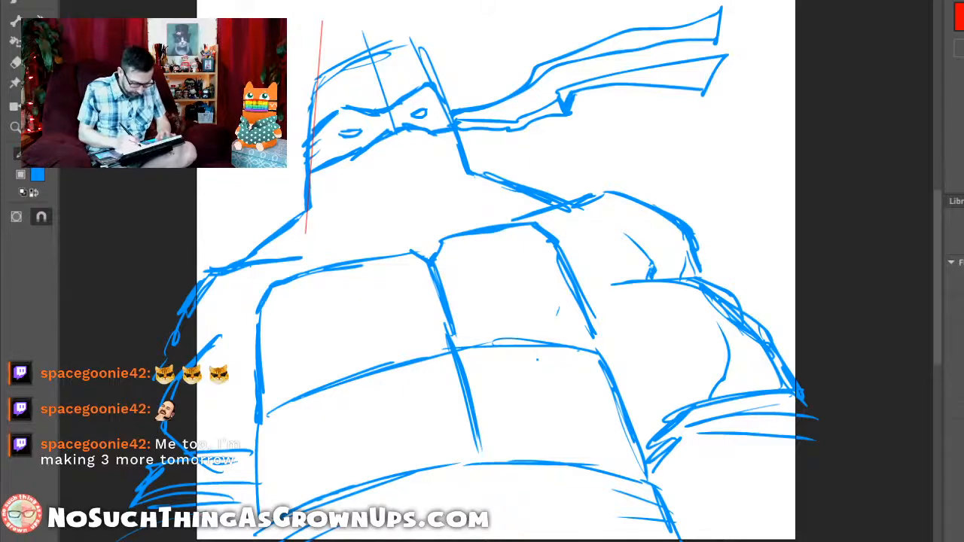
Step: Trace the crown with connected straight red lines down to the mask's tail-side corner, and delete the overshooting line ends
left_click_drag(295, 7, 411, 225)
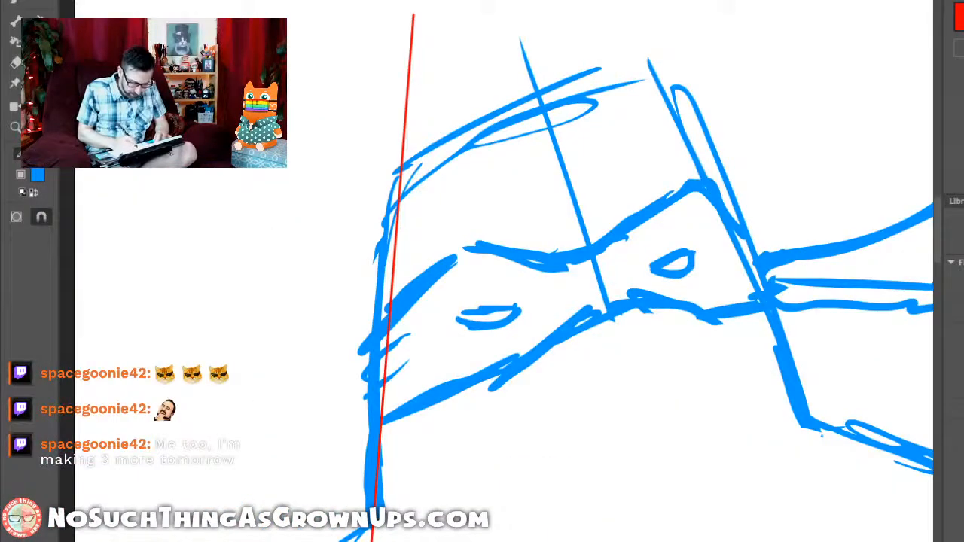
mouse_move(392, 175)
left_mouse_down()
mouse_move(474, 110)
mouse_move(633, 79)
mouse_move(676, 107)
mouse_move(707, 188)
left_mouse_up()
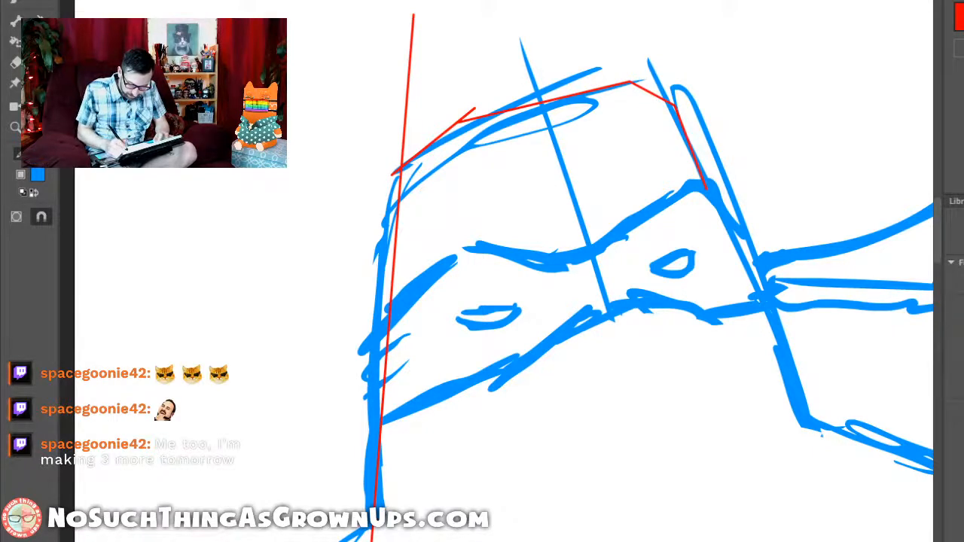
left_click_drag(631, 81, 605, 87)
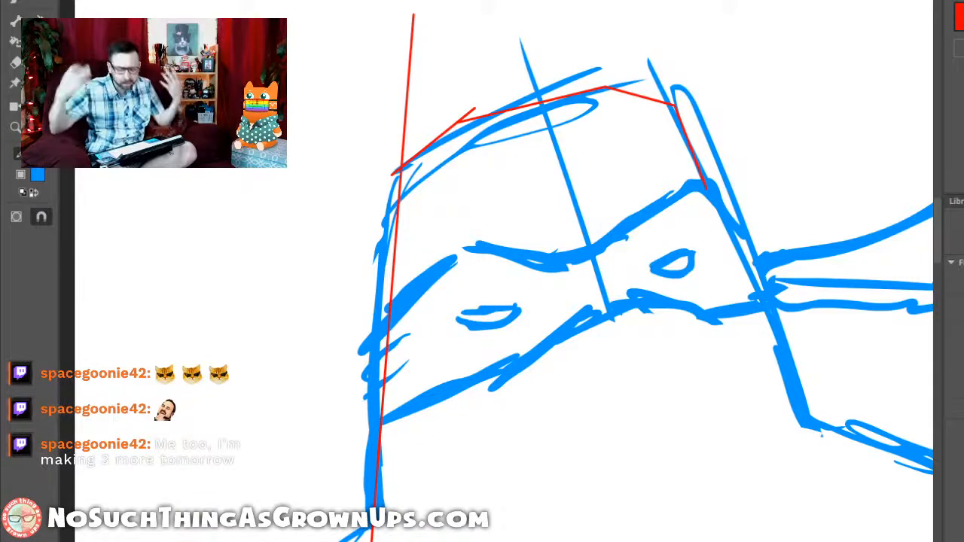
left_click_drag(527, 271, 508, 267)
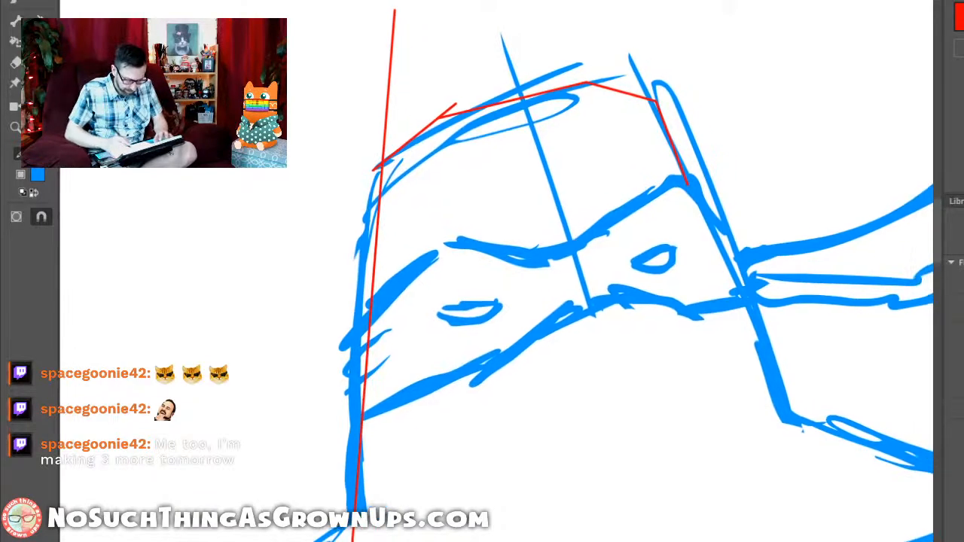
left_click(389, 87)
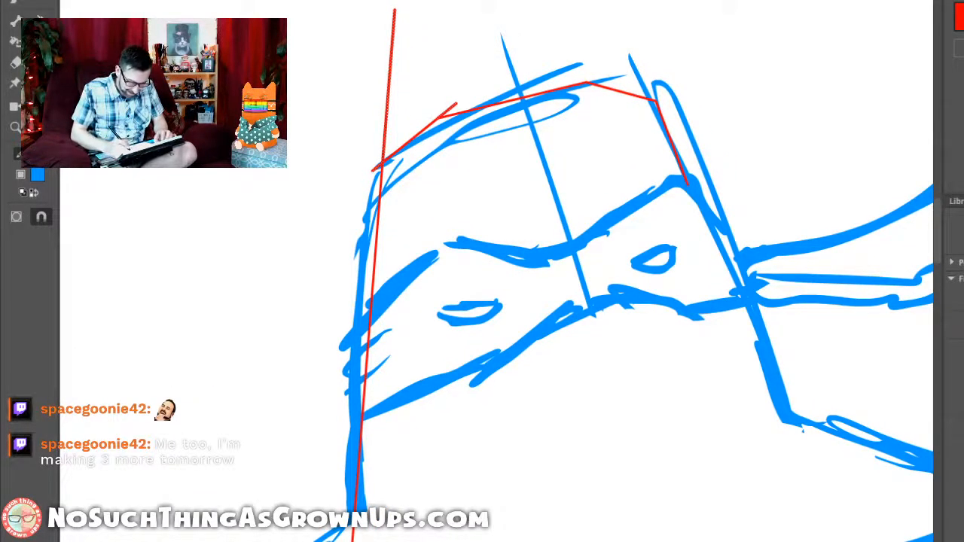
key("Delete")
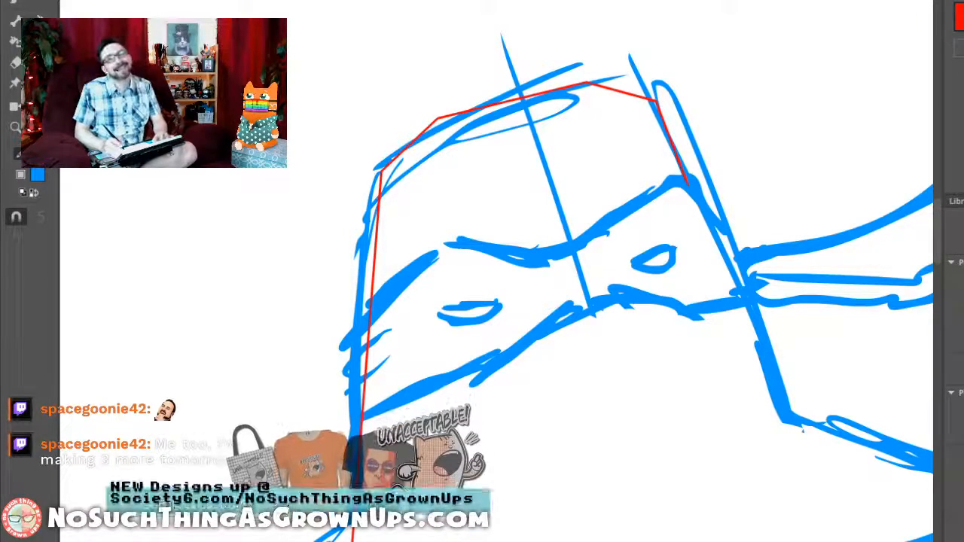
Step: Reposition the corner points of the red head outline at the crown and beside the mask's tail-side corner
left_click_drag(528, 271, 487, 259)
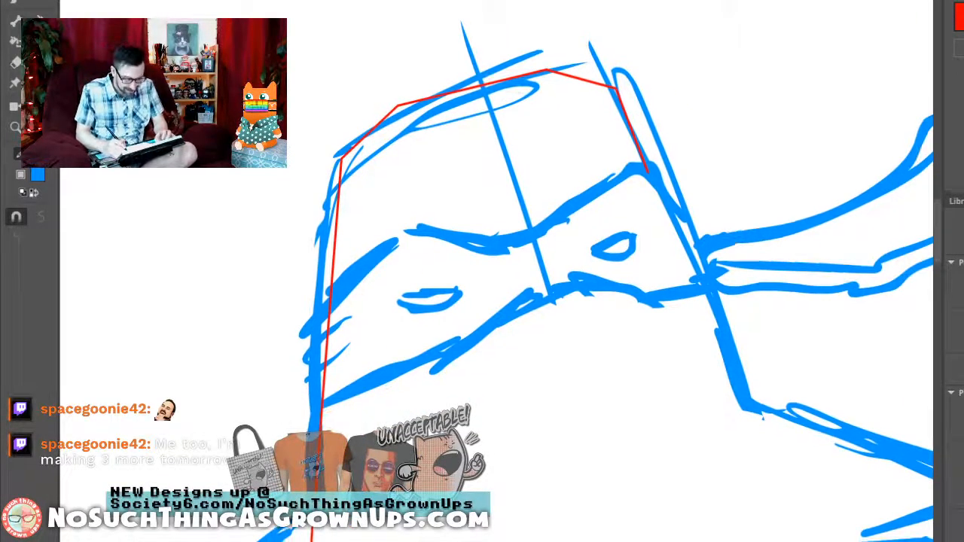
left_click_drag(648, 172, 652, 185)
left_click_drag(618, 88, 620, 100)
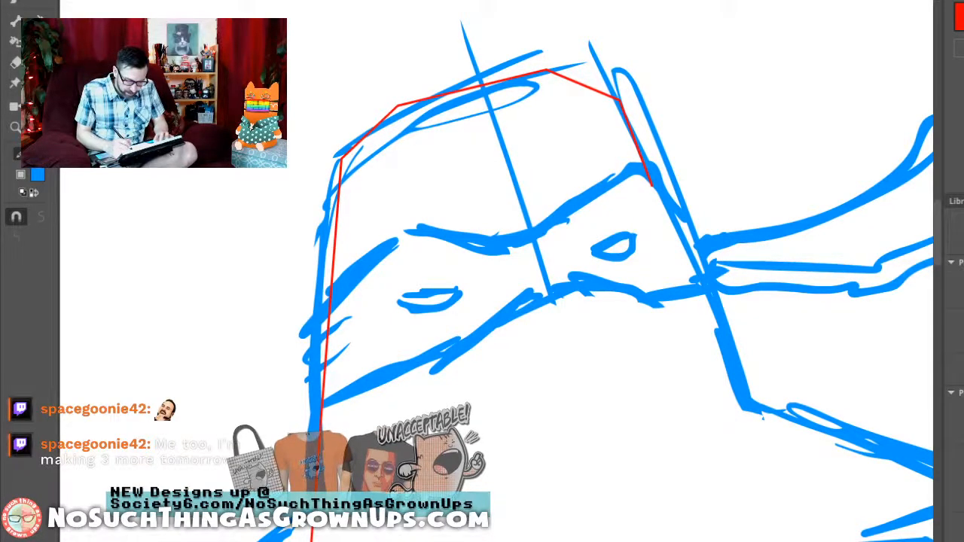
left_click_drag(398, 106, 413, 95)
scroll(413, 94, "down", 3)
left_click_drag(571, 349, 574, 361)
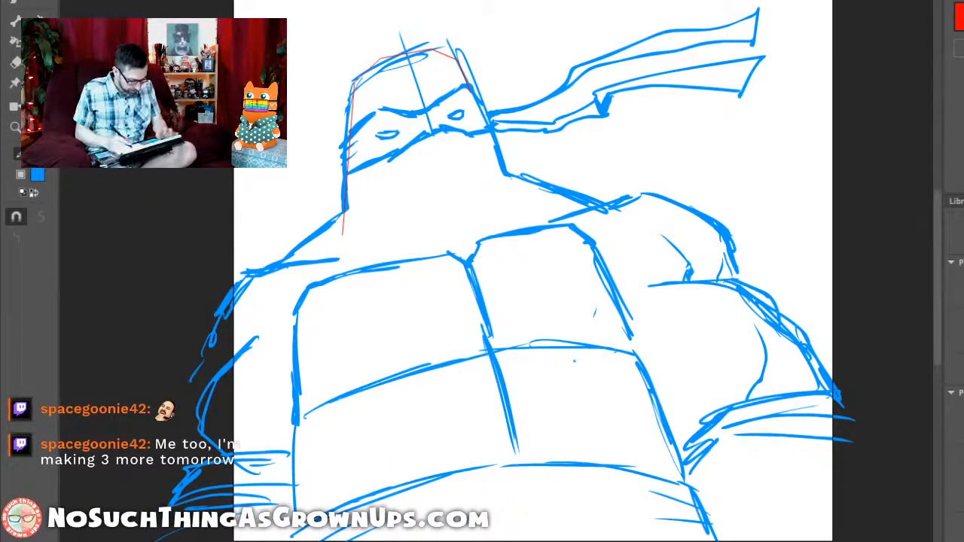
Step: Draw a short slanted red wrinkle line inward from the head's side line, just above the mask's lower corner
scroll(399, 174, "up", 5)
key("n")
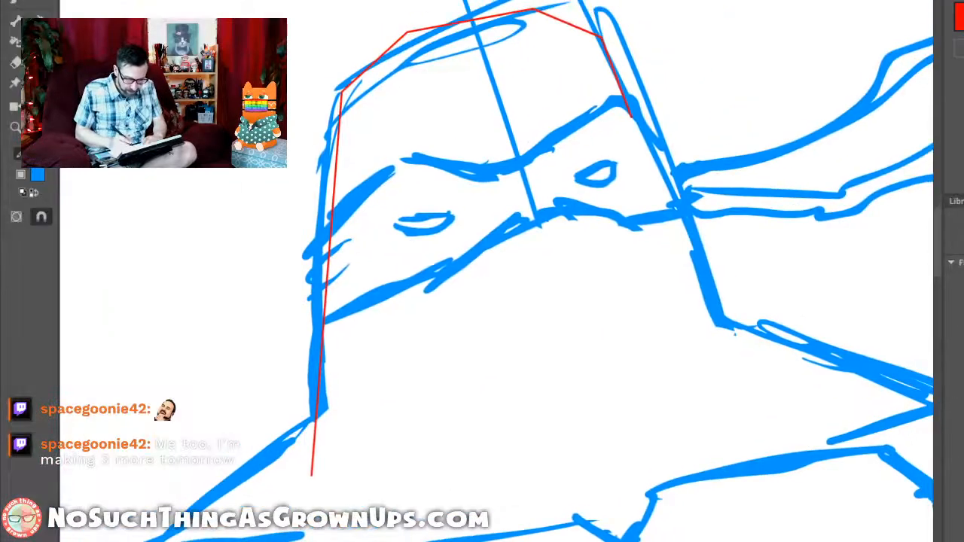
left_click_drag(324, 323, 390, 263)
key("ctrl+z")
left_click_drag(324, 290, 424, 244)
key("ctrl+z")
left_click_drag(324, 309, 367, 272)
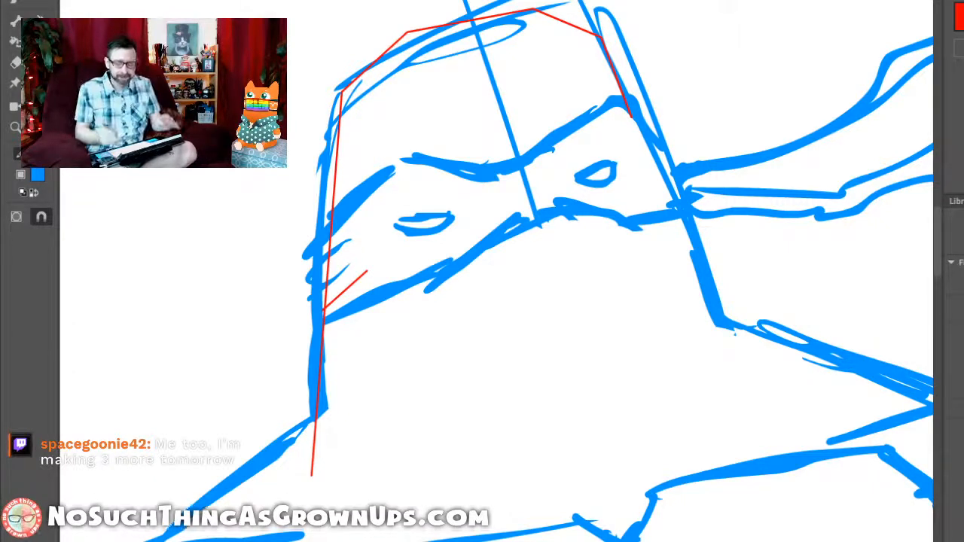
Step: Trace the mask's upper and lower edges with connected straight red lines, and close the outline along its tail-side edge
left_click_drag(497, 271, 475, 274)
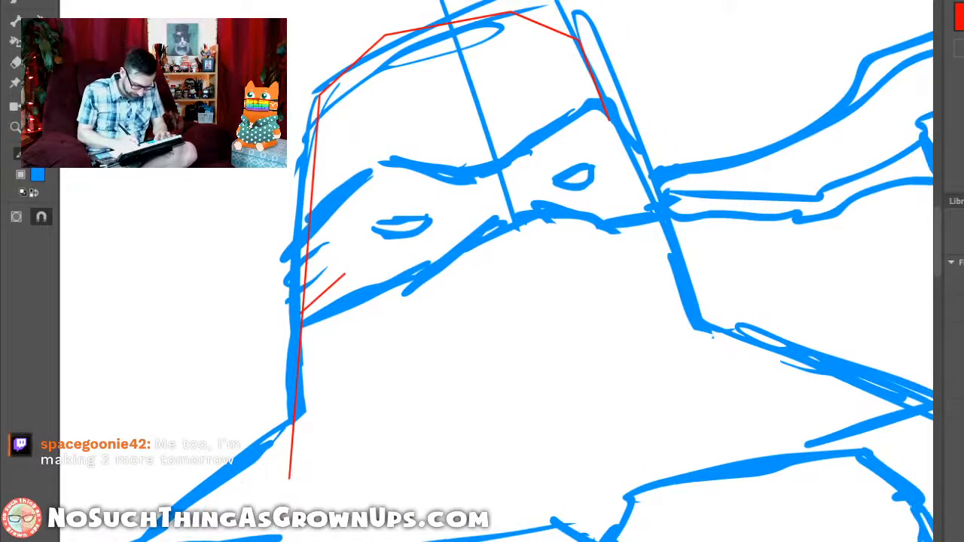
mouse_move(309, 241)
left_mouse_down()
mouse_move(374, 164)
mouse_move(410, 154)
mouse_move(488, 175)
mouse_move(564, 102)
mouse_move(607, 107)
left_mouse_up()
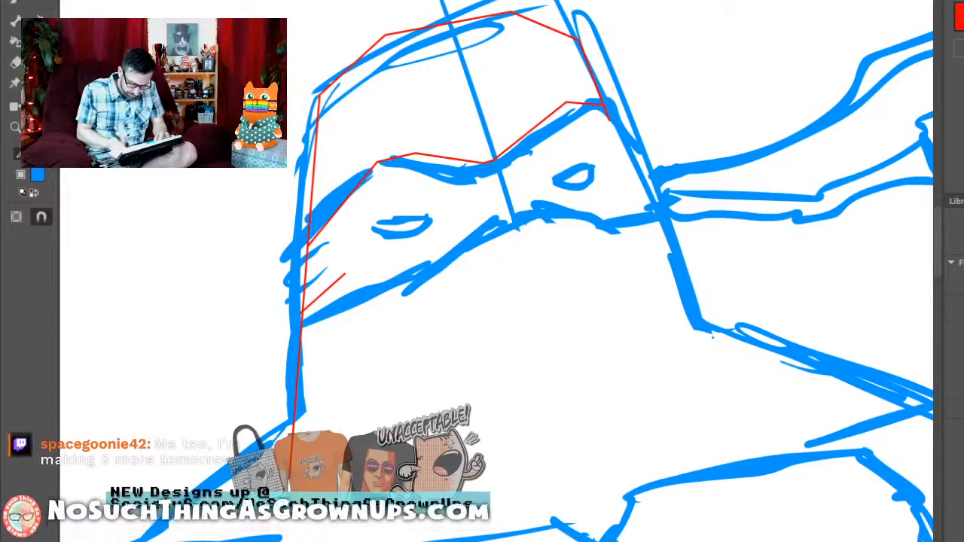
left_click_drag(497, 272, 503, 251)
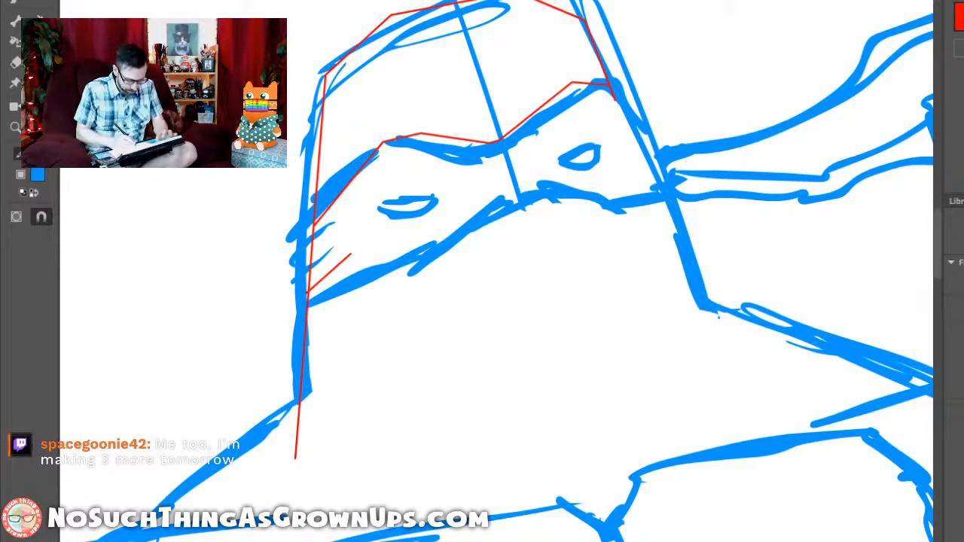
mouse_move(309, 301)
left_mouse_down()
mouse_move(441, 254)
mouse_move(489, 194)
mouse_move(548, 182)
mouse_move(608, 200)
mouse_move(660, 193)
mouse_move(612, 97)
left_mouse_up()
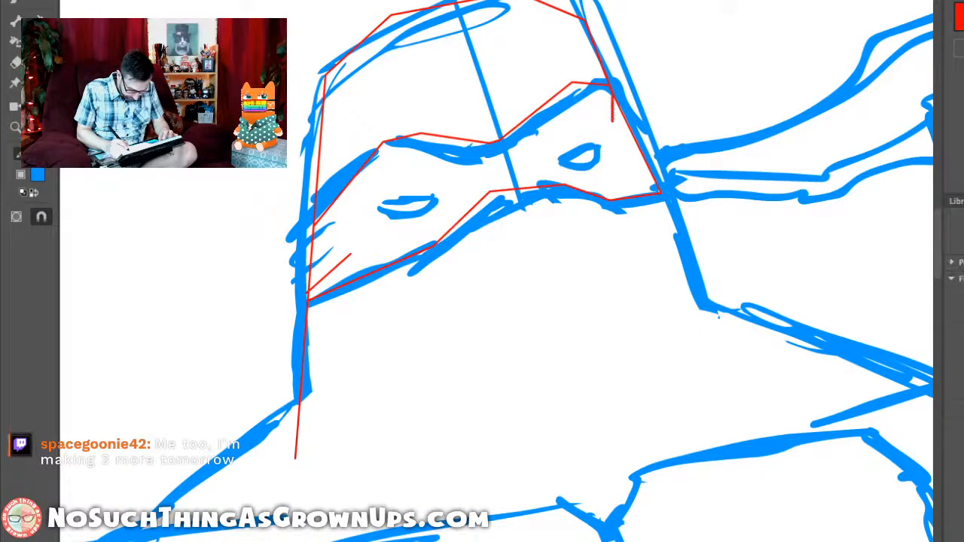
left_click_drag(497, 272, 494, 268)
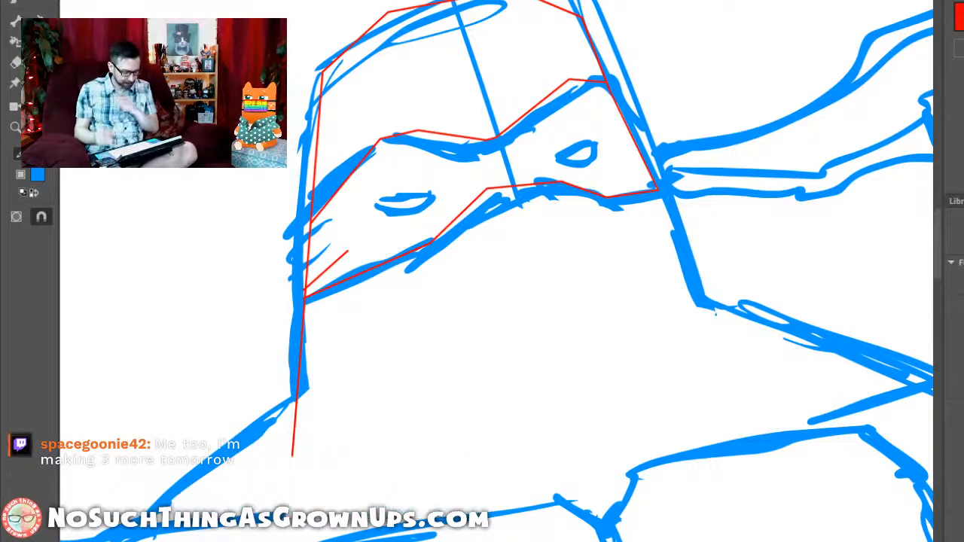
left_click_drag(468, 263, 443, 247)
key("v")
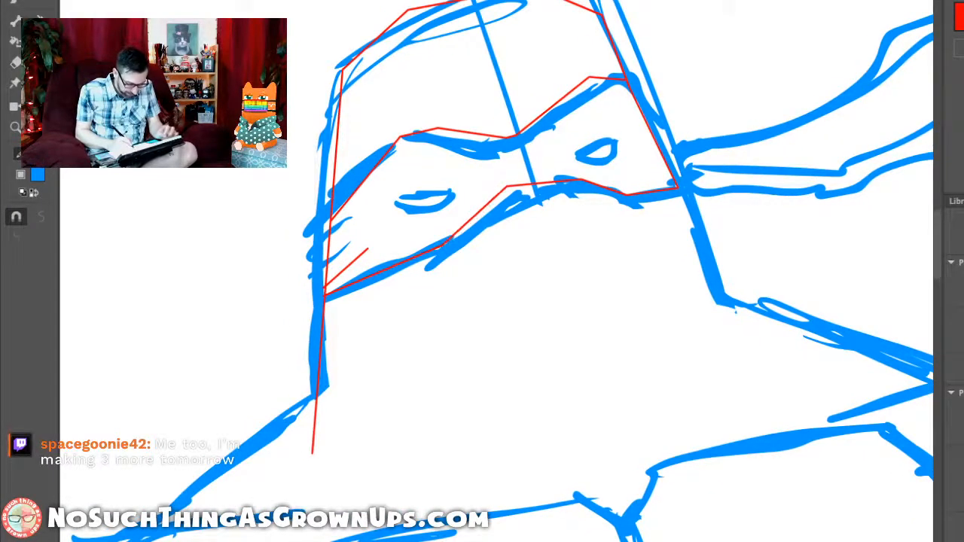
scroll(497, 271, "down", 5)
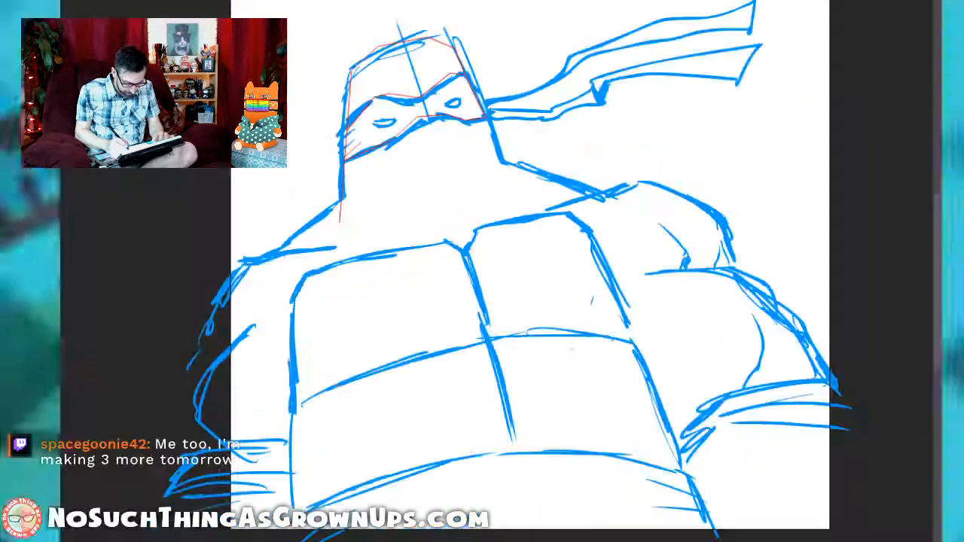
left_click_drag(571, 348, 594, 376)
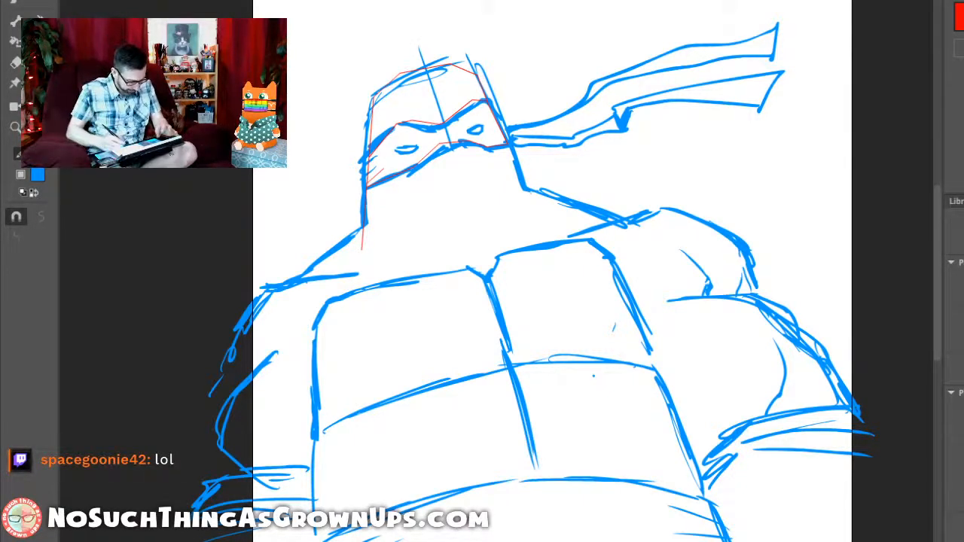
left_click_drag(527, 301, 540, 280)
key("e")
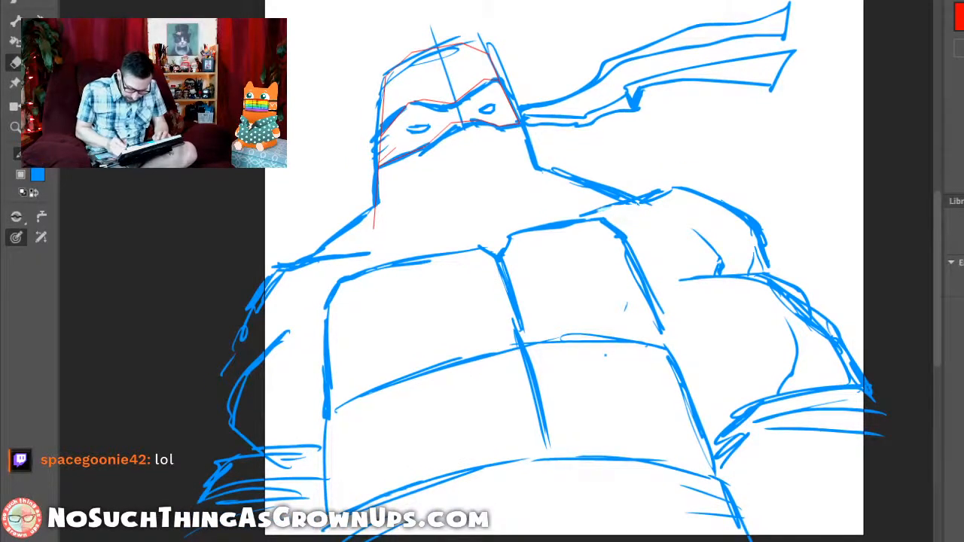
key("b")
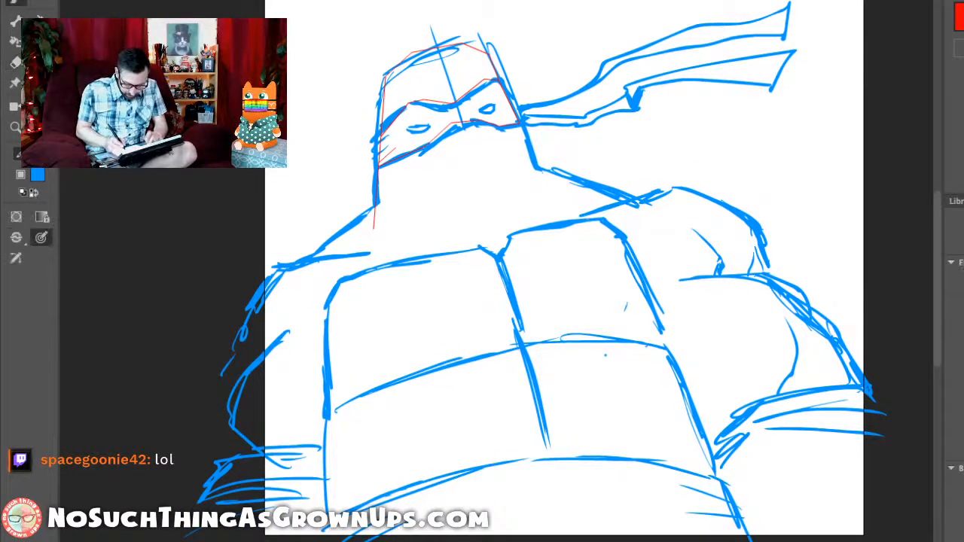
key("ctrl+z")
key("ctrl+z")
key("ctrl+z")
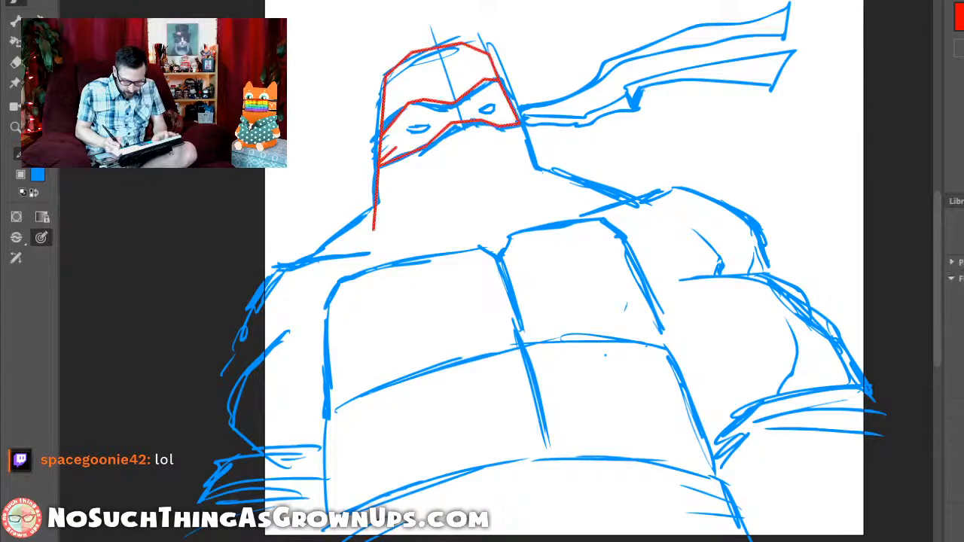
key("ctrl+z")
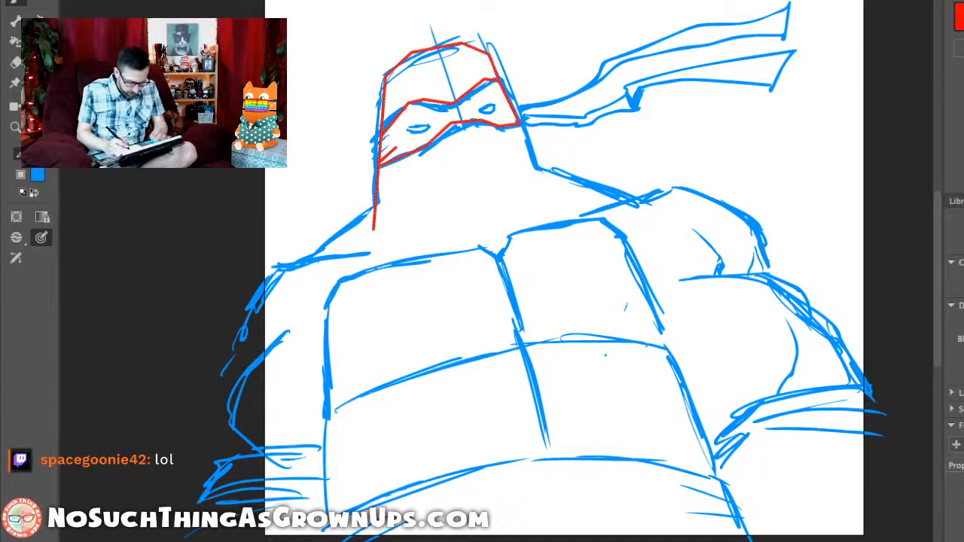
Step: Draw a straight red line from the mask's tail-side corner down along the neck, past where it meets the shoulder
key("n")
key("ctrl+equal")
left_click_drag(517, 196, 571, 312)
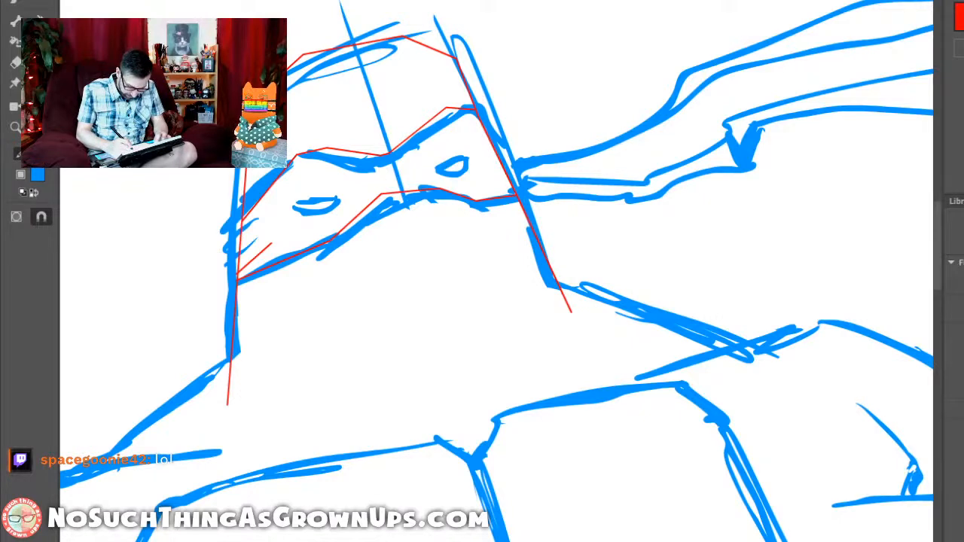
Step: Trace the slope from the neck base out over the shoulder with straight red lines, and remove the neck line's overshooting end
left_click_drag(476, 109, 517, 193)
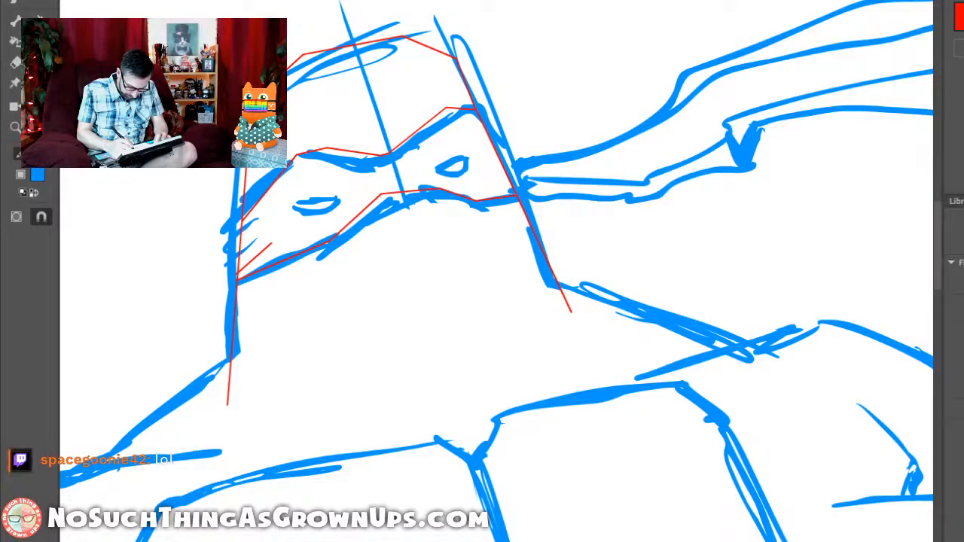
mouse_move(377, 376)
left_mouse_down()
mouse_move(413, 263)
mouse_move(631, 153)
left_mouse_up()
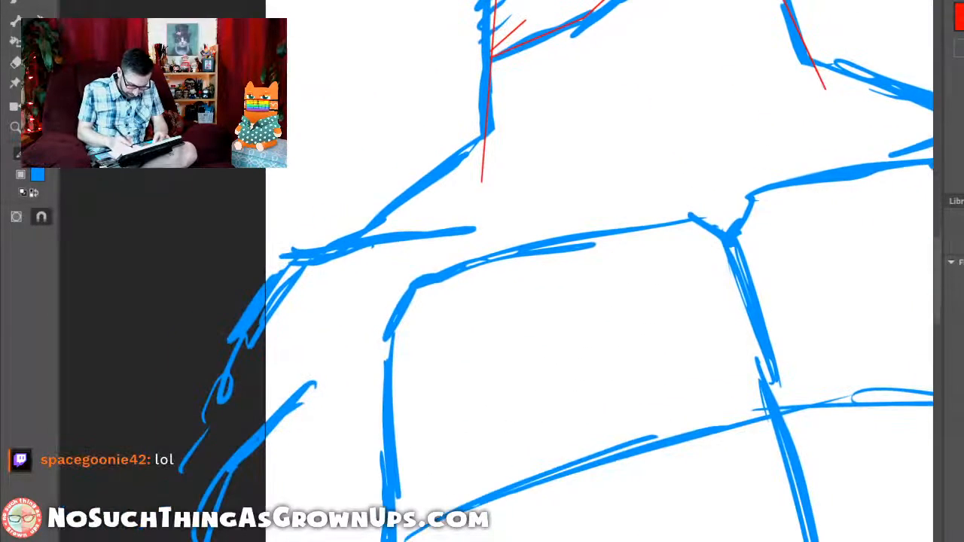
mouse_move(482, 135)
left_mouse_down()
mouse_move(362, 238)
mouse_move(283, 256)
mouse_move(218, 336)
left_mouse_up()
key("ctrl+2")
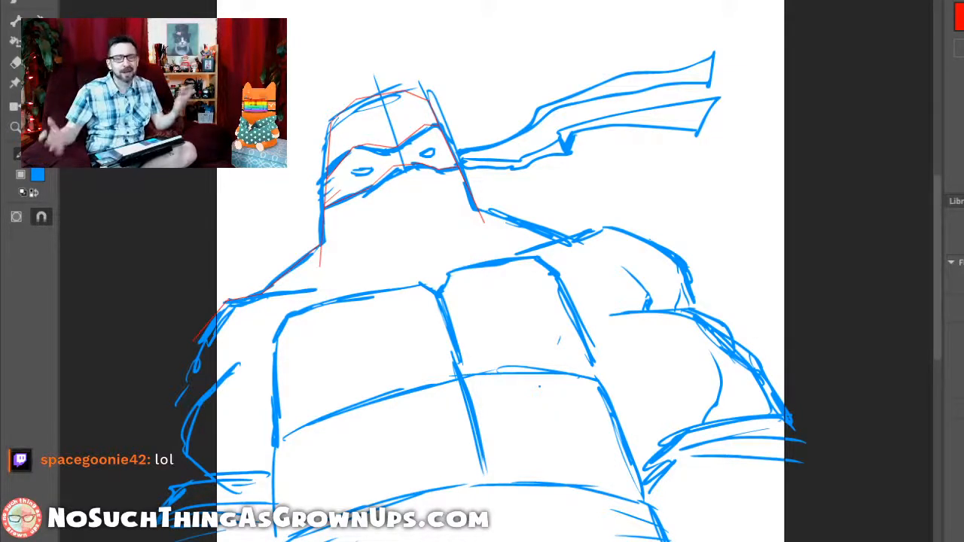
left_click_drag(497, 301, 570, 258)
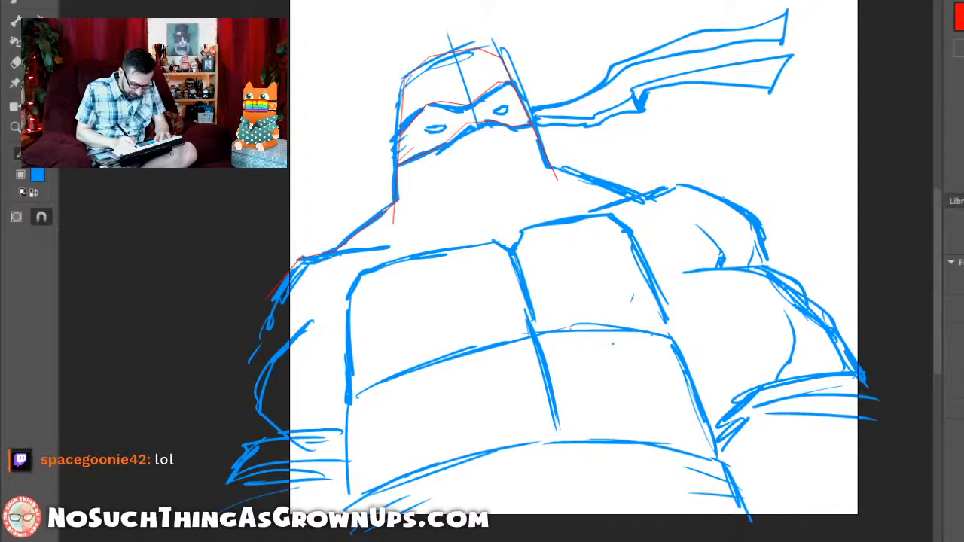
left_click_drag(399, 201, 392, 223)
key("ctrl+z")
Step: Trace the arm's outer contour down to the wristband and its inner contour back to the shell edge with connected straight red lines
mouse_move(497, 302)
left_mouse_down()
mouse_move(468, 257)
mouse_move(476, 222)
left_mouse_up()
mouse_move(287, 252)
left_mouse_down()
mouse_move(227, 336)
mouse_move(256, 357)
left_mouse_up()
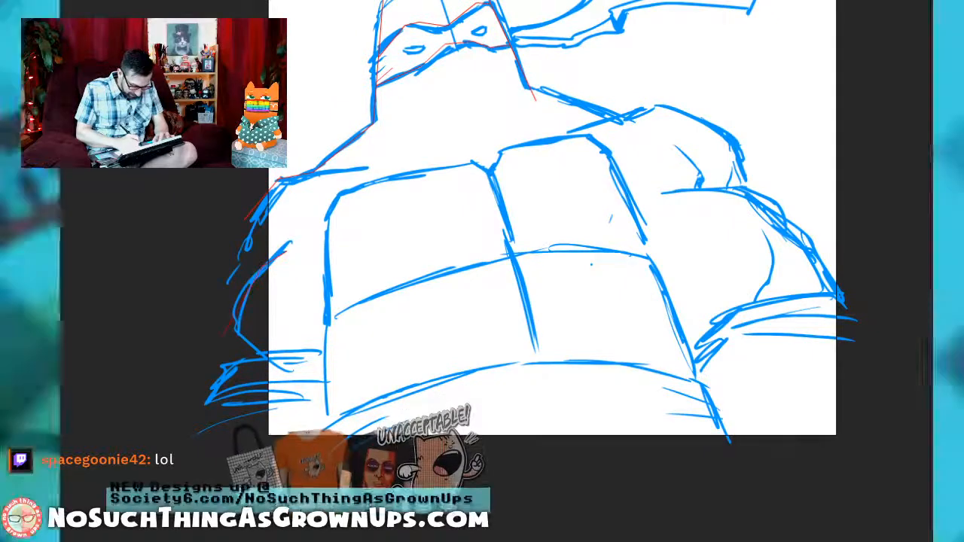
left_click_drag(244, 210, 321, 437)
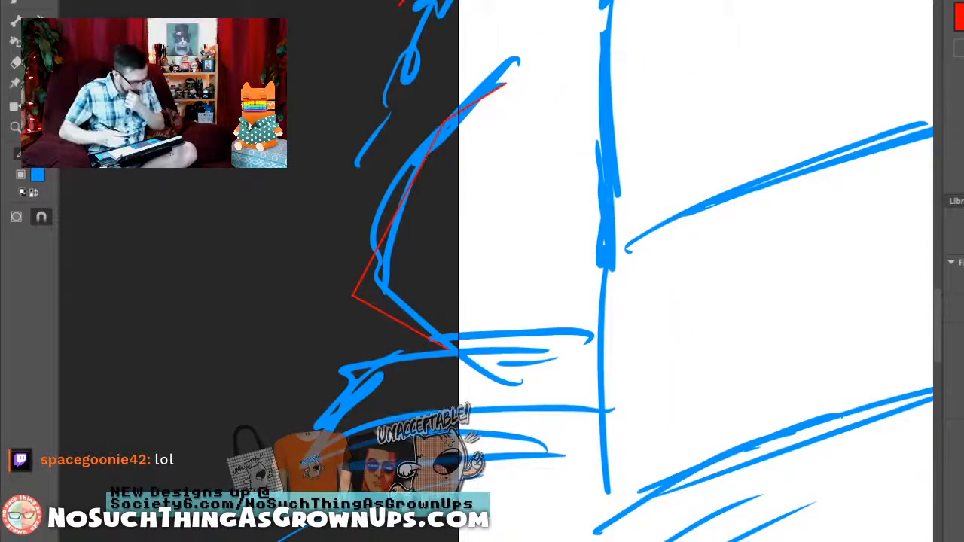
mouse_move(506, 83)
left_mouse_down()
mouse_move(444, 154)
mouse_move(410, 249)
mouse_move(418, 282)
mouse_move(474, 322)
mouse_move(566, 308)
mouse_move(602, 261)
left_mouse_up()
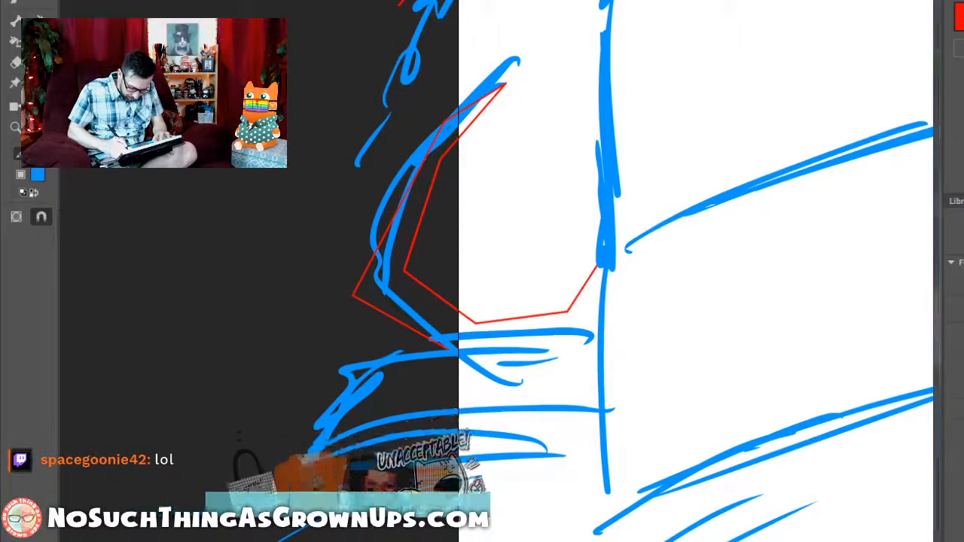
key("ctrl+2")
Step: Draw a straight red line from the tail-side neck base along the slope to the shoulder, and delete the neck line's overshooting end
left_click_drag(496, 302, 483, 271)
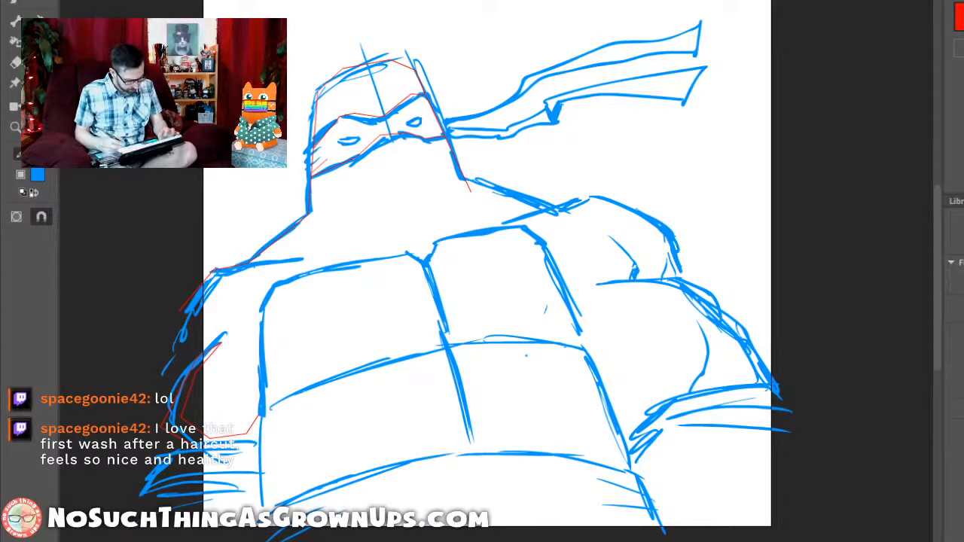
left_click_drag(482, 301, 459, 305)
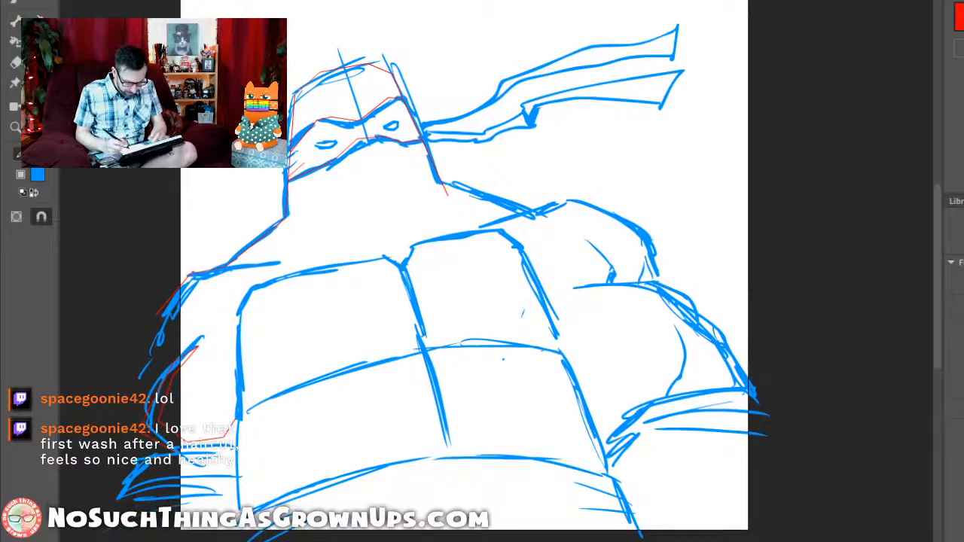
left_click_drag(444, 181, 529, 210)
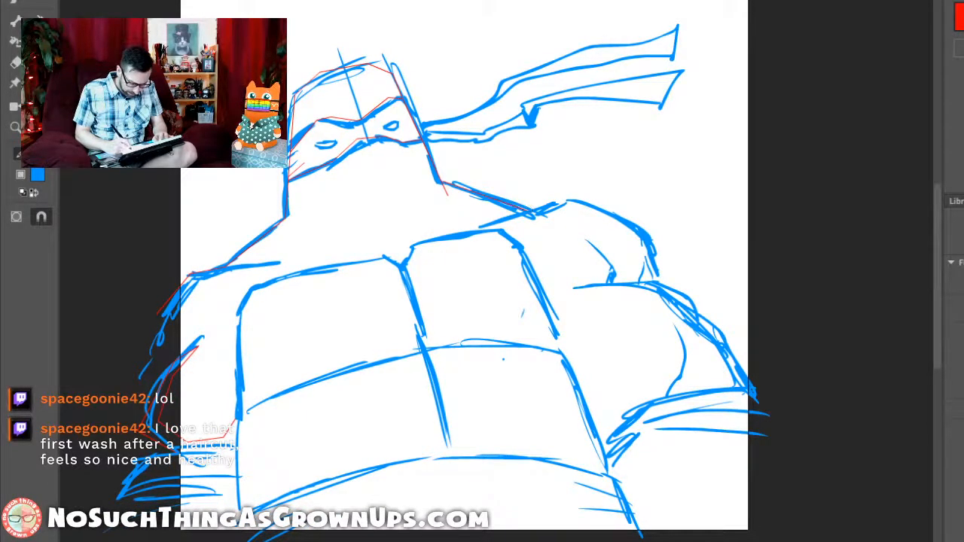
scroll(498, 171, "up", 5)
left_click_drag(337, 200, 330, 198)
left_click(344, 226)
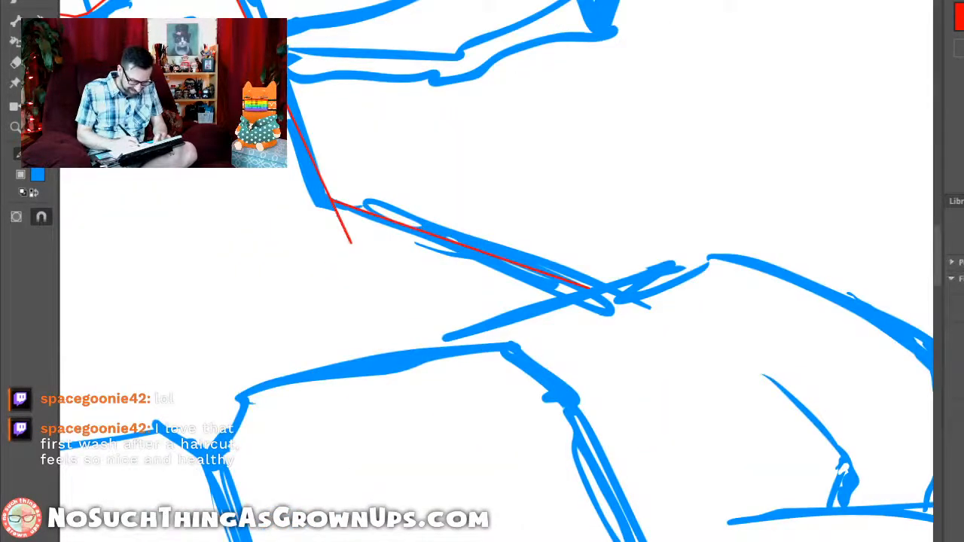
key("Delete")
scroll(551, 211, "down", 5)
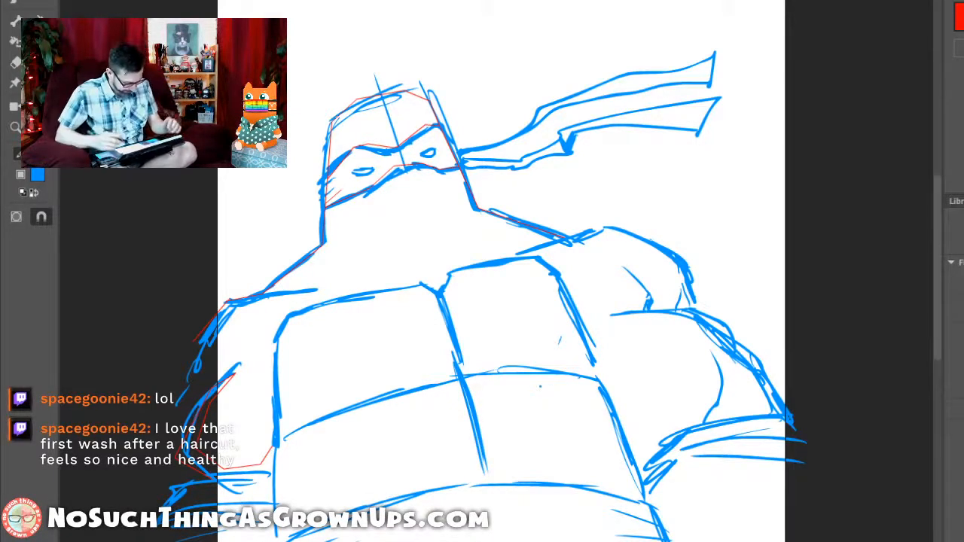
Step: Move the outer end of the tail-side neck-to-shoulder line up onto the upper edge of the blue sketch stroke
mouse_move(646, 207)
left_mouse_down()
mouse_move(667, 166)
mouse_move(659, 174)
left_mouse_up()
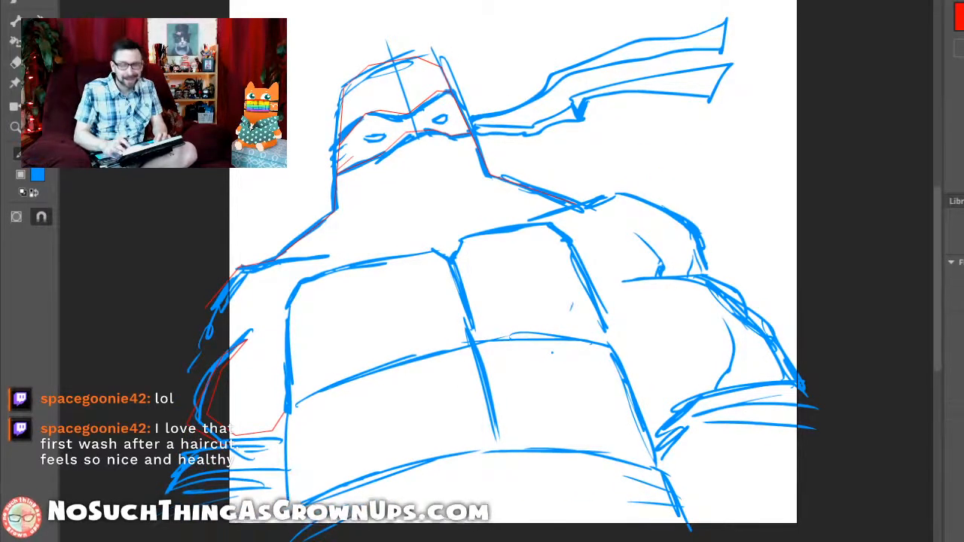
left_click_drag(589, 163, 559, 137)
scroll(604, 132, "up", 3)
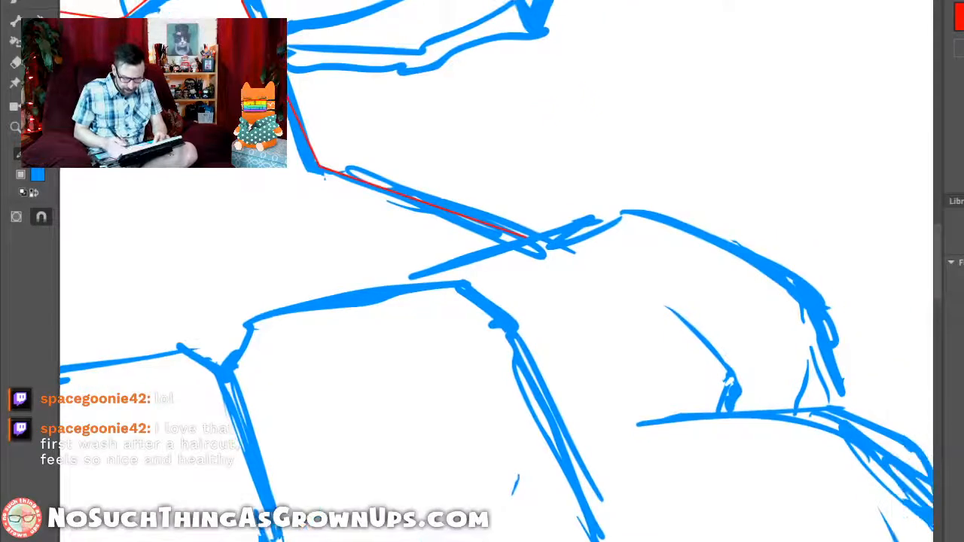
mouse_move(538, 239)
left_mouse_down()
mouse_move(539, 223)
mouse_move(532, 228)
left_mouse_up()
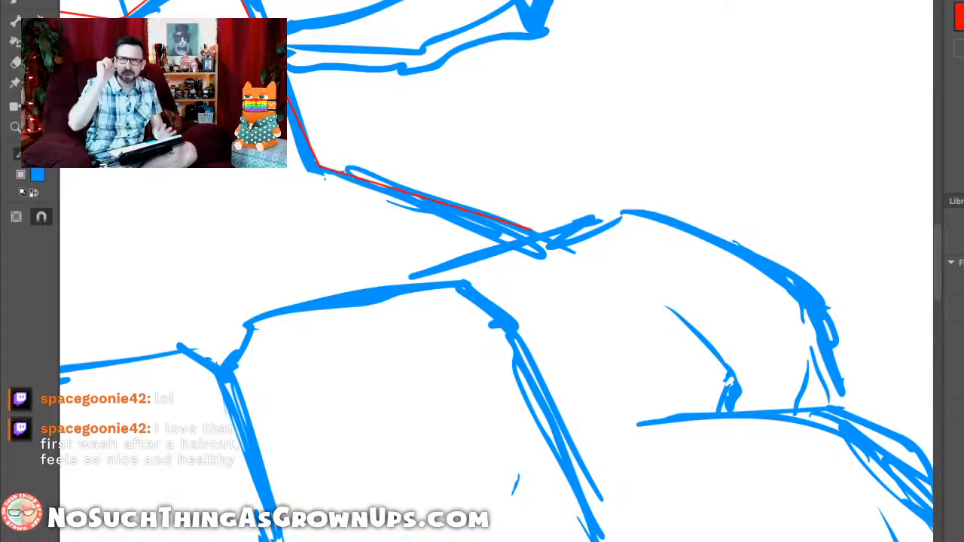
left_click_drag(532, 229, 617, 189)
Step: Draw a straight red line from the tail-side shoulder top to the chest plate, thin its stroke, and join the neck slope line to it
left_click_drag(718, 170, 417, 255)
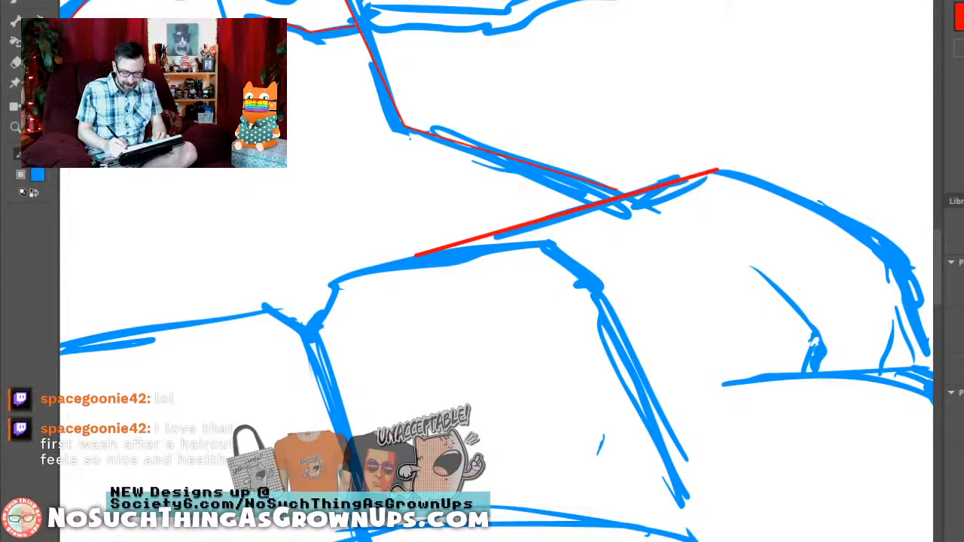
key("s")
left_click(519, 226)
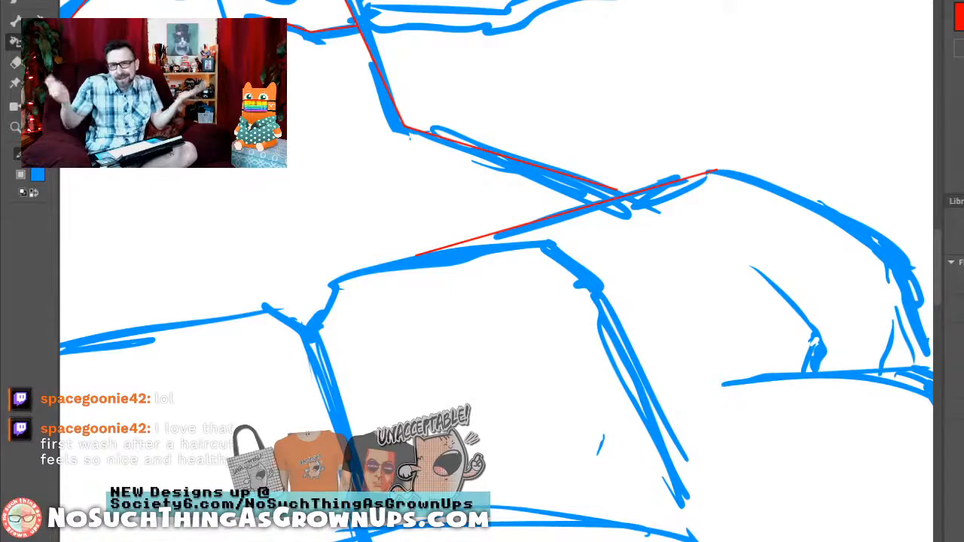
key("v")
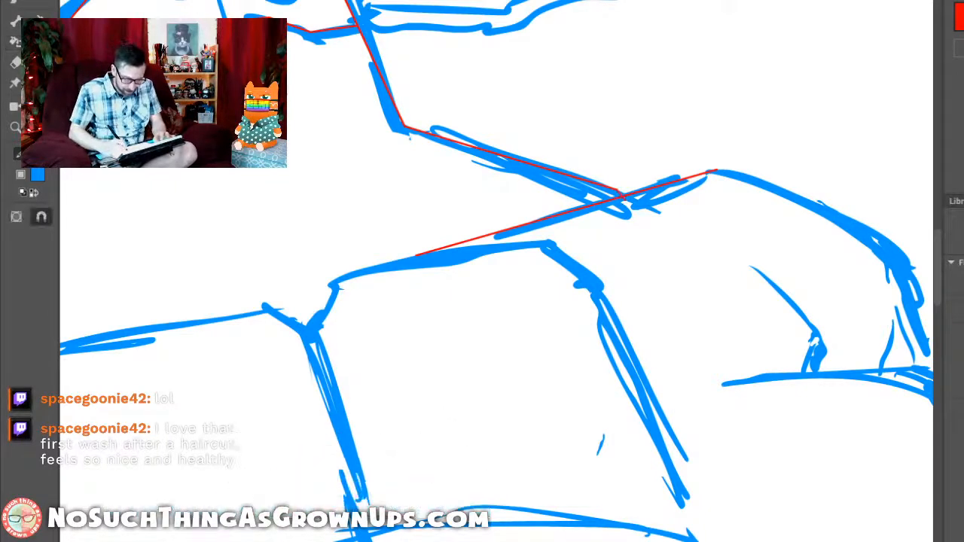
left_click(612, 190)
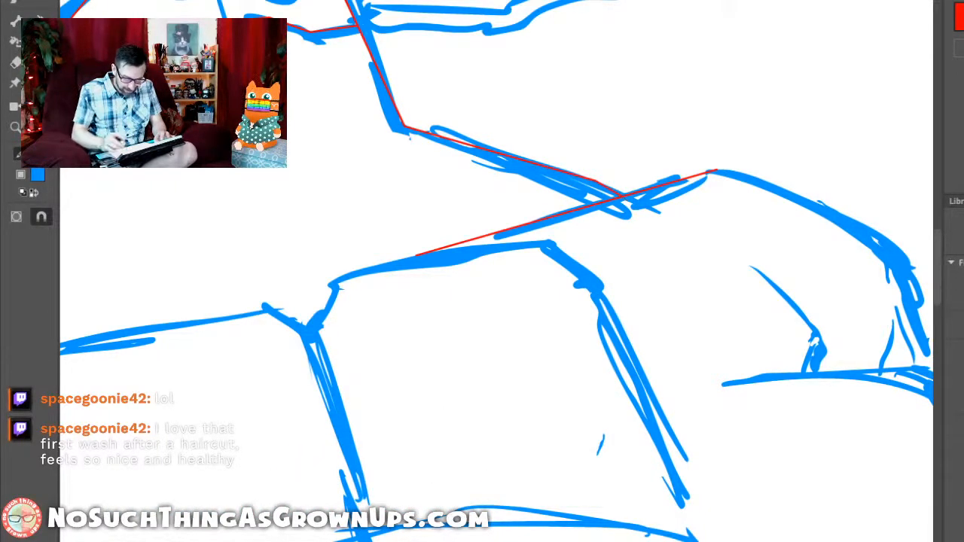
key("ctrl+minus")
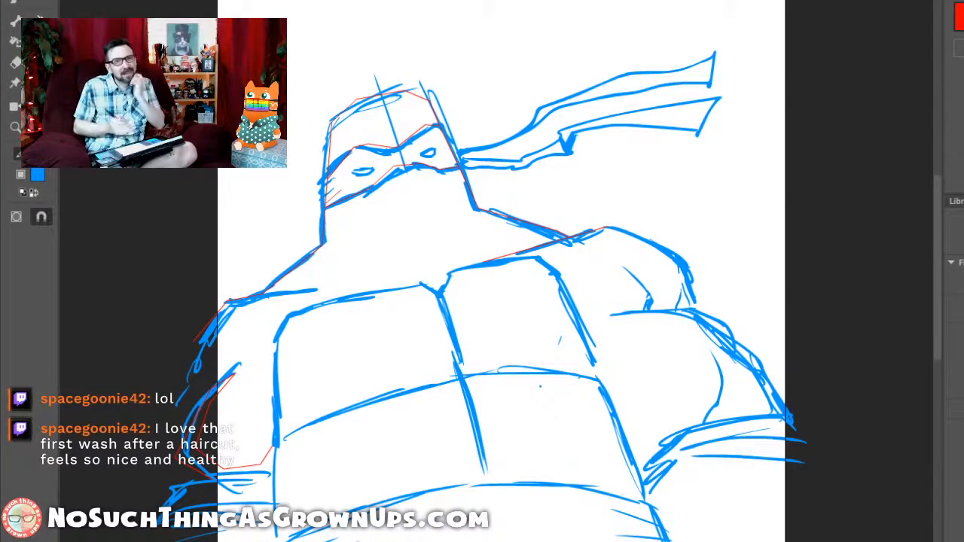
Step: Draw a pointed red collarbone wedge inward from the opposite shoulder, and continue its upper edge along the slope to the neck base
left_click_drag(421, 286, 502, 237)
scroll(363, 232, "up", 5)
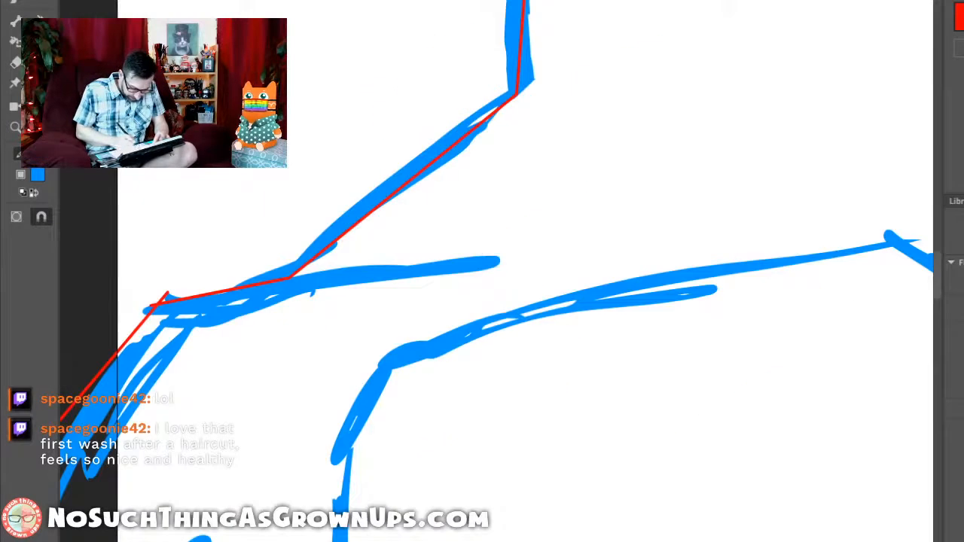
mouse_move(291, 277)
left_mouse_down()
mouse_move(495, 264)
mouse_move(537, 248)
mouse_move(379, 249)
mouse_move(370, 239)
left_mouse_up()
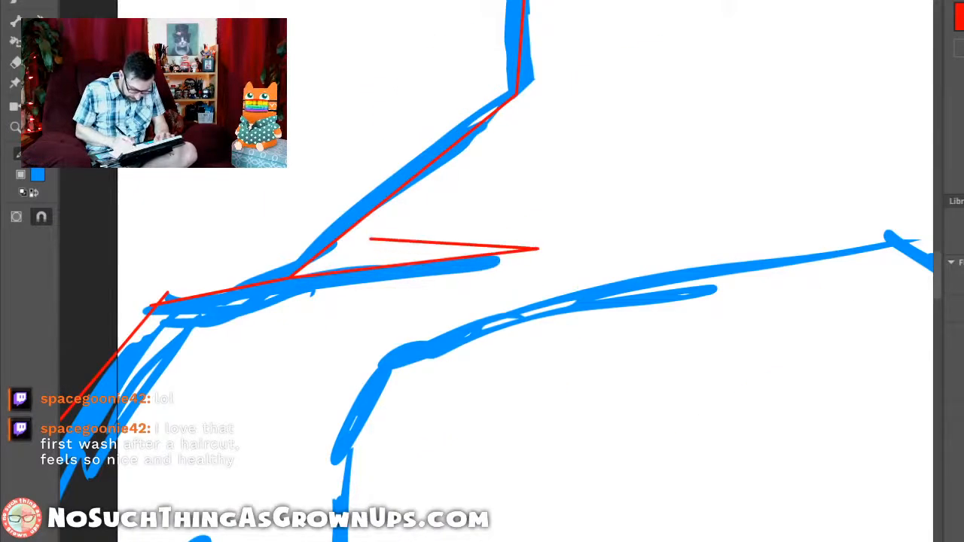
scroll(253, 298, "down", 5)
left_click_drag(540, 387, 512, 386)
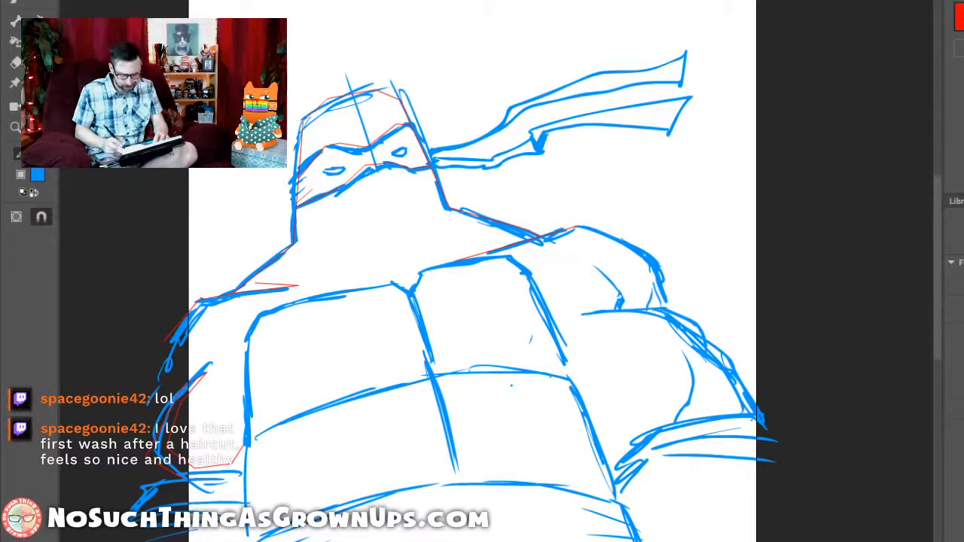
left_click_drag(512, 385, 581, 362)
scroll(335, 226, "up", 3)
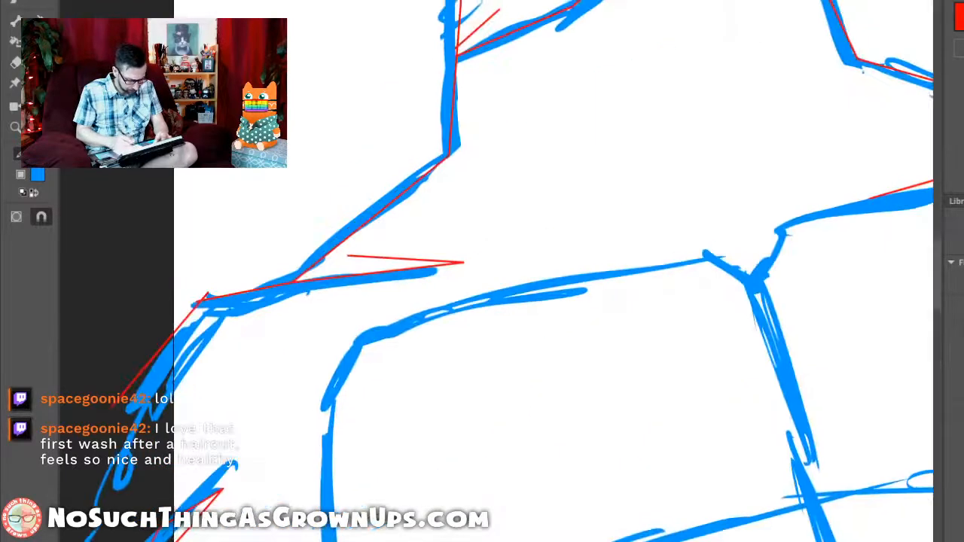
left_click_drag(311, 315, 417, 224)
scroll(497, 283, "down", 4)
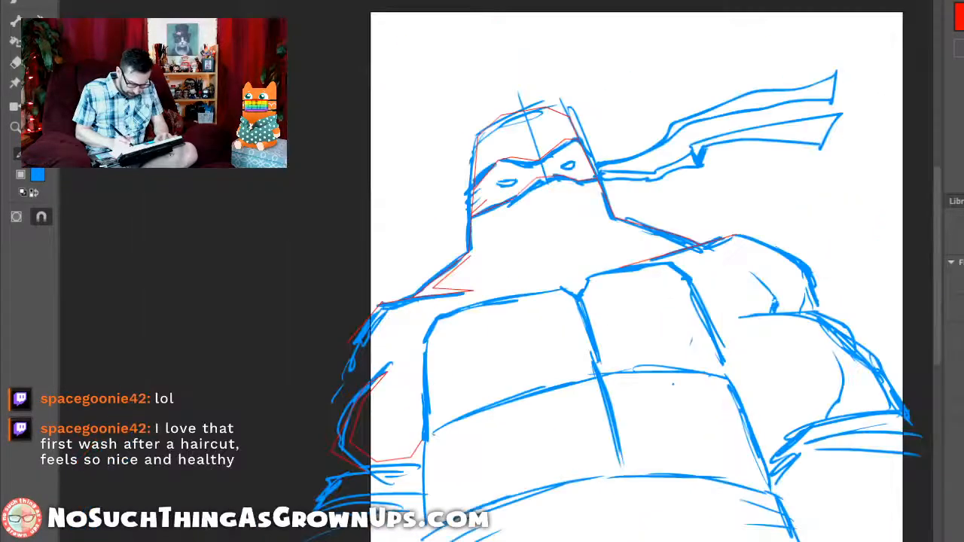
Step: Draw an inner red contour parallel to the head outline, from the neck base up over the crown and down to the mask's tail-side upper corner
left_click_drag(508, 188, 420, 147)
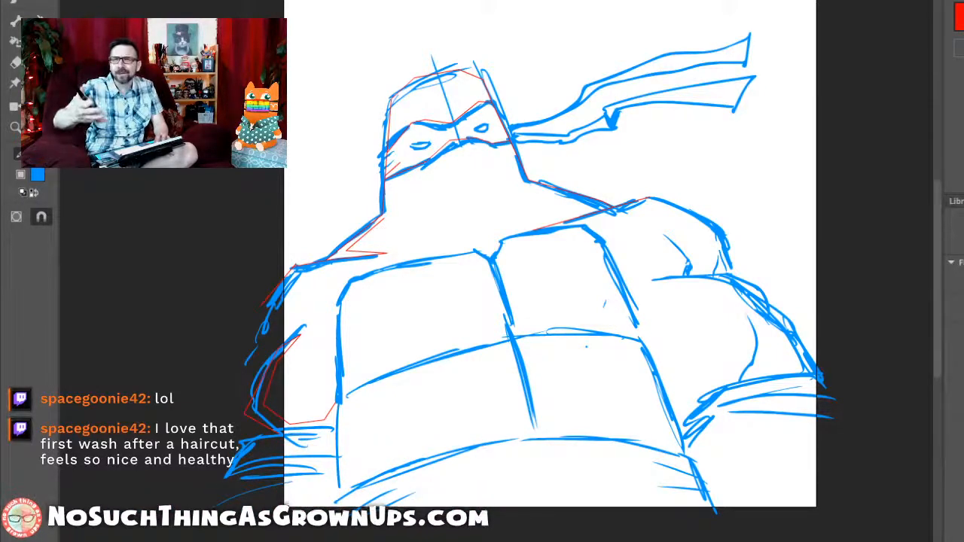
mouse_move(528, 302)
left_mouse_down()
mouse_move(545, 271)
mouse_move(534, 281)
left_mouse_up()
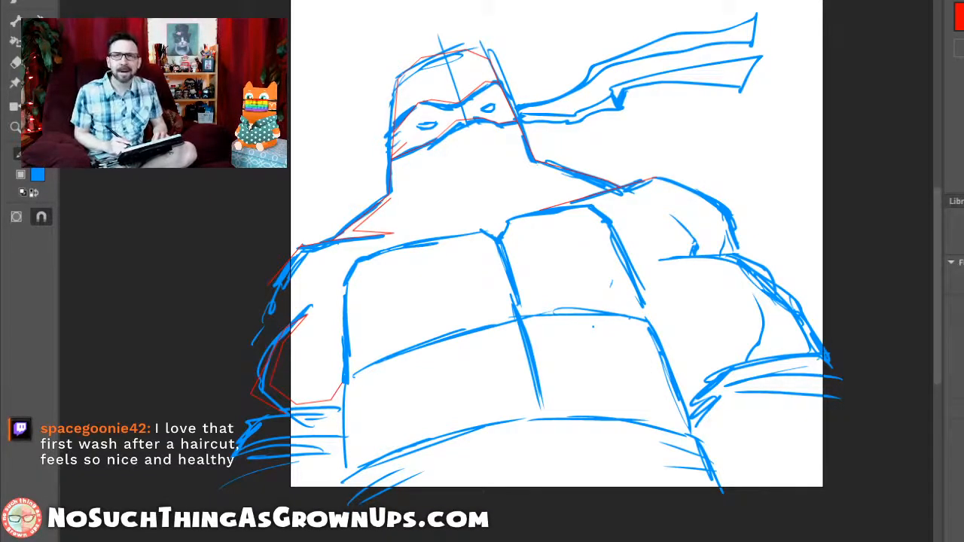
left_click_drag(527, 271, 511, 288)
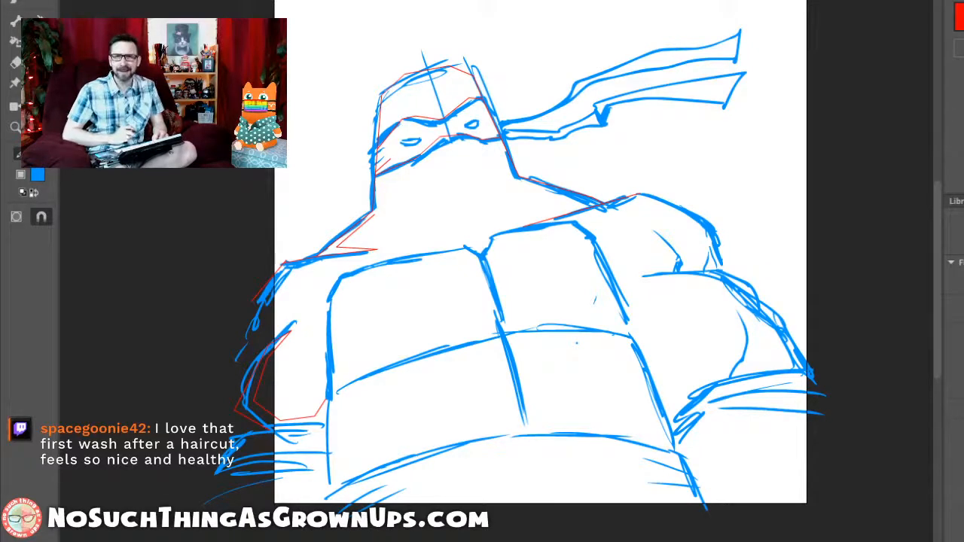
scroll(335, 114, "up", 5)
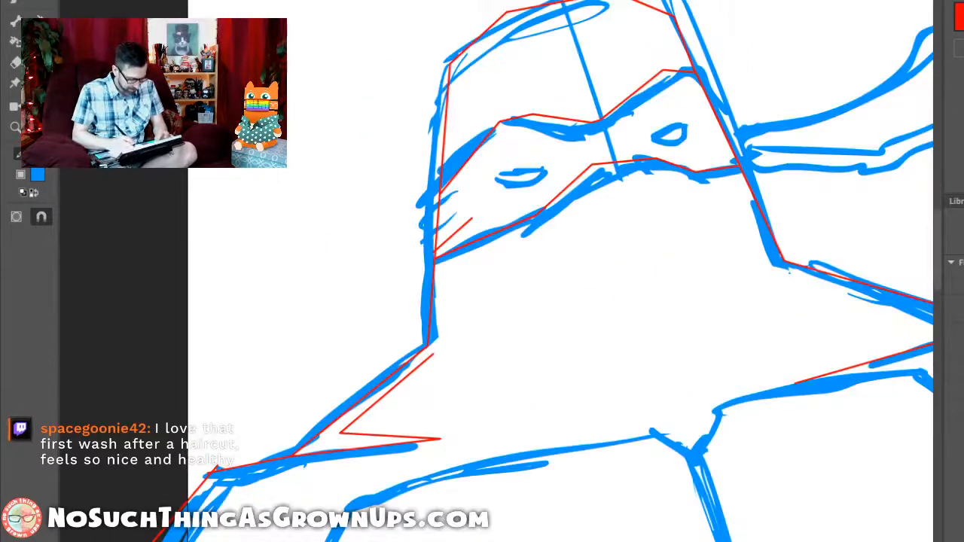
mouse_move(433, 354)
left_mouse_down()
mouse_move(444, 353)
mouse_move(465, 68)
left_mouse_up()
mouse_move(466, 68)
left_mouse_down()
mouse_move(518, 19)
mouse_move(623, 4)
mouse_move(531, 33)
left_mouse_up()
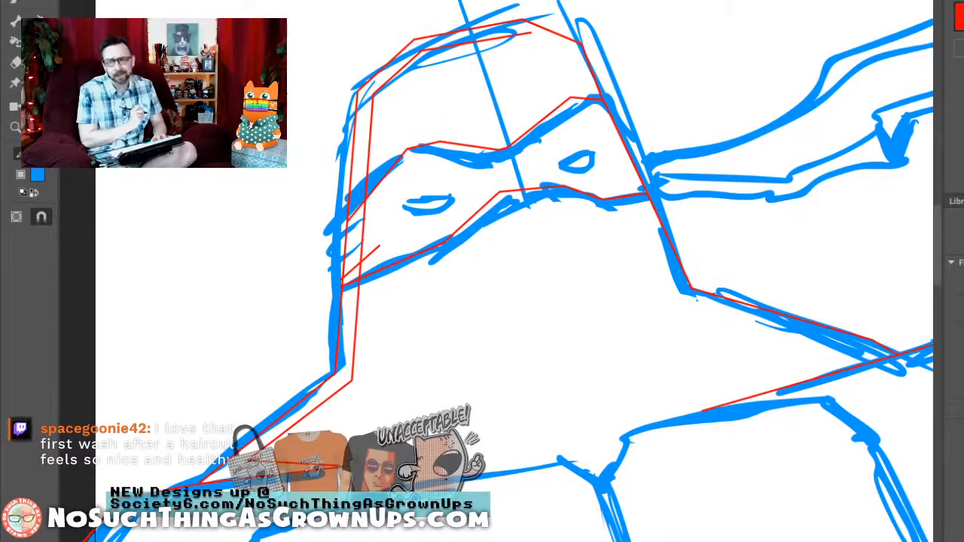
mouse_move(531, 32)
left_mouse_down()
mouse_move(584, 70)
mouse_move(587, 96)
left_mouse_up()
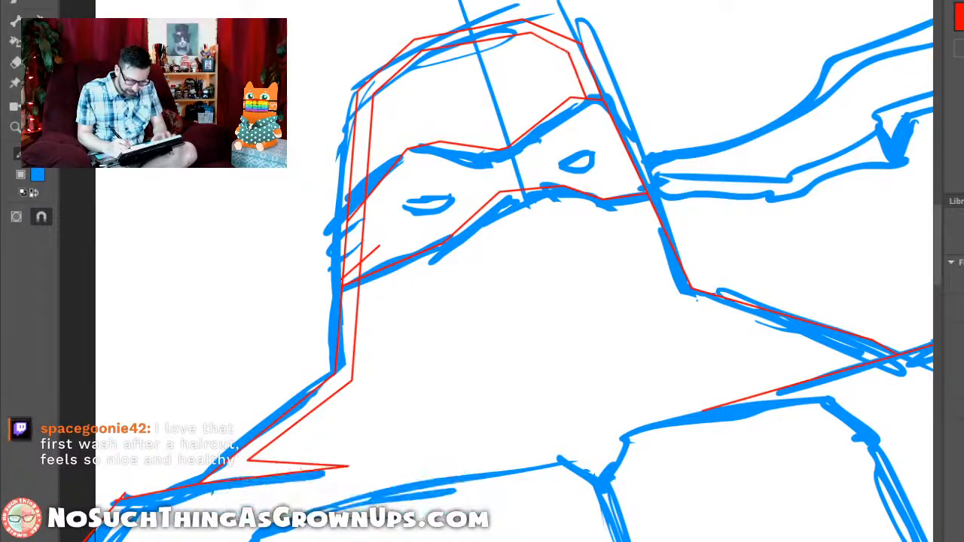
key("ctrl+minus")
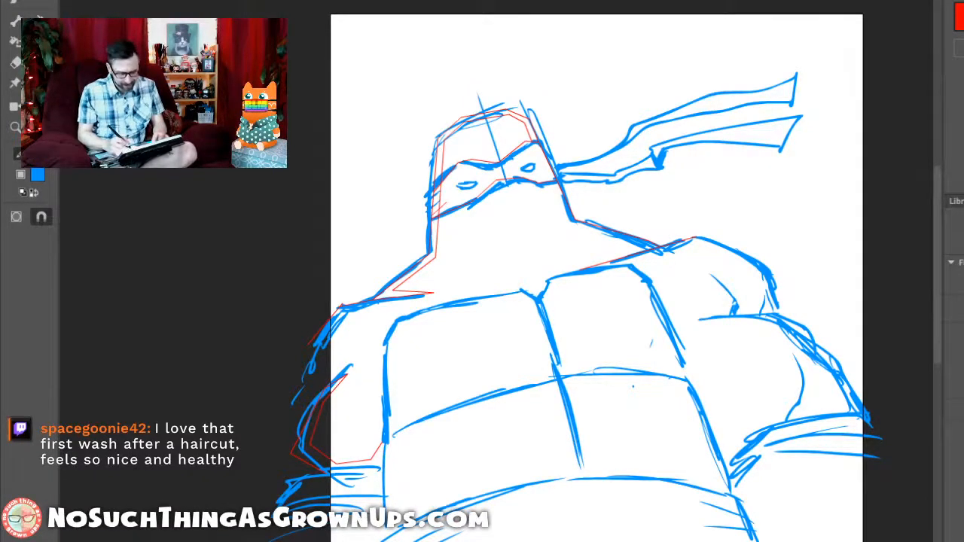
Step: Draw a pointed red wrinkle wedge inward from the mask's side edge below its upper corner, and delete the inner contour segment crossing it
scroll(443, 176, "up", 6)
mouse_move(445, 300)
left_mouse_down()
mouse_move(519, 227)
mouse_move(448, 259)
mouse_move(414, 324)
mouse_move(390, 343)
left_mouse_up()
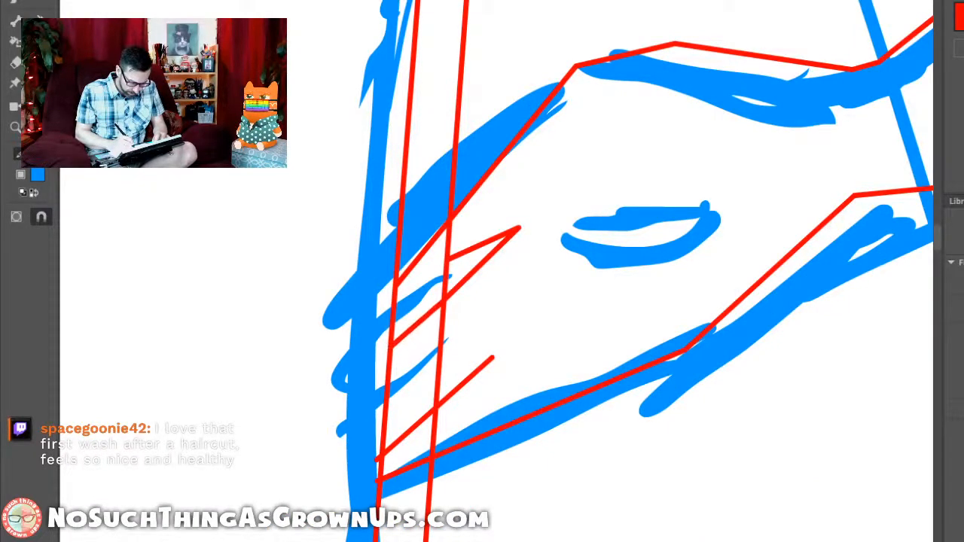
left_click_drag(448, 260, 396, 295)
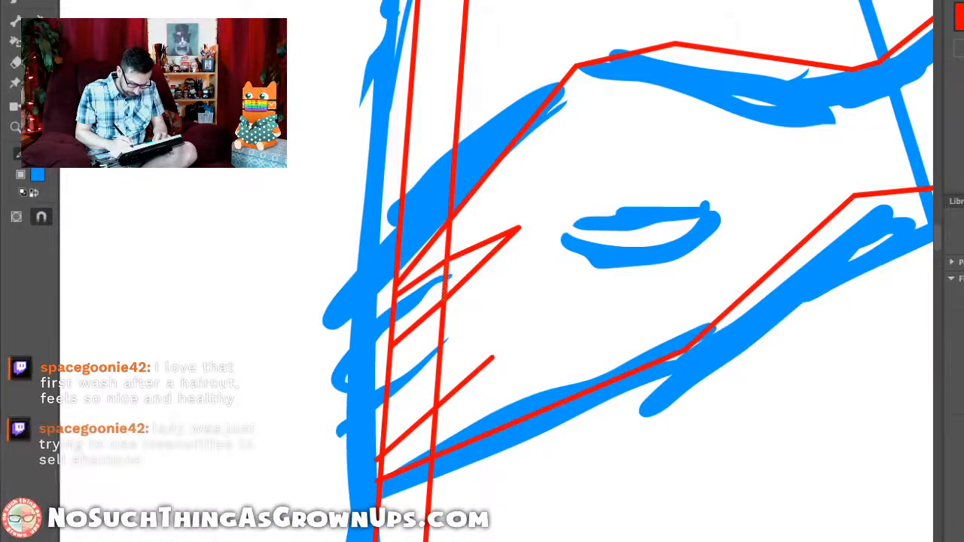
left_click(446, 281, "ctrl")
key("Delete")
key("ctrl+2")
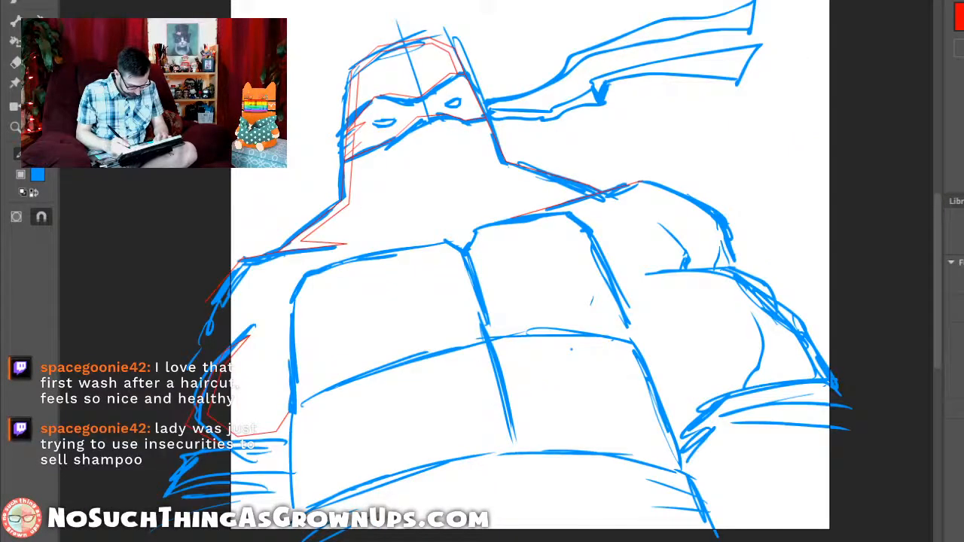
Step: Join the upper edge of the mask's side wrinkle wedge to the mask's upper edge with a short straight red line
left_click_drag(571, 348, 568, 332)
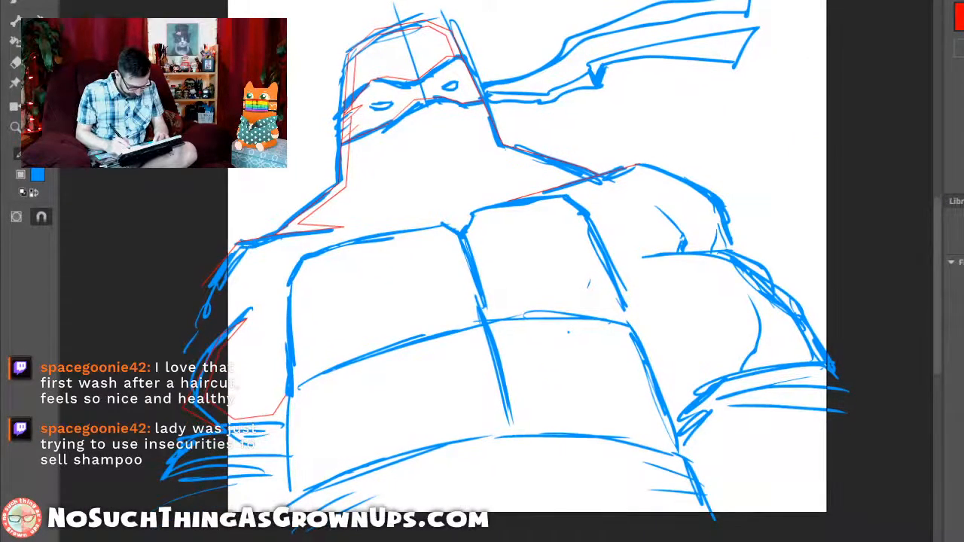
left_click_drag(269, 70, 501, 211)
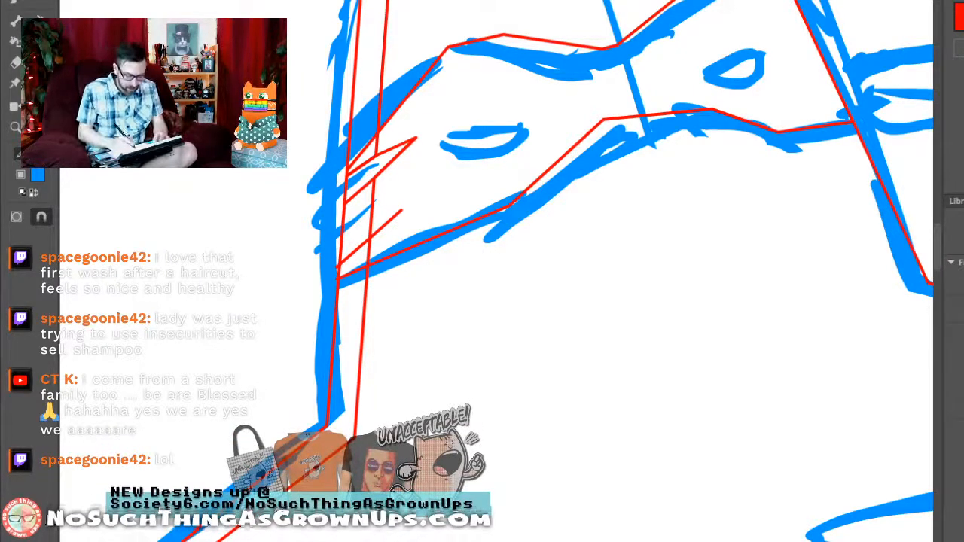
left_click_drag(354, 92, 408, 256)
left_click_drag(476, 204, 436, 187)
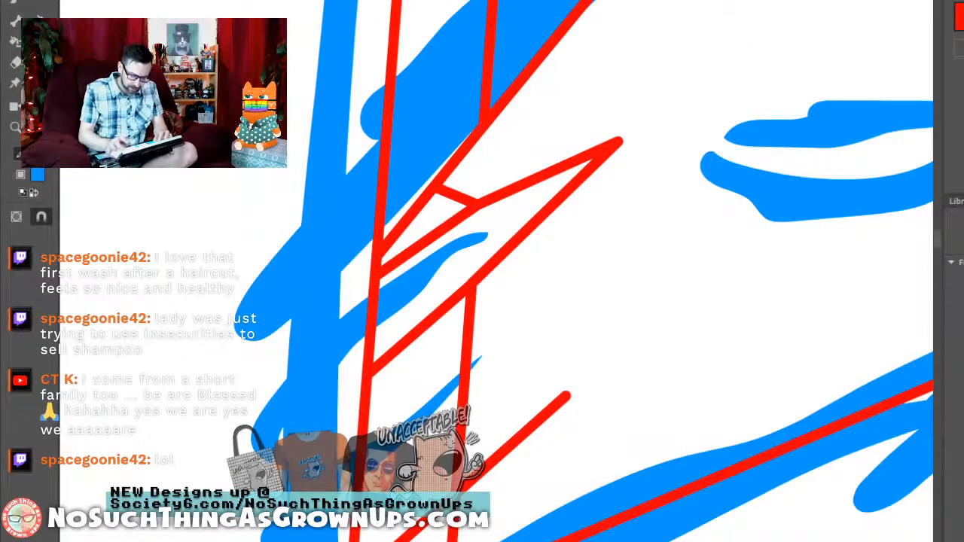
key("ctrl+0")
Step: Draw a short red line from the tip of the lower mask wrinkle back to the inner contour, forming a second pointed wedge
left_click_drag(336, 126, 398, 291)
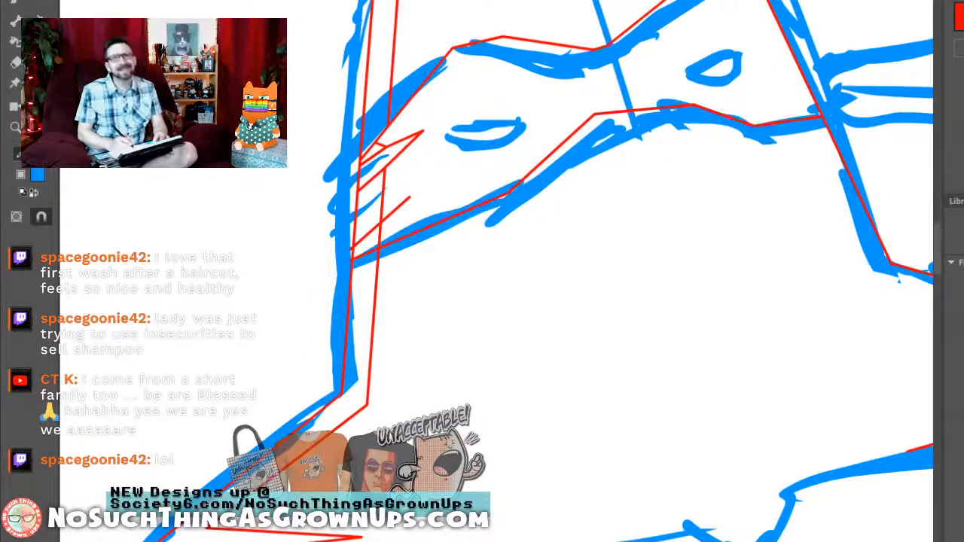
left_click_drag(482, 271, 502, 256)
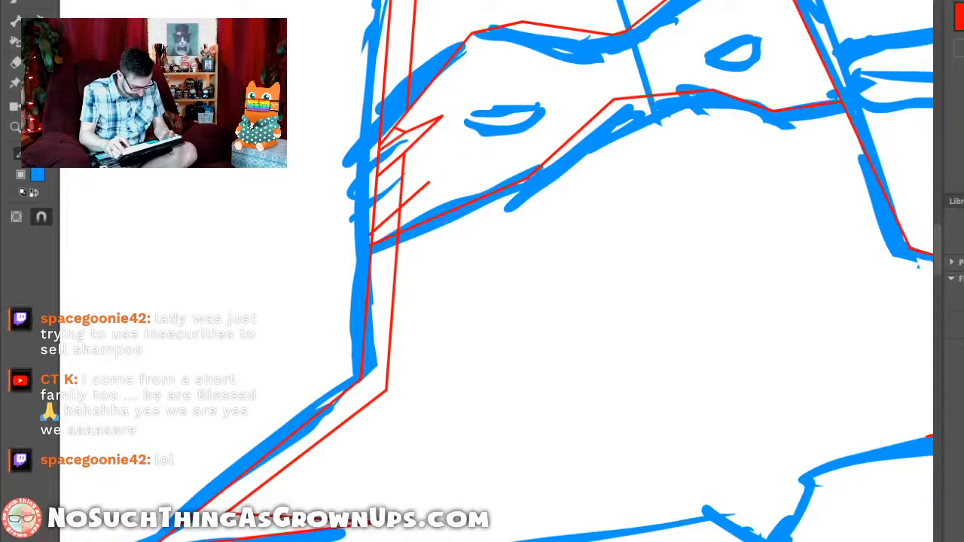
key("Delete")
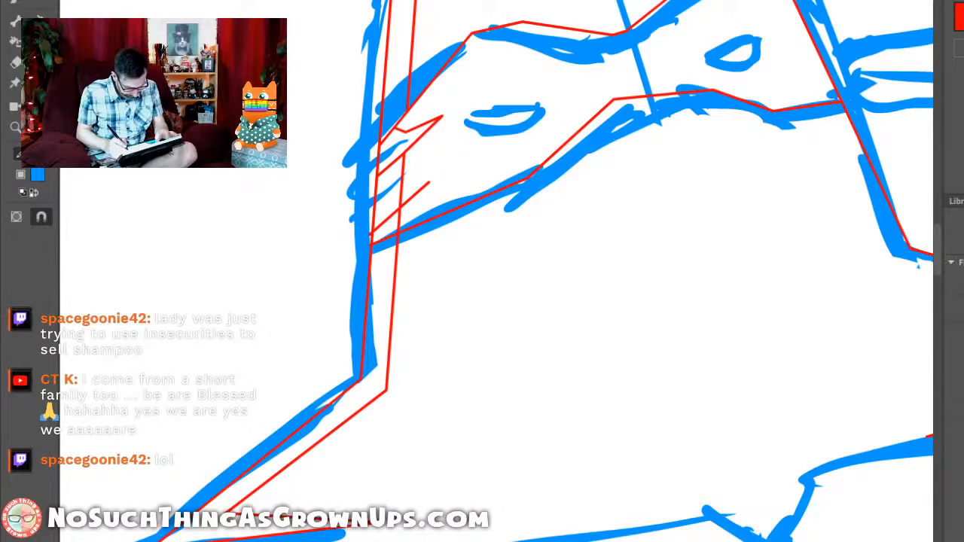
left_click_drag(452, 211, 341, 230)
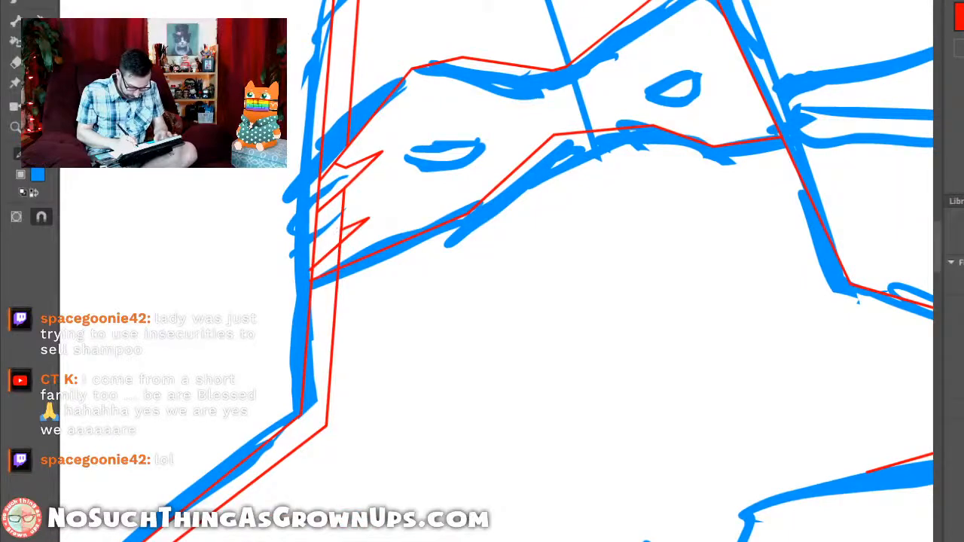
left_click_drag(527, 226, 446, 265)
Step: Draw an inner red contour down the tail-side neck, outward beneath the slope line, and back to the chest plate's upper edge
key("ctrl+2")
left_click_drag(482, 316, 520, 239)
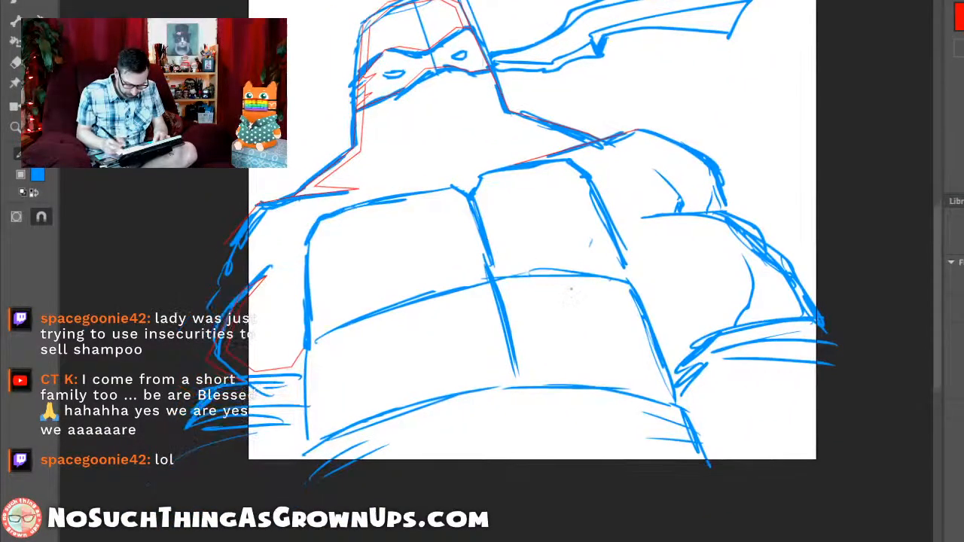
scroll(544, 120, "up", 5)
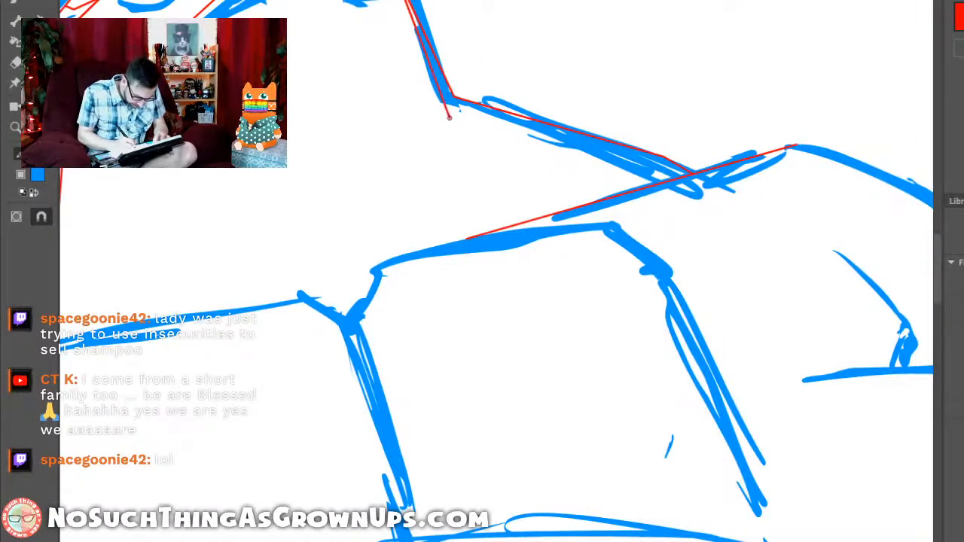
mouse_move(449, 114)
left_mouse_down()
mouse_move(653, 174)
mouse_move(466, 238)
left_mouse_up()
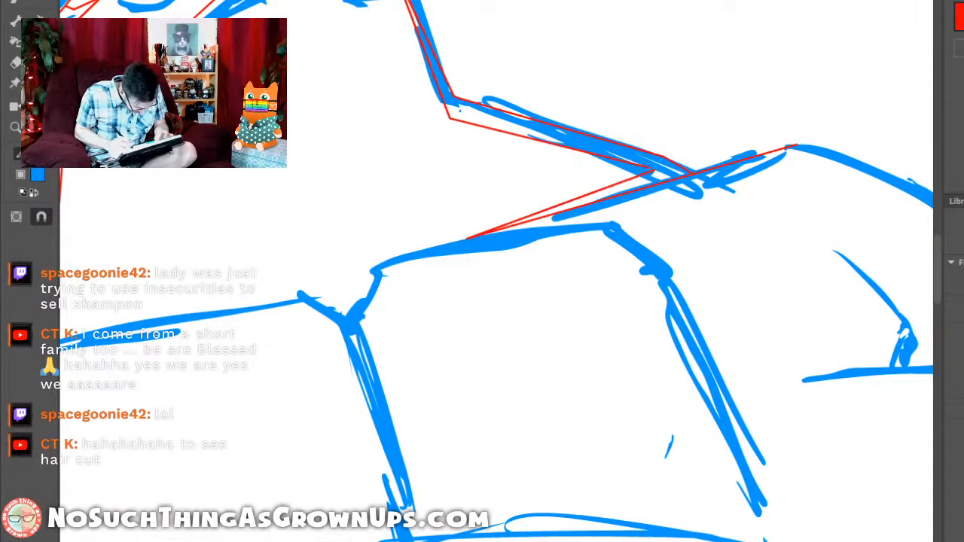
scroll(544, 206, "down", 5)
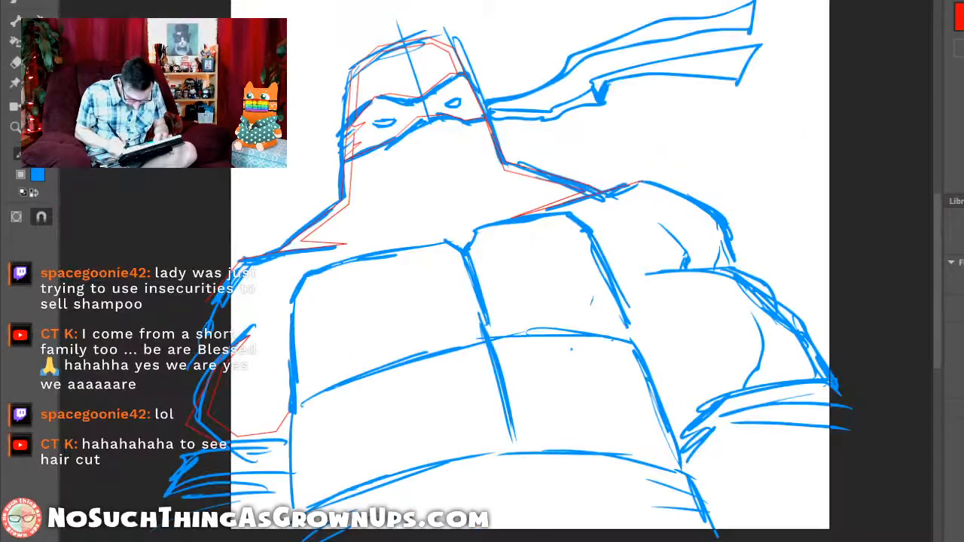
scroll(543, 206, "up", 5)
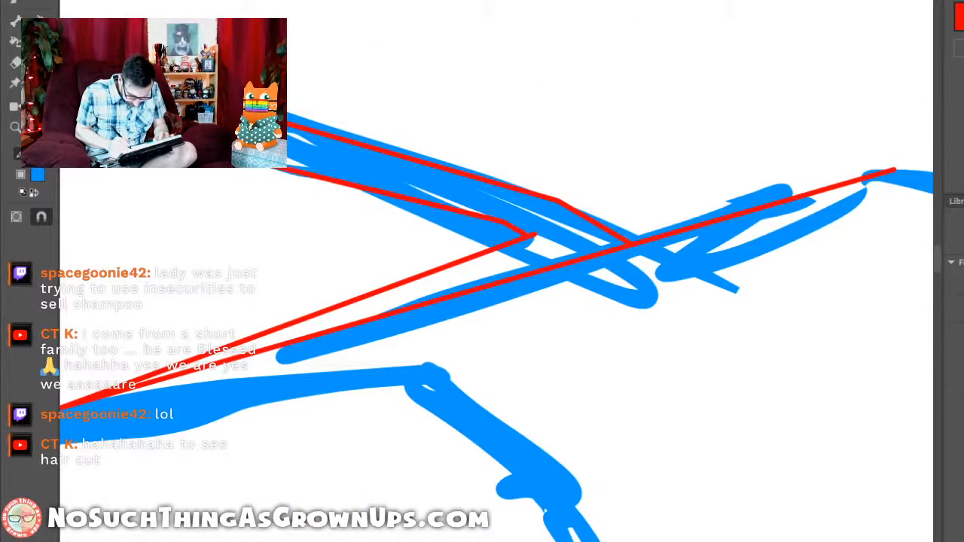
scroll(543, 206, "down", 5)
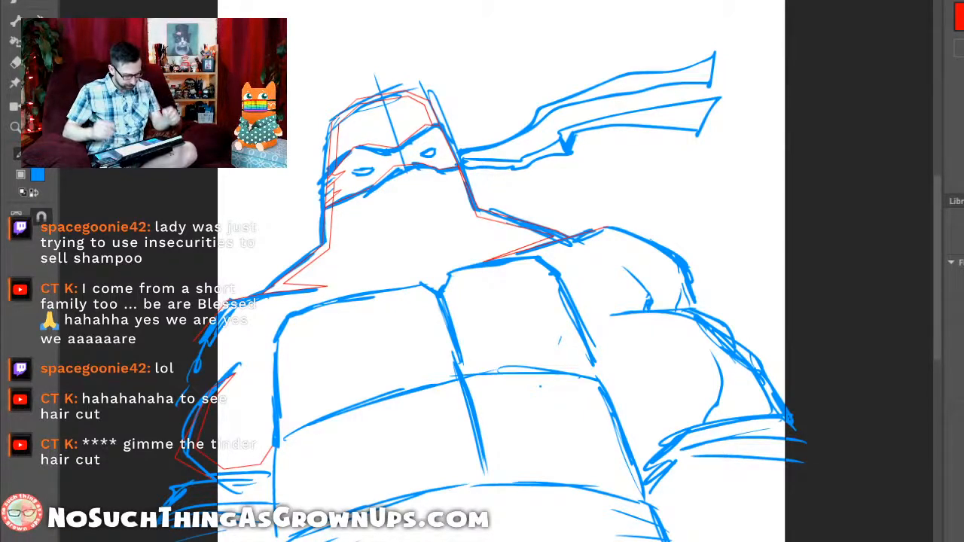
Step: Outline the tail-side shoulder with straight red lines from its top to the outer corner and down to the upper arm
left_click_drag(482, 301, 490, 264)
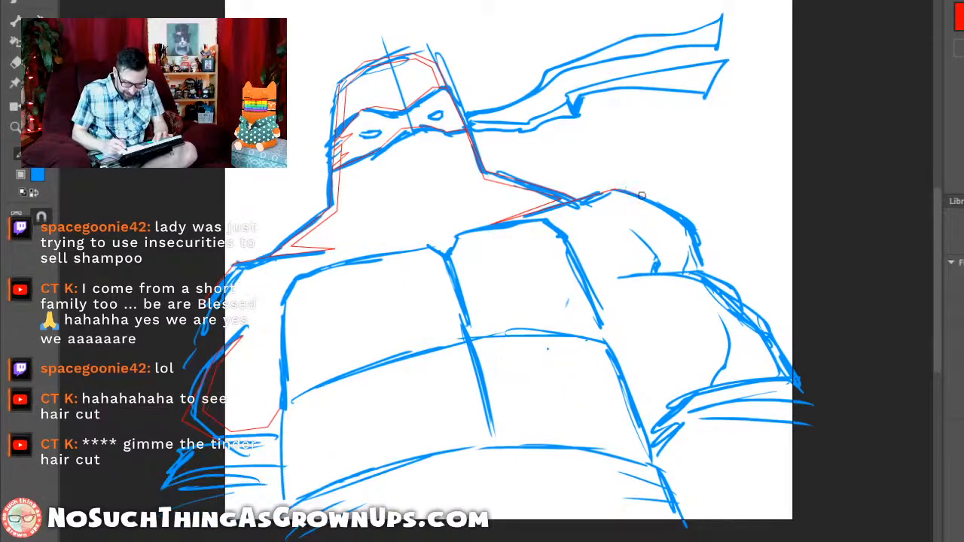
left_click_drag(614, 191, 691, 226)
left_click_drag(701, 259, 703, 271)
key("ctrl+equal")
key("ctrl+equal")
key("ctrl+z")
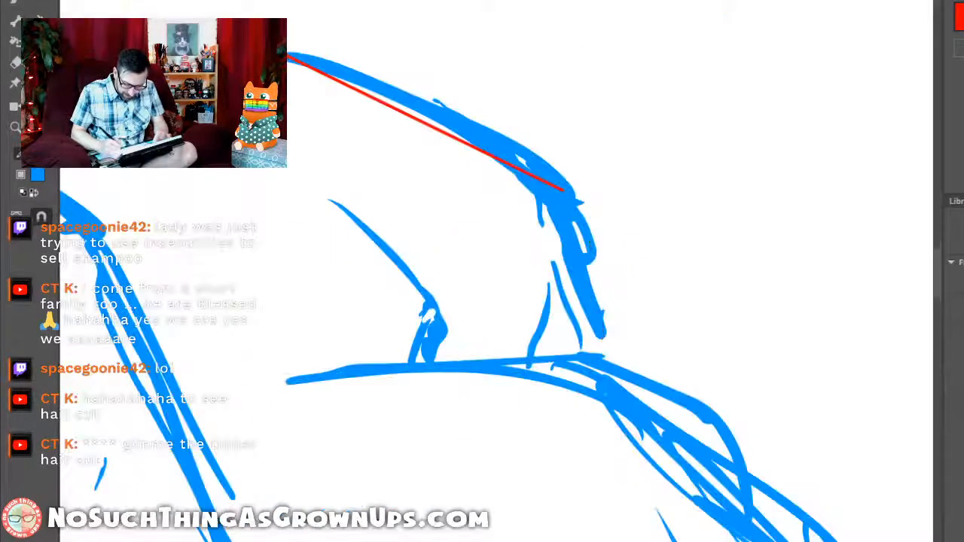
mouse_move(564, 190)
left_mouse_down()
mouse_move(599, 309)
mouse_move(593, 356)
mouse_move(642, 299)
left_mouse_up()
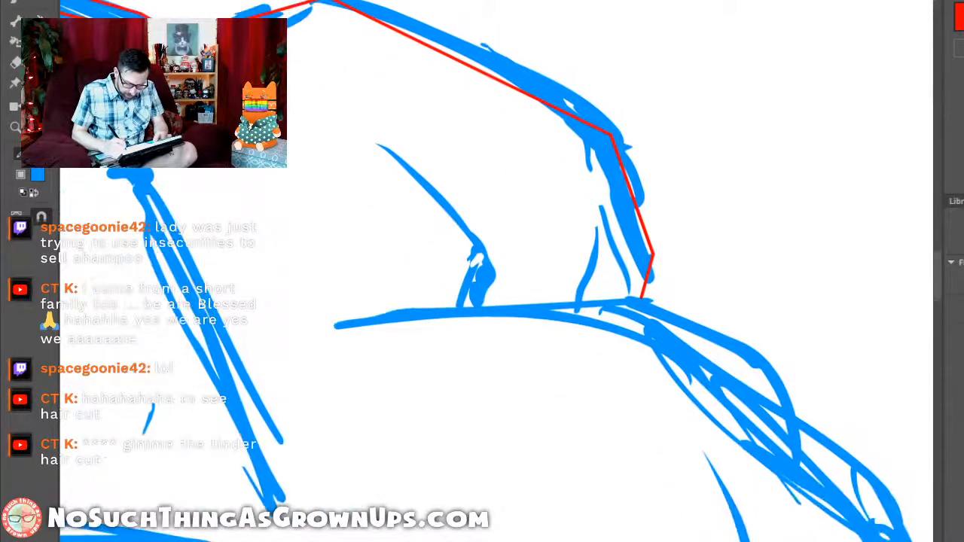
key("ctrl+0")
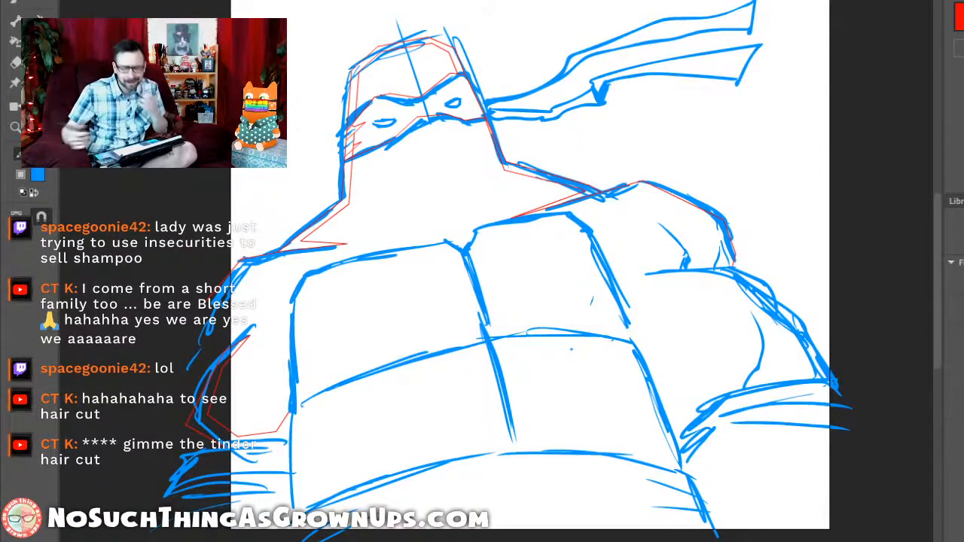
Step: Draw an angled red line from the tail-side armpit crease along the upper arm's top and down its outer slope
left_click_drag(657, 156, 708, 387)
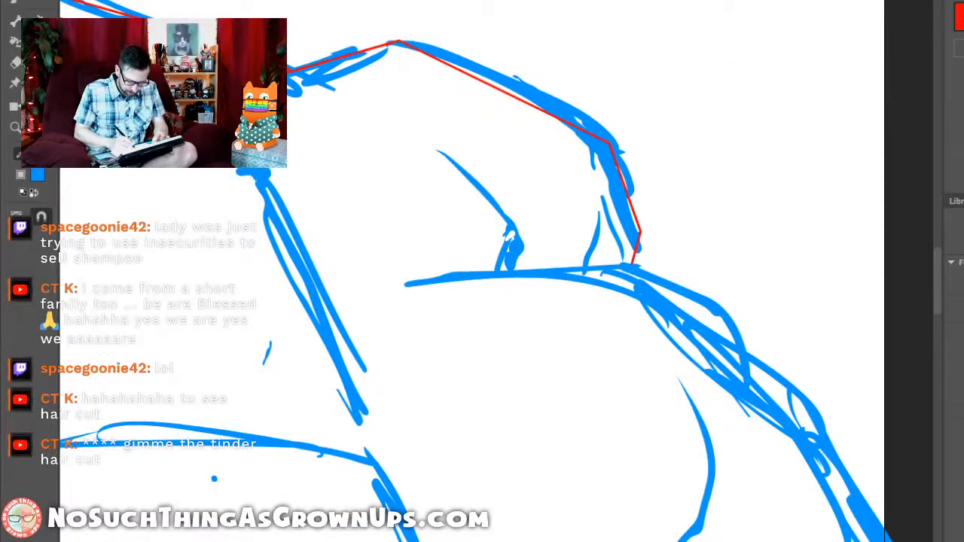
mouse_move(407, 286)
left_mouse_down()
mouse_move(615, 314)
mouse_move(617, 305)
left_mouse_up()
left_click_drag(617, 305, 714, 371)
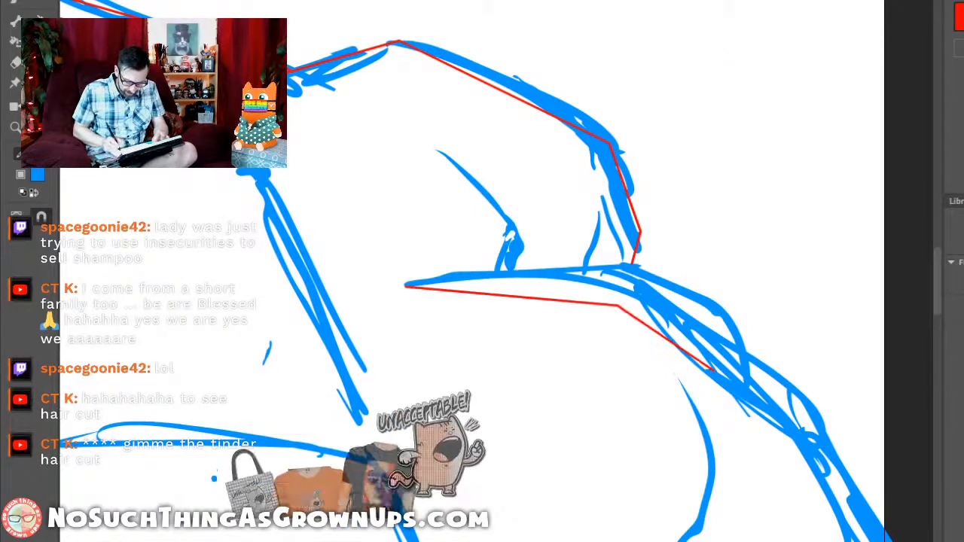
Step: Draw the tail-side shoulder's angular inner muscle contour up to the outer corner, and extend a short line outward from the shoulder's lower end
mouse_move(406, 286)
left_mouse_down()
mouse_move(501, 270)
mouse_move(510, 230)
mouse_move(496, 151)
mouse_move(433, 115)
mouse_move(535, 164)
mouse_move(570, 243)
mouse_move(560, 238)
mouse_move(583, 237)
left_mouse_up()
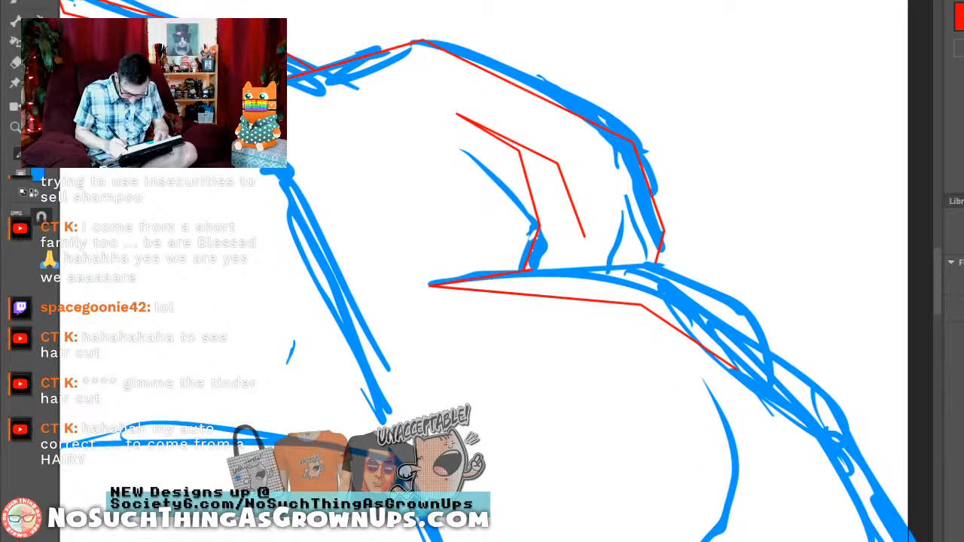
left_click_drag(585, 237, 577, 260)
left_click_drag(577, 260, 612, 265)
left_click_drag(612, 265, 632, 141)
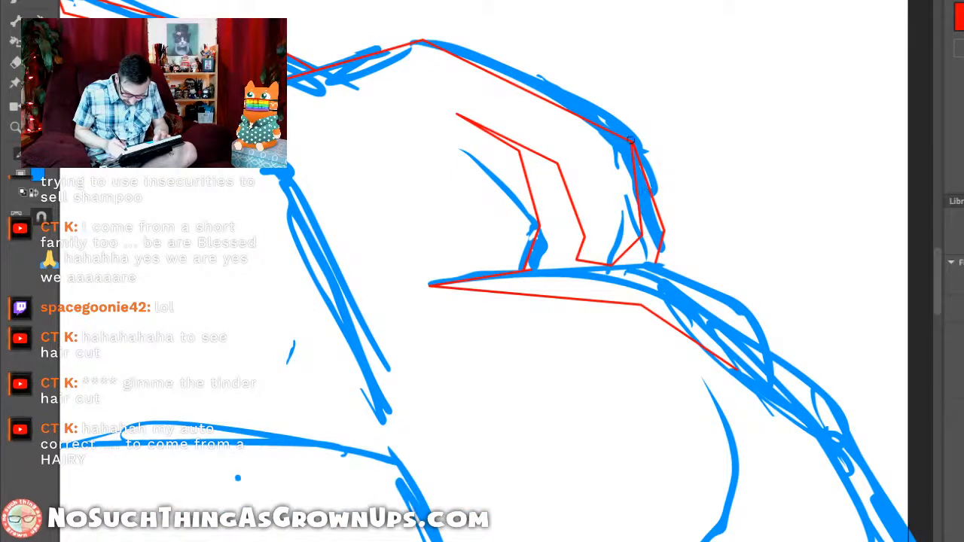
mouse_move(531, 270)
left_mouse_down()
mouse_move(551, 273)
mouse_move(530, 269)
left_mouse_up()
scroll(716, 332, "down", 5)
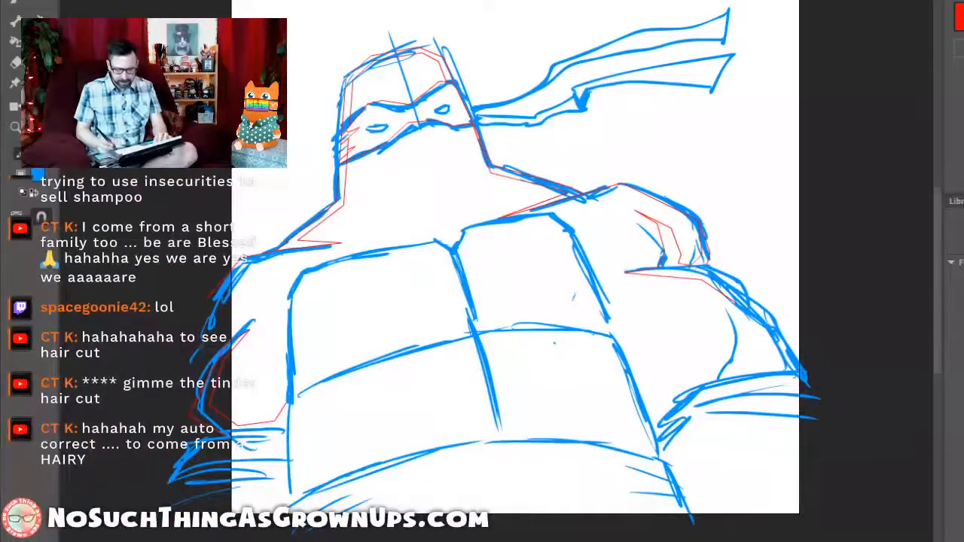
left_click_drag(702, 258, 744, 271)
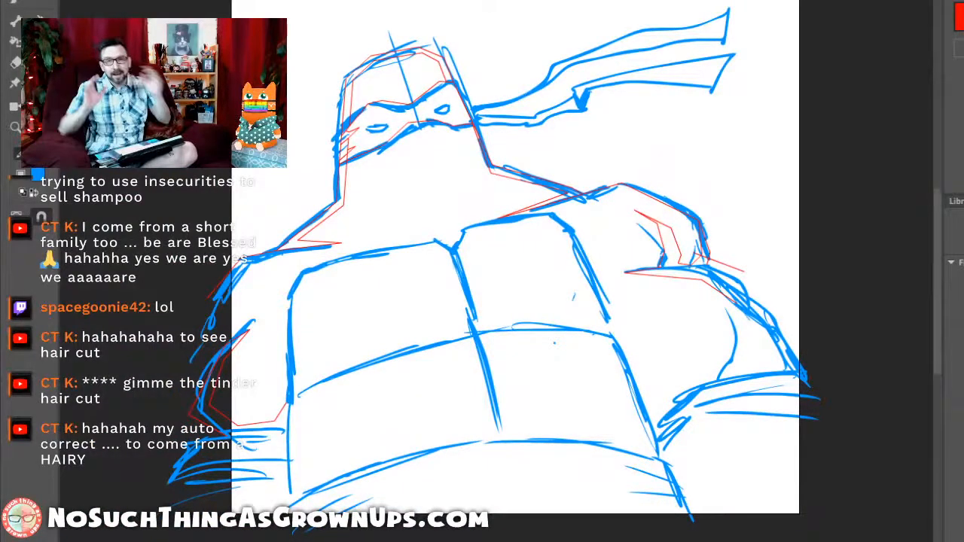
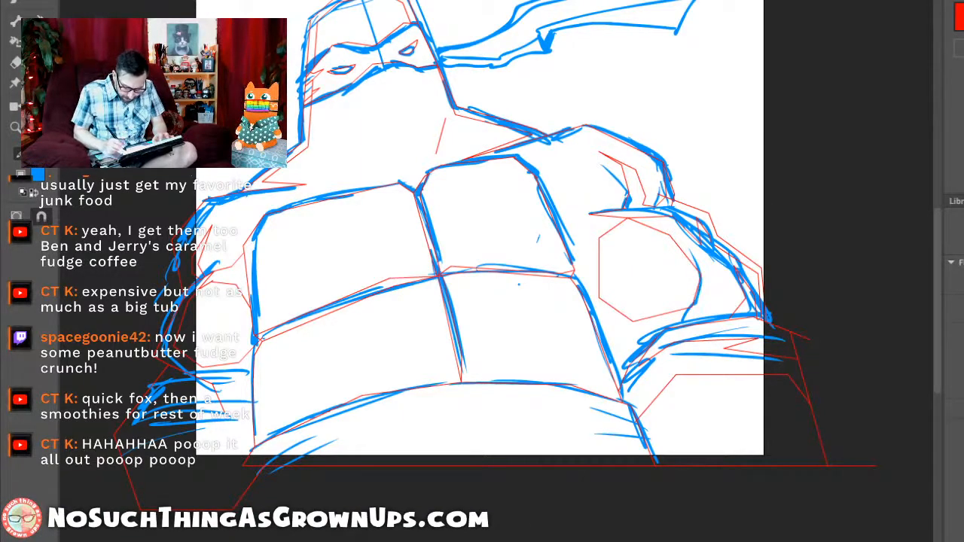
Step: Cut the pointed top of the tail-side upper arm's inner contour flat with a horizontal red line, and delete the segments above it
left_click_drag(656, 194, 666, 198)
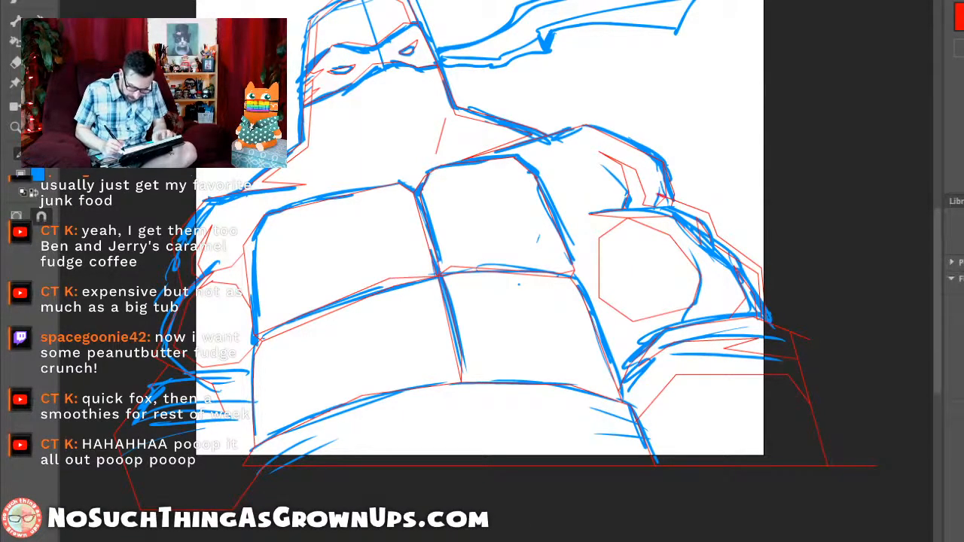
key("ctrl+z")
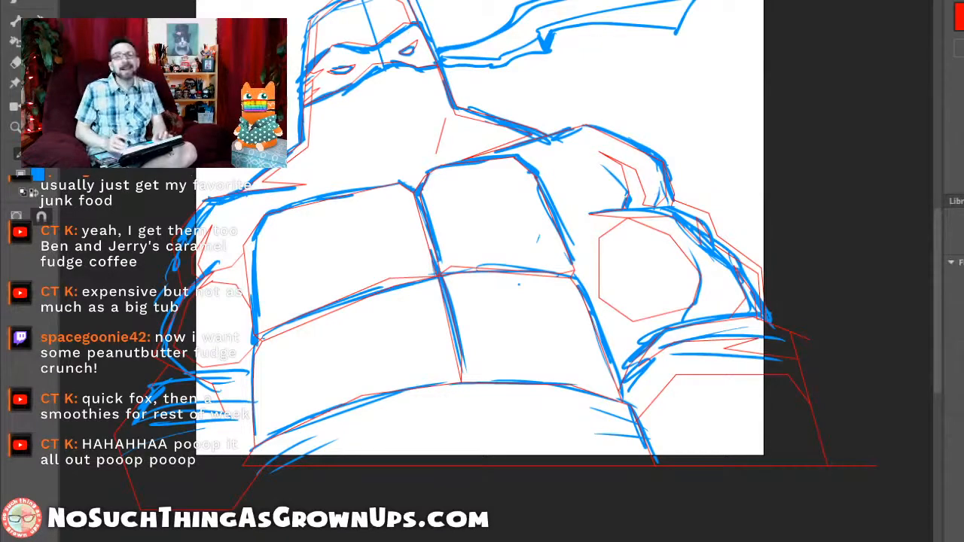
left_click_drag(482, 271, 575, 321)
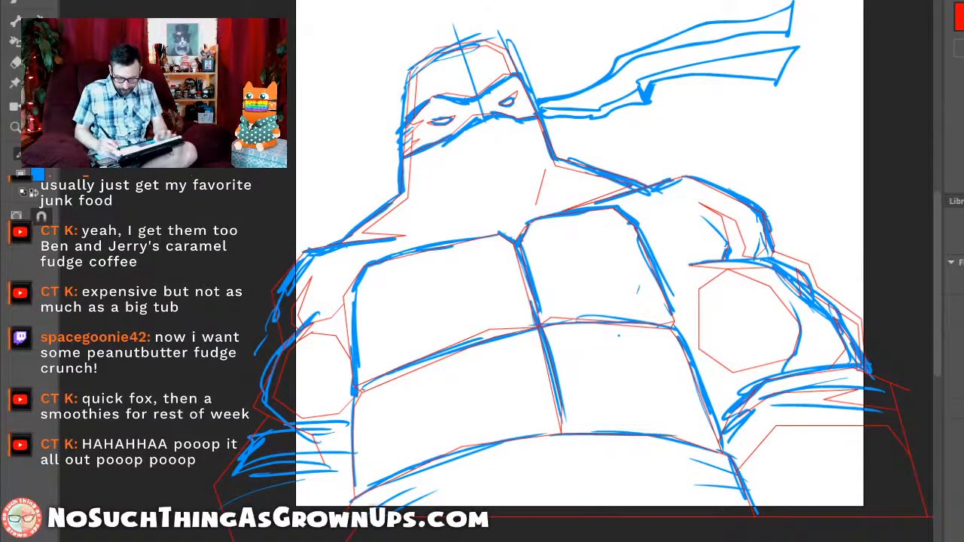
left_click_drag(749, 278, 713, 279)
key("v")
left_click(720, 274)
left_click(739, 274, "shift")
key("Delete")
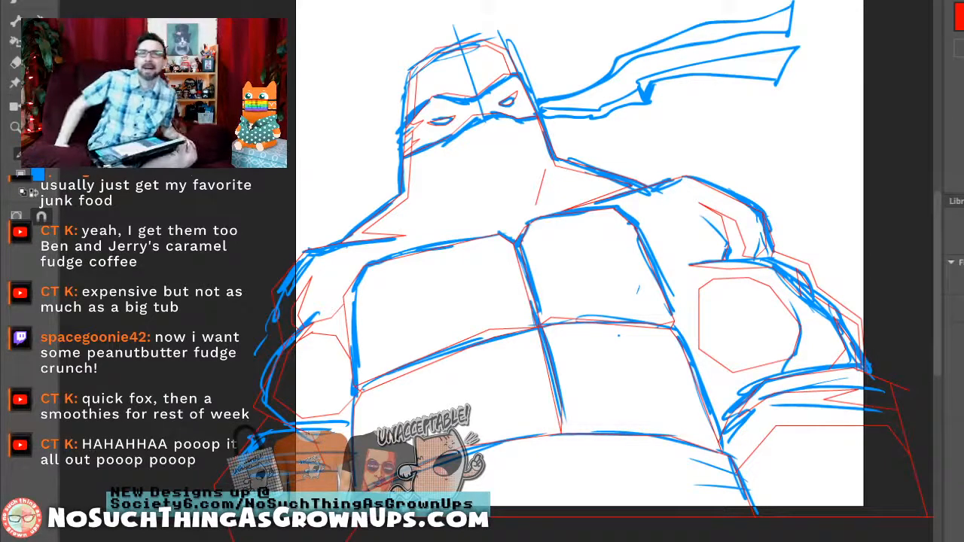
Step: Move the pointed upper tip of the tail-side eye slightly downward
mouse_move(580, 302)
left_mouse_down()
mouse_move(573, 262)
mouse_move(568, 272)
left_mouse_up()
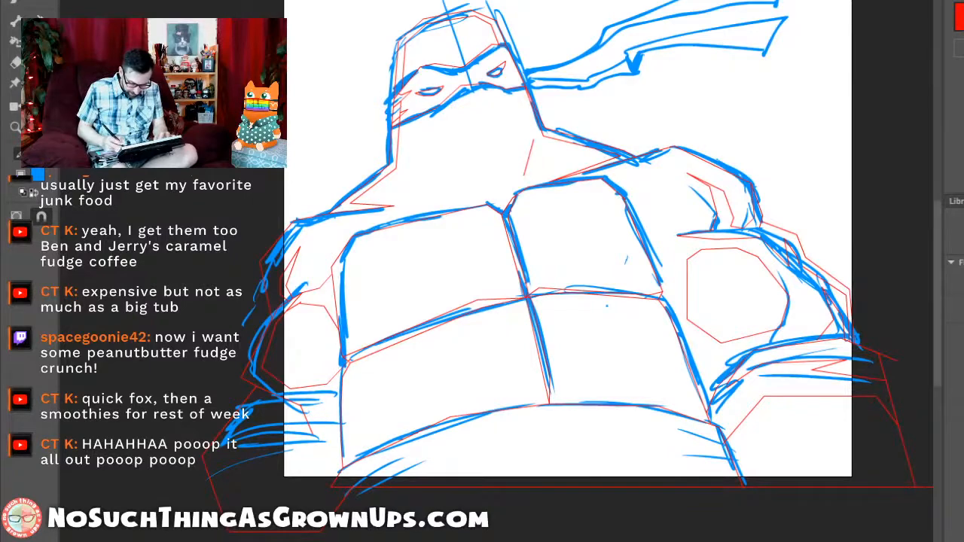
left_click_drag(422, 34, 614, 154)
key("v")
left_click_drag(452, 139, 450, 151)
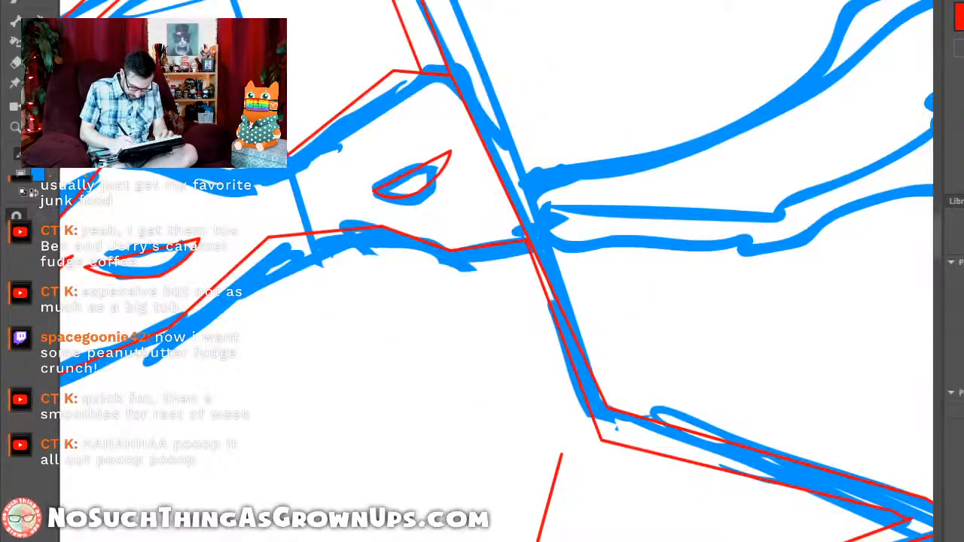
key("ctrl+0")
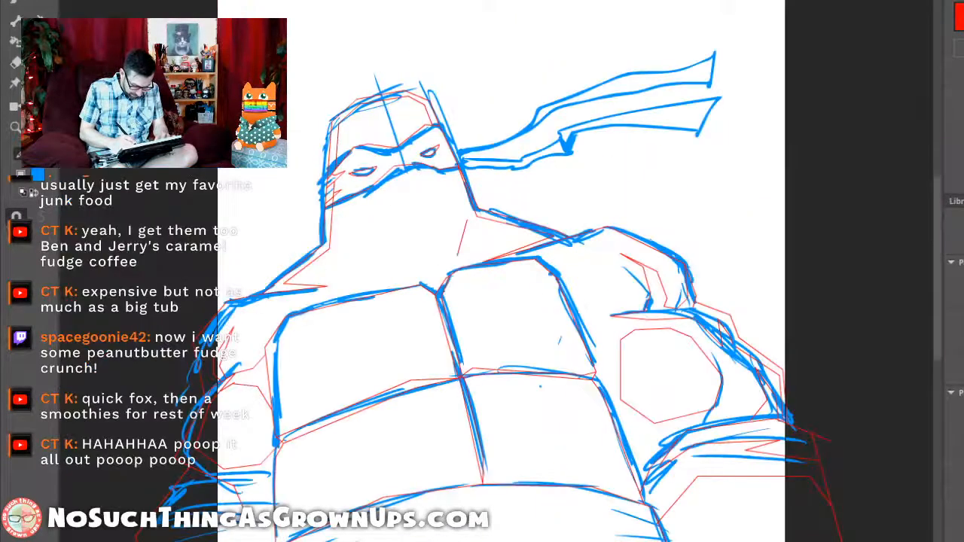
left_click_drag(373, 89, 448, 257)
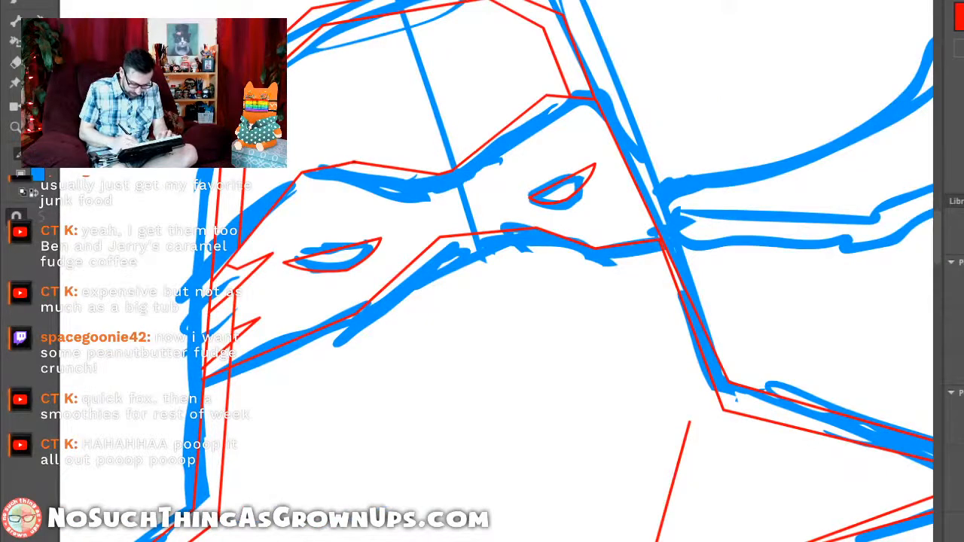
key("ctrl+0")
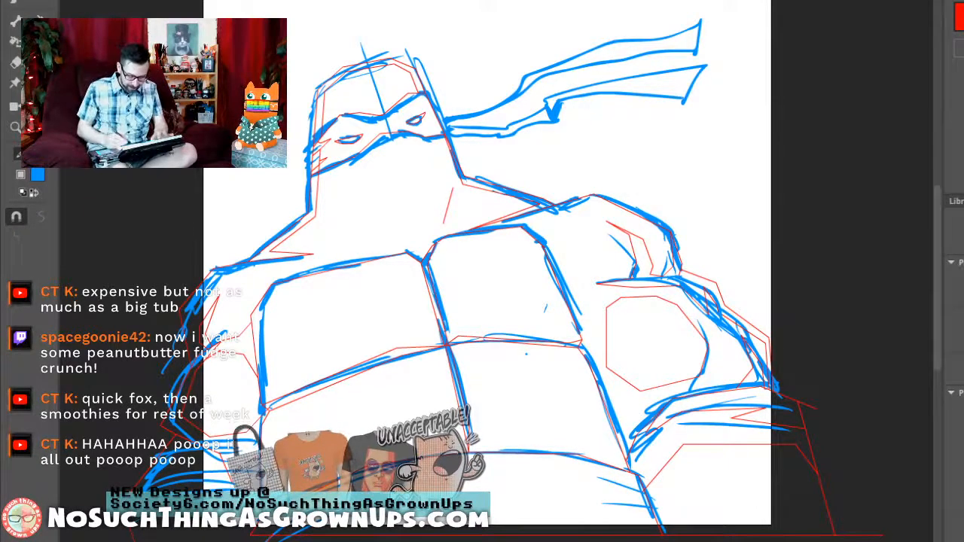
left_click_drag(482, 316, 521, 225)
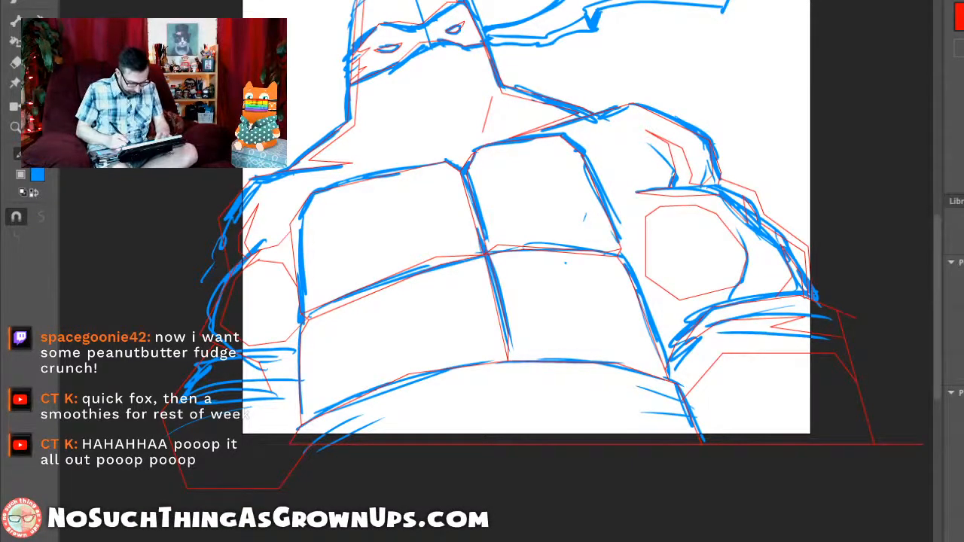
left_click_drag(497, 256, 517, 245)
key("n")
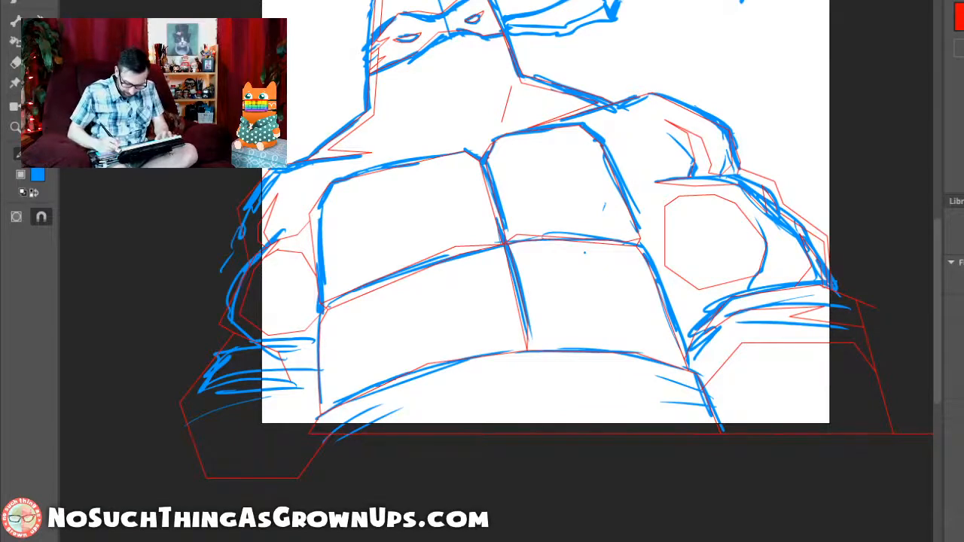
Step: Draw an inset red contour inside the upper chest plate opposite the mask tails, bevelling its corners and following its top and centre edges
left_click_drag(245, 427, 209, 428)
left_click_drag(337, 213, 433, 475)
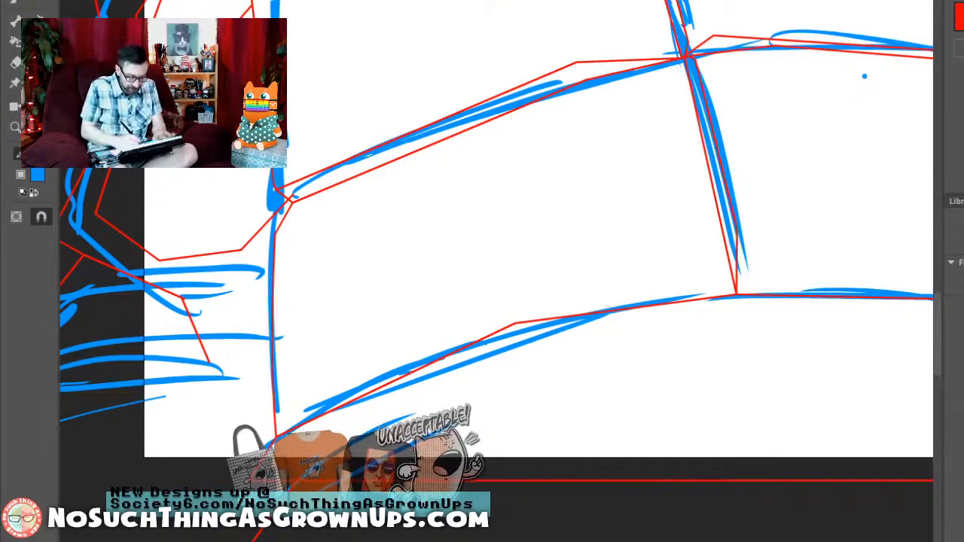
left_click_drag(482, 226, 492, 386)
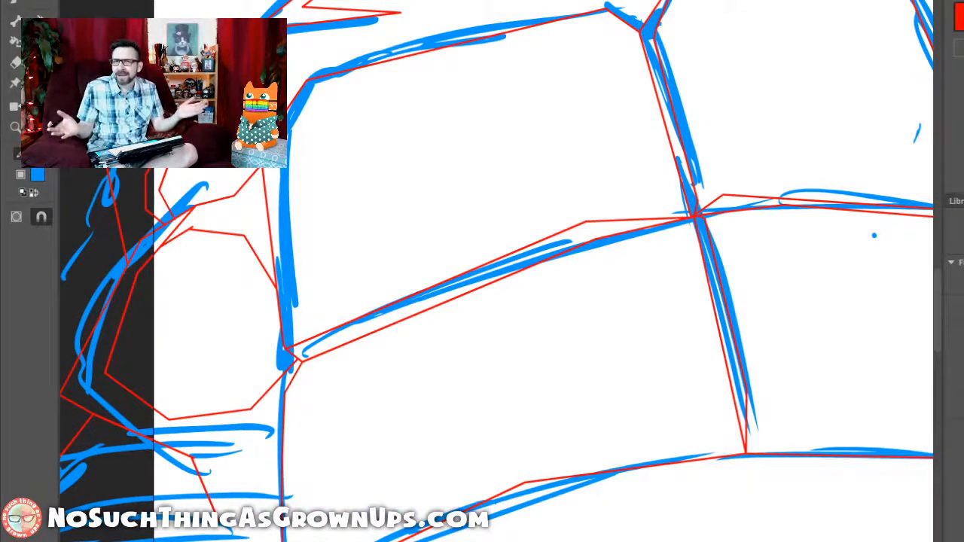
mouse_move(306, 82)
left_mouse_down()
mouse_move(290, 172)
mouse_move(264, 166)
left_mouse_up()
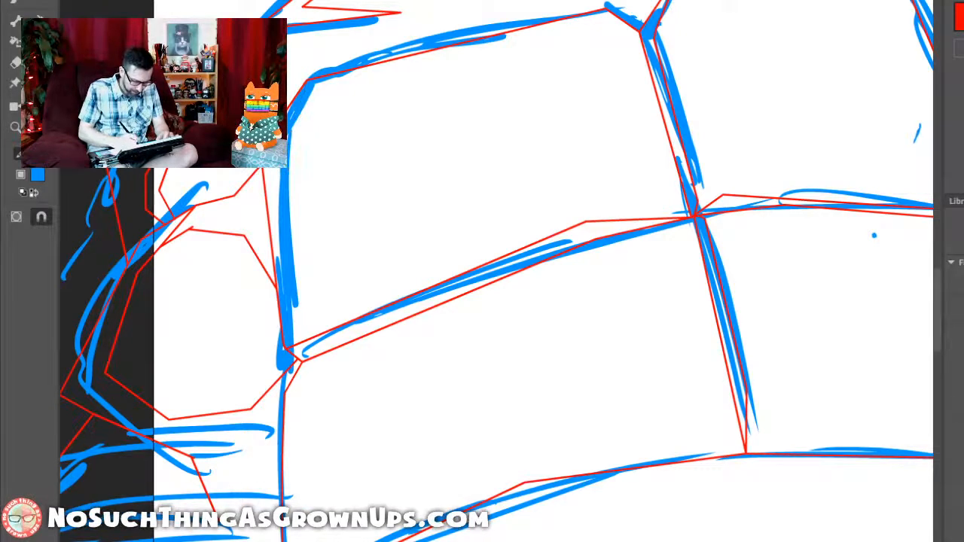
left_click_drag(326, 99, 288, 137)
mouse_move(326, 98)
left_mouse_down()
mouse_move(573, 45)
mouse_move(618, 86)
left_mouse_up()
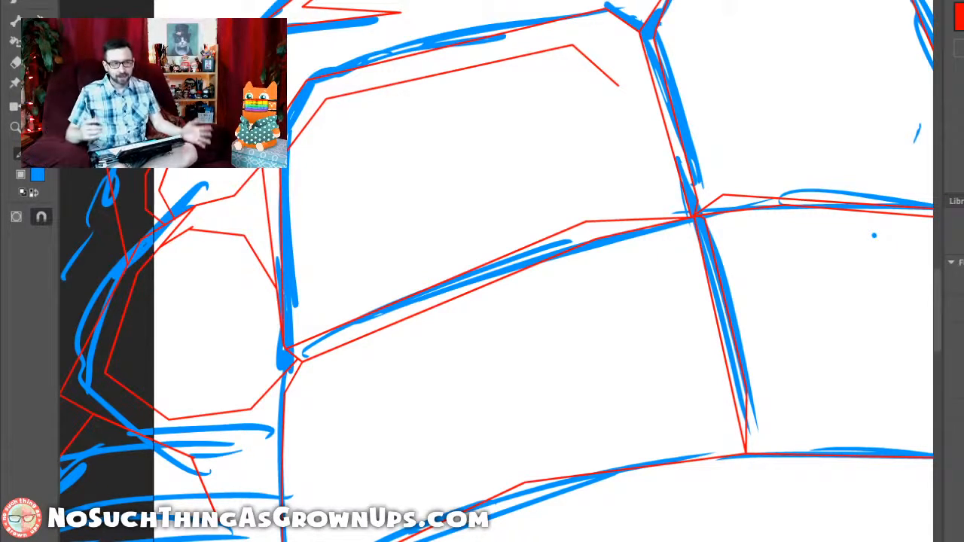
mouse_move(618, 84)
left_mouse_down()
mouse_move(654, 218)
mouse_move(642, 222)
left_mouse_up()
Step: Draw an inset red contour with bevelled corners along the top and outer edges inside the tail-side upper chest plate
left_click_drag(527, 249, 466, 291)
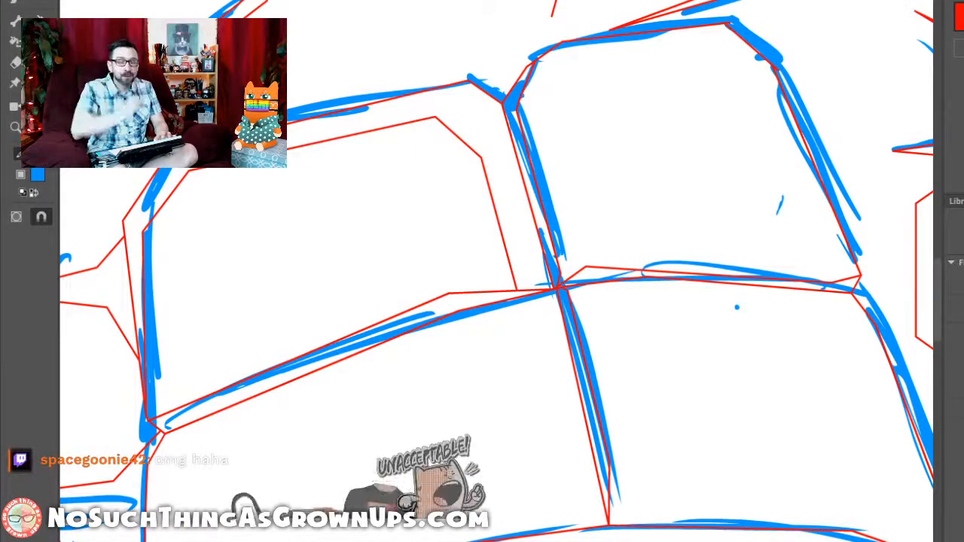
mouse_move(527, 89)
left_mouse_down()
mouse_move(501, 104)
mouse_move(535, 77)
mouse_move(699, 60)
left_mouse_up()
left_click_drag(704, 64, 737, 101)
mouse_move(701, 62)
left_mouse_down()
mouse_move(729, 84)
mouse_move(776, 226)
mouse_move(811, 273)
mouse_move(798, 300)
left_mouse_up()
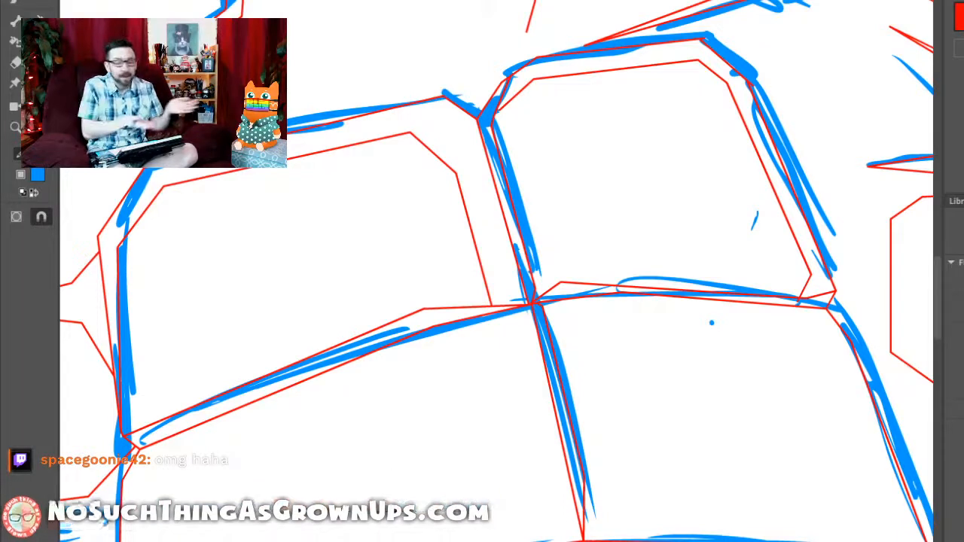
mouse_move(751, 82)
left_mouse_down()
mouse_move(737, 75)
mouse_move(754, 80)
left_mouse_up()
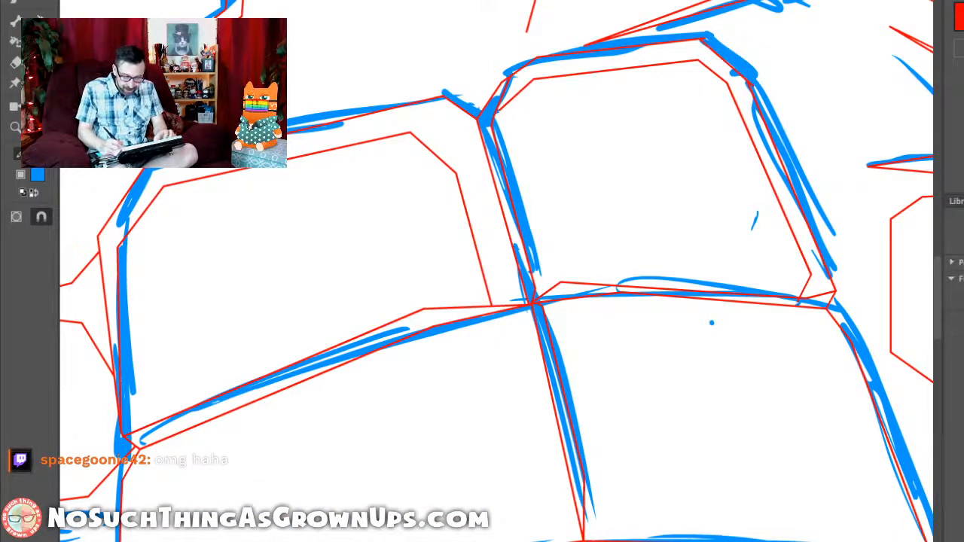
key("n")
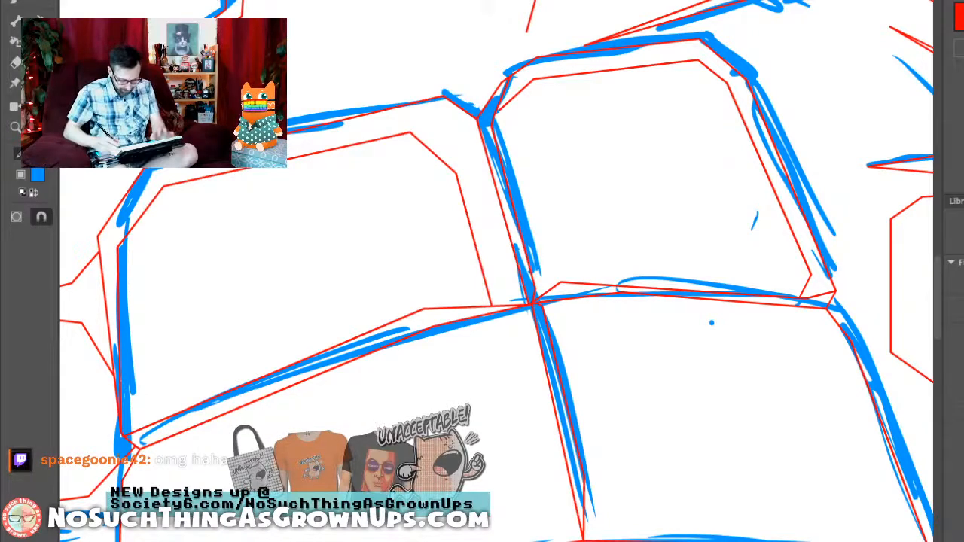
Step: Draw an inset red line along the top of the tail-side lower chest plate and down its outer edge to the bottom edge
left_click_drag(811, 275, 787, 233)
scroll(498, 272, "down", 5)
scroll(498, 271, "up", 5)
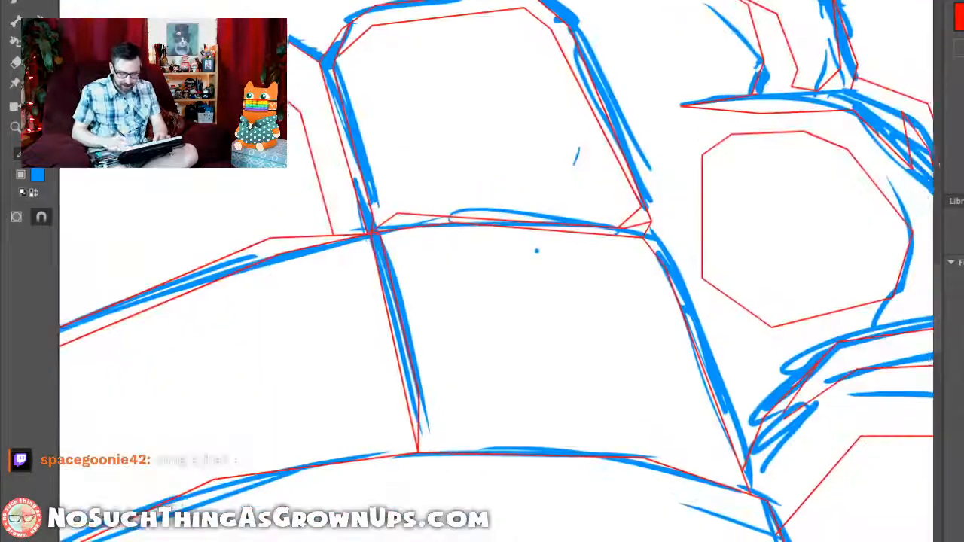
left_click_drag(506, 274, 504, 229)
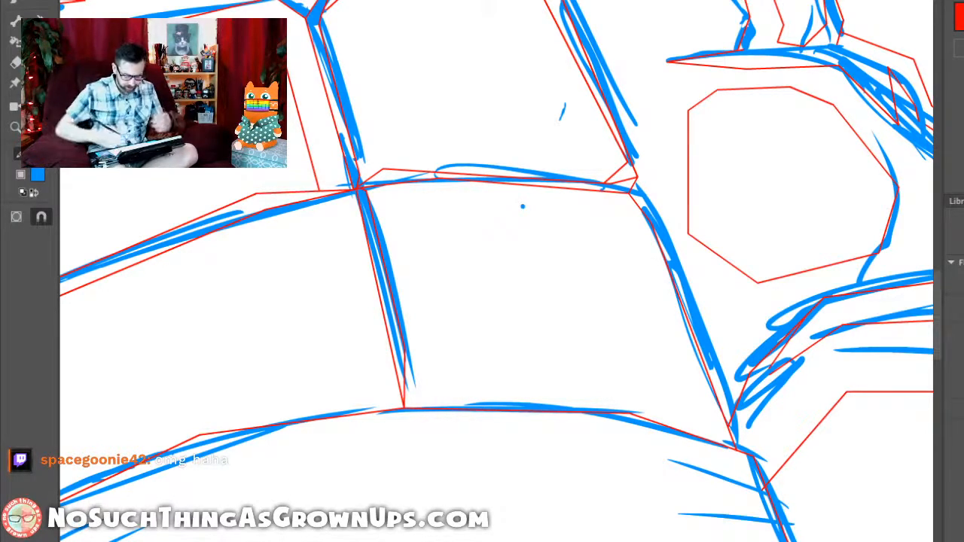
mouse_move(366, 198)
left_mouse_down()
mouse_move(625, 208)
mouse_move(690, 422)
mouse_move(705, 441)
mouse_move(730, 446)
left_mouse_up()
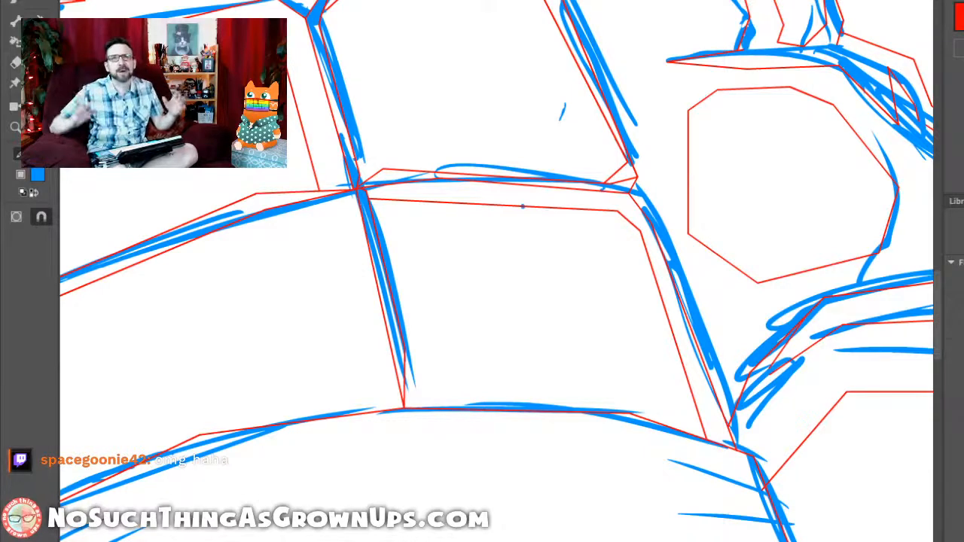
Step: Bevel the inner upper corner of the tail-side lower plate's inset contour and delete the overshooting segment
left_click_drag(387, 199, 375, 226)
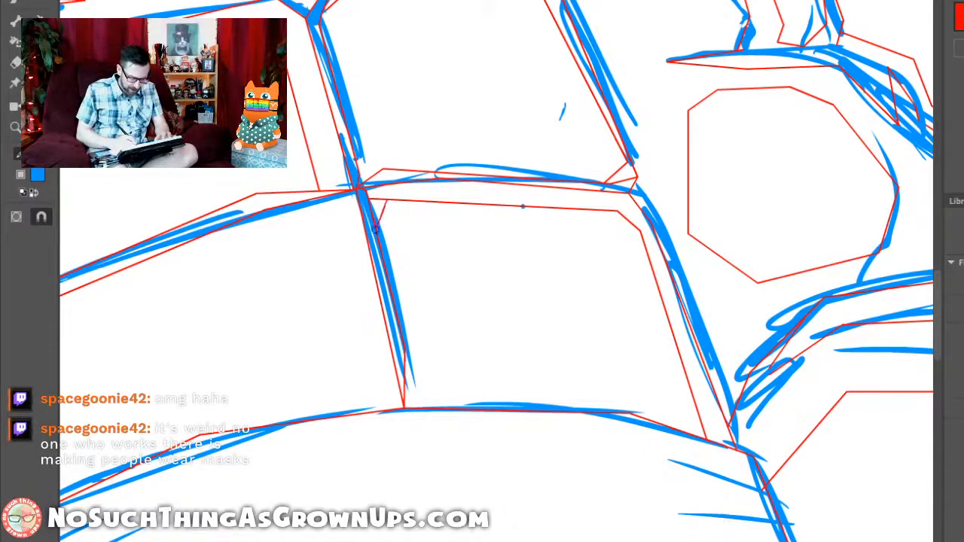
left_click(378, 199)
key("Delete")
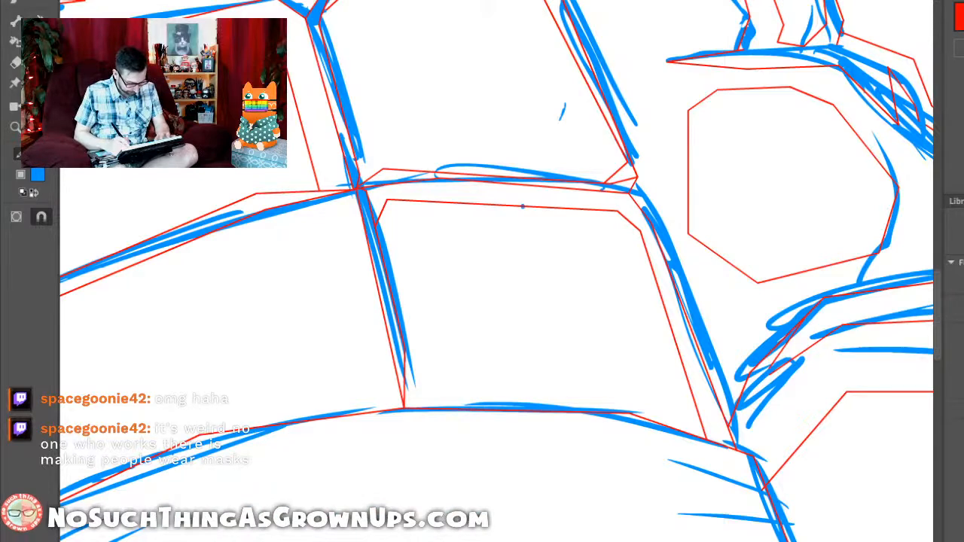
Step: Draw an inset red contour along the top and centre edges of the lower chest plate opposite the mask tails, down to its bottom edge
left_click_drag(523, 249, 484, 254)
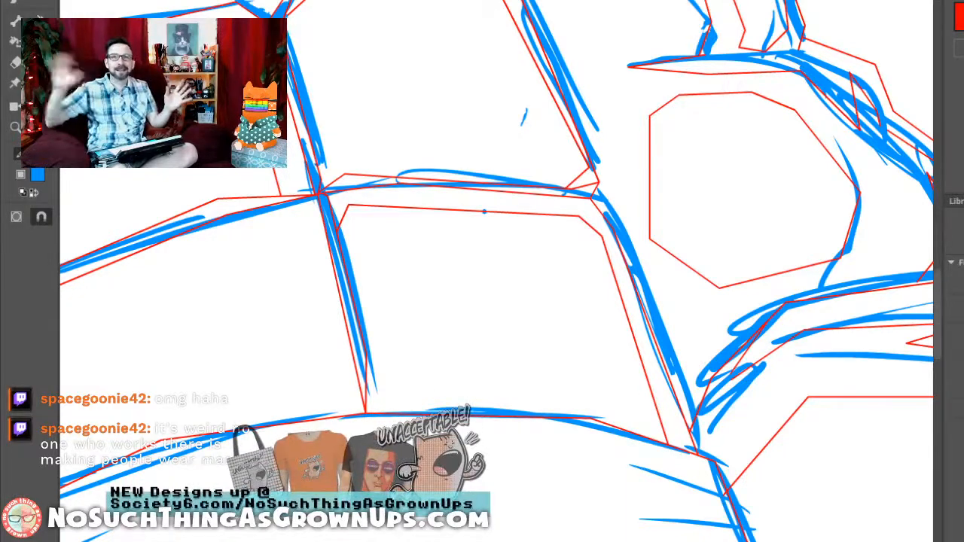
left_click_drag(484, 212, 680, 199)
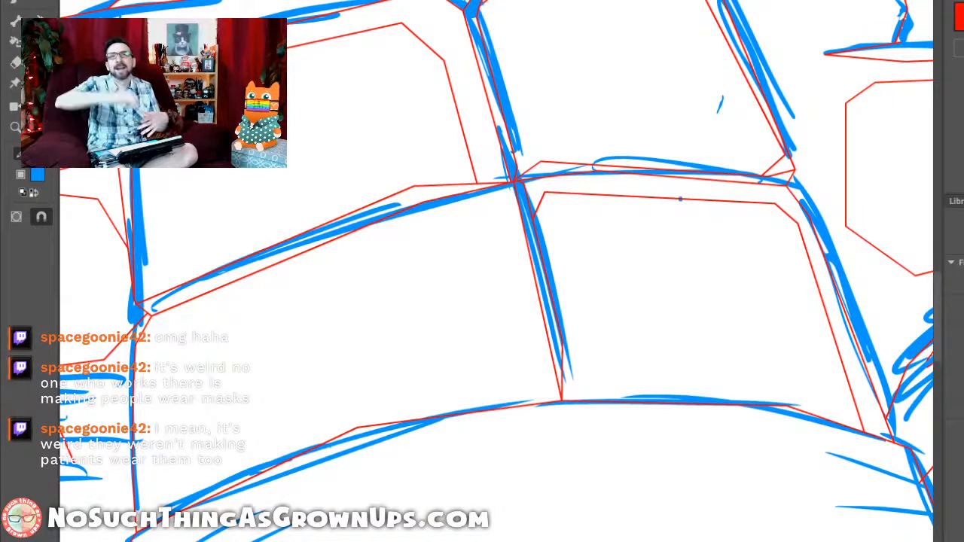
left_click_drag(680, 199, 680, 205)
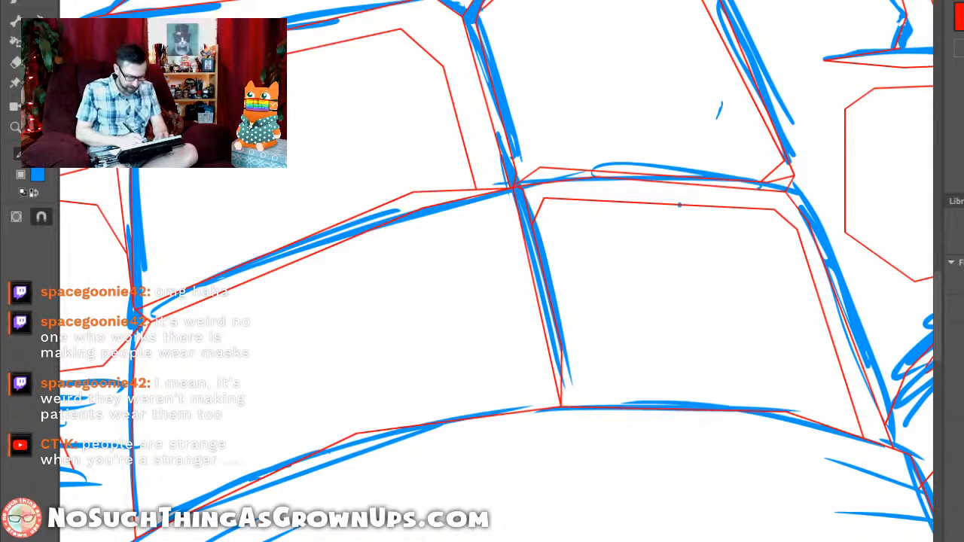
mouse_move(181, 325)
left_mouse_down()
mouse_move(421, 248)
mouse_move(504, 238)
left_mouse_up()
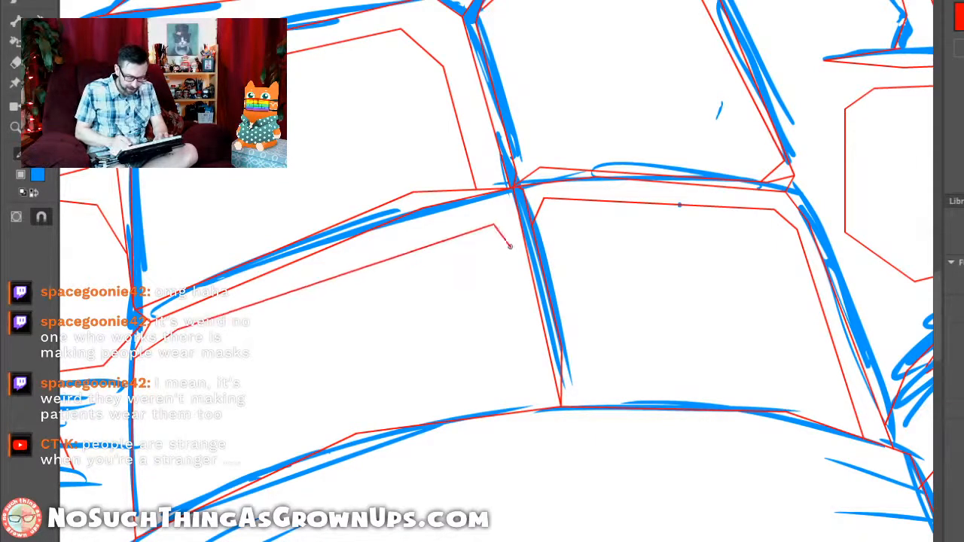
key("ctrl+z")
mouse_move(181, 325)
left_mouse_down()
mouse_move(452, 231)
mouse_move(496, 238)
mouse_move(549, 409)
left_mouse_up()
key("ctrl+z")
mouse_move(496, 238)
left_mouse_down()
mouse_move(538, 376)
mouse_move(533, 413)
left_mouse_up()
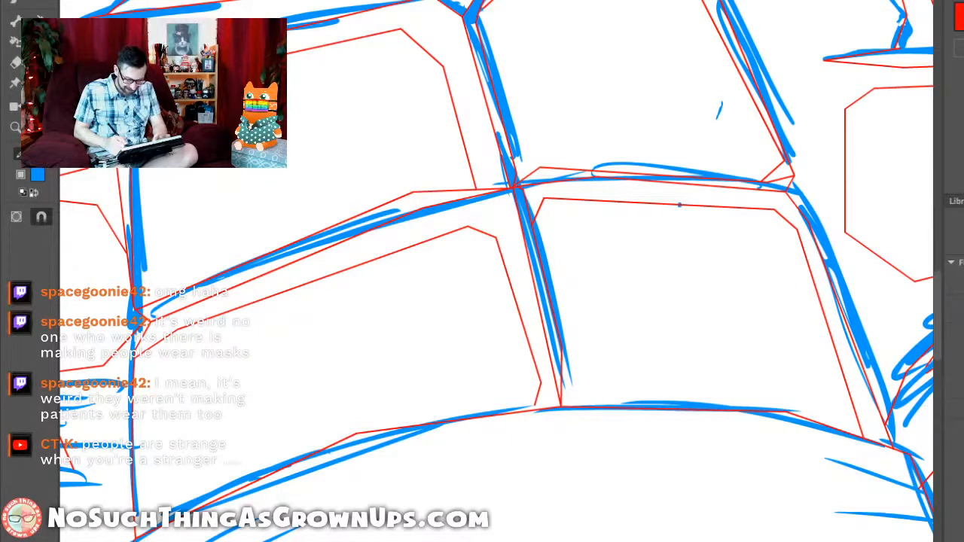
Step: Close that lower plate's inset contour with angled lines along its bottom and outer edges, joining them to the plate's corners
left_click_drag(541, 382, 570, 338)
mouse_move(164, 498)
left_mouse_down()
mouse_move(193, 468)
mouse_move(448, 374)
mouse_move(400, 373)
mouse_move(547, 377)
mouse_move(565, 366)
mouse_move(589, 375)
left_mouse_up()
left_click(497, 386)
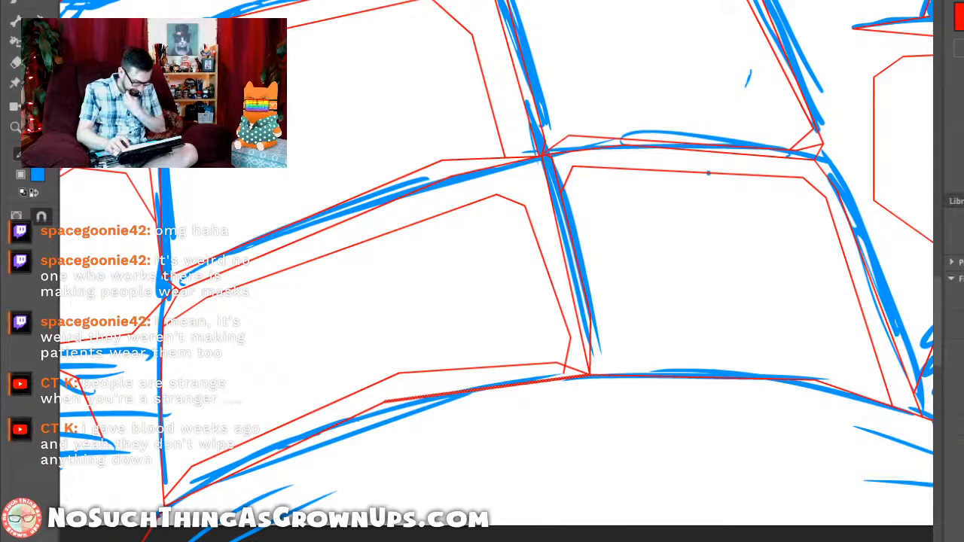
key("Delete")
key("ctrl+z")
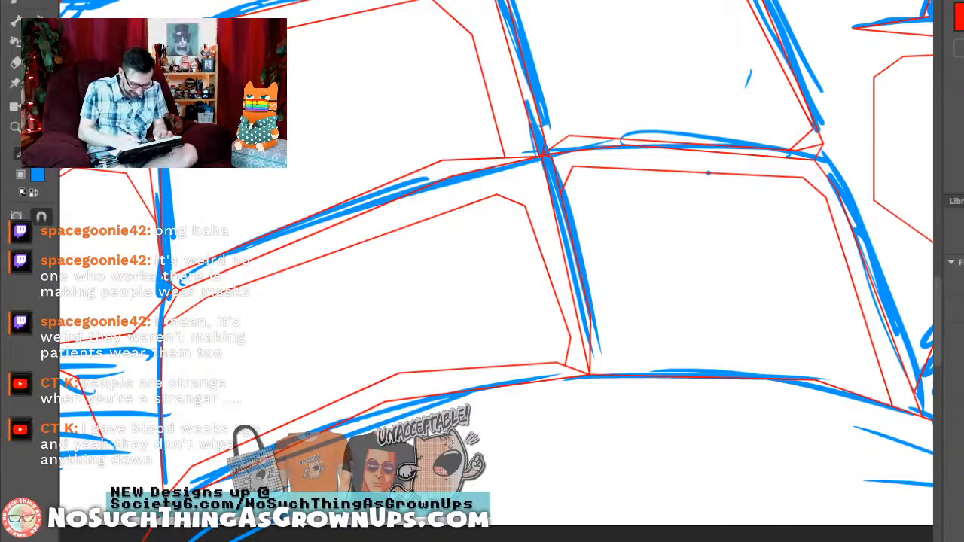
scroll(497, 271, "down", 2)
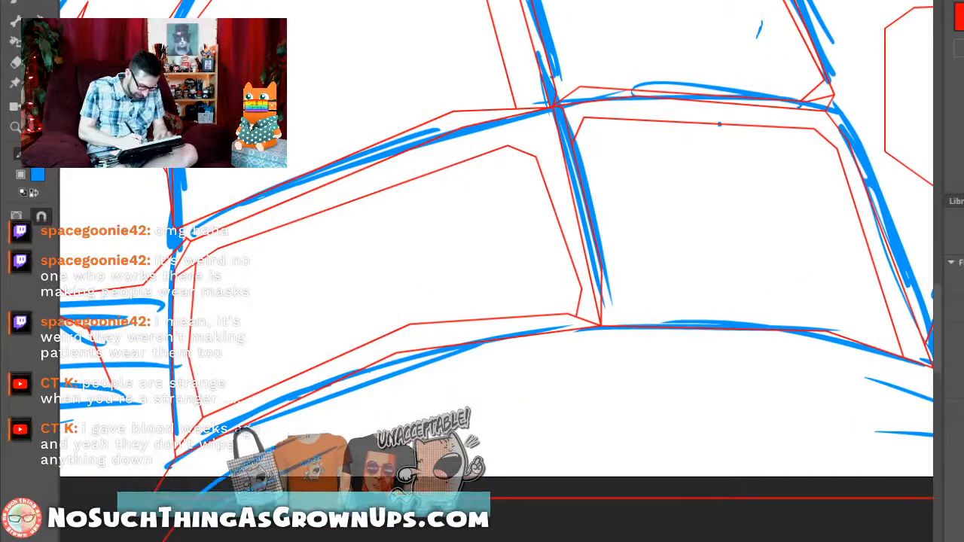
Step: Draw a slightly slanted red divider from the bend in the chest plates' lower edge down to the horizontal base line
scroll(497, 271, "down", 5)
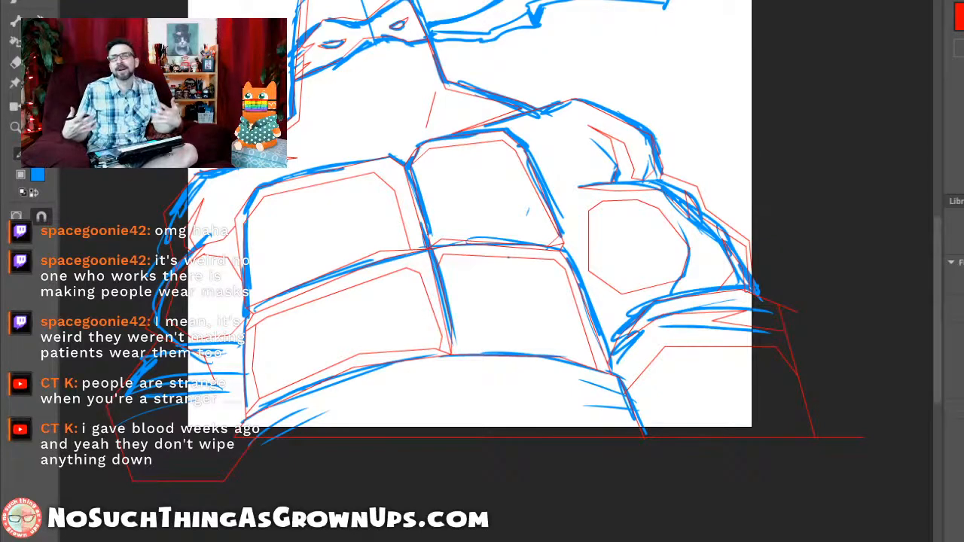
left_click_drag(482, 271, 526, 225)
left_click_drag(397, 323, 407, 391)
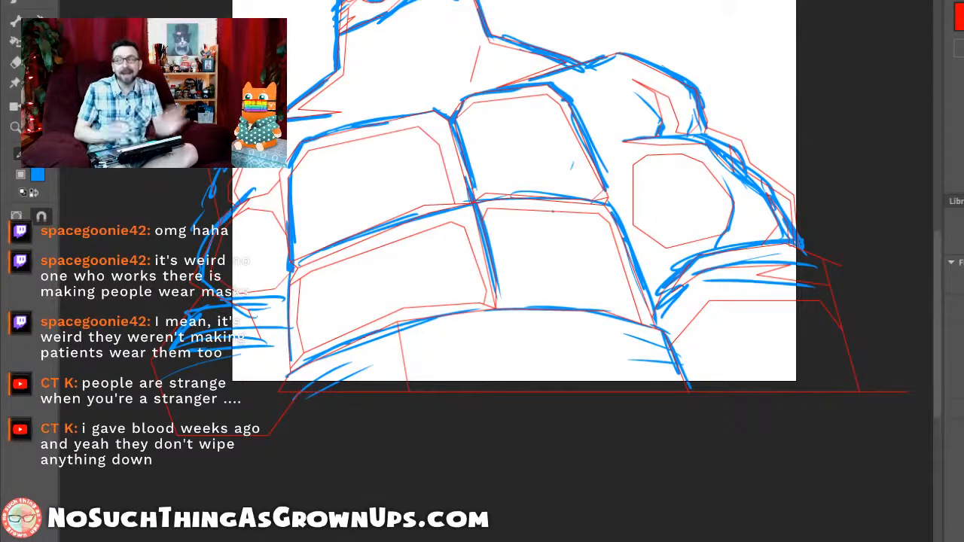
left_click_drag(482, 271, 501, 256)
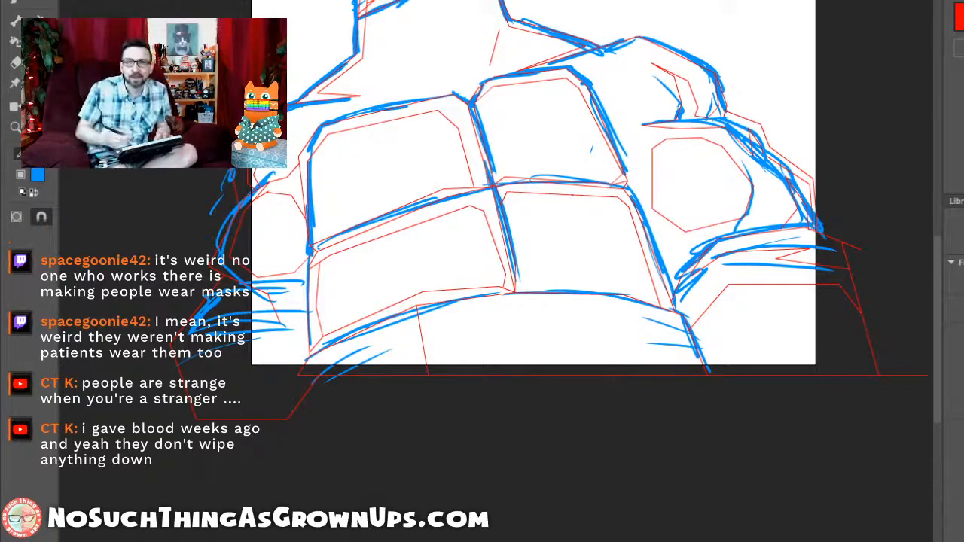
Step: Draw narrow pointed red wedges on both sides of the belly divider, just beneath the lower chest plate's edge
left_click_drag(573, 195, 599, 156)
scroll(516, 213, "up", 3)
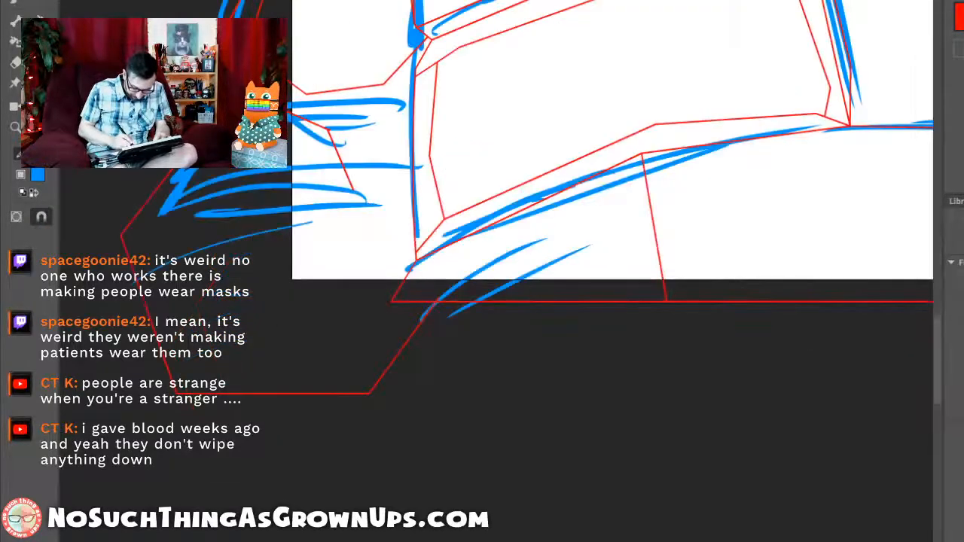
left_click_drag(572, 188, 458, 260)
mouse_move(625, 197)
left_mouse_down()
mouse_move(848, 167)
mouse_move(652, 220)
left_mouse_up()
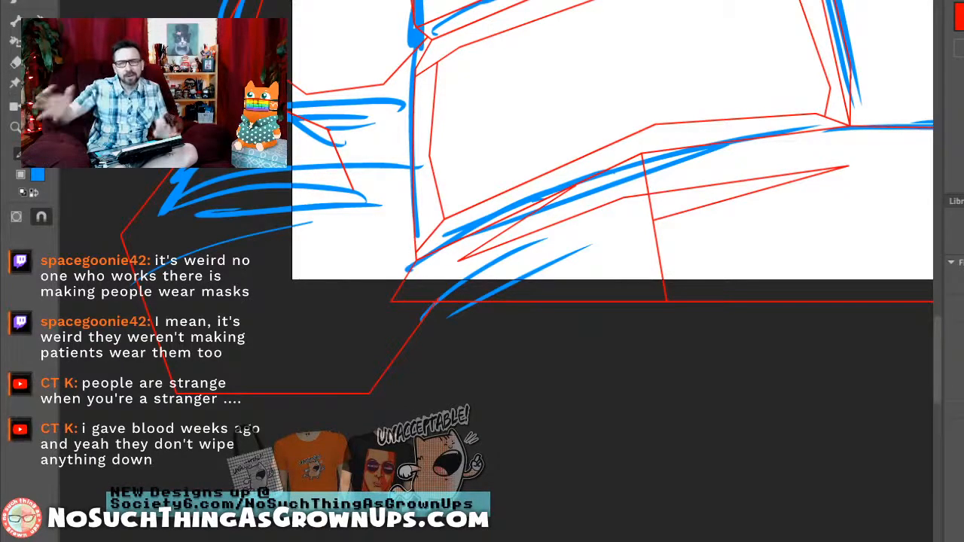
left_click_drag(642, 153, 538, 166)
key("ctrl+2")
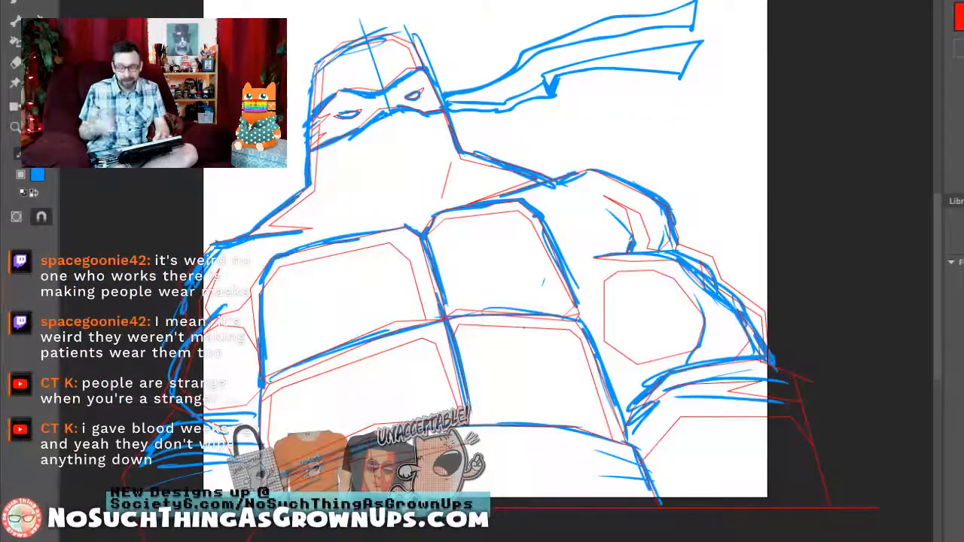
Step: Draw a second pointed red wedge from the belly divider toward the tail side, angling its lower edge down to the base line
left_click_drag(482, 301, 562, 221)
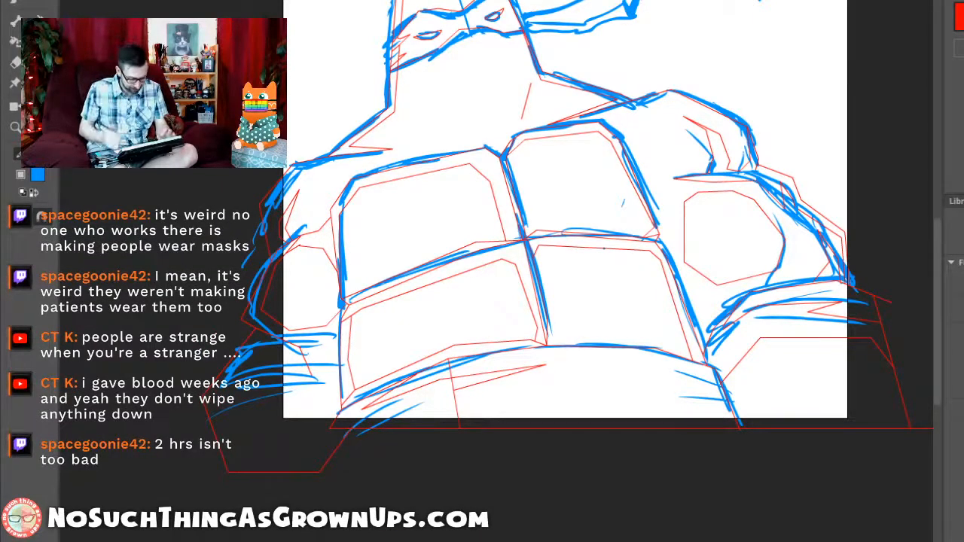
left_click_drag(565, 226, 575, 226)
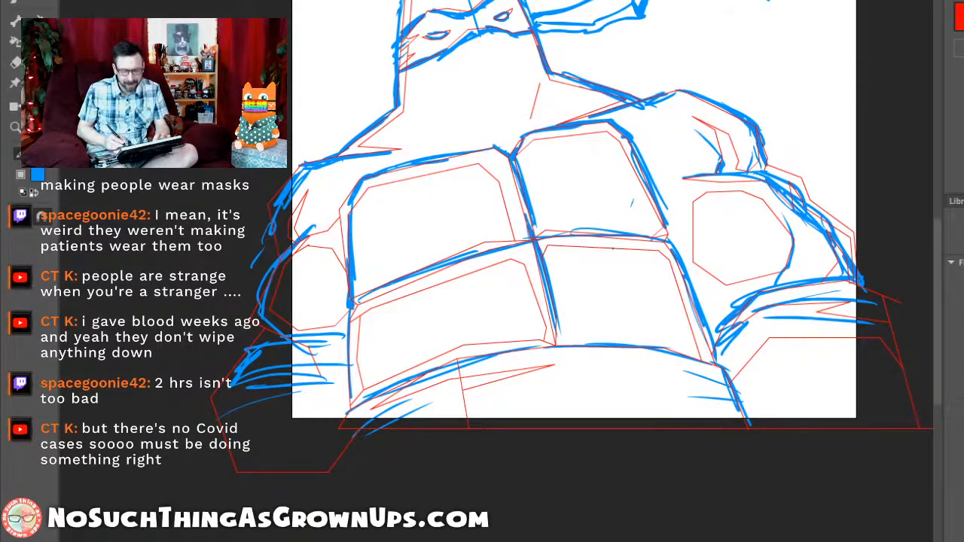
left_click_drag(520, 377, 544, 351)
mouse_move(490, 385)
left_mouse_down()
mouse_move(571, 367)
mouse_move(663, 363)
left_mouse_up()
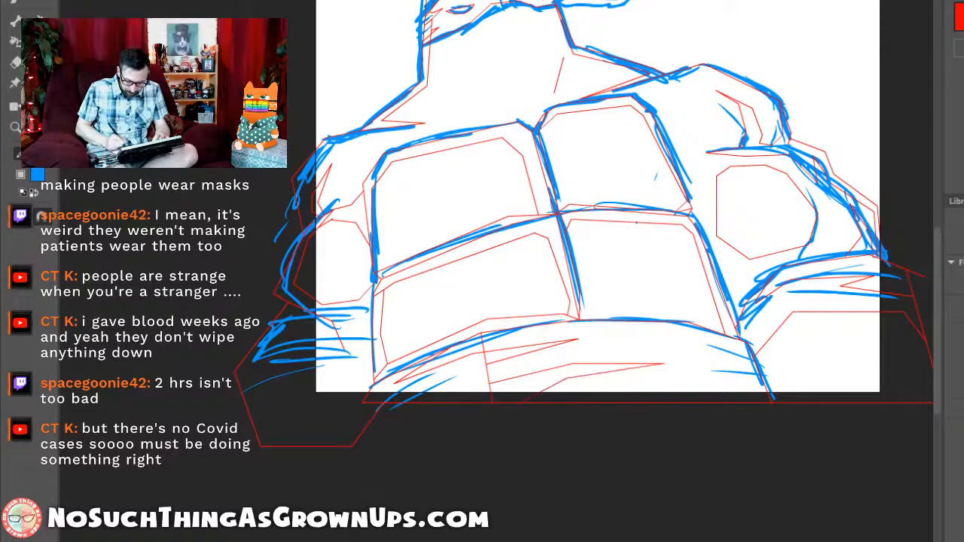
Step: Add a pointed wedge across the divider opposite the second belly wedge, down to the base line, with a short zigzag line above it
left_click_drag(439, 235, 498, 494)
left_click_drag(452, 324, 520, 310)
left_click_drag(607, 276, 499, 326)
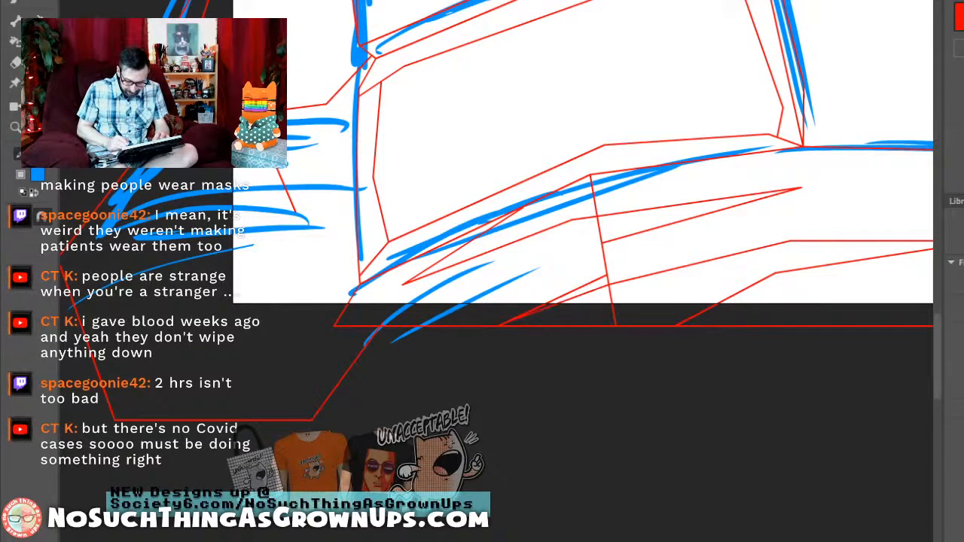
left_click_drag(541, 266, 645, 259)
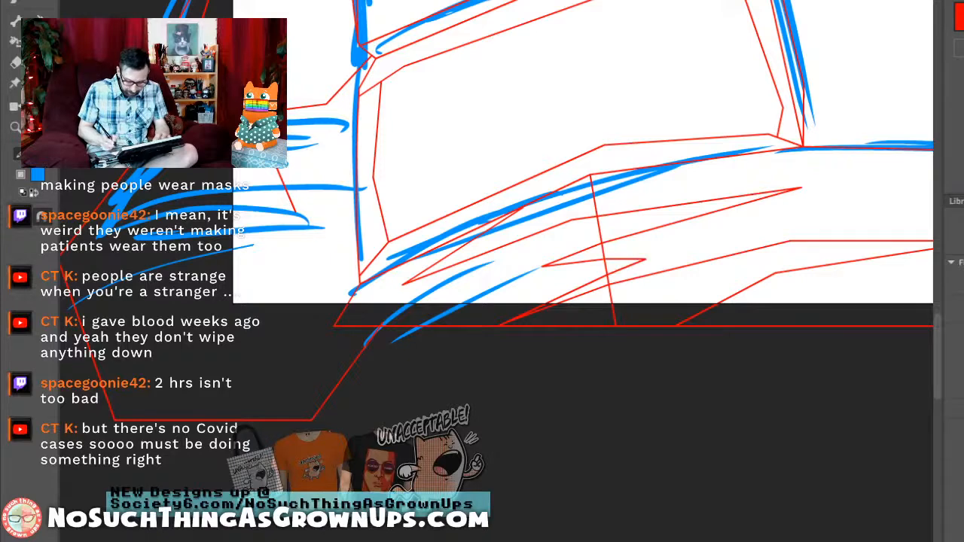
key("ctrl+2")
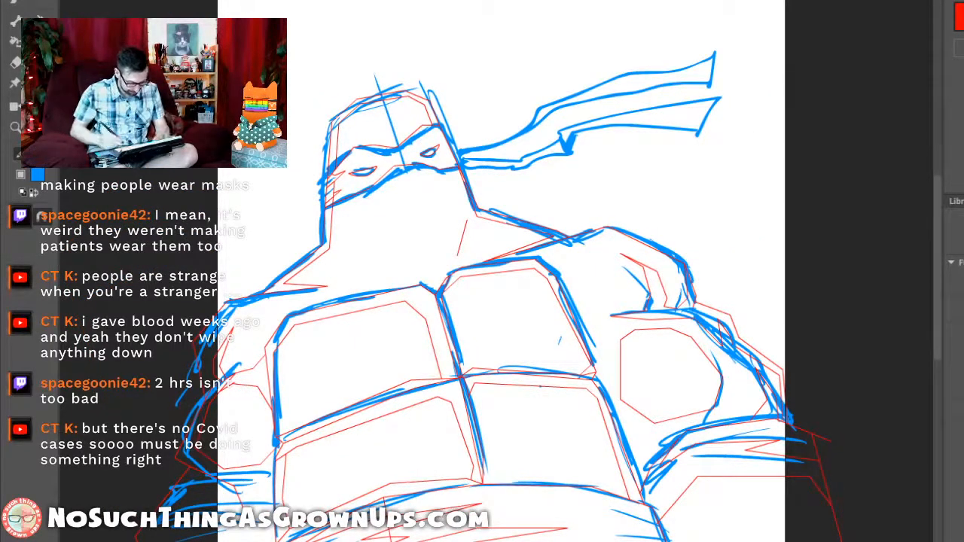
left_click_drag(497, 302, 490, 251)
left_click_drag(547, 260, 591, 468)
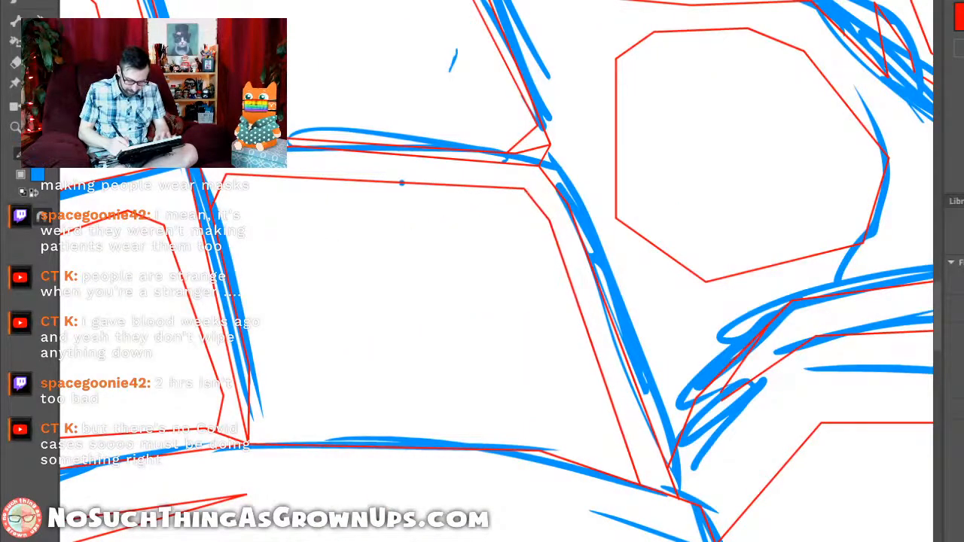
key("ctrl+0")
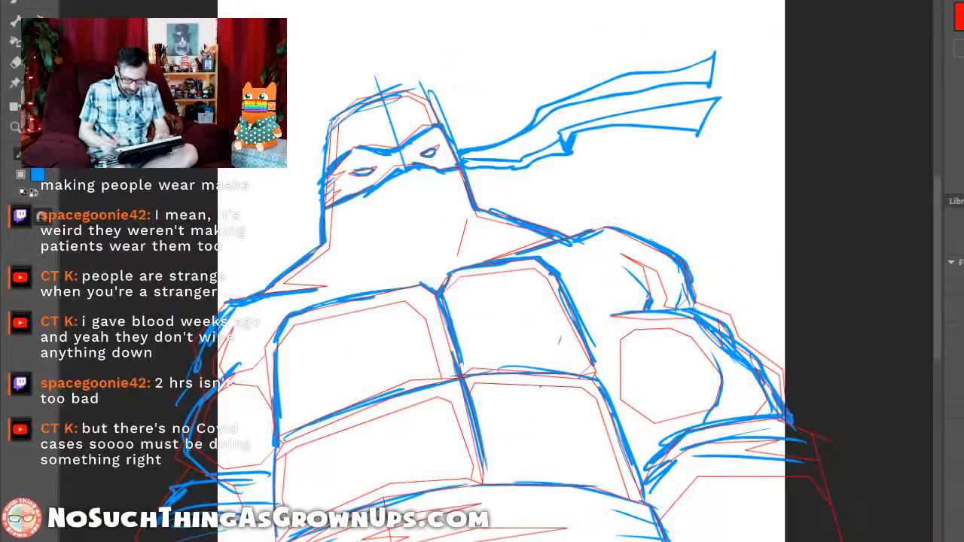
left_click_drag(497, 339, 498, 250)
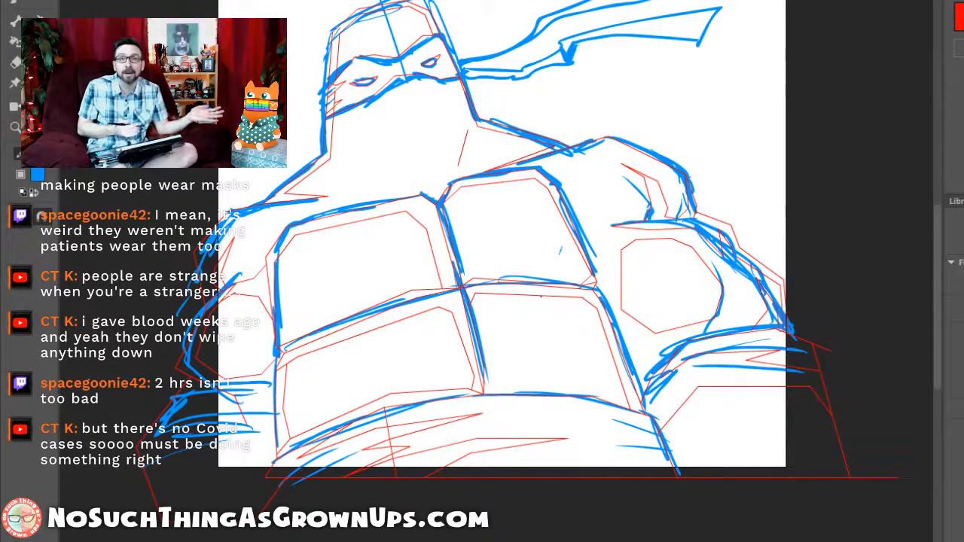
mouse_move(482, 272)
left_mouse_down()
mouse_move(502, 245)
mouse_move(454, 260)
left_mouse_up()
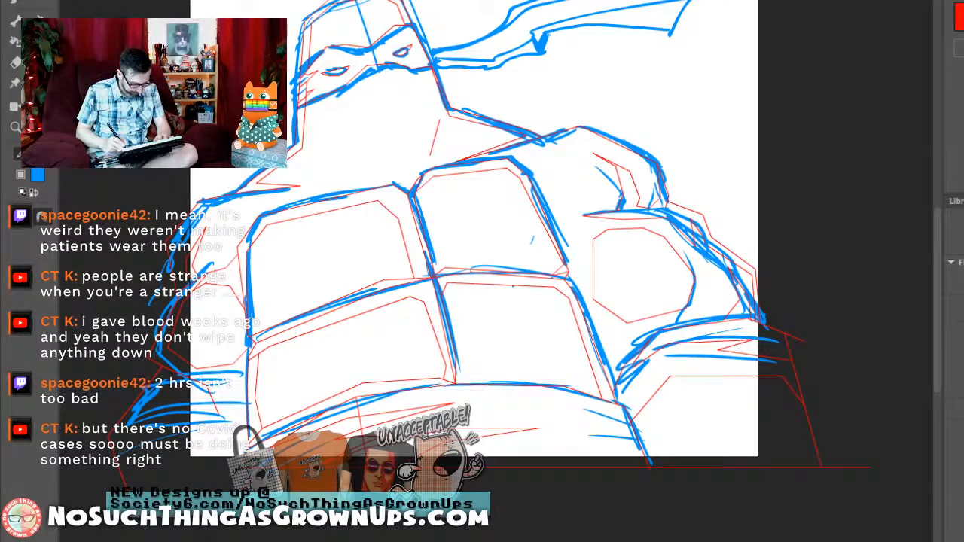
left_click_drag(482, 279, 460, 298)
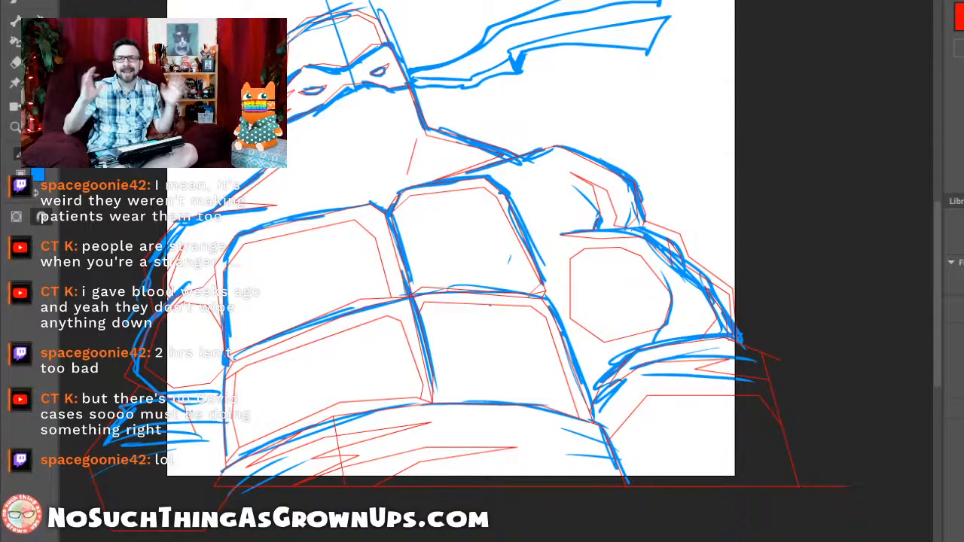
mouse_move(452, 249)
left_mouse_down()
mouse_move(504, 282)
mouse_move(507, 268)
left_mouse_up()
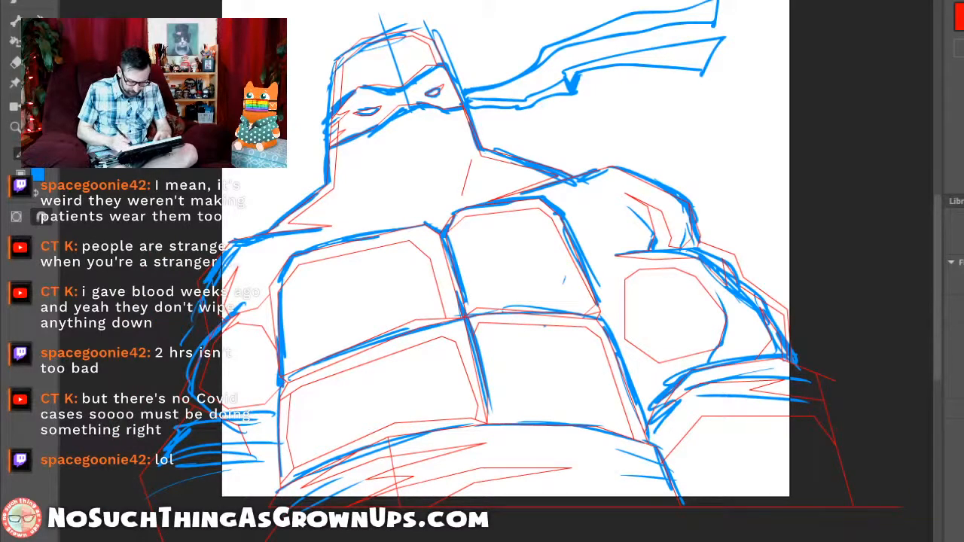
scroll(175, 287, "up", 5)
left_click_drag(451, 271, 478, 259)
left_click_drag(392, 143, 270, 283)
scroll(151, 388, "down", 5)
left_click_drag(482, 271, 429, 260)
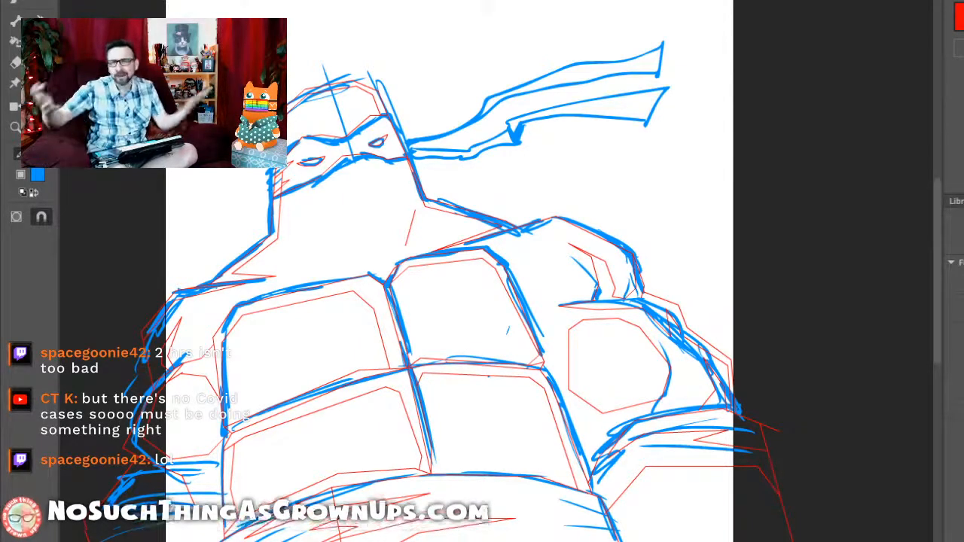
Step: Draw an inset red contour inside the tail-side forearm, with a flat top and open slanted sides running past the base line
scroll(450, 271, "down", 3)
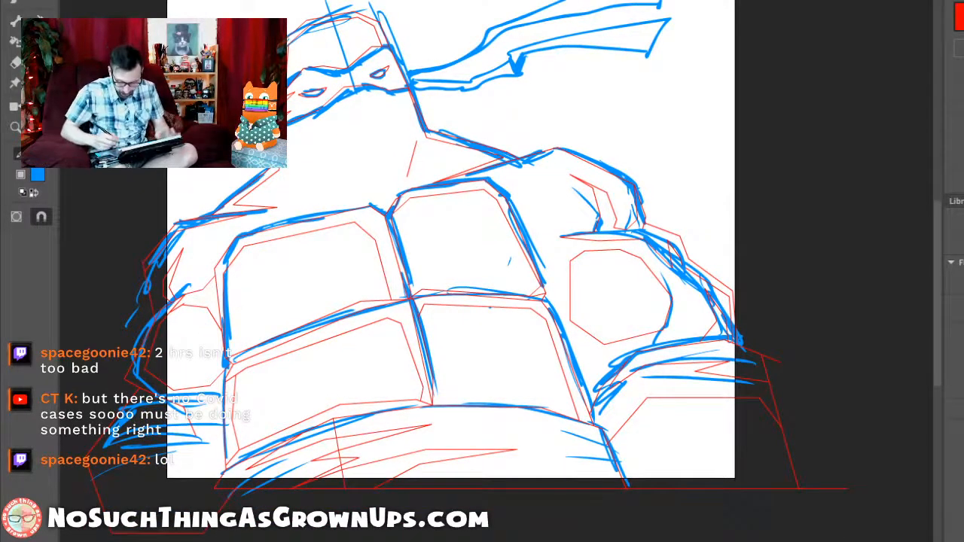
scroll(450, 271, "down", 3)
mouse_move(754, 342)
left_mouse_down()
mouse_move(674, 339)
mouse_move(657, 368)
mouse_move(720, 433)
left_mouse_up()
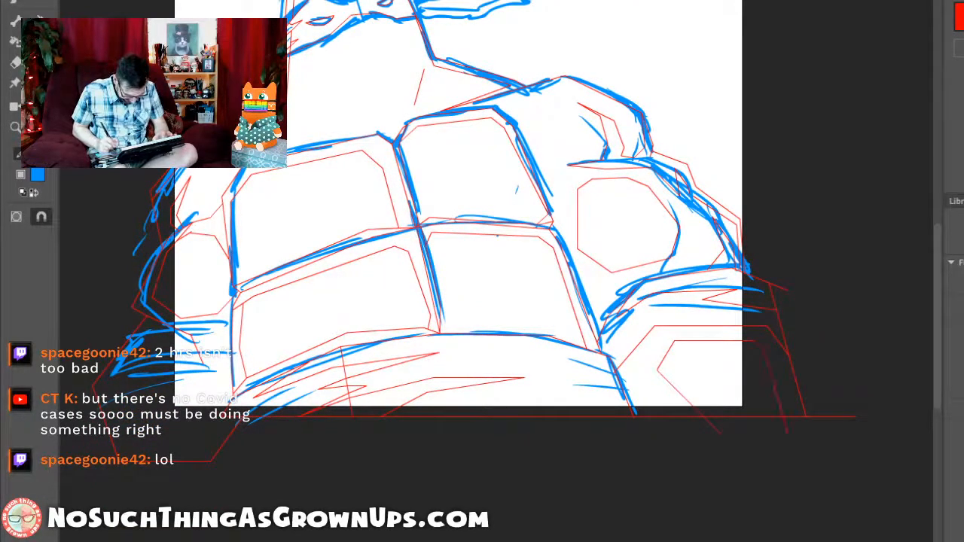
Step: Replace the flat top edge of the tail-side forearm's outer outline with a shallow peaked line, deleting the old straight segment
left_click_drag(497, 236, 465, 266)
key("v")
left_click_drag(642, 371, 743, 361)
key("n")
key("v")
left_click(677, 357)
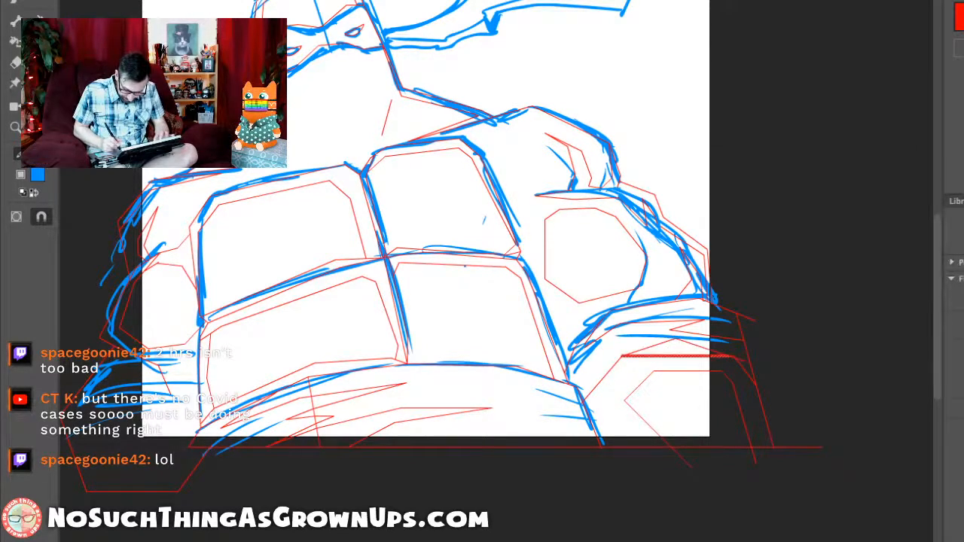
key("Delete")
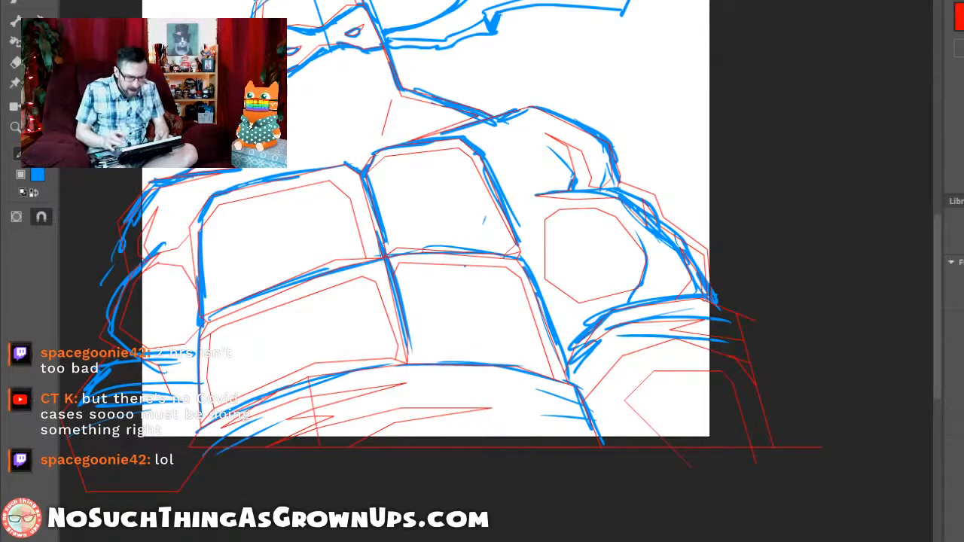
Step: Temporarily remove the blue sketch from view to check the red linework alone, and bring it back
left_click_drag(452, 264, 512, 270)
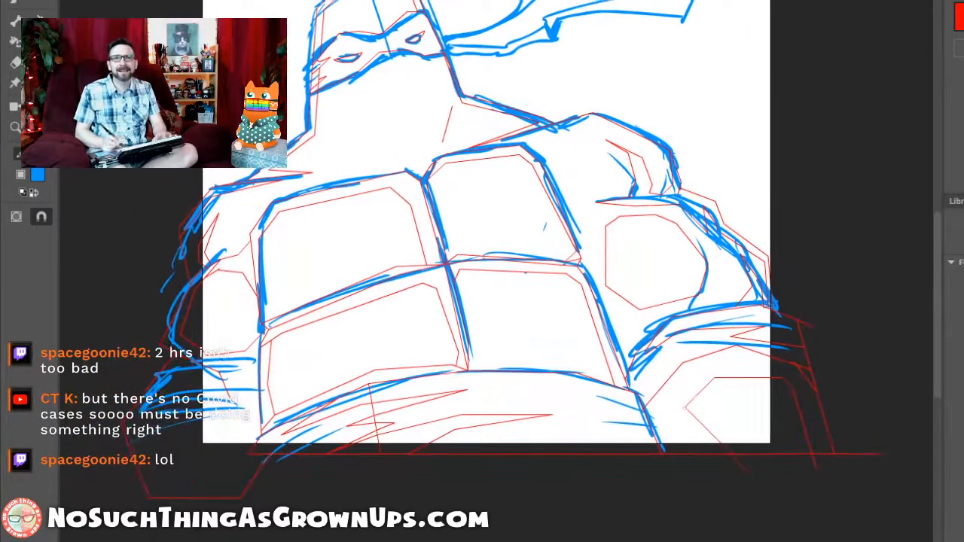
key("Delete")
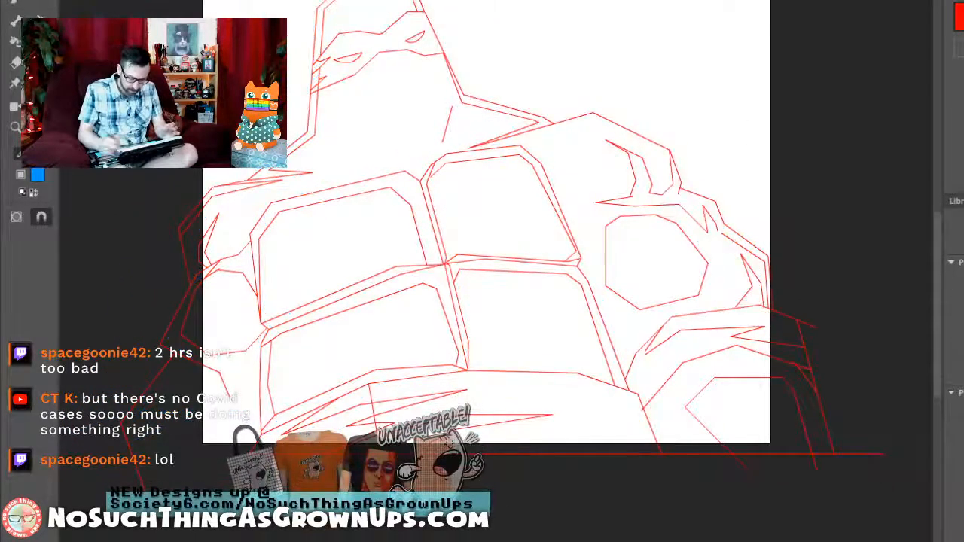
key("ctrl+z")
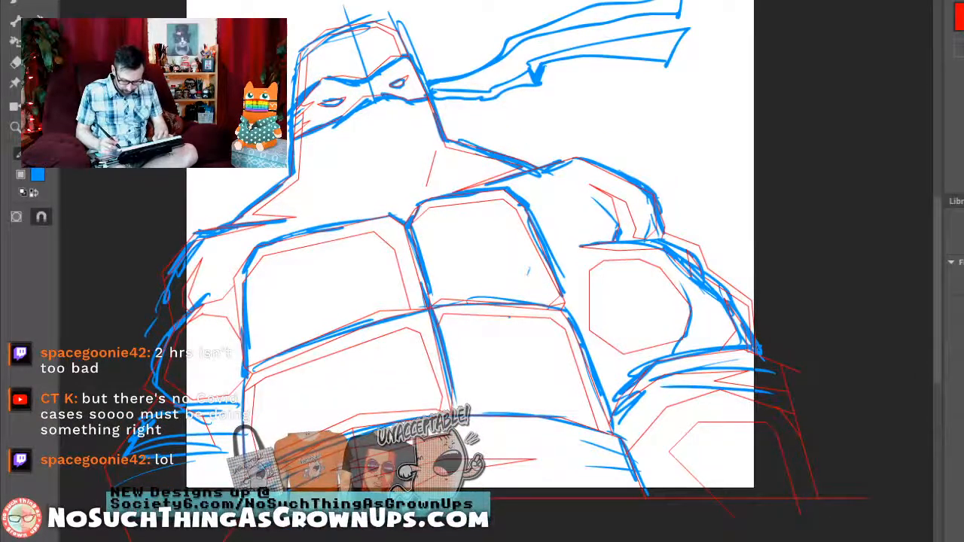
Step: Draw two pointed belly creases with straight red segments near the lower right edge of the turtle's torso
scroll(497, 272, "up", 5)
scroll(497, 271, "down", 5)
scroll(498, 271, "up", 4)
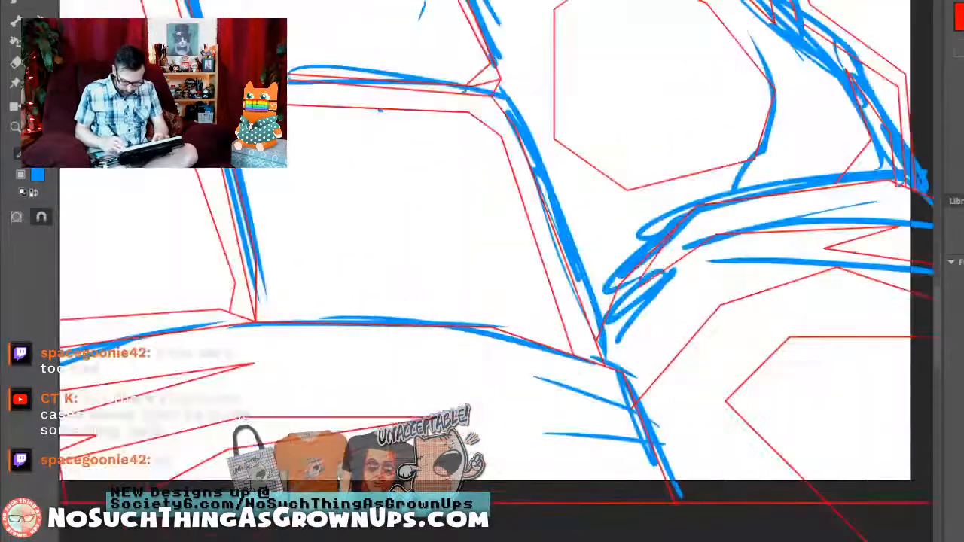
left_click_drag(482, 304, 595, 337)
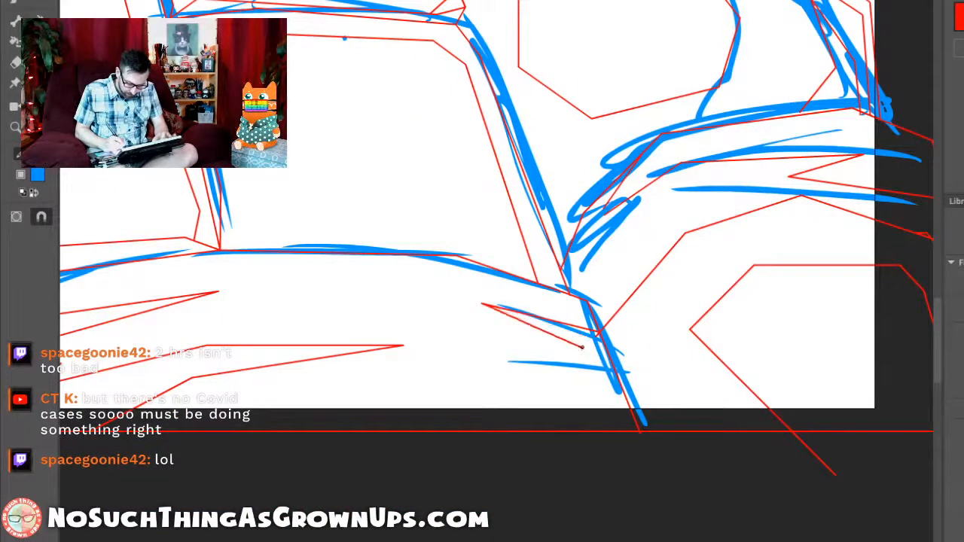
mouse_move(488, 370)
left_mouse_down()
mouse_move(580, 390)
mouse_move(580, 422)
left_mouse_up()
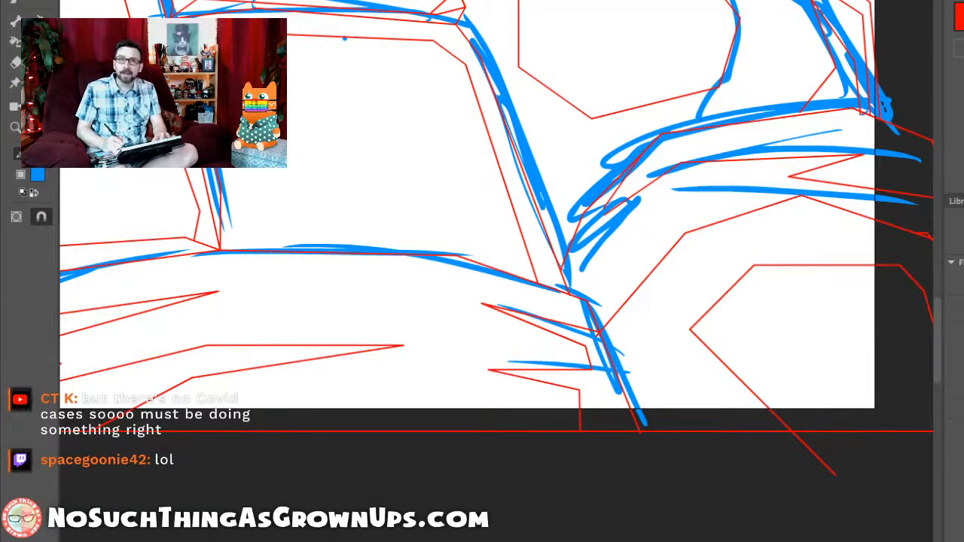
left_click_drag(497, 271, 485, 289)
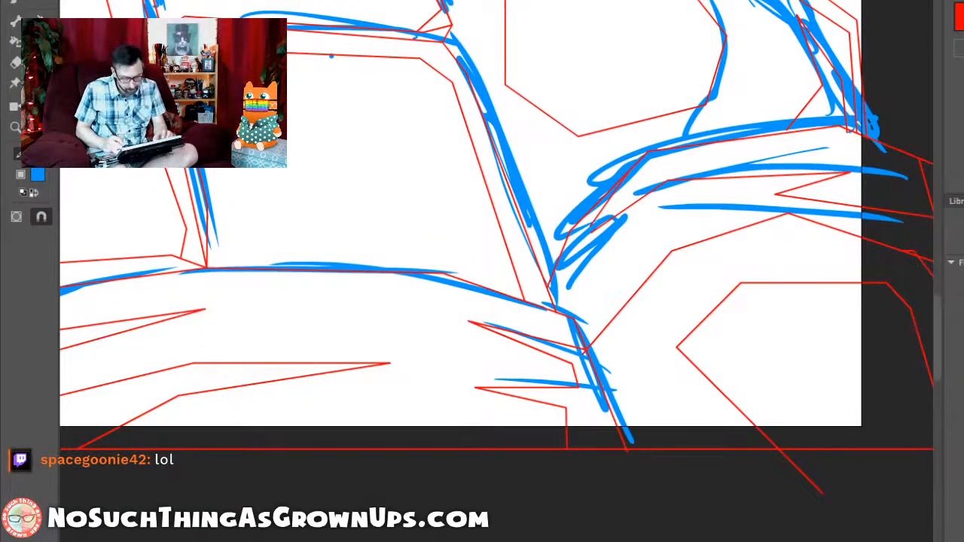
key("Delete")
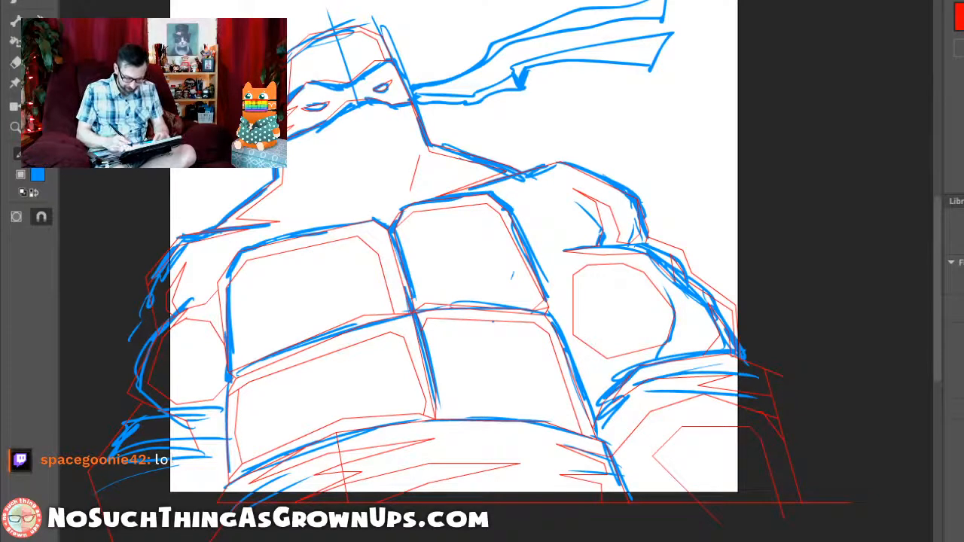
Step: Draw a jagged neck crease above the notch between the upper chest plates and adjust its points
scroll(347, 160, "up", 4)
mouse_move(515, 148)
left_mouse_down()
mouse_move(515, 229)
mouse_move(498, 260)
mouse_move(482, 256)
mouse_move(455, 273)
mouse_move(397, 254)
mouse_move(428, 311)
left_mouse_up()
left_click_drag(455, 273, 443, 290)
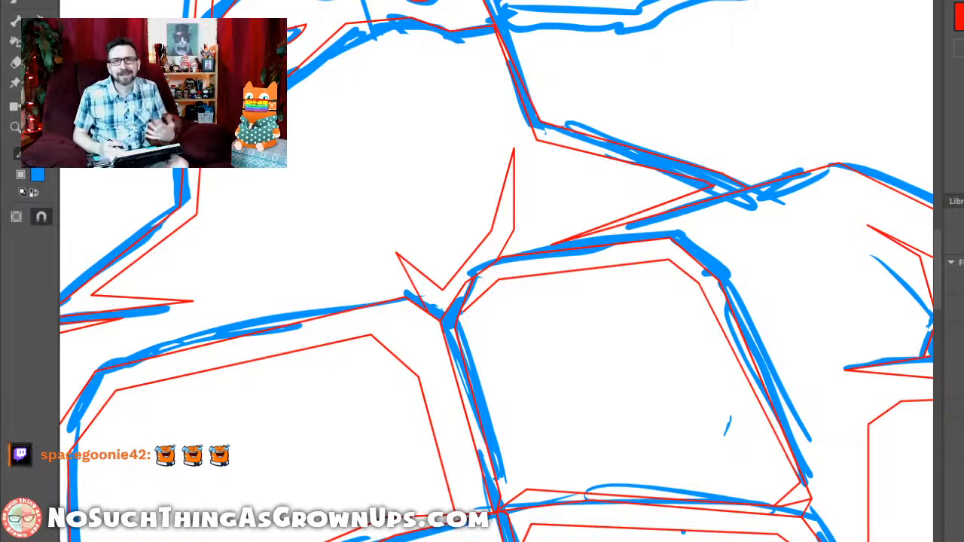
left_click_drag(515, 229, 507, 238)
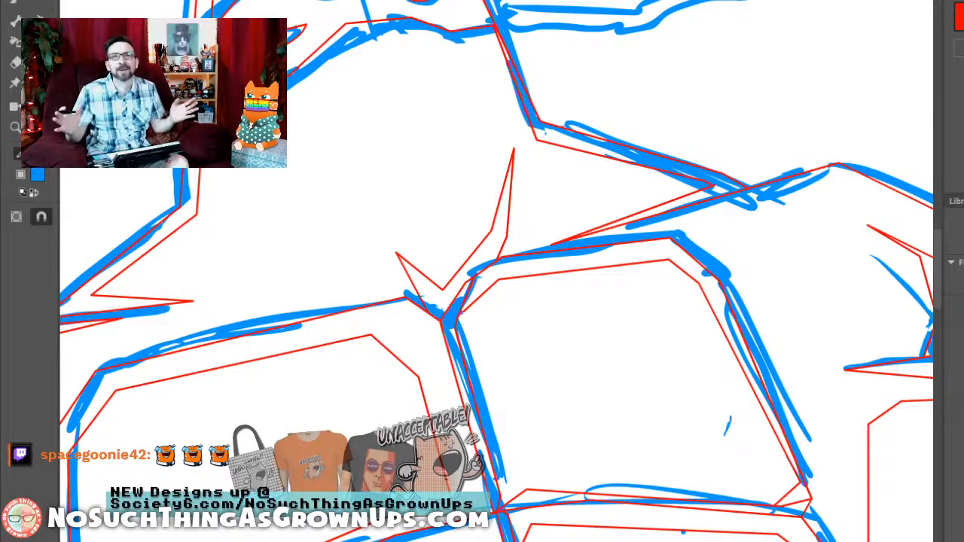
left_click_drag(482, 302, 561, 305)
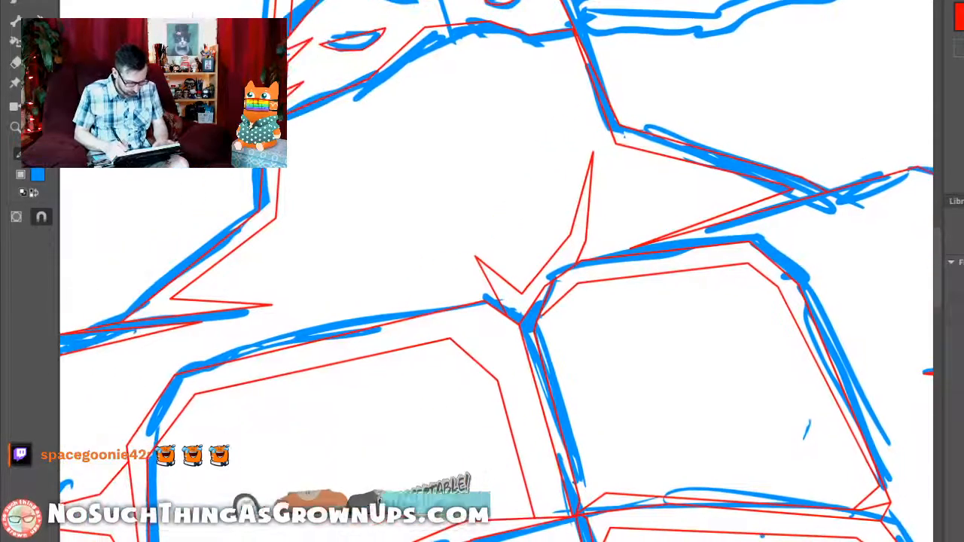
Step: Outline an angular forehead plane above the mask, starting and ending on the mask's upper edge
key("ctrl+minus")
left_click_drag(452, 286, 483, 270)
key("ctrl+equal")
mouse_move(332, 187)
left_mouse_down()
mouse_move(361, 120)
mouse_move(451, 99)
mouse_move(497, 134)
left_mouse_up()
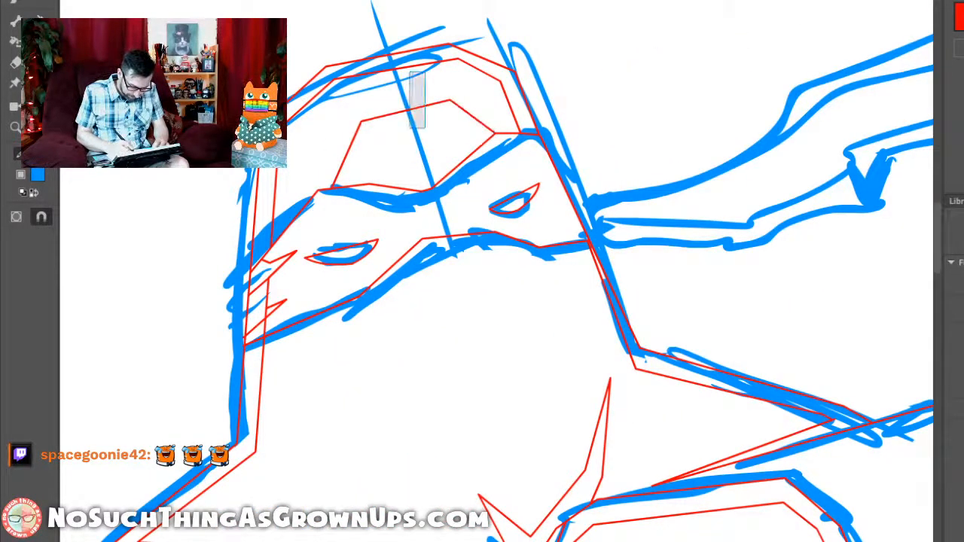
Step: Draw two pointed frown creases rising from the middle of the mask's upper edge
key("ctrl+equal")
mouse_move(435, 305)
left_mouse_down()
mouse_move(403, 240)
mouse_move(450, 266)
mouse_move(458, 302)
mouse_move(461, 254)
mouse_move(441, 154)
left_mouse_up()
key("ctrl+z")
mouse_move(462, 254)
left_mouse_down()
mouse_move(444, 151)
mouse_move(486, 237)
mouse_move(483, 282)
left_mouse_up()
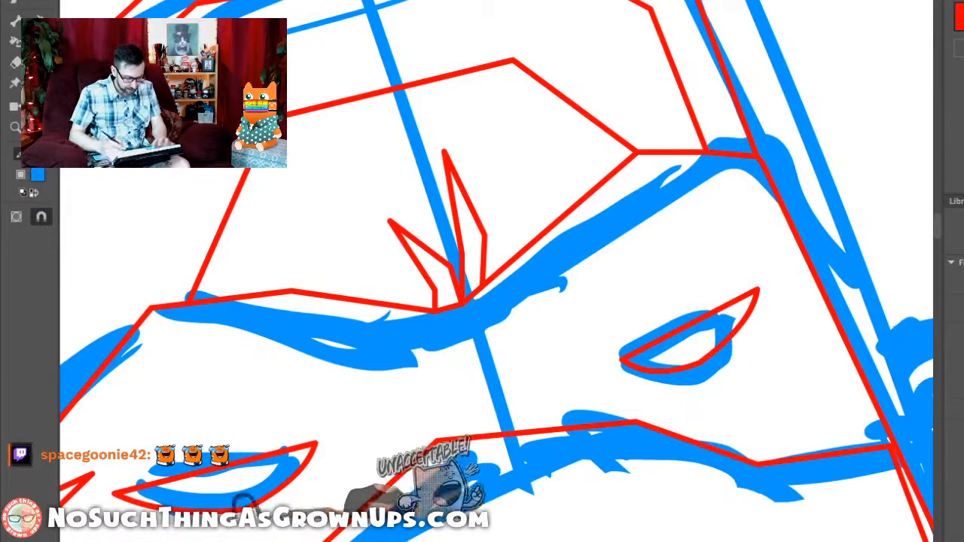
scroll(482, 271, "down", 5)
left_click_drag(563, 378, 581, 381)
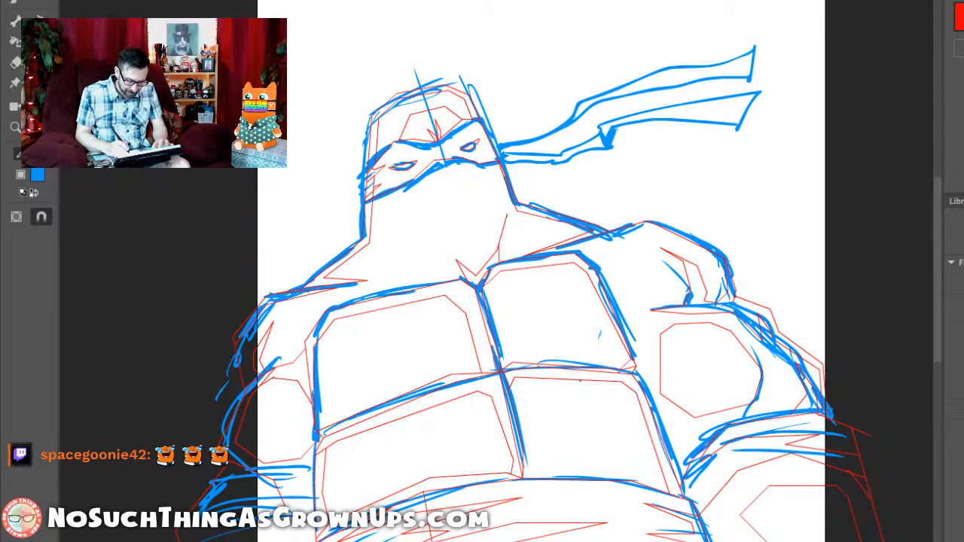
Step: Draw an inner contour line following the top and outer edge of the right-hand shoulder
mouse_move(527, 301)
left_mouse_down()
mouse_move(545, 290)
mouse_move(526, 271)
mouse_move(511, 281)
left_mouse_up()
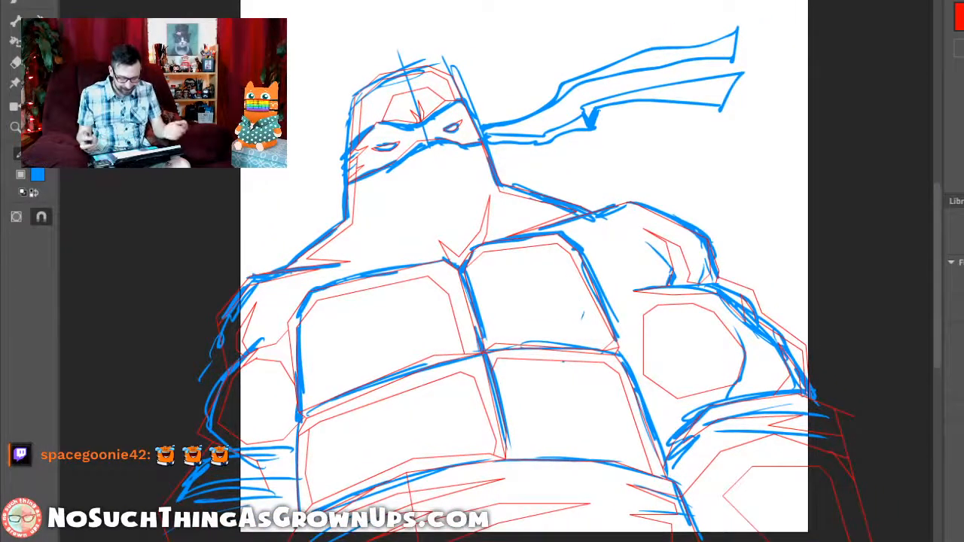
key("ctrl+=")
mouse_move(603, 316)
left_mouse_down()
mouse_move(482, 230)
mouse_move(467, 240)
mouse_move(442, 344)
left_mouse_up()
left_click_drag(377, 212, 601, 168)
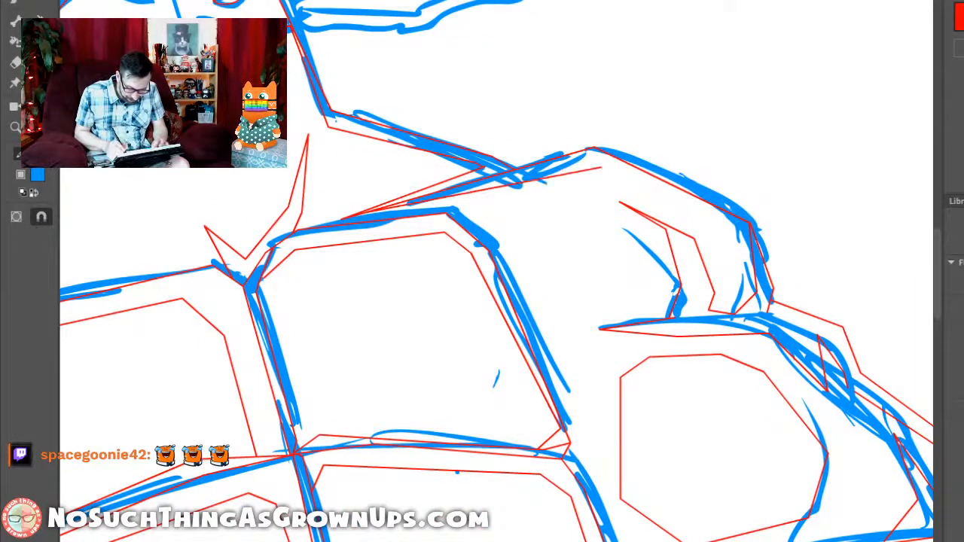
left_click_drag(528, 302, 446, 286)
mouse_move(520, 152)
left_mouse_down()
mouse_move(656, 223)
mouse_move(676, 277)
left_mouse_up()
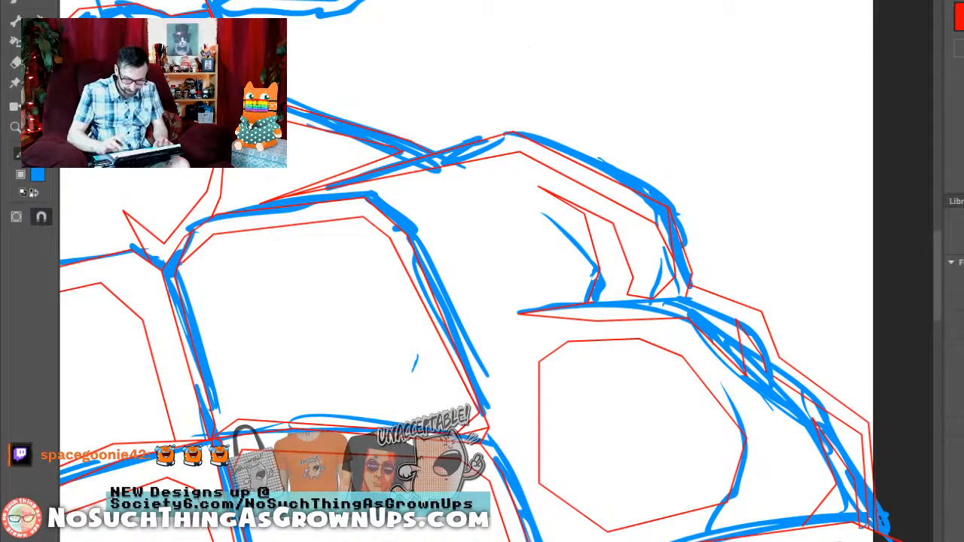
Step: Draw spiky armpit creases between the right-hand shoulder and the upper chest plate
key("ctrl+minus")
left_click_drag(527, 249, 526, 213)
left_click_drag(519, 67, 636, 358)
mouse_move(458, 252)
left_mouse_down()
mouse_move(448, 173)
mouse_move(483, 264)
mouse_move(472, 303)
mouse_move(506, 238)
mouse_move(508, 306)
mouse_move(533, 281)
left_mouse_up()
key("ctrl+minus")
key("ctrl+minus")
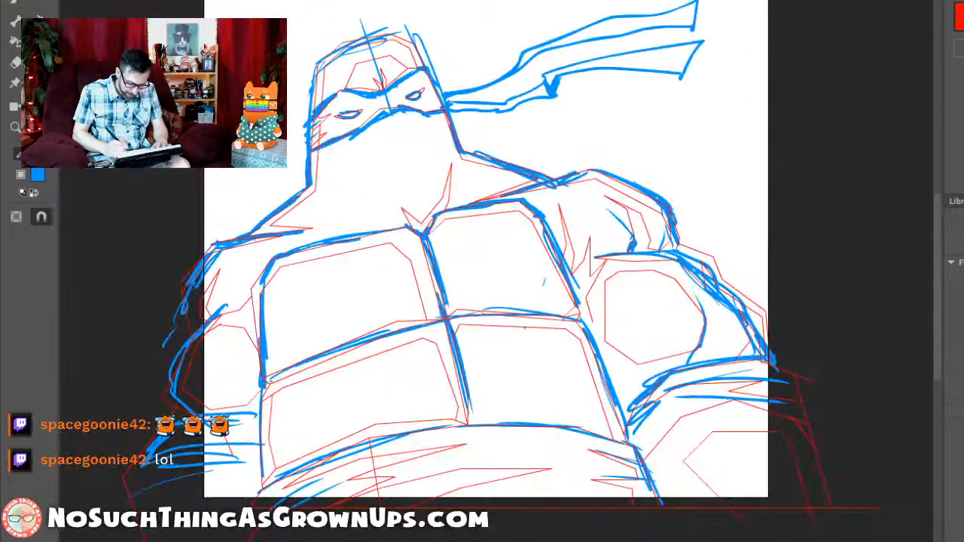
left_click_drag(499, 318, 501, 316)
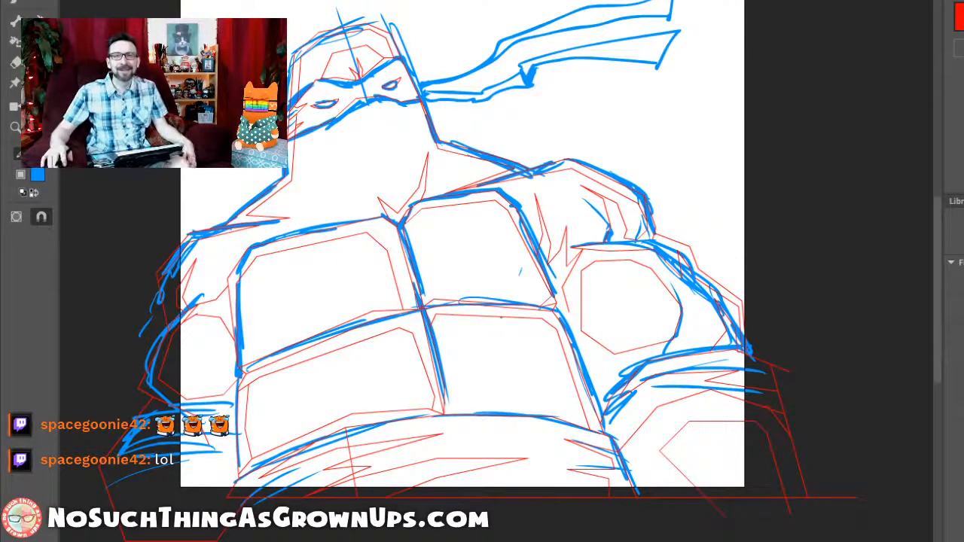
Step: Refine the right-hand armpit folds by adding another pointed crease between the existing spikes
left_click_drag(520, 172, 589, 404)
left_click_drag(479, 215, 487, 199)
key("ctrl+2")
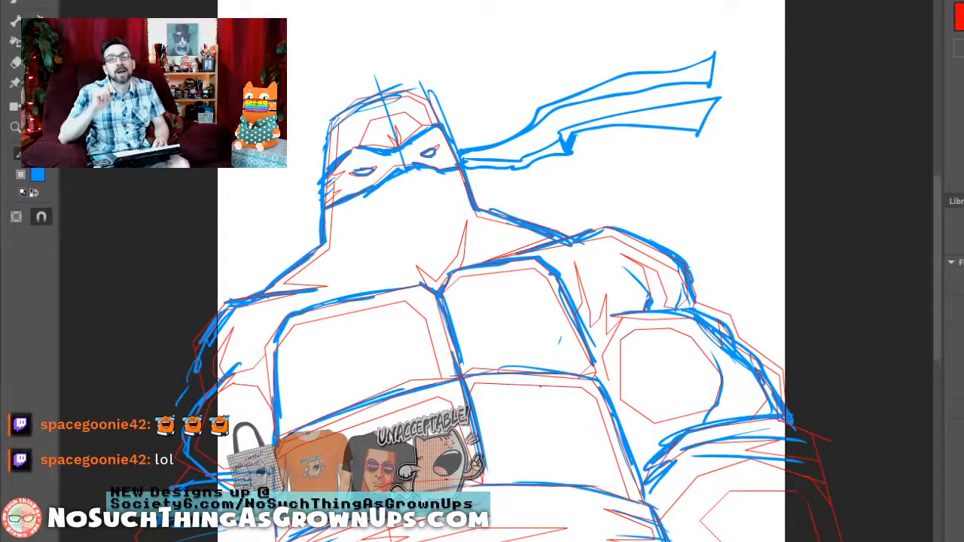
left_click_drag(539, 174, 619, 377)
mouse_move(493, 267)
left_mouse_down()
mouse_move(493, 301)
mouse_move(495, 261)
mouse_move(520, 220)
mouse_move(495, 314)
left_mouse_up()
key("ctrl+2")
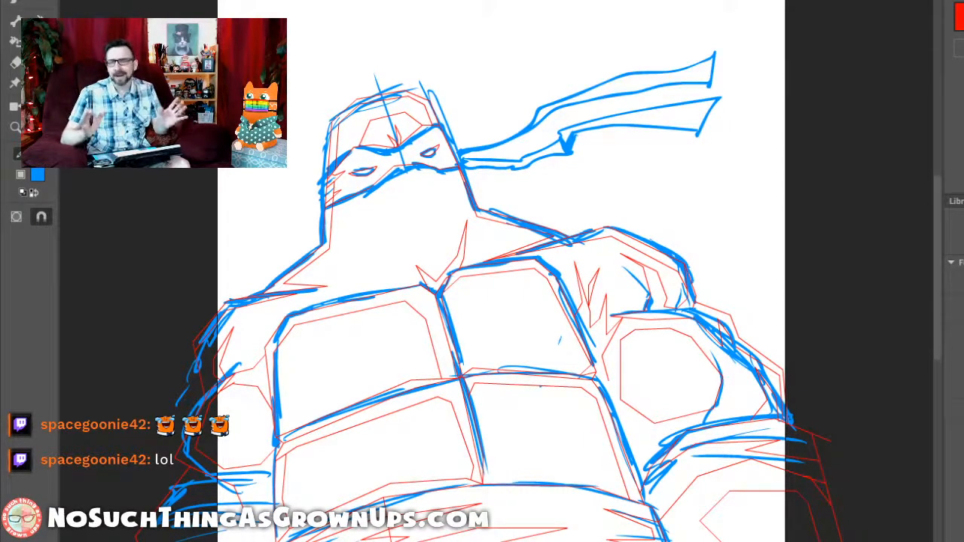
left_click_drag(483, 301, 486, 263)
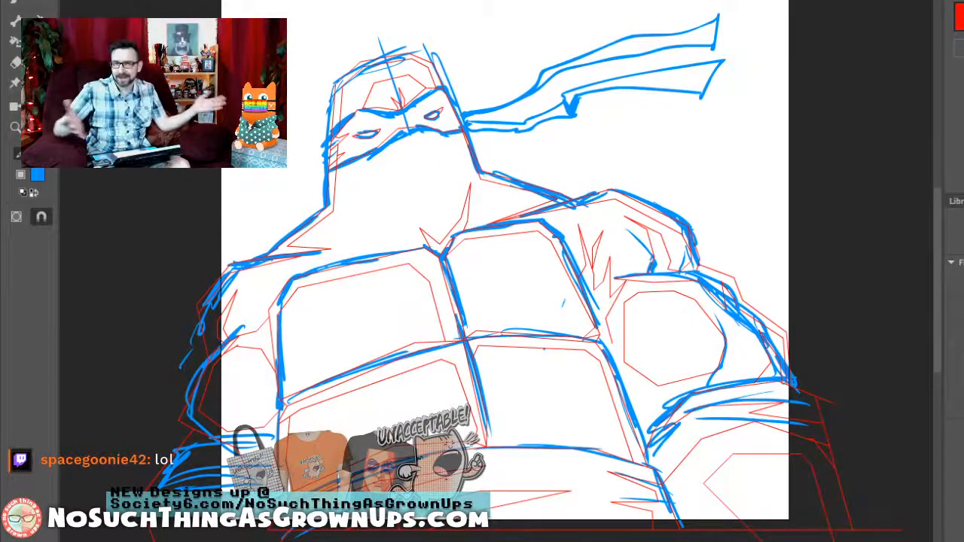
Step: Draw a pointed armpit crease beside the outer corner of the left-hand upper chest plate
left_click_drag(245, 194, 383, 443)
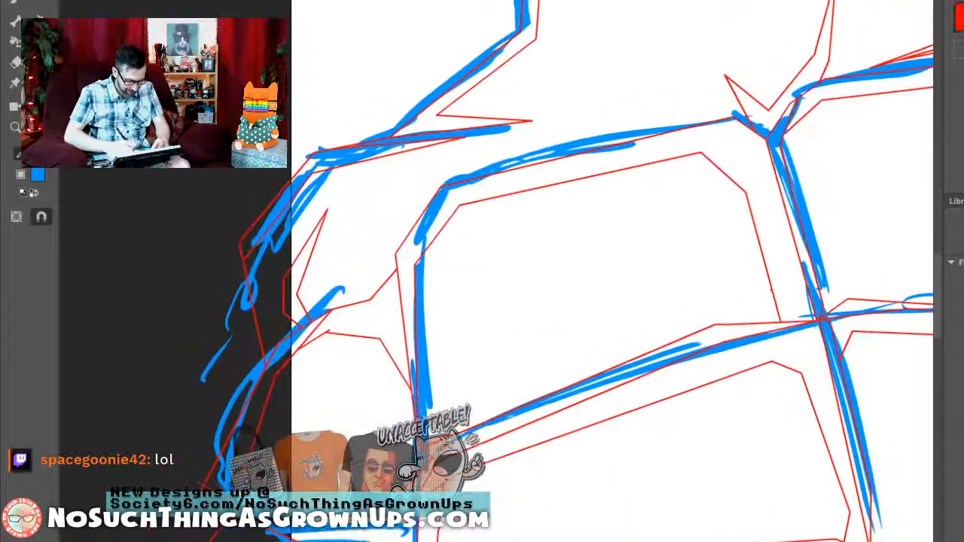
left_click_drag(401, 299, 364, 254)
key("ctrl+z")
key("ctrl+z")
mouse_move(401, 302)
left_mouse_down()
mouse_move(382, 255)
mouse_move(351, 223)
mouse_move(416, 272)
left_mouse_up()
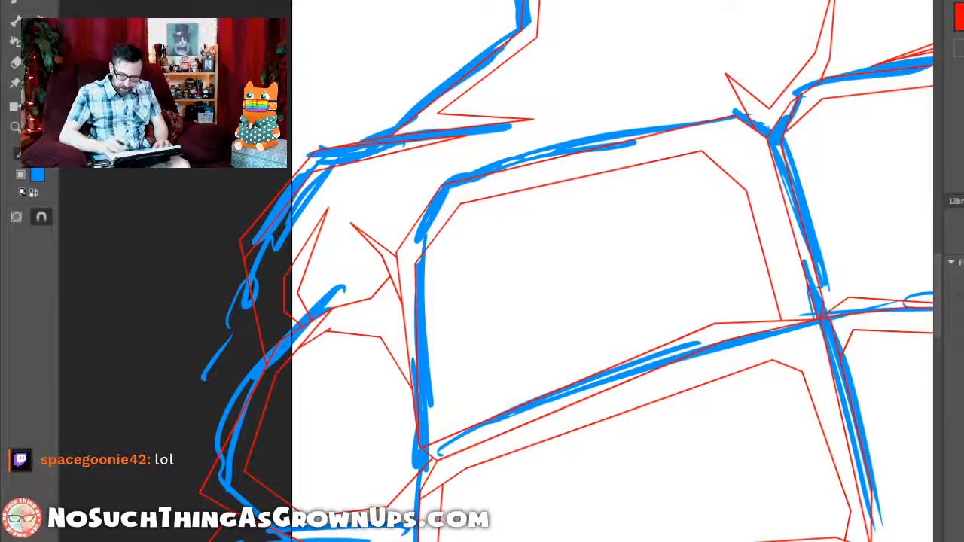
Step: Draw an angular red nose outline on the face just below the mask
key("ctrl+minus")
left_click_drag(497, 301, 459, 253)
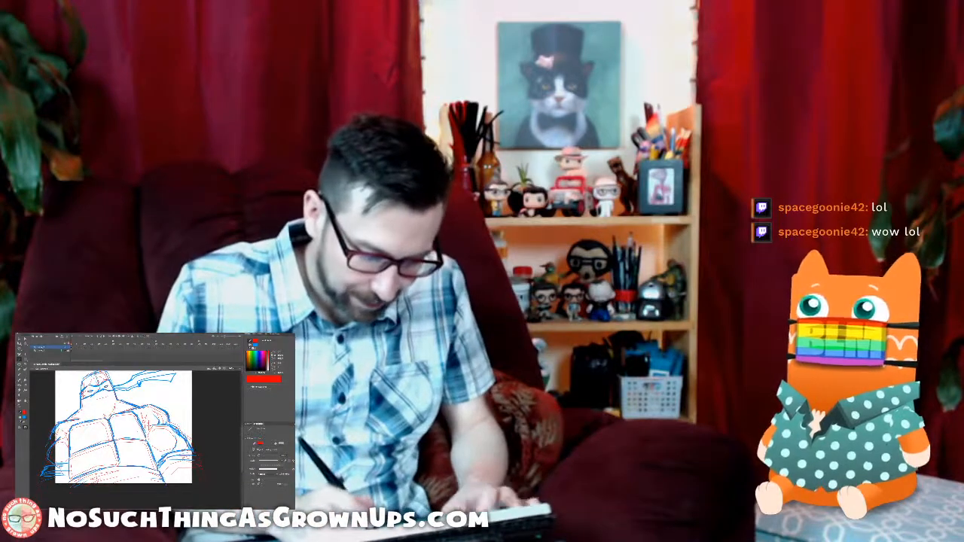
left_click_drag(73, 380, 152, 428)
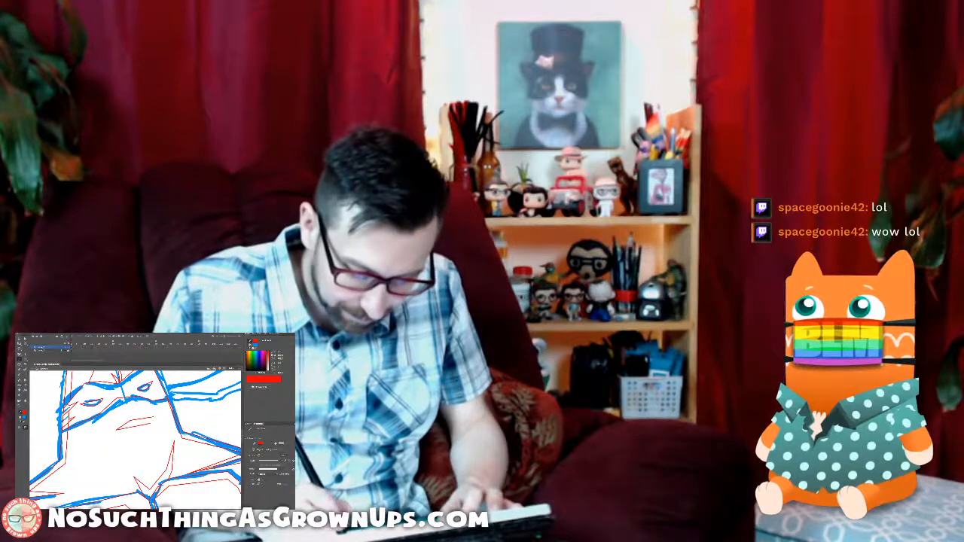
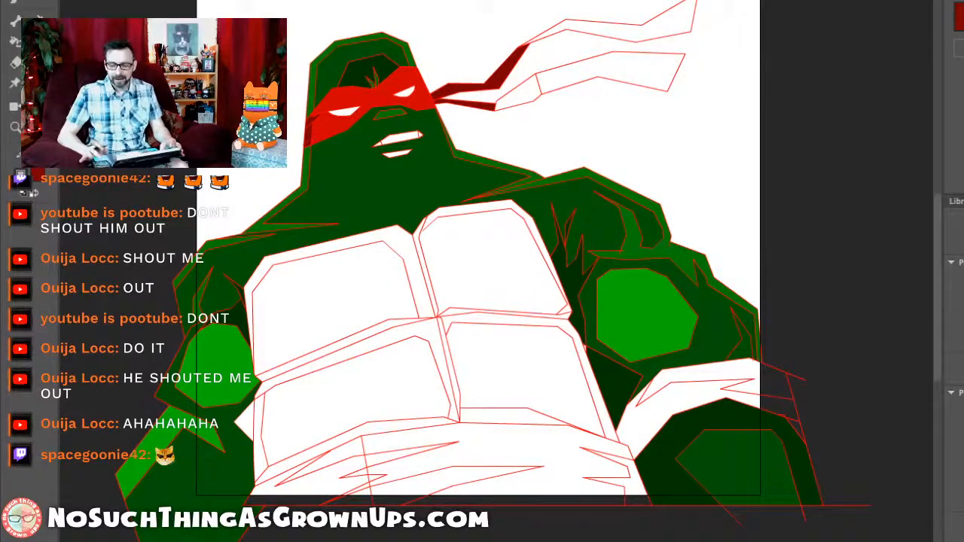
Step: Sample the bright red of the mask and fill both trailing bandana tails with it
left_click(497, 264)
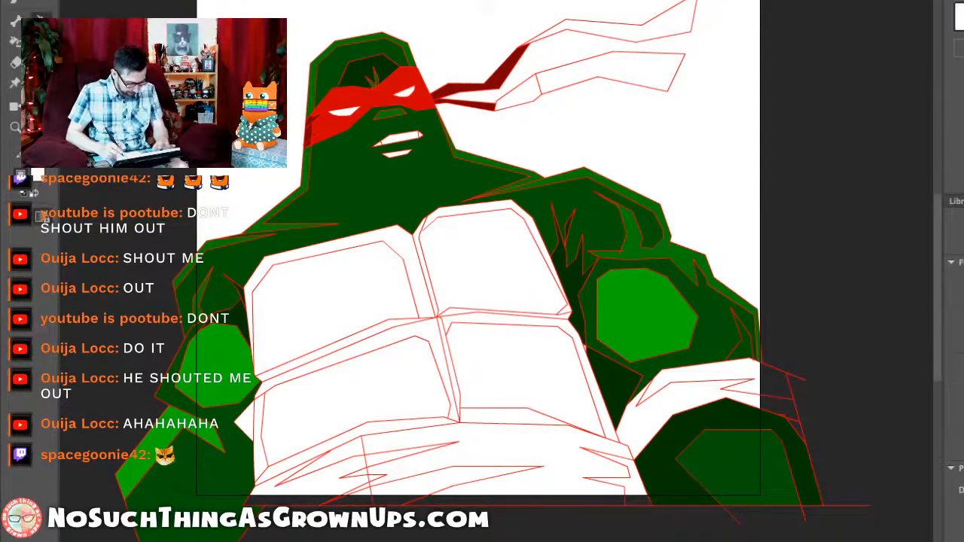
mouse_move(483, 301)
left_mouse_down()
mouse_move(498, 261)
mouse_move(479, 296)
mouse_move(525, 259)
mouse_move(502, 304)
left_mouse_up()
left_click(407, 83)
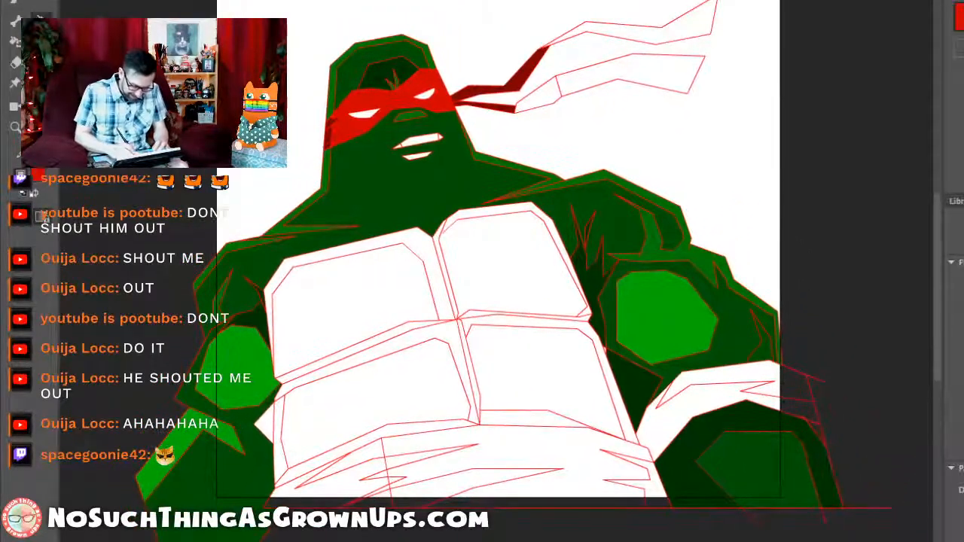
left_click_drag(399, 29, 681, 254)
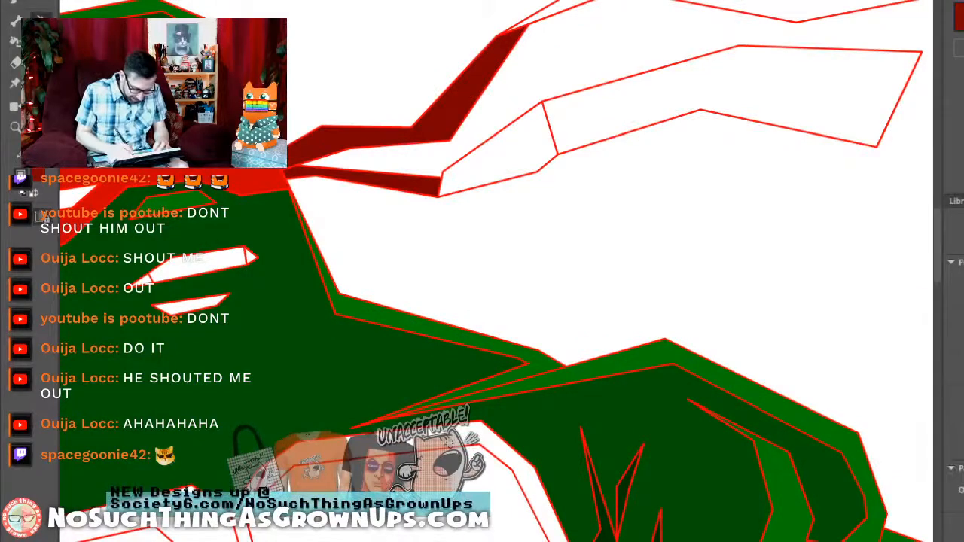
key("i")
left_click(260, 183)
left_click(799, 9)
left_click_drag(738, 60, 692, 108)
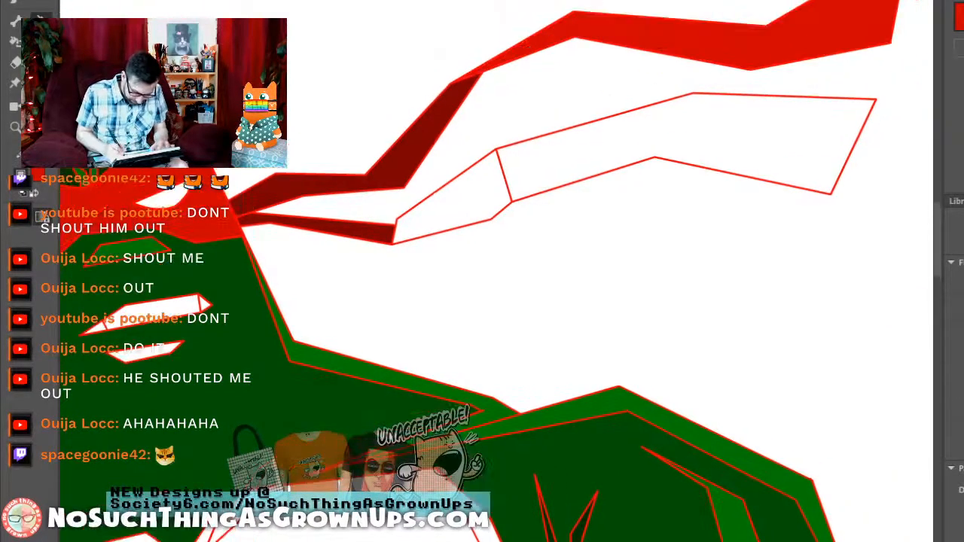
left_click(682, 128)
key("ctrl+minus")
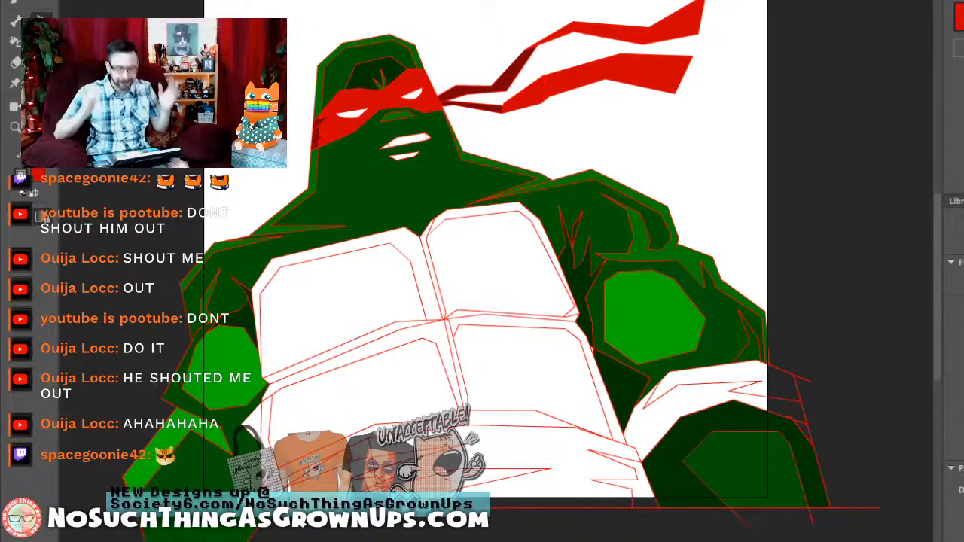
Step: Draw a crease line across the lower bandana tail's fold and fill the resulting wedge with dark red
key("n")
left_click_drag(500, 30, 649, 293)
left_click_drag(438, 58, 513, 181)
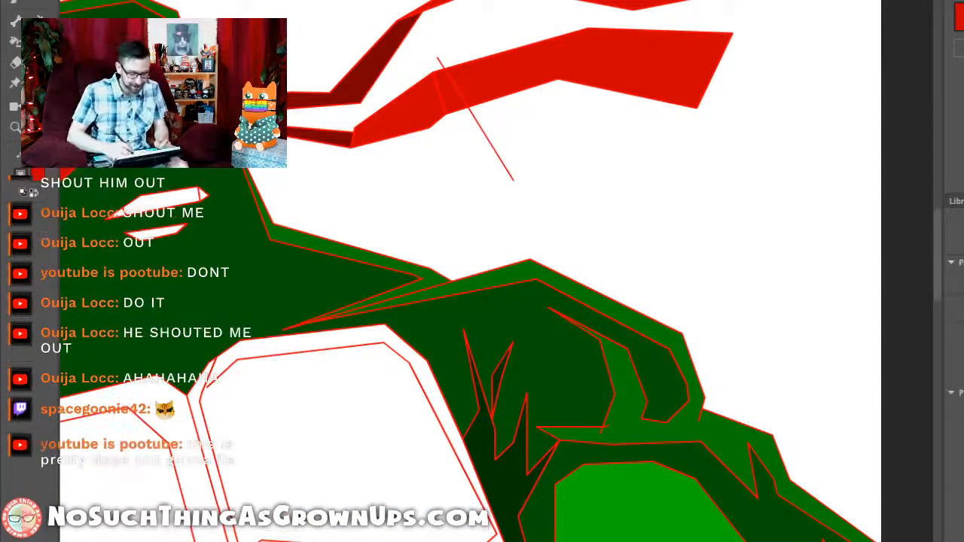
key("ctrl+minus")
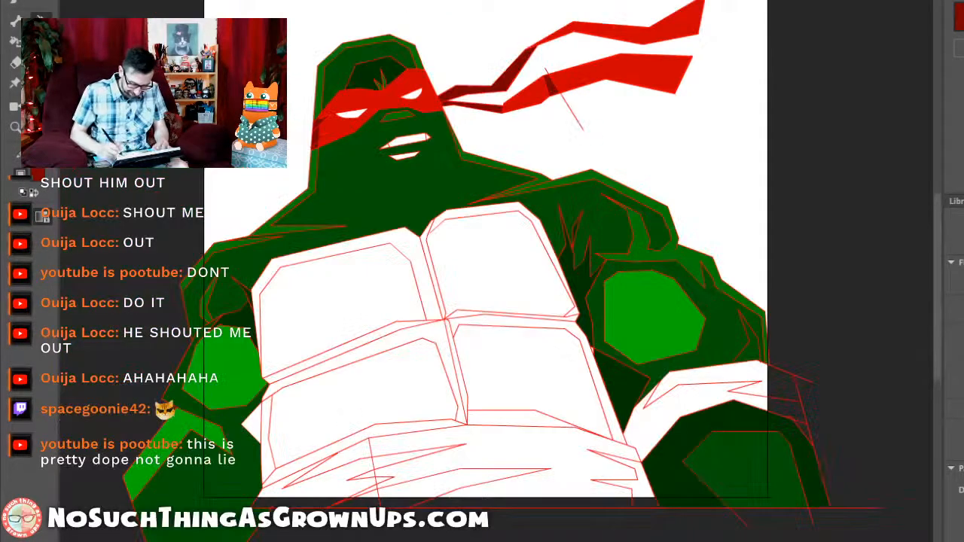
Step: Draw a diagonal shading line across the wide end of the lower bandana tail, through its lower corner
left_click_drag(568, 121, 660, 177)
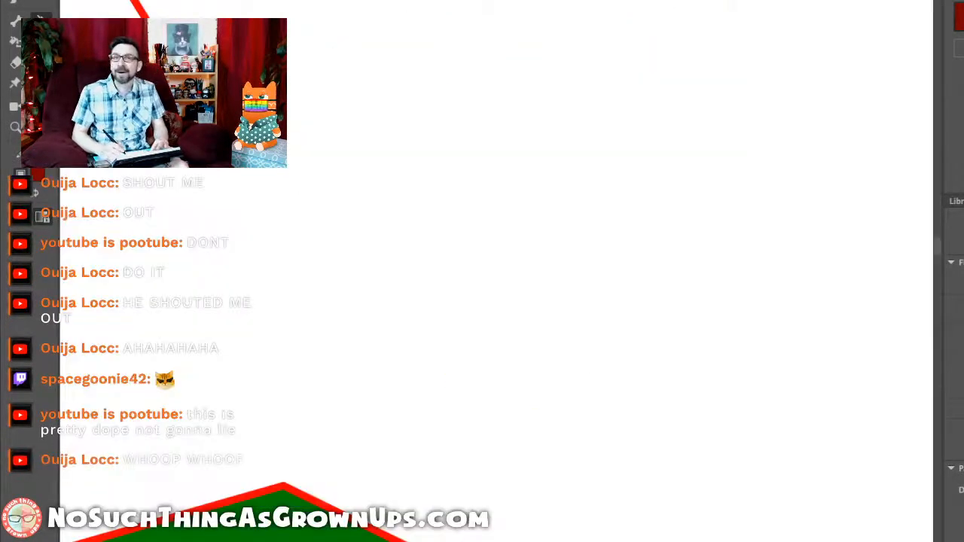
key("ctrl+0")
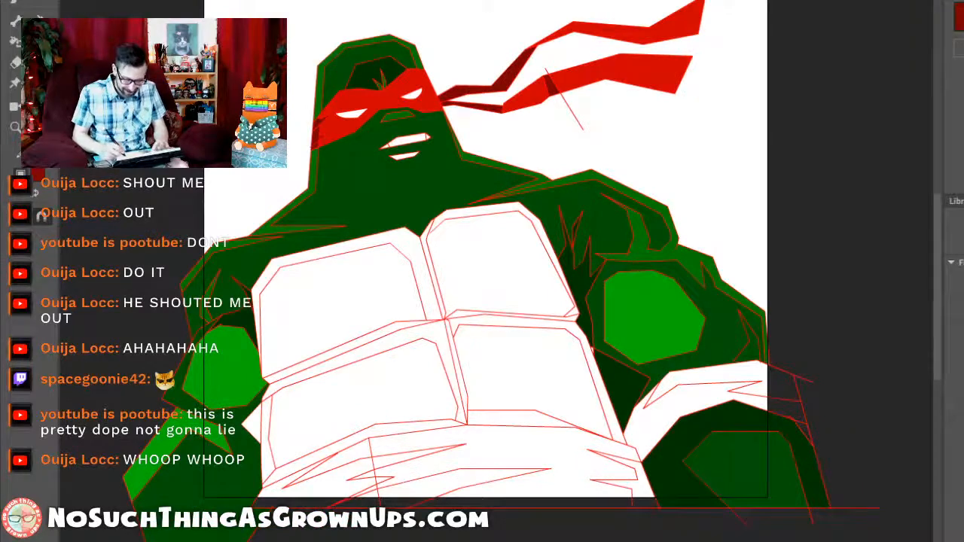
left_click_drag(602, 1, 713, 243)
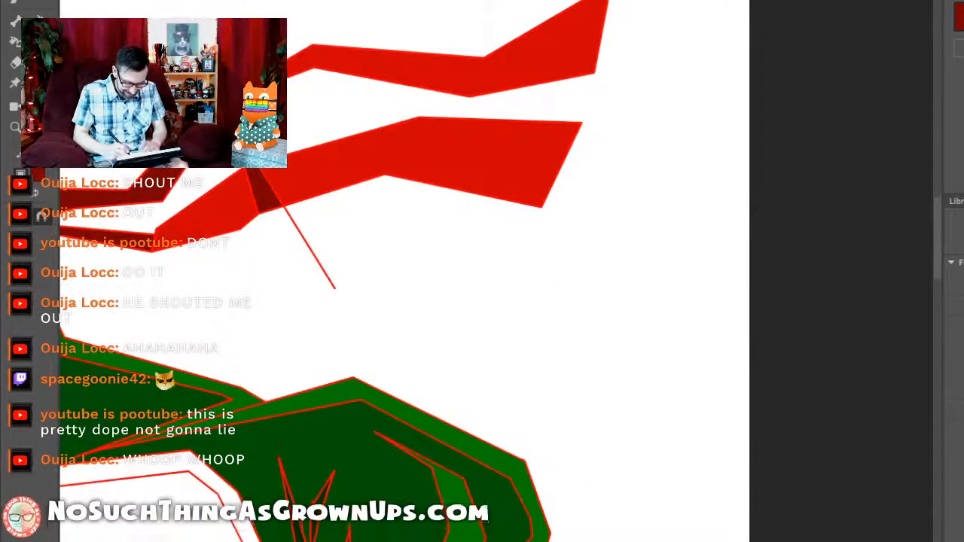
left_click_drag(541, 208, 570, 238)
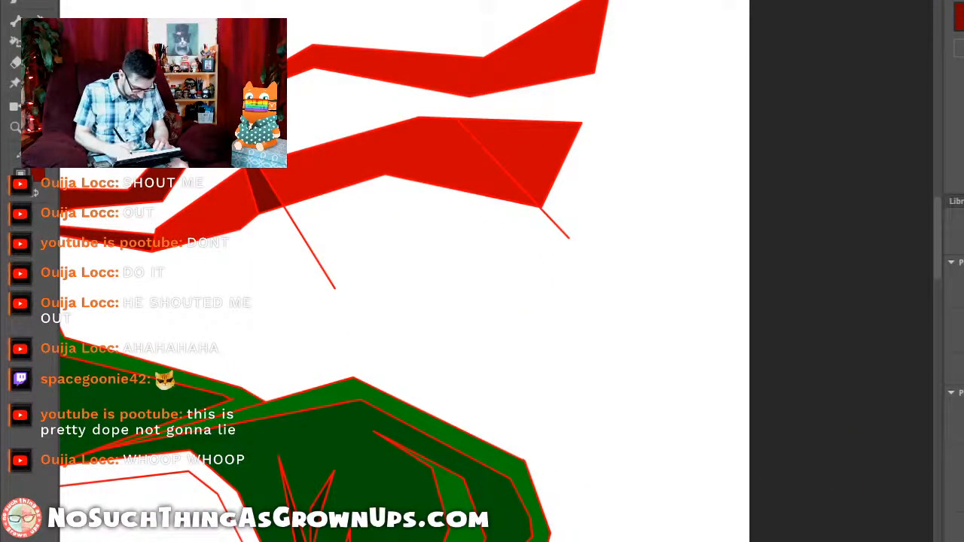
Step: Fill the wide end of the lower bandana tail, beyond the diagonal shading line, with a slightly darker red
left_click_drag(500, 143, 549, 144)
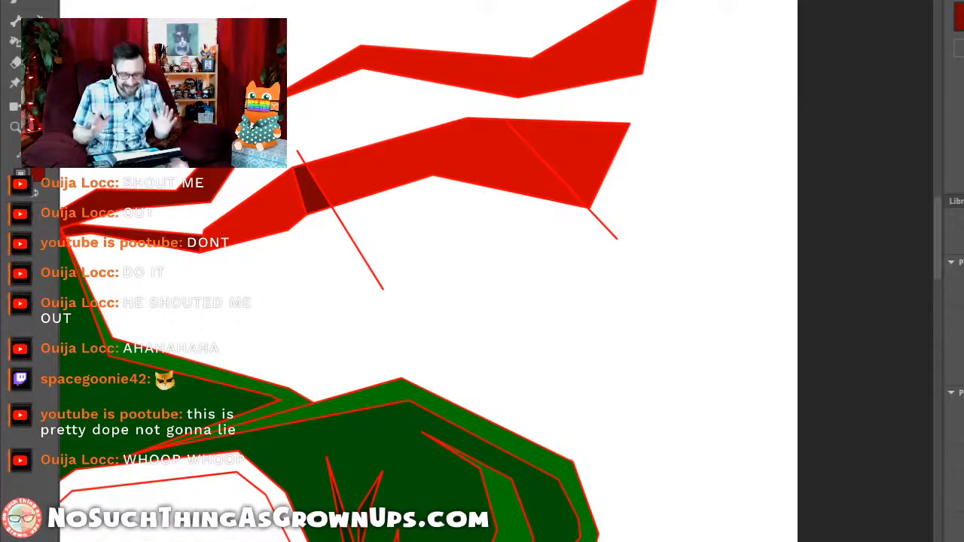
left_click(422, 155)
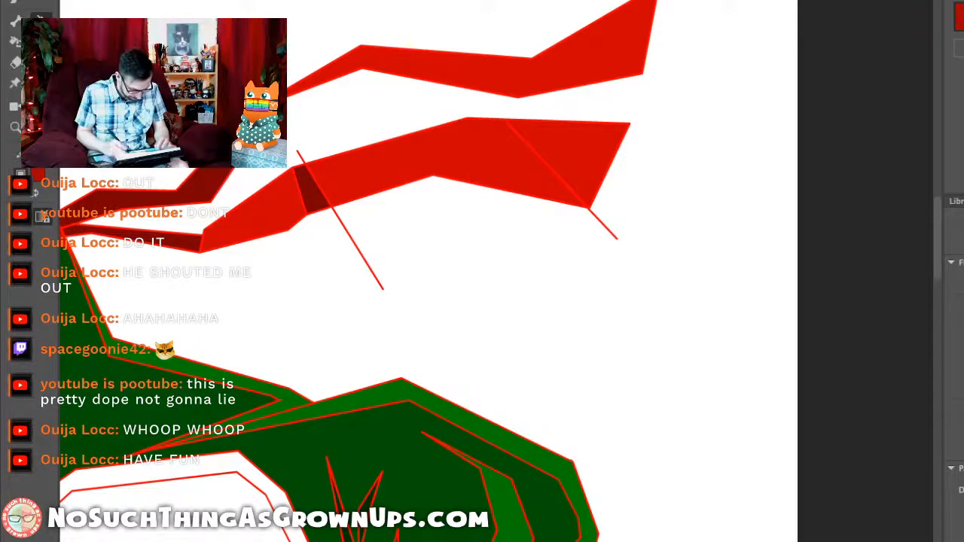
left_click(577, 157)
key("ctrl+2")
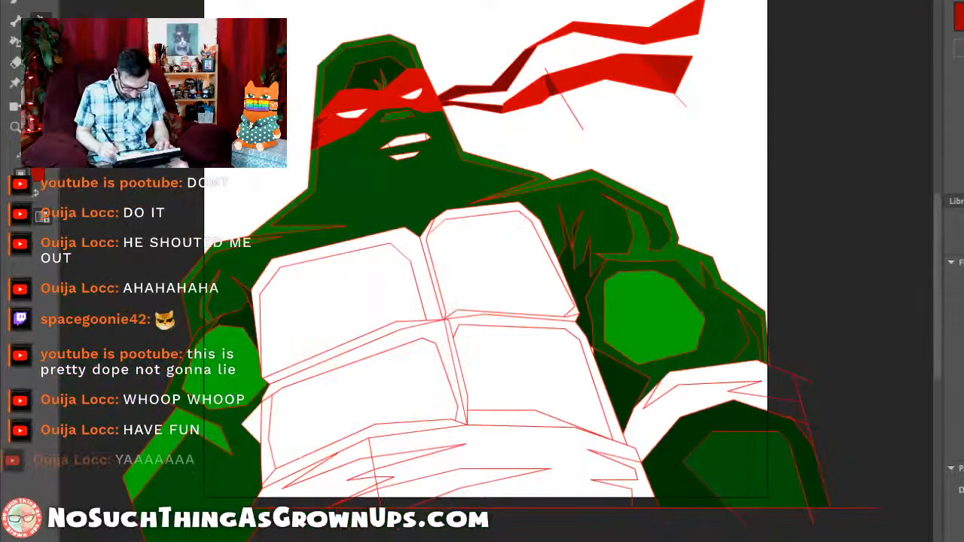
Step: Fill the lower lip shape and both corners of the mouth with very dark green, leaving the teeth white
left_click_drag(386, 44, 602, 403)
left_click_drag(331, 17, 453, 284)
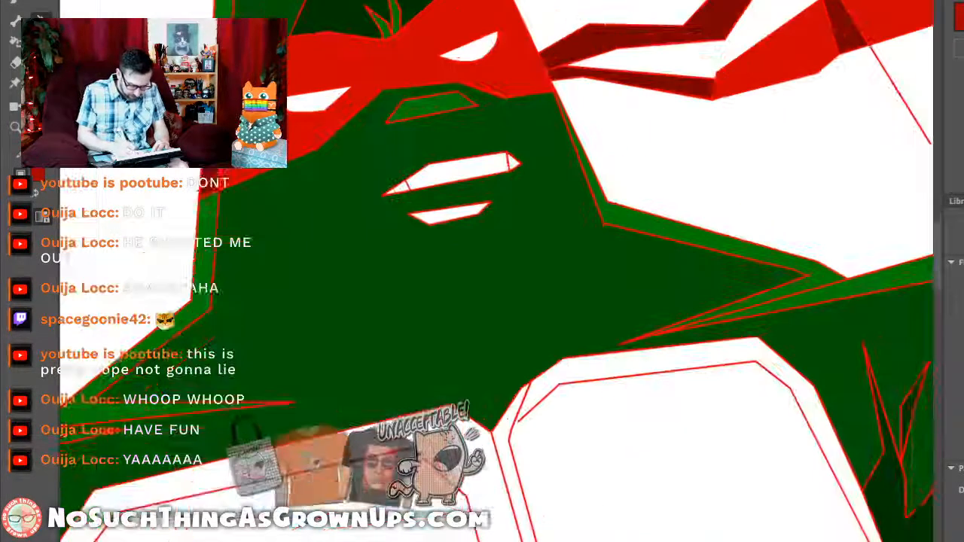
key("v")
left_click(452, 287)
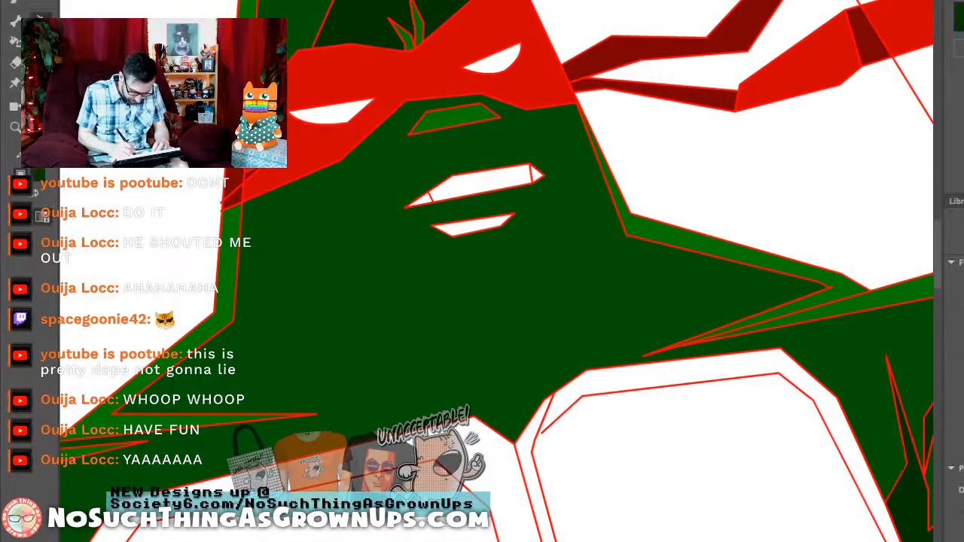
left_click(473, 226)
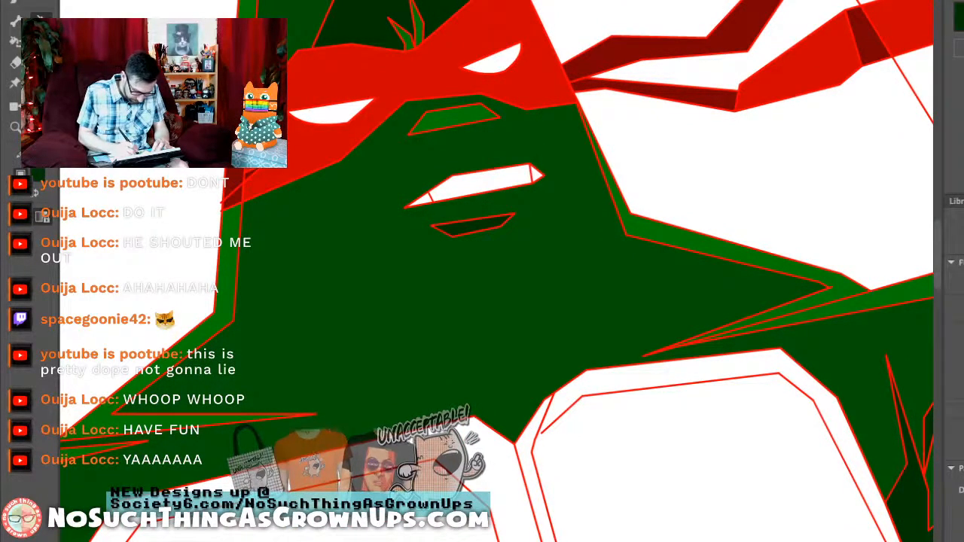
key("i")
left_click(497, 62)
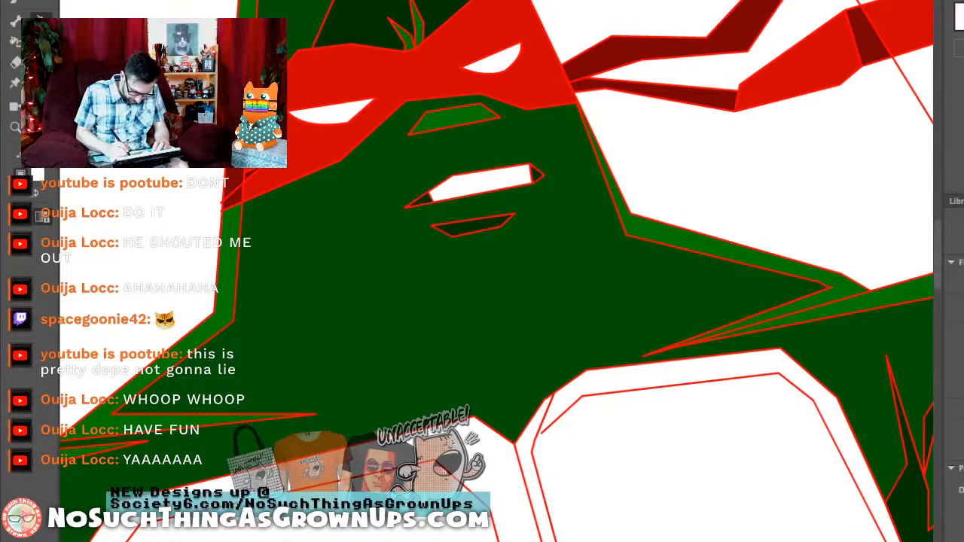
Step: Choose a golden ochre fill colour and fill the two upper chest plates with it
key("ctrl+2")
key("ctrl+space")
left_click_drag(290, 87, 565, 277)
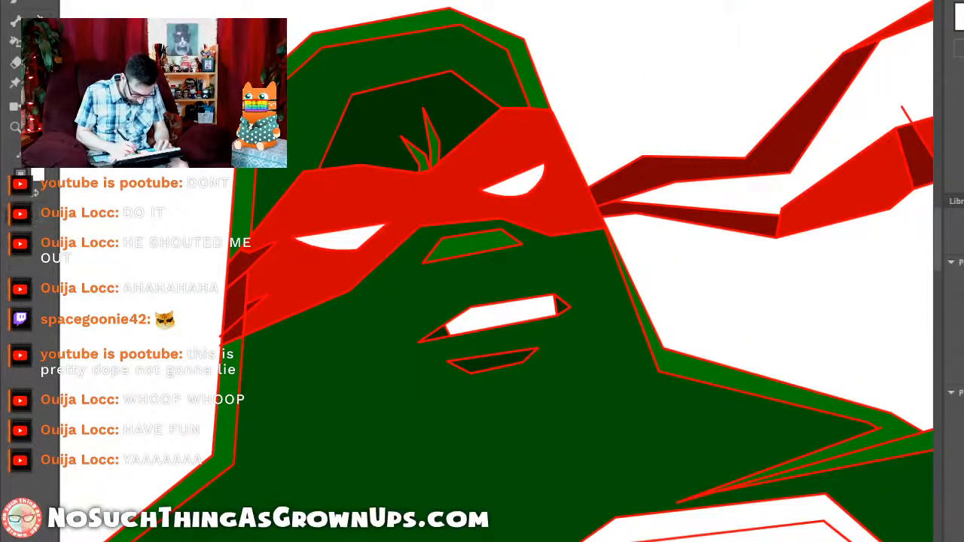
key("ctrl+2")
left_click_drag(482, 301, 517, 259)
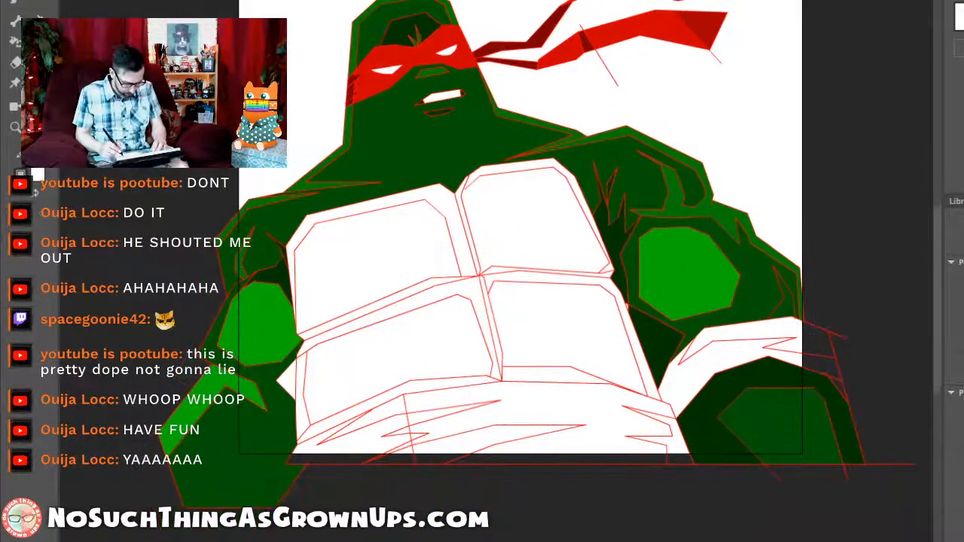
left_click_drag(299, 51, 525, 410)
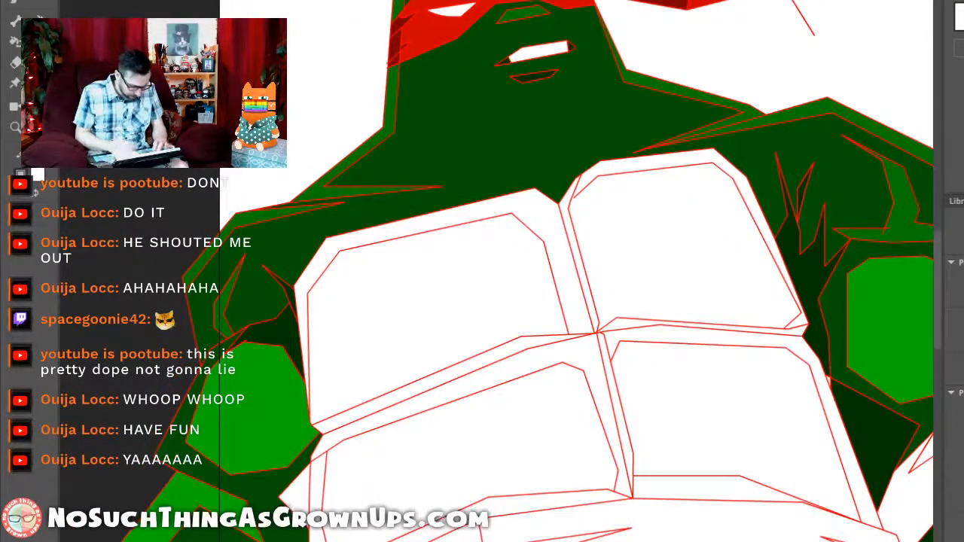
left_click(959, 17)
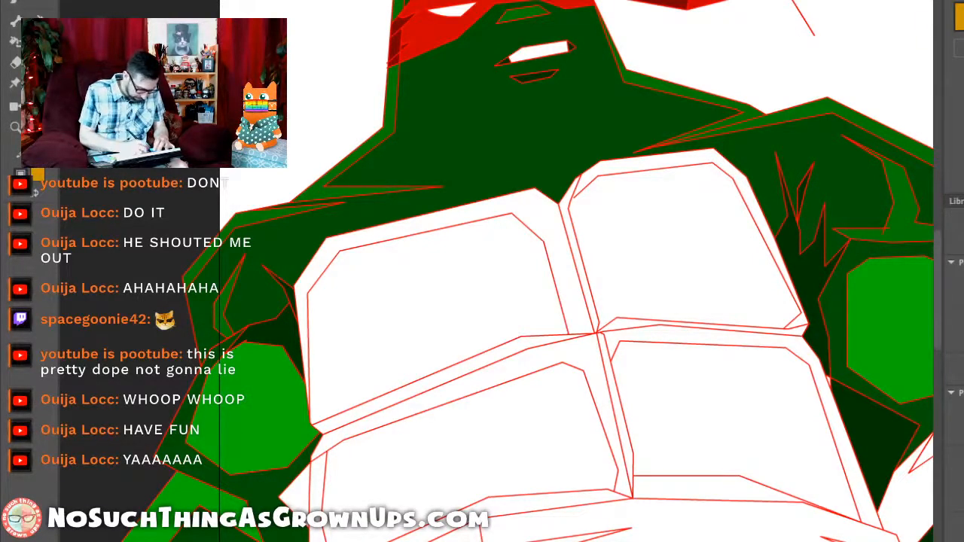
left_click(554, 218)
left_click(576, 205)
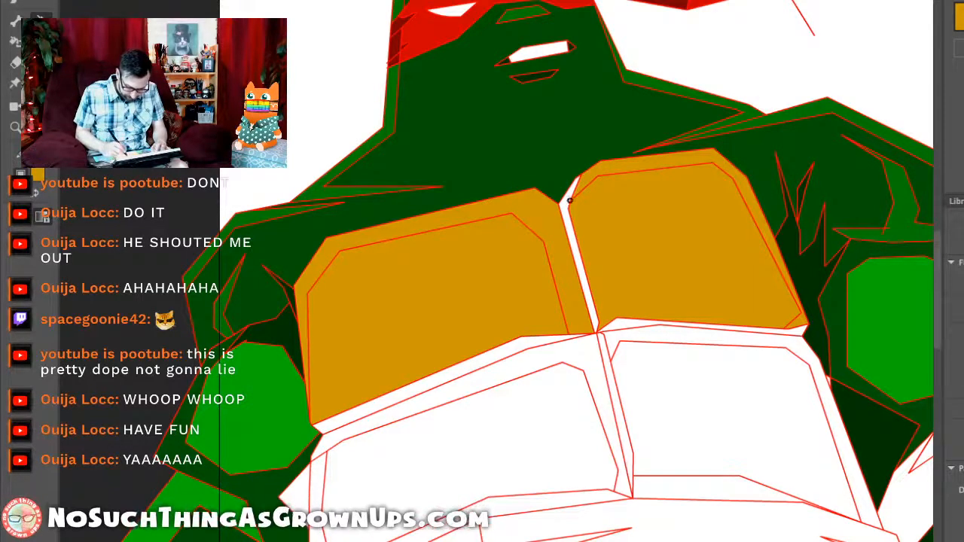
Step: Fill the narrow vertical gap between the two upper chest plates with dark brown
left_click_drag(565, 249, 593, 345)
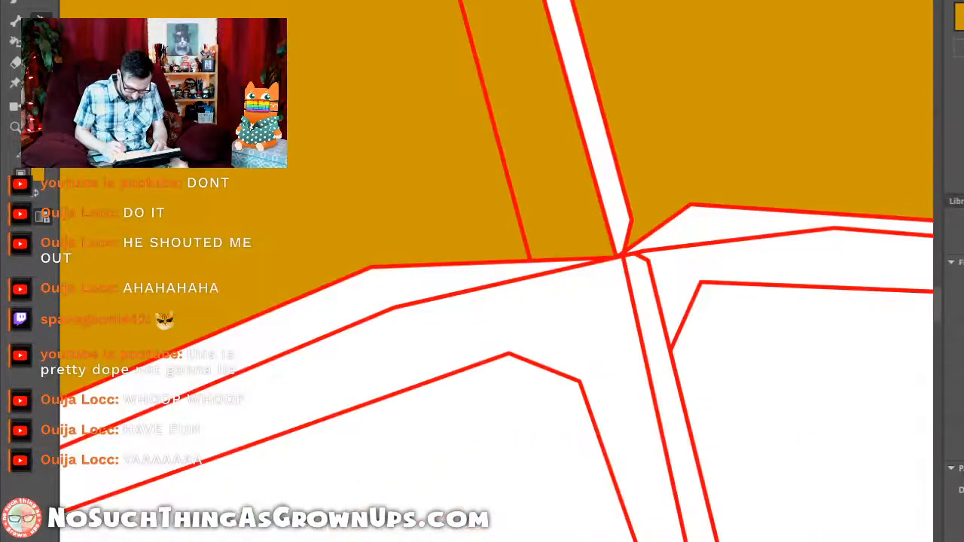
mouse_move(531, 260)
left_mouse_down()
mouse_move(535, 275)
mouse_move(533, 261)
mouse_move(476, 290)
mouse_move(482, 256)
mouse_move(514, 221)
left_mouse_up()
key("ctrl+3")
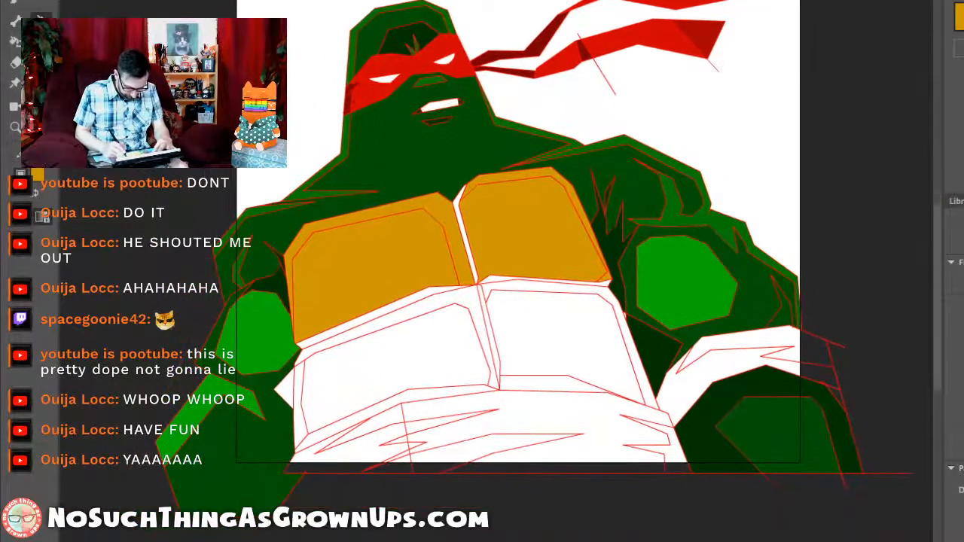
left_click_drag(417, 101, 516, 393)
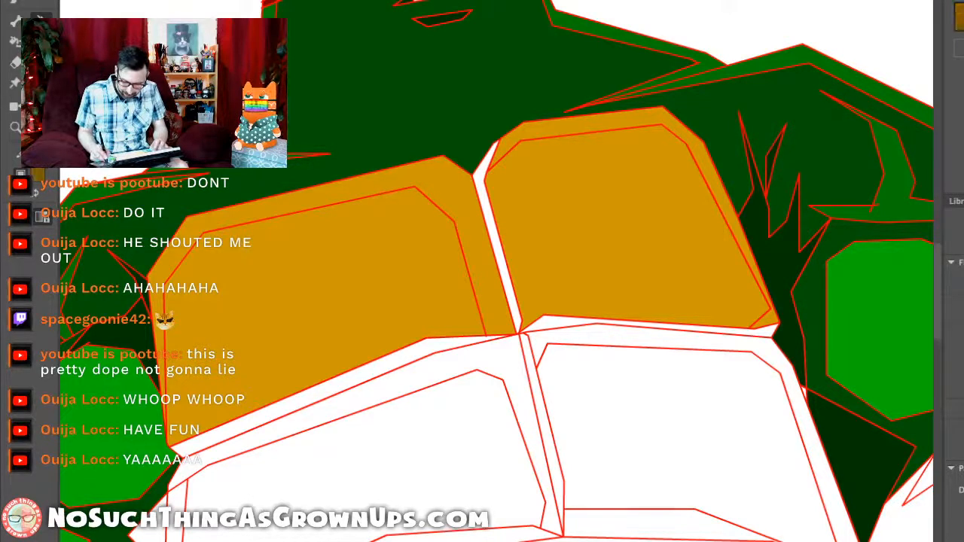
left_click(489, 215)
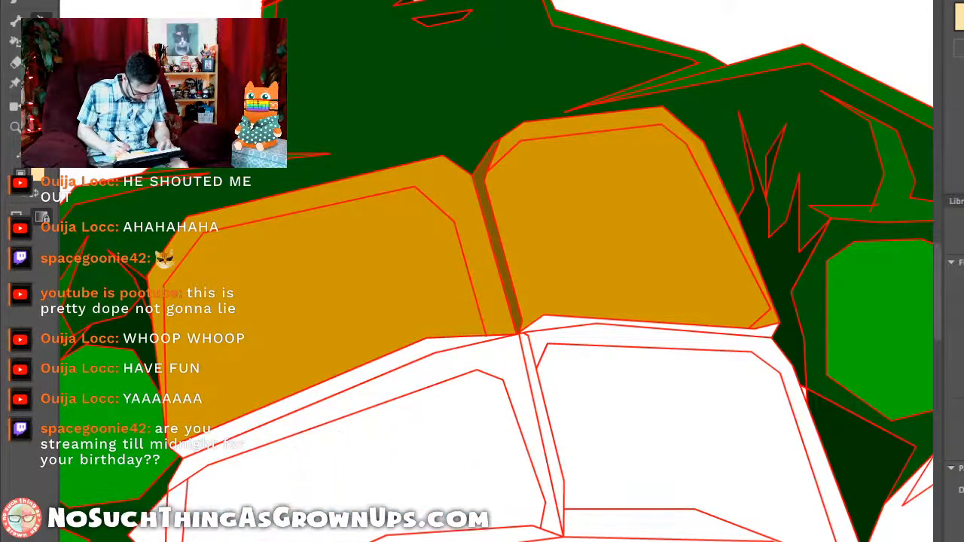
Step: Fill the rims of the two upper chest plates with pale cream and undo the stray cream fill on the body
left_click(447, 187)
left_click(595, 123)
key("ctrl+2")
left_click(430, 181)
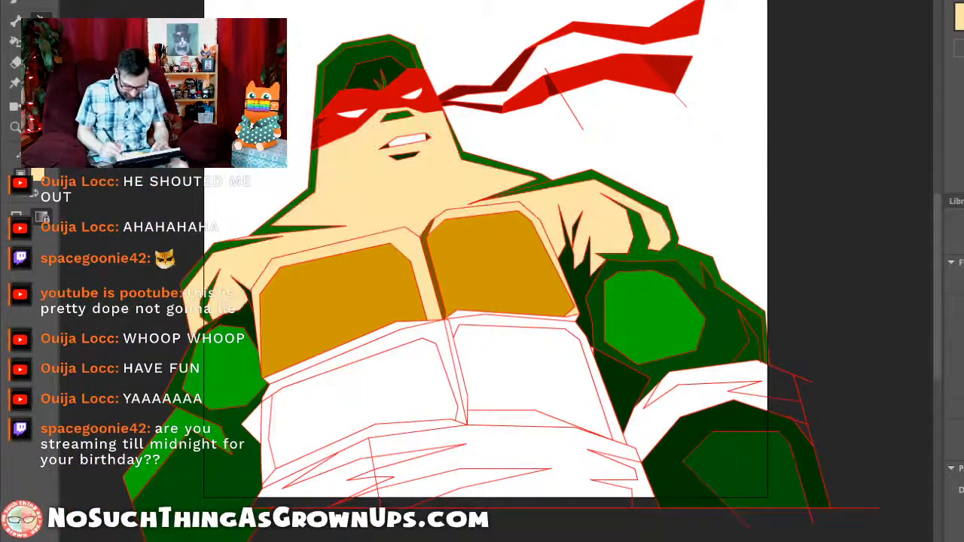
key("ctrl+z")
Step: Fill the strip beneath the upper-left chest plate and the rim of the lower-right plate with pale cream
left_click_drag(452, 339, 498, 281)
left_click(431, 273)
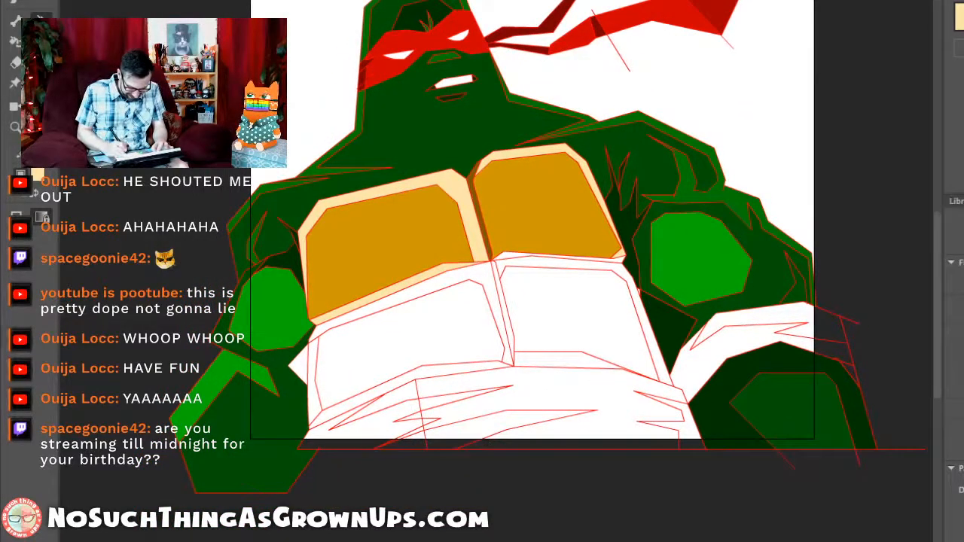
left_click(614, 266)
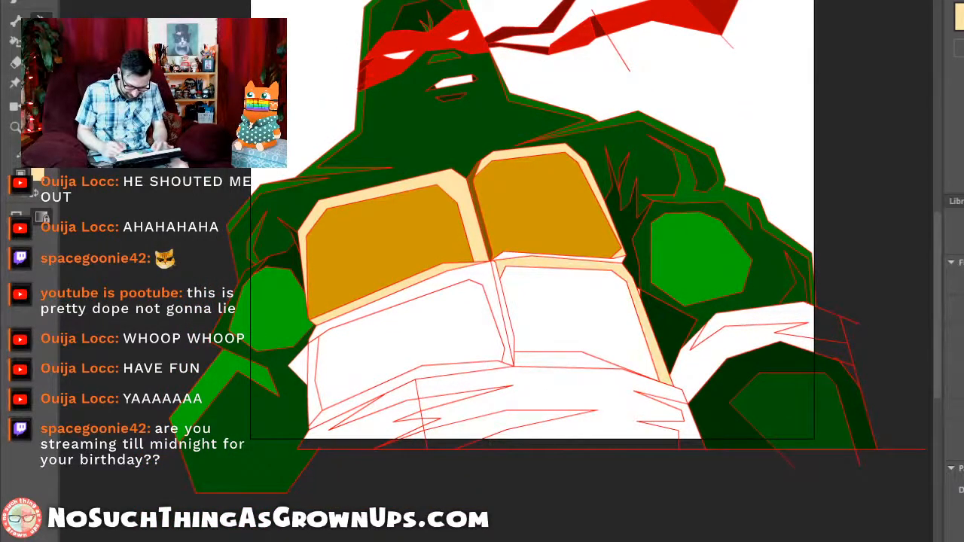
Step: Fill the horizontal gap beneath the upper-right chest plate with dark brown
left_click_drag(458, 121, 556, 434)
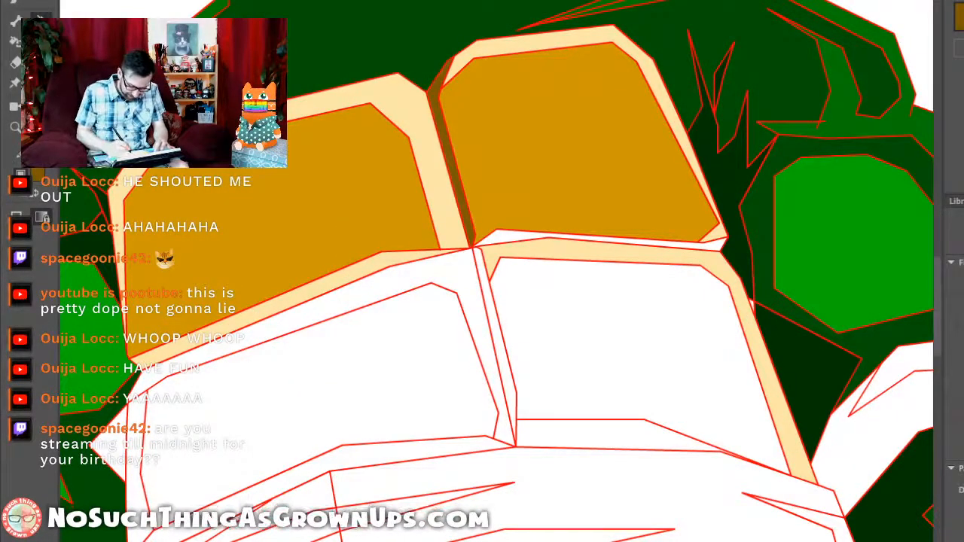
left_click(544, 236)
key("ctrl+2")
left_click_drag(497, 316, 505, 283)
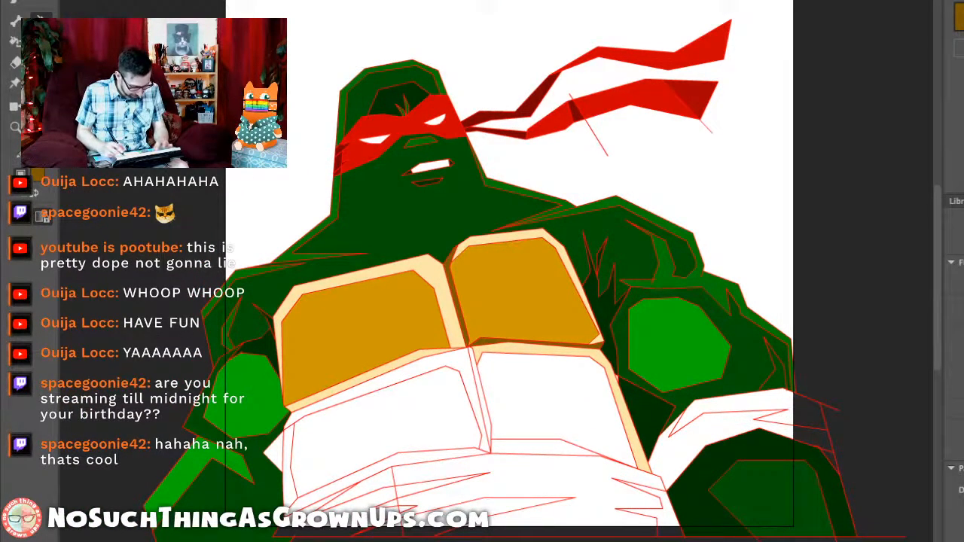
Step: Fill the strip beneath the upper-left chest plate with dark brown and the rim of the lower-left plate with pale cream
left_click_drag(482, 301, 535, 229)
key("ctrl+equal")
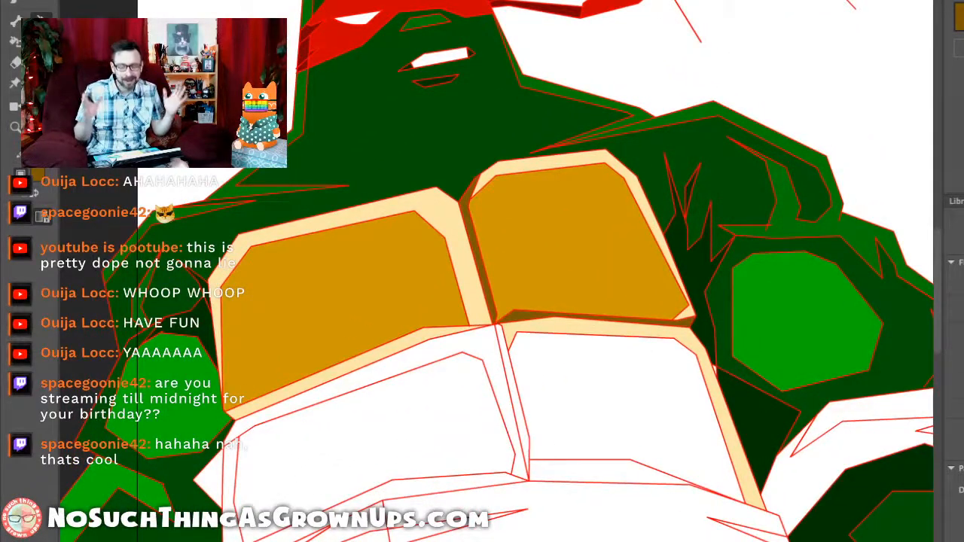
left_click_drag(482, 301, 522, 255)
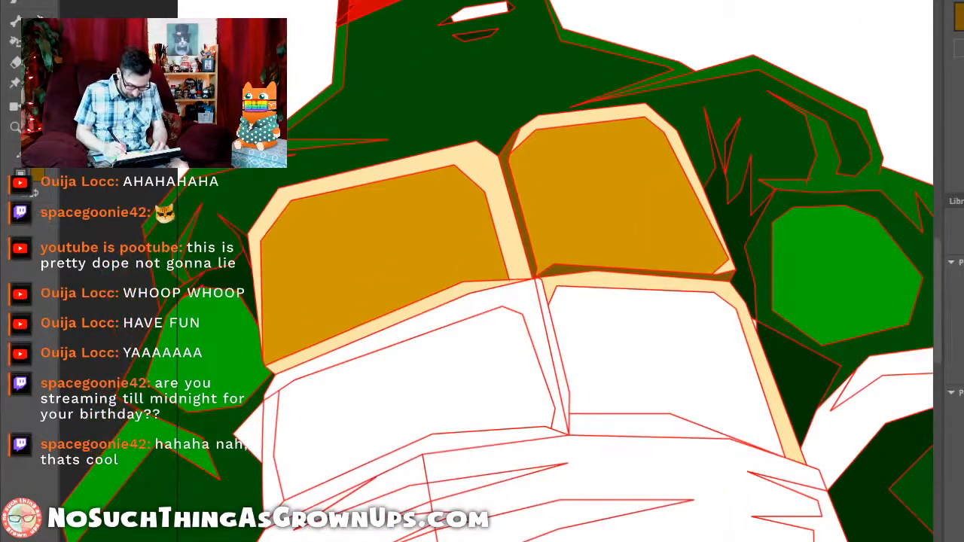
left_click_drag(482, 301, 505, 271)
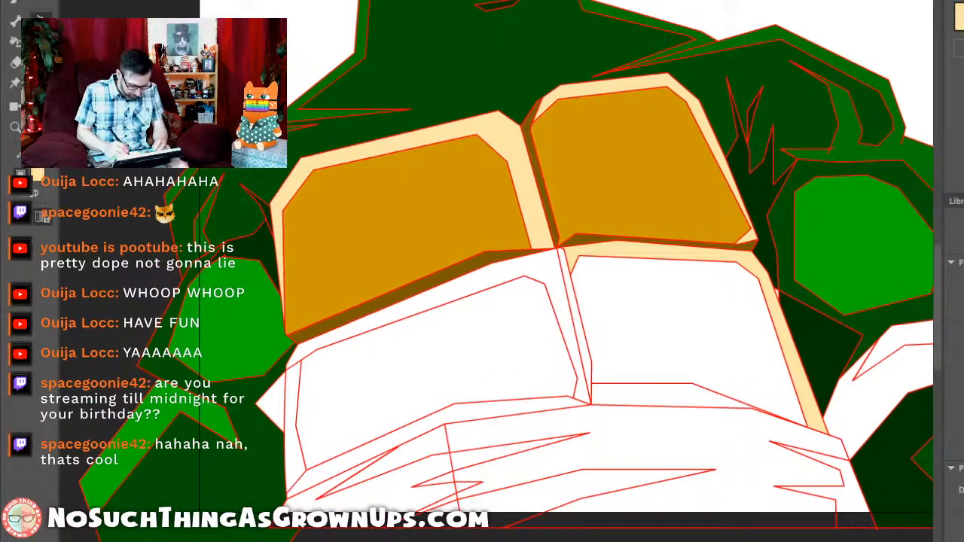
left_click_drag(482, 301, 499, 263)
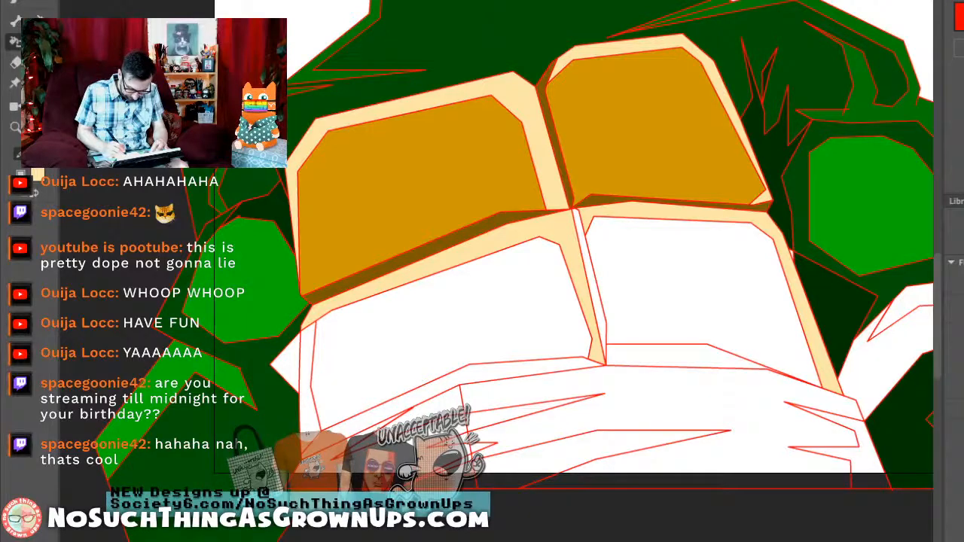
Step: Fill the narrow vertical gap between the two lower chest plates with dark brown
key("i")
left_click(556, 143)
left_click(678, 286)
key("ctrl+z")
left_click(593, 283)
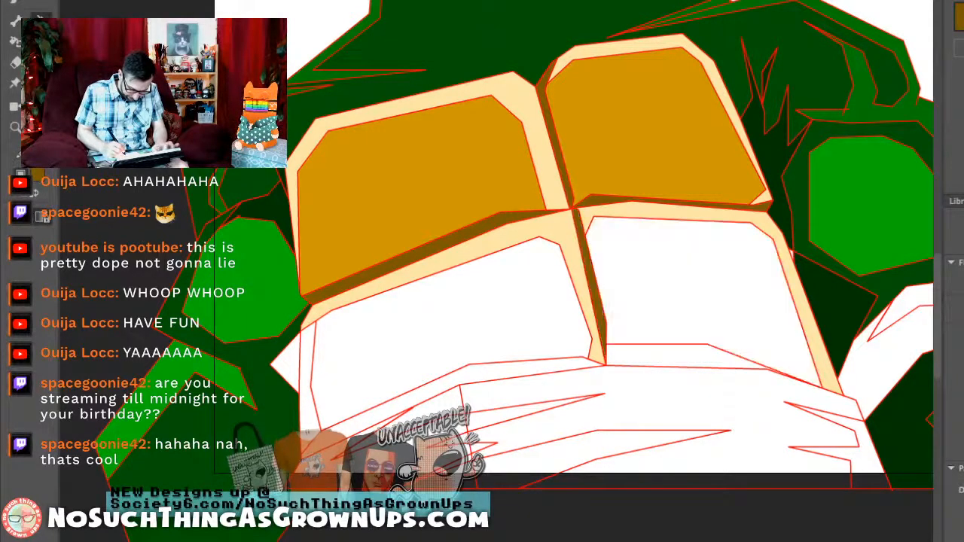
Step: Fill the two lower chest plates with golden ochre and the white triangle beside the lower-left plate with dark green
key("ctrl+2")
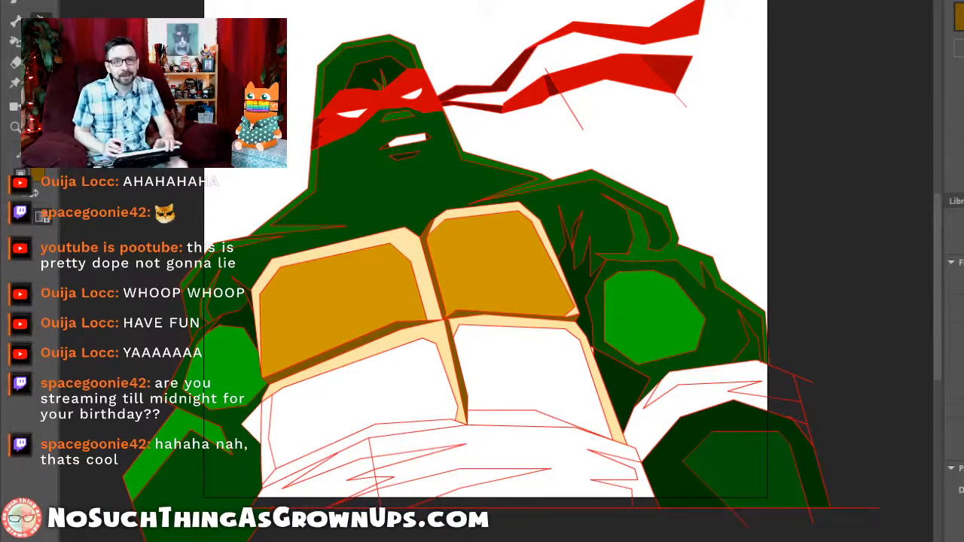
mouse_move(422, 362)
left_mouse_down()
mouse_move(498, 285)
mouse_move(534, 219)
left_mouse_up()
left_click(445, 320)
left_click(606, 293)
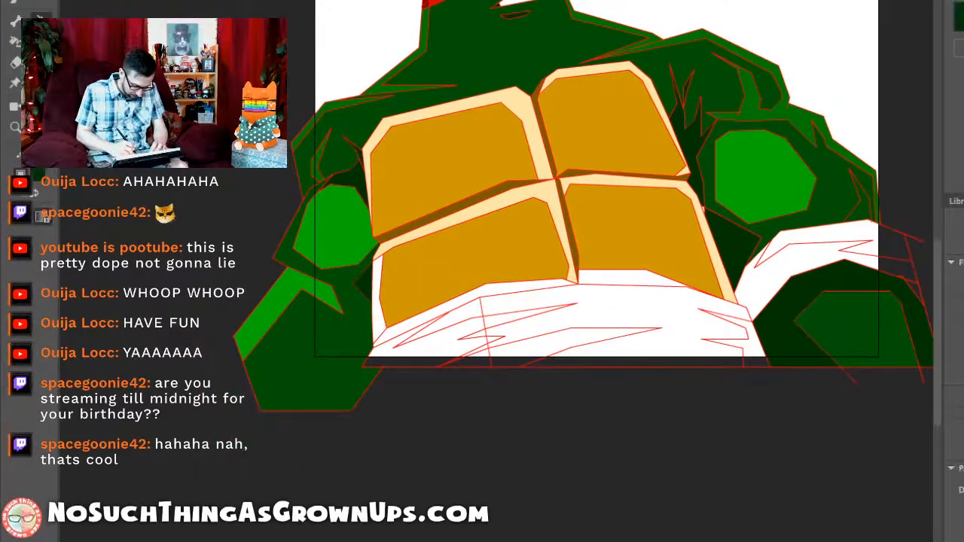
Step: Fill the leftover white sliver between the lower-right chest plate and the adjacent arm with dark green
left_click_drag(534, 219, 495, 253)
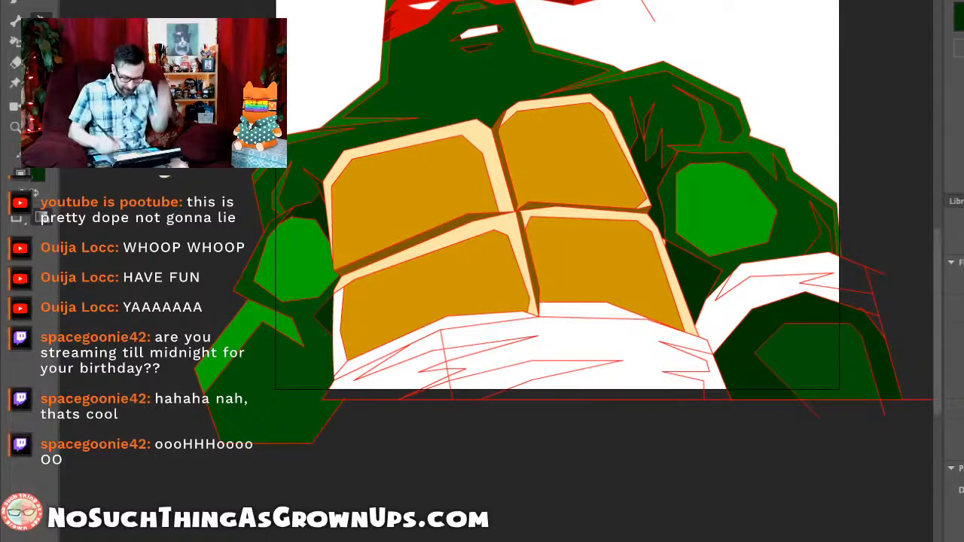
left_click_drag(641, 263, 600, 245)
left_click_drag(528, 173, 752, 313)
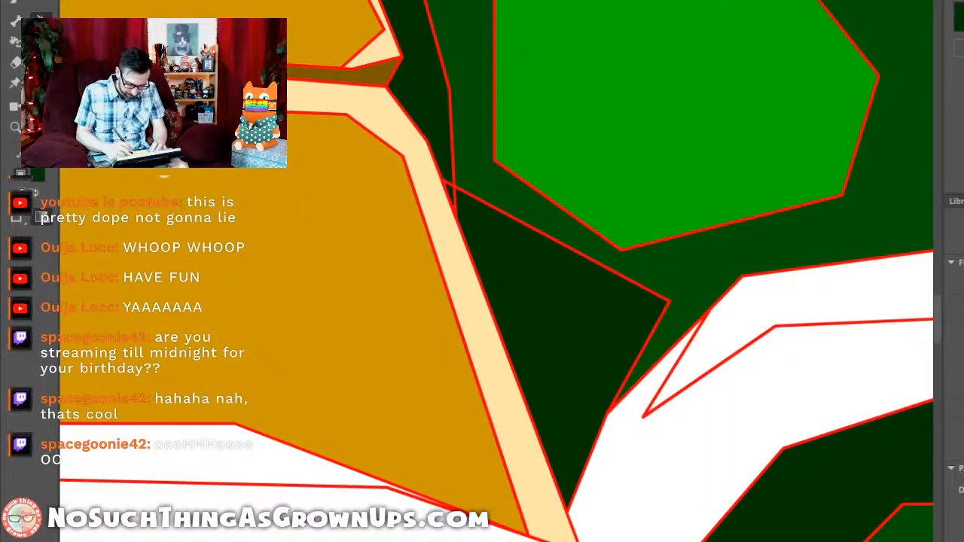
key("ctrl+2")
mouse_move(482, 332)
left_mouse_down()
mouse_move(503, 265)
mouse_move(497, 303)
left_mouse_up()
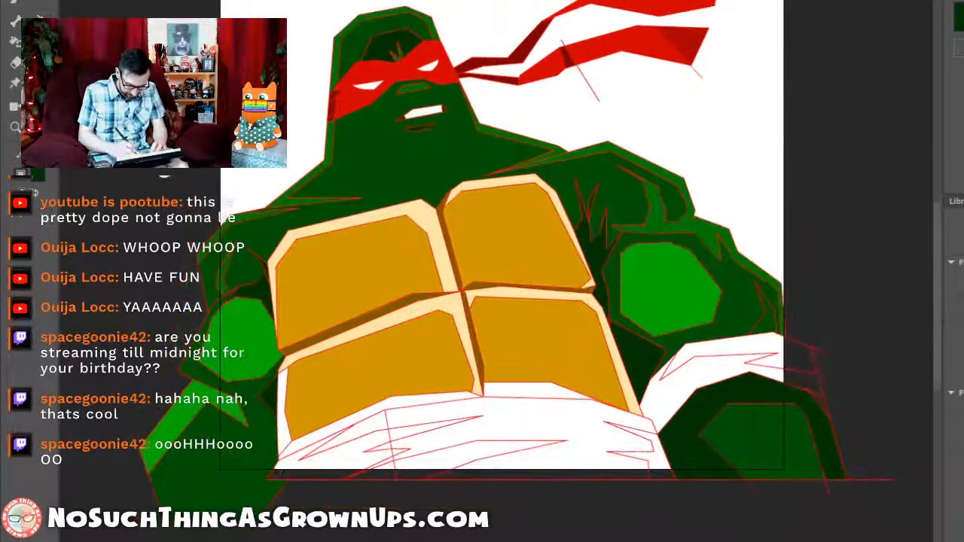
Step: Fill the band wrapped around the arm on the right with the bandana's bright red and shade its lower part dark red
left_click(626, 47)
left_click(716, 368)
left_click(727, 346)
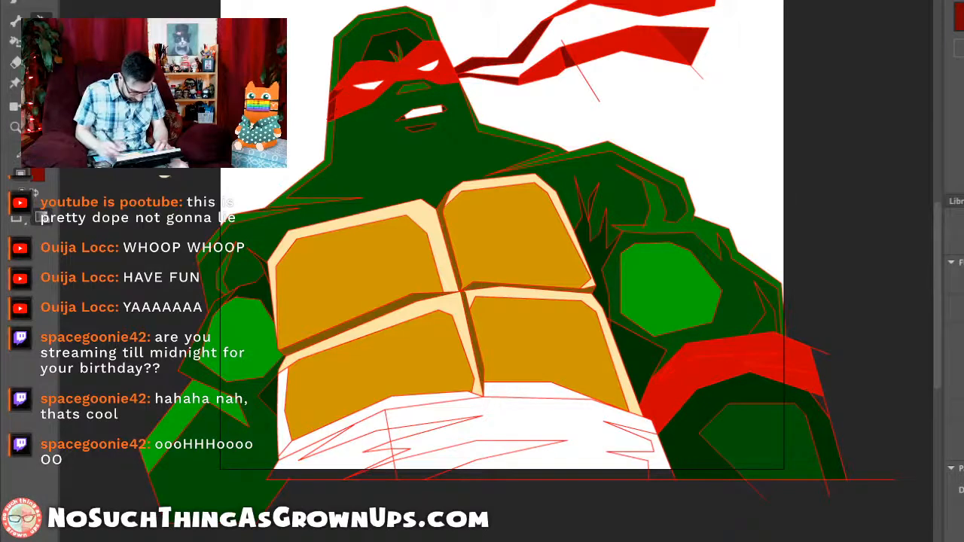
left_click(708, 380)
left_click_drag(497, 301, 519, 289)
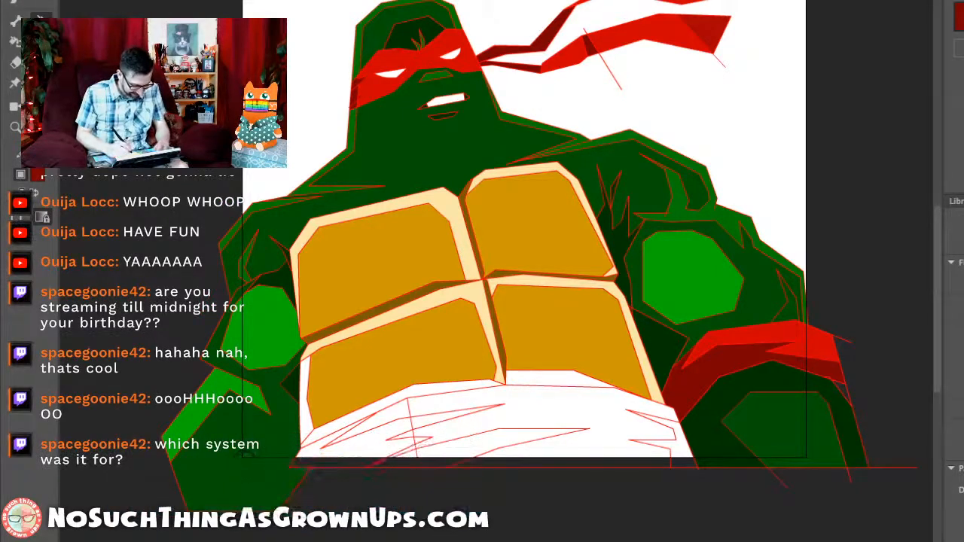
left_click_drag(482, 301, 493, 265)
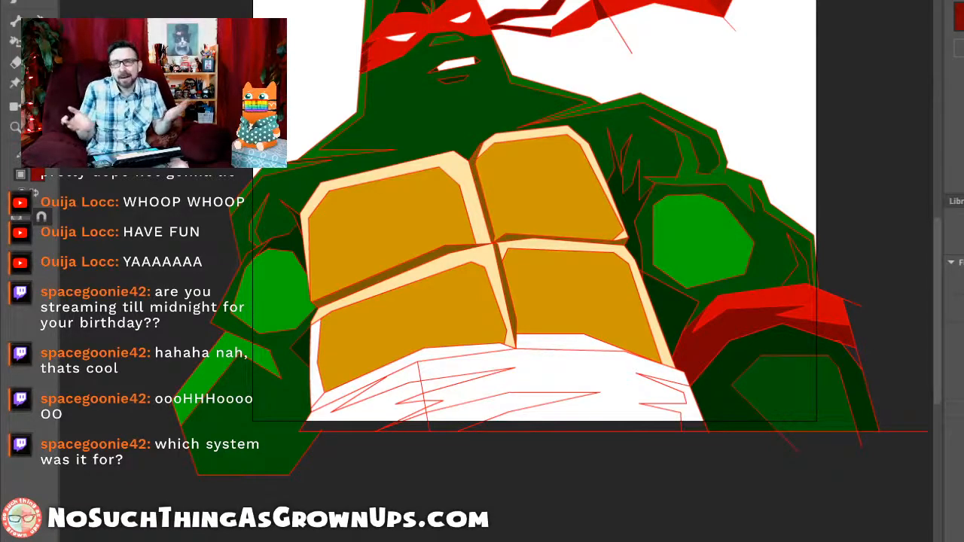
scroll(482, 260, "up", 5)
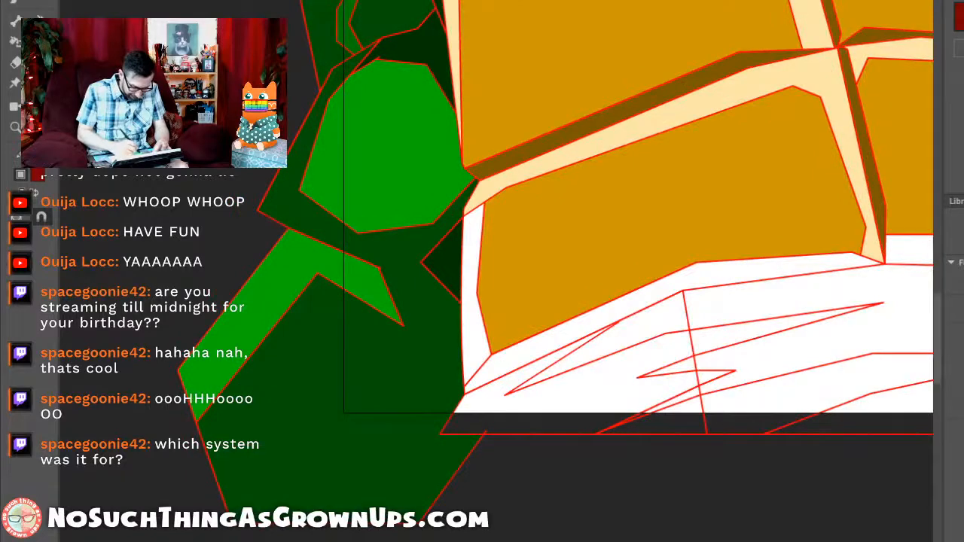
Step: Draw straight lines for a band across the arm on the left and fill its lower part with dark red
left_click_drag(241, 290, 310, 281)
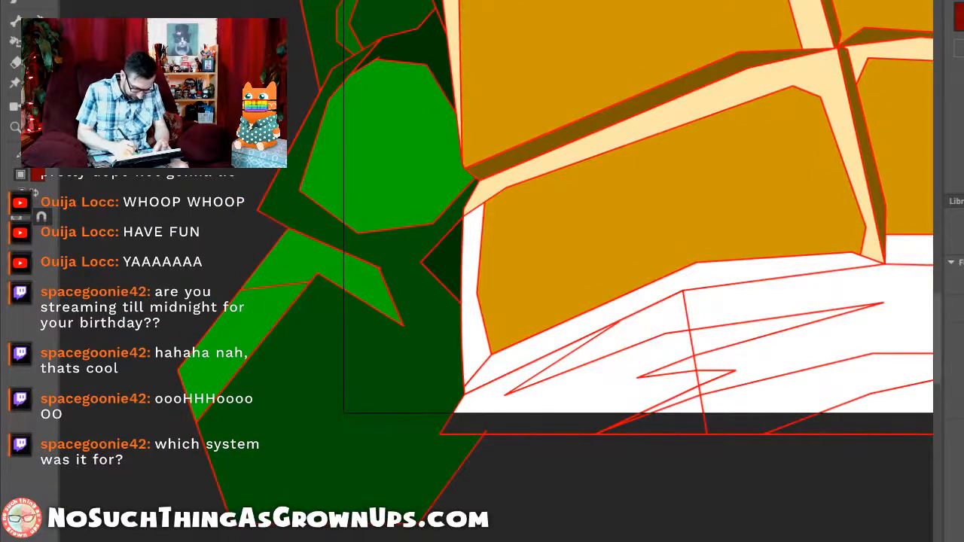
left_click_drag(266, 257, 279, 230)
left_click_drag(557, 301, 429, 289)
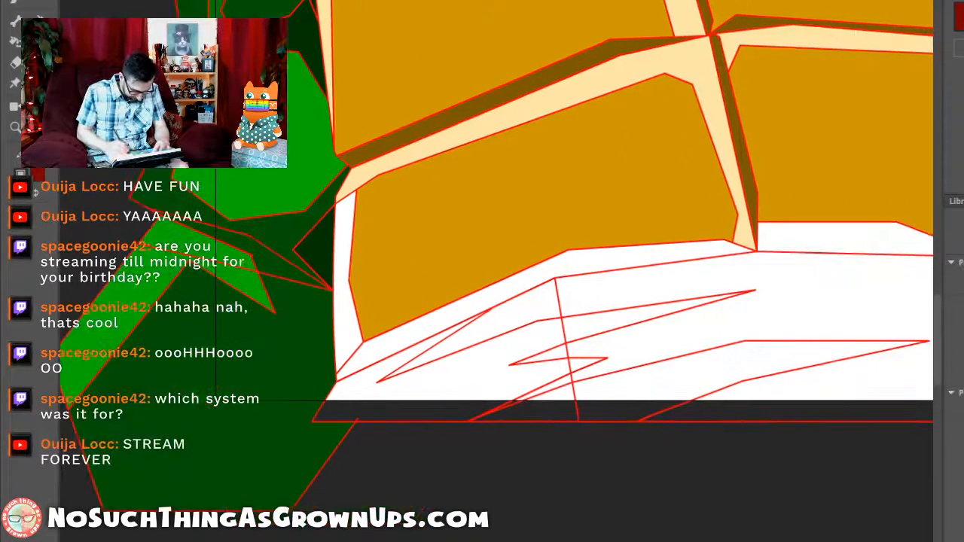
left_click_drag(528, 289, 436, 263)
key("ctrl+minus")
left_click_drag(444, 321, 475, 239)
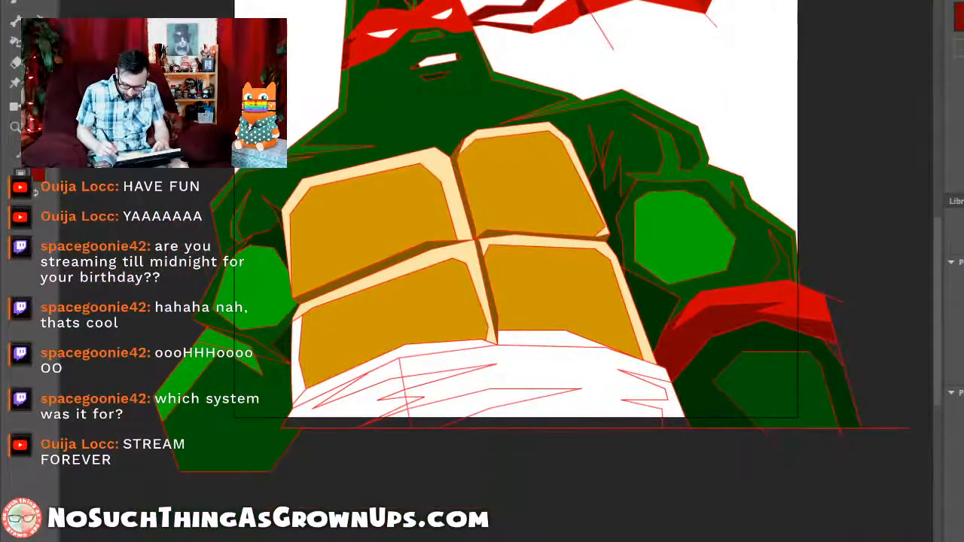
left_click(225, 339)
left_click(258, 348)
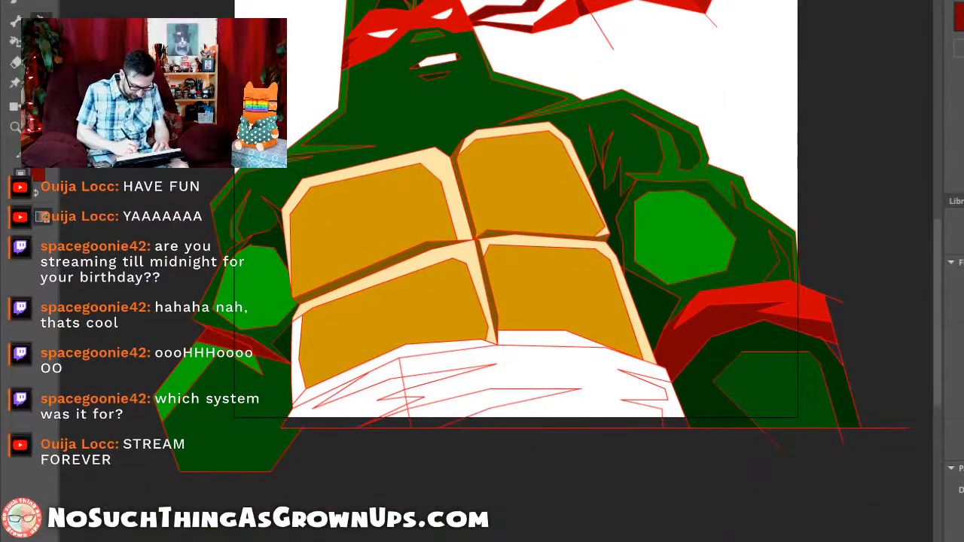
Step: Outline the upper part of the left arm's band with straight lines and fill it with the bandana's bright red
scroll(183, 401, "up", 3)
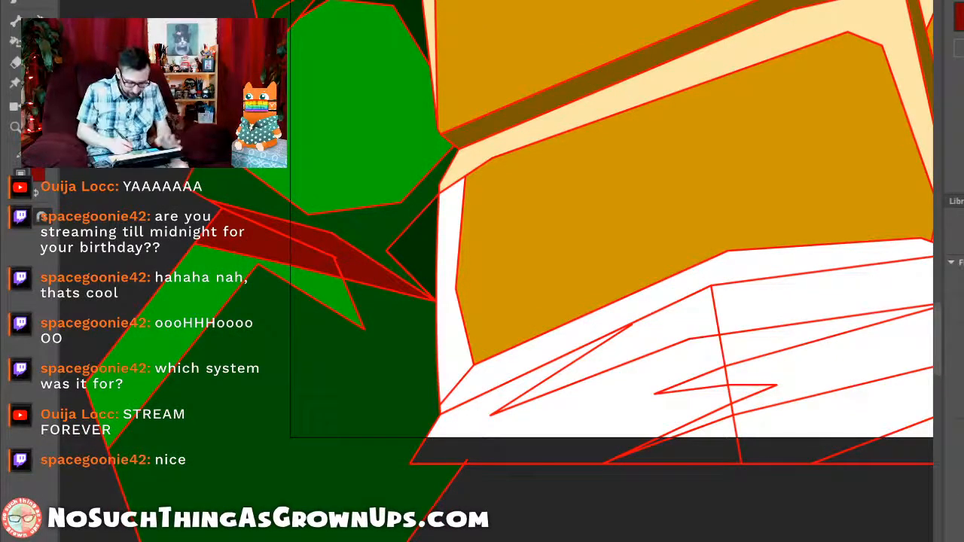
left_click_drag(352, 183, 363, 191)
mouse_move(363, 191)
left_mouse_down()
mouse_move(440, 236)
mouse_move(440, 228)
left_mouse_up()
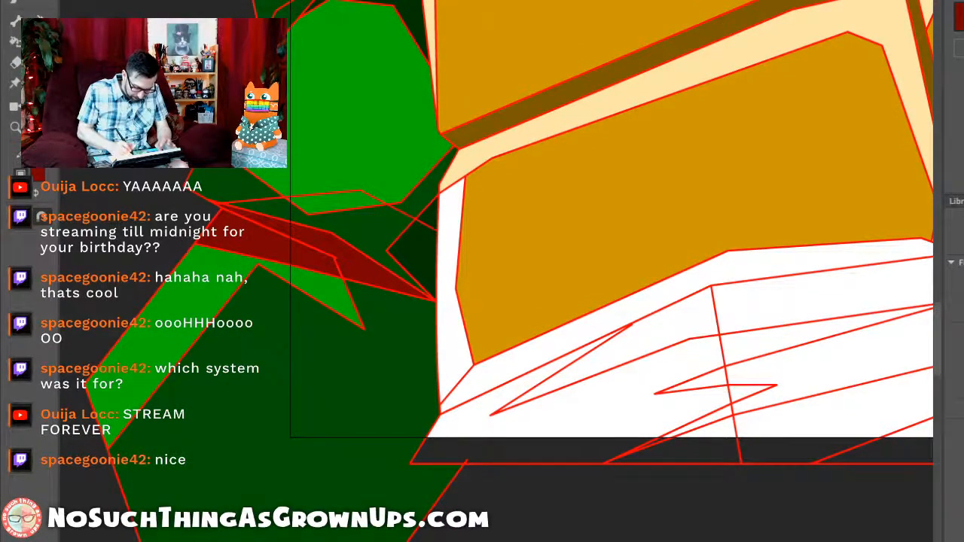
key("ctrl+2")
left_click_drag(482, 316, 497, 242)
key("k")
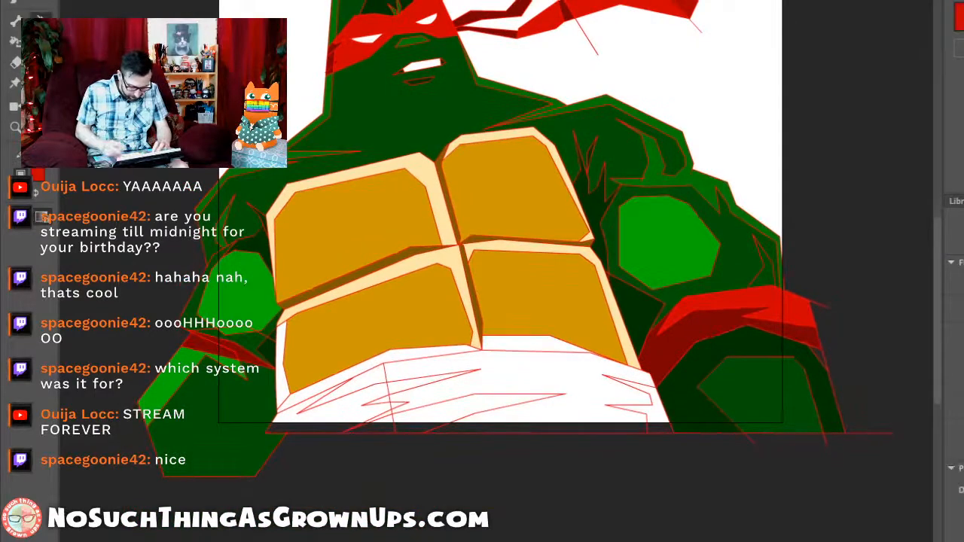
left_click(248, 344)
left_click_drag(215, 305, 335, 384)
left_click(473, 290)
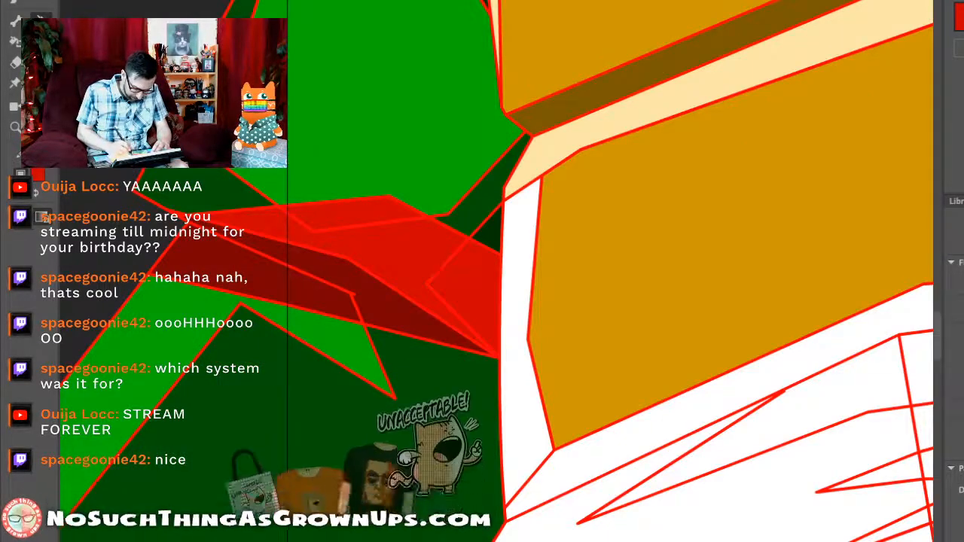
Step: Fill the white edges beside and beneath the two lower chest plates with the dark brown used between the plates
key("ctrl+2")
left_click_drag(483, 301, 471, 249)
left_click_drag(482, 361, 479, 229)
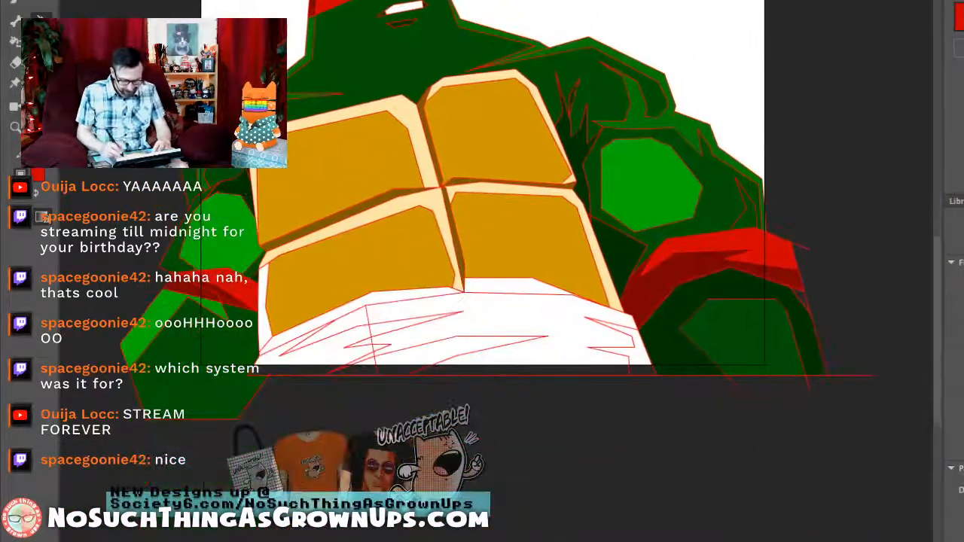
left_click_drag(386, 139, 510, 443)
key("i")
left_click(526, 181)
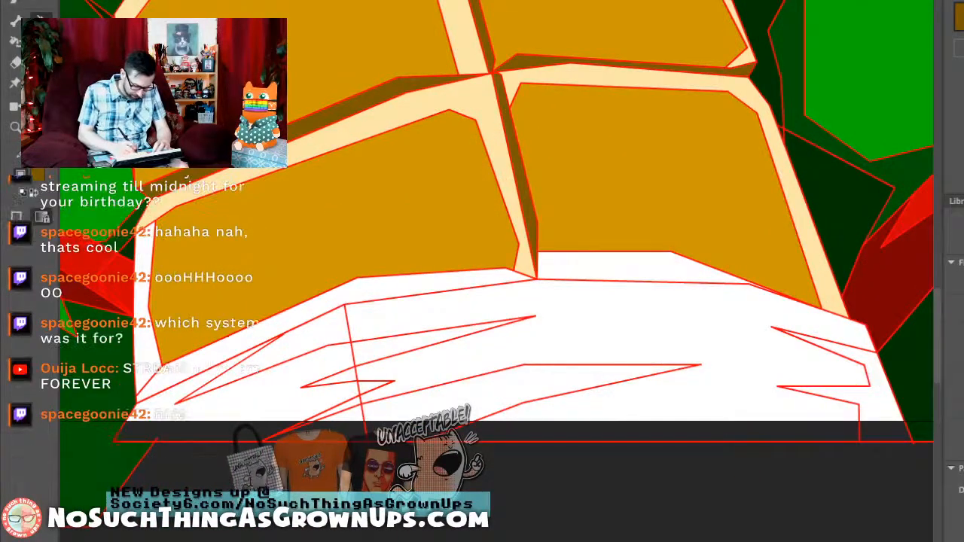
left_click(383, 289)
left_click(143, 324)
left_click_drag(482, 301, 500, 309)
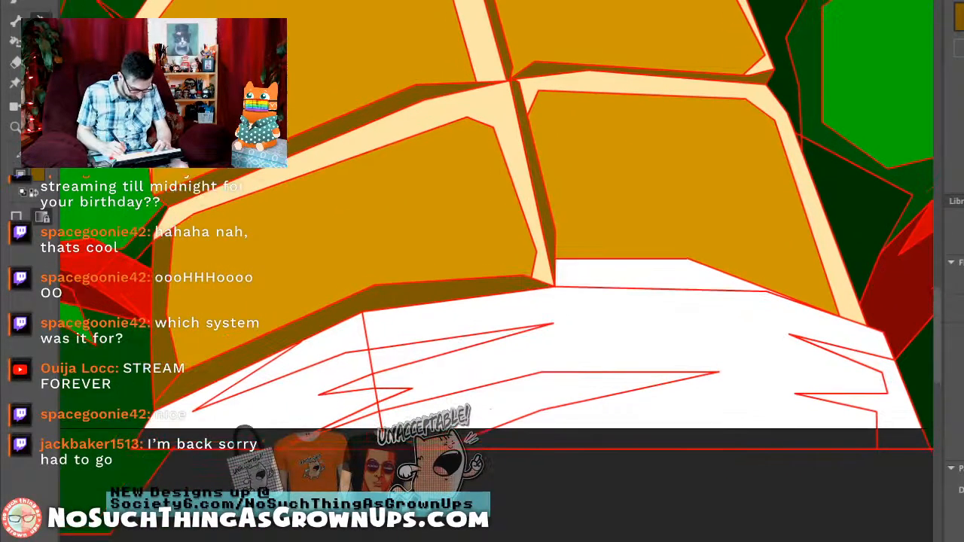
left_click(626, 275)
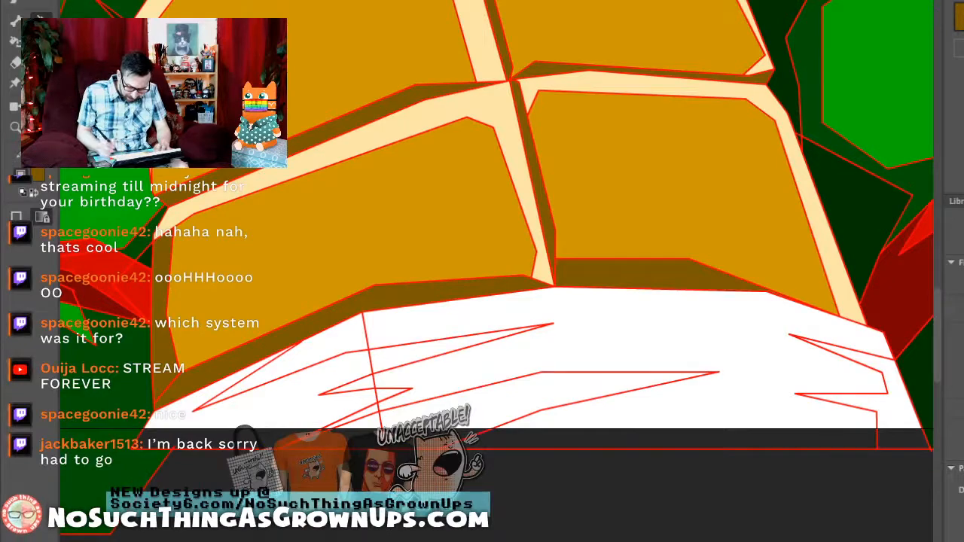
Step: Fill the main waist area below the chest plates with near-black, leaving the jagged highlight shapes white
key("ctrl+minus")
mouse_move(452, 331)
left_mouse_down()
mouse_move(500, 226)
mouse_move(439, 328)
left_mouse_up()
key("ctrl+equal")
key("ctrl+equal")
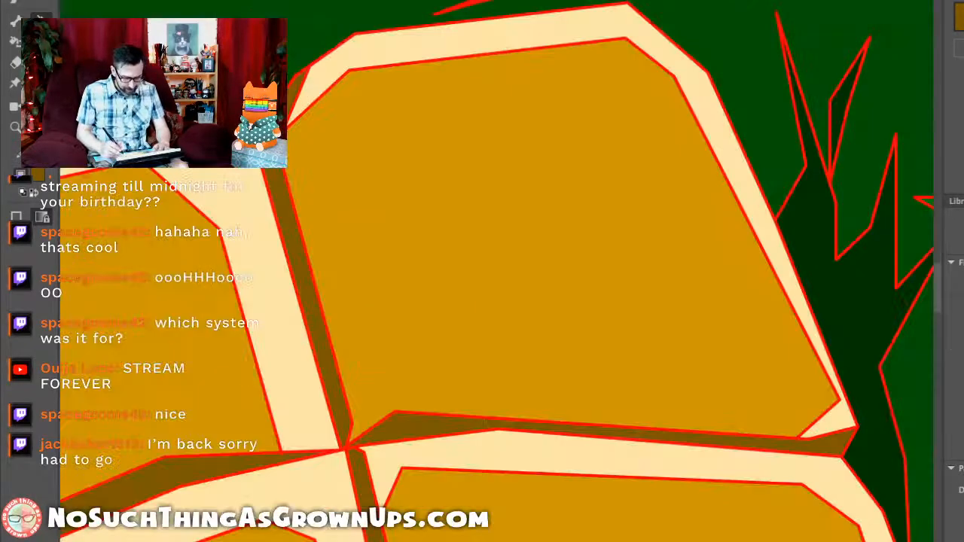
key("ctrl+minus")
key("ctrl+minus")
left_click_drag(452, 286, 487, 210)
key("F4")
key("F4")
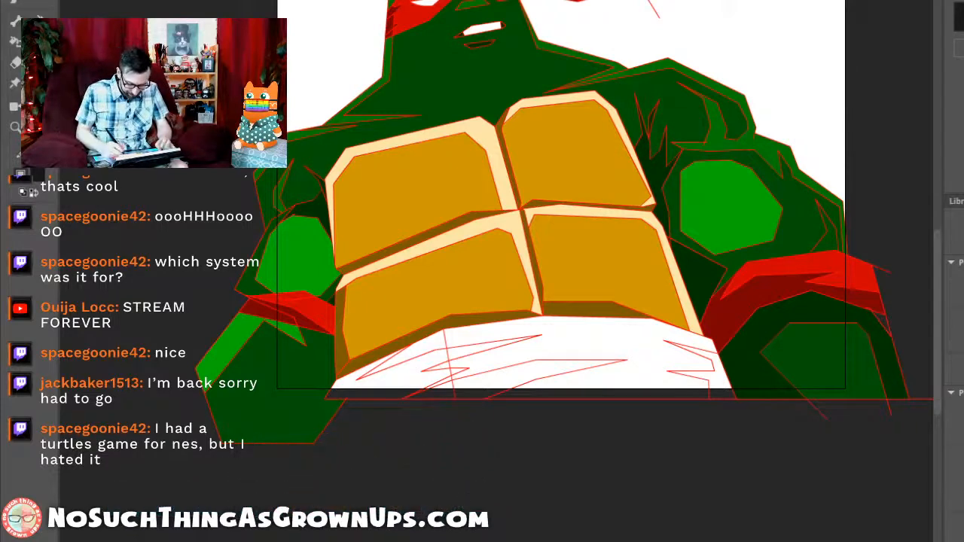
key("k")
left_click(585, 341)
mouse_move(527, 301)
left_mouse_down()
mouse_move(557, 295)
mouse_move(543, 291)
left_mouse_up()
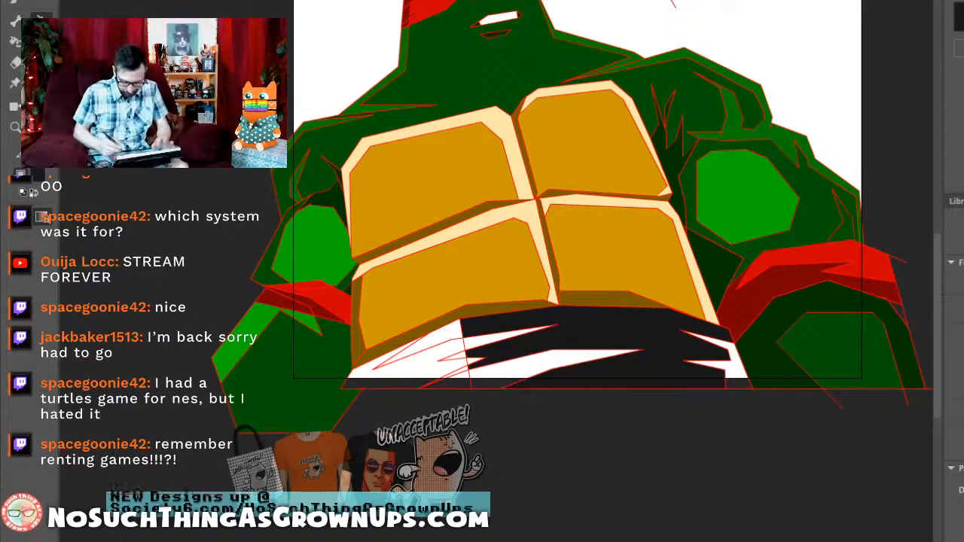
Step: Fill the remaining shadow stripes at the left end of the waist with near-black, keeping the jagged highlights unfilled
left_click_drag(512, 302, 567, 275)
key("ctrl+equal")
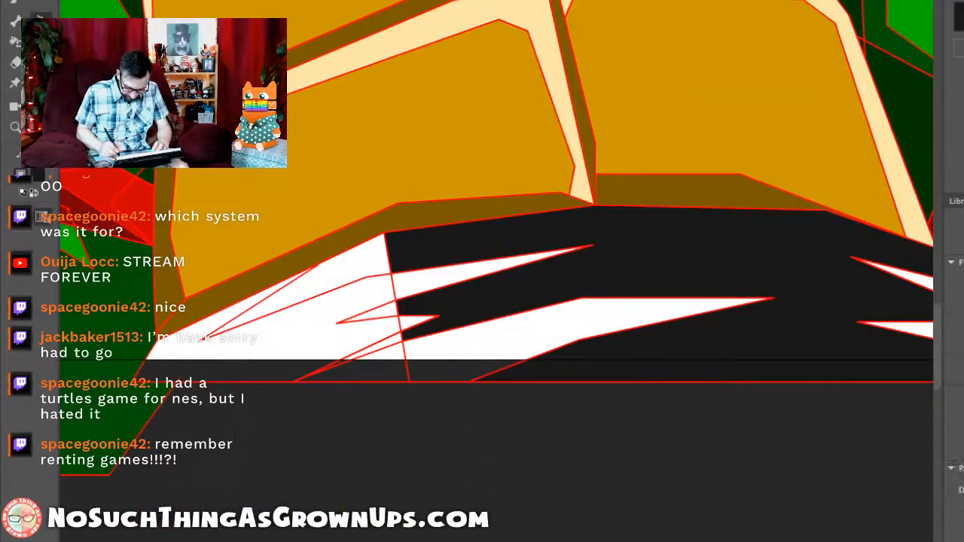
left_click(384, 312)
left_click(388, 341)
left_click(332, 324)
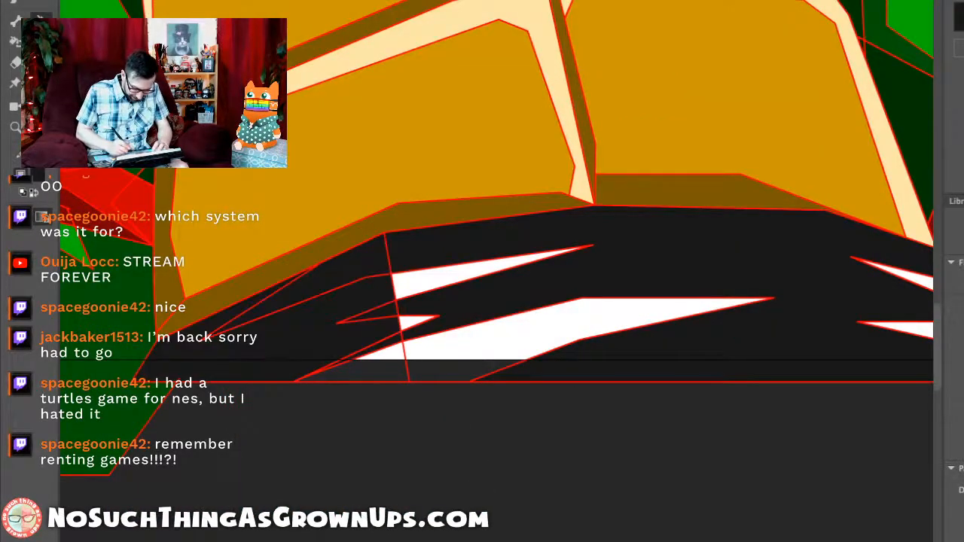
key("ctrl+z")
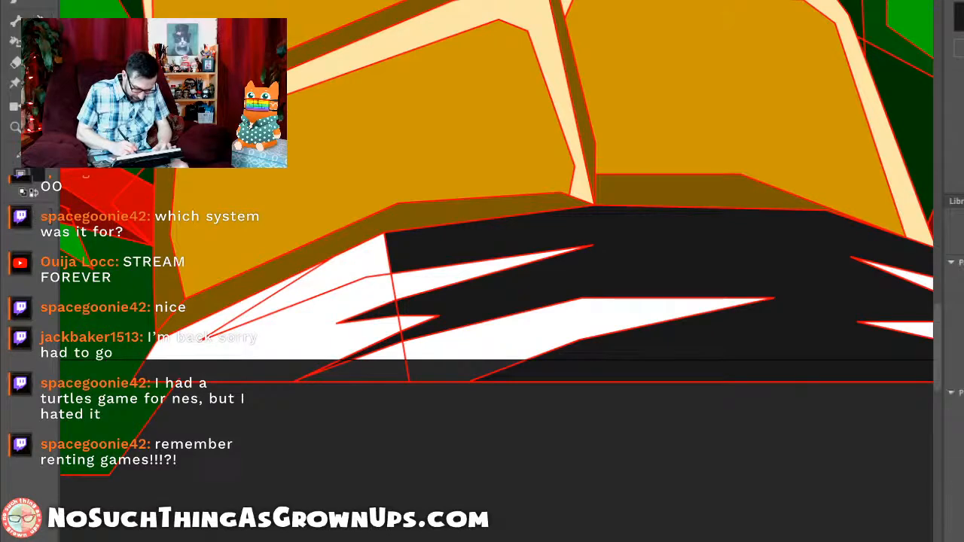
left_click(350, 264)
key("ctrl+2")
scroll(497, 301, "down", 1)
scroll(497, 301, "up", 1)
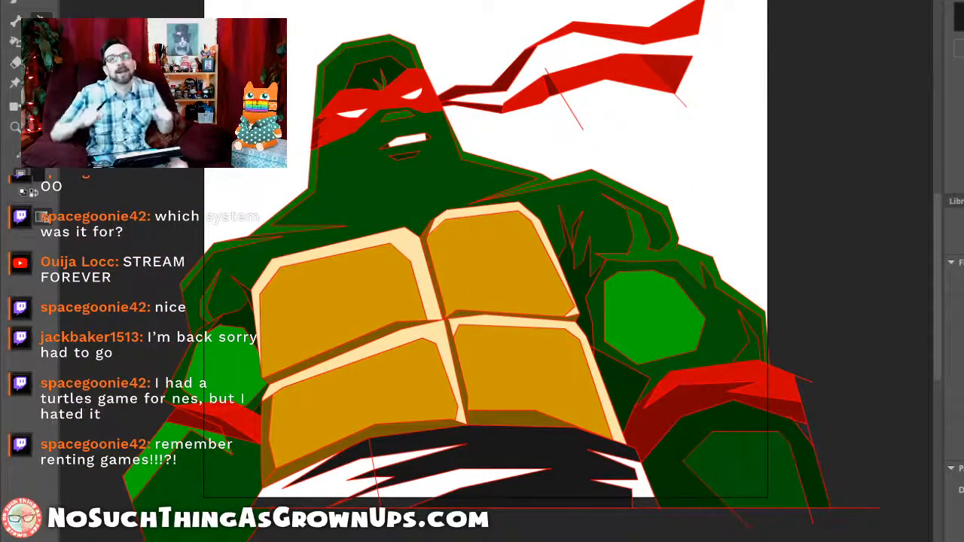
Step: Fill all the jagged white highlight shapes on the waist with dark grey, including the one at its right edge
left_click_drag(490, 361, 510, 296)
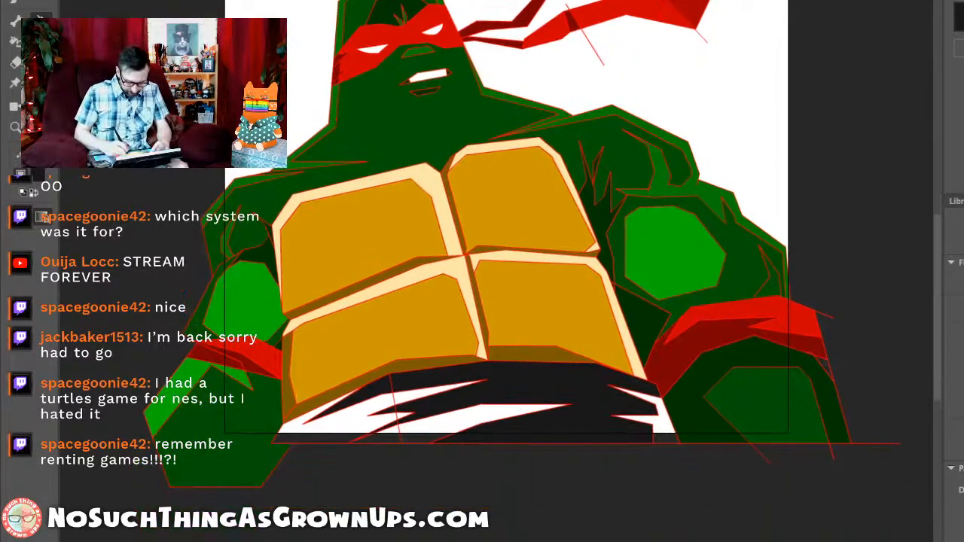
key("ctrl+=")
key("k")
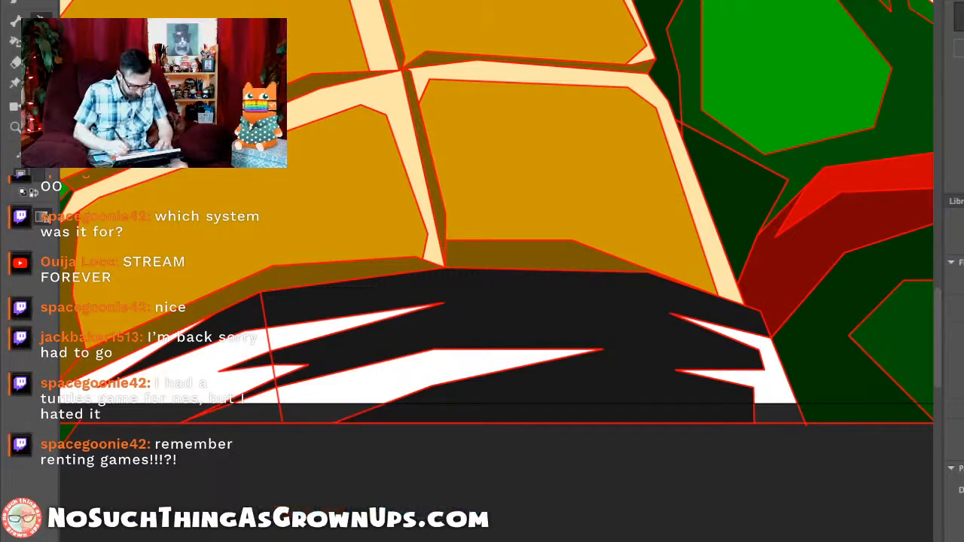
left_click(399, 372)
left_click(324, 327)
left_click(298, 373)
key("ctrl+z")
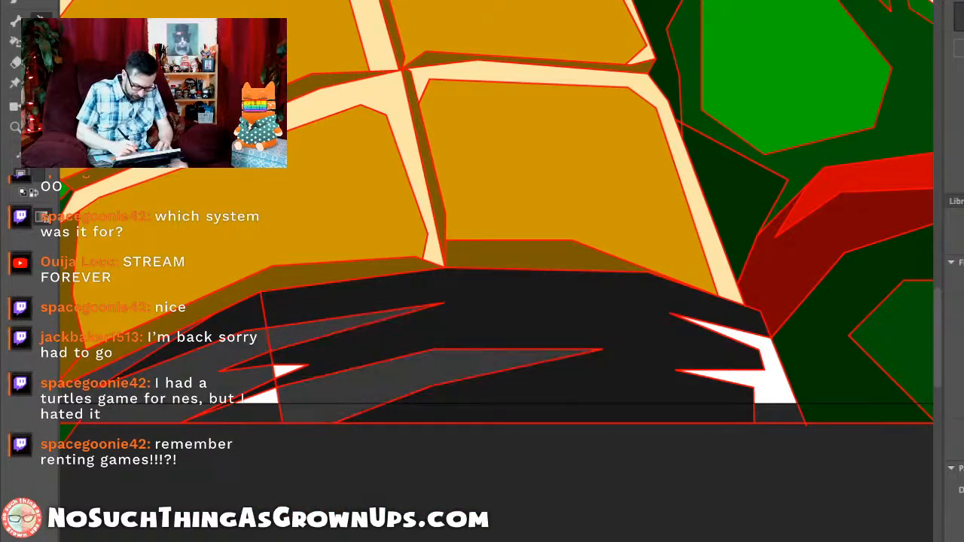
left_click(286, 370)
left_click(265, 396)
left_click(746, 362)
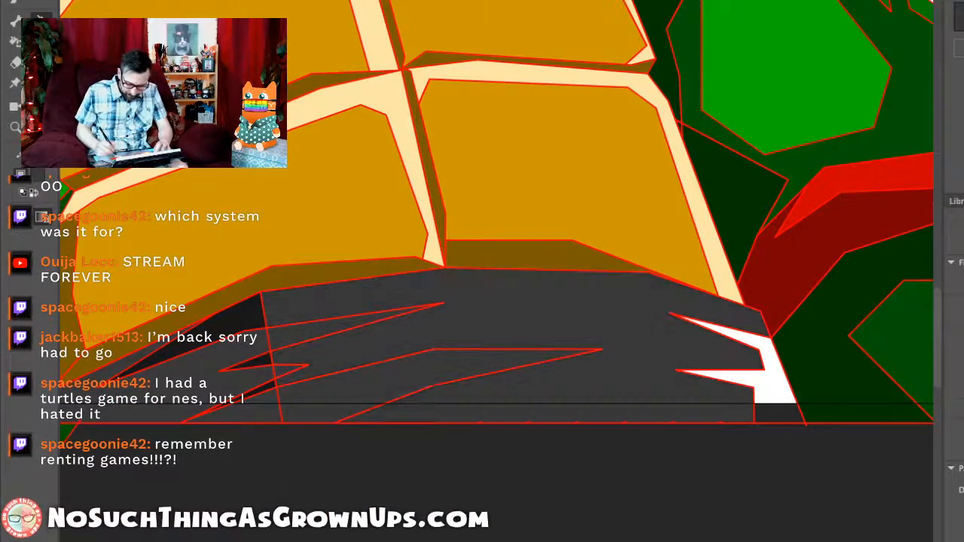
key("ctrl+z")
left_click(773, 383)
key("ctrl+2")
left_click_drag(497, 324, 521, 288)
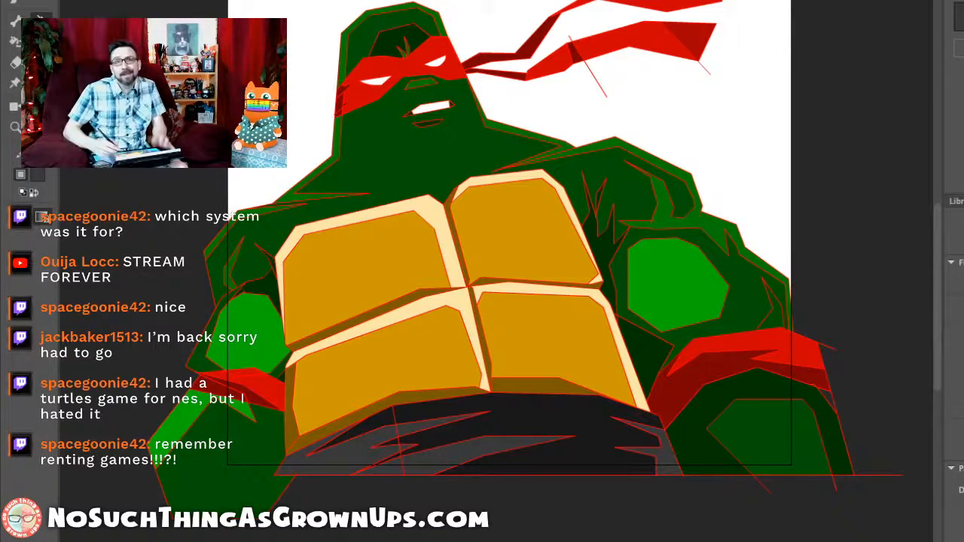
Step: Select the line segments along the waist's upper edge and shift them slightly down from the chest plates
left_click_drag(413, 199, 606, 537)
left_click(388, 306)
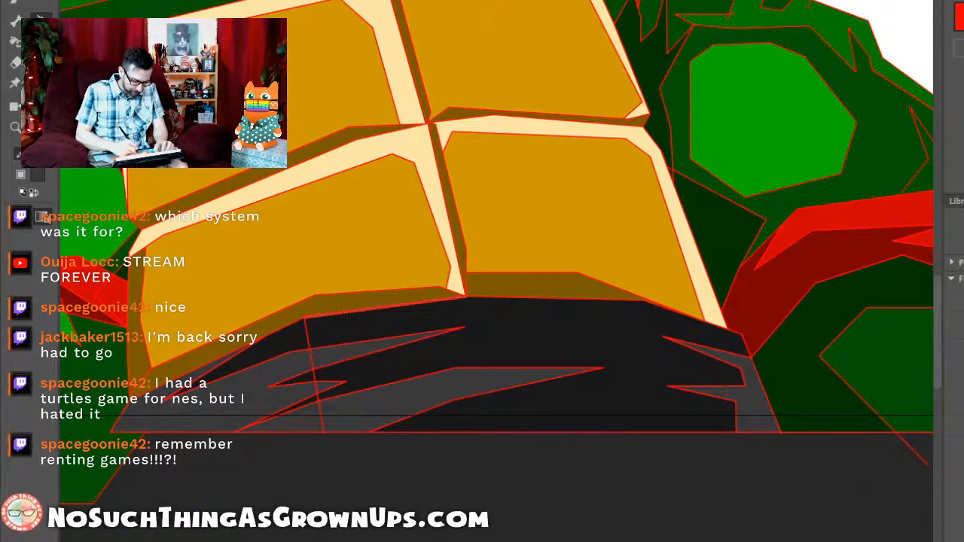
left_click(675, 311, "shift")
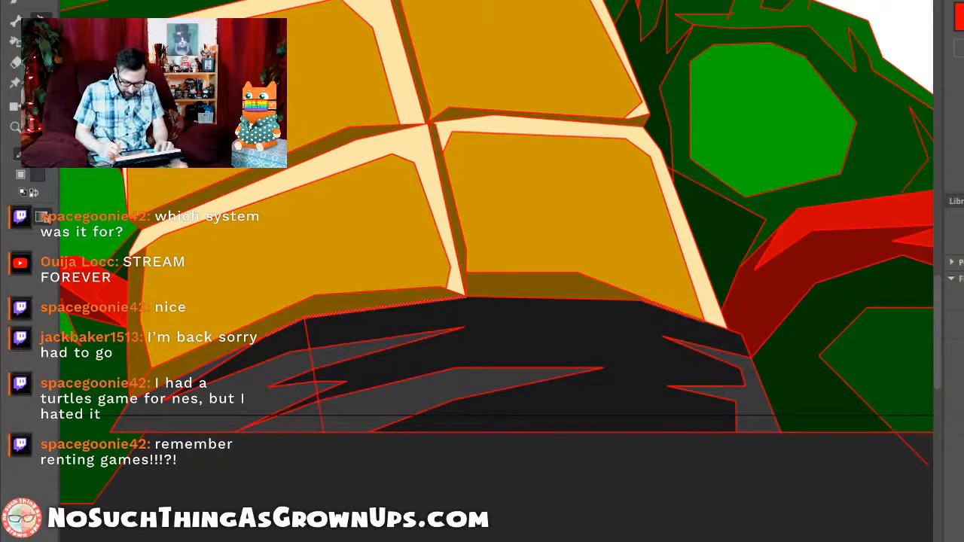
left_click(556, 299, "shift")
key("shift+Down")
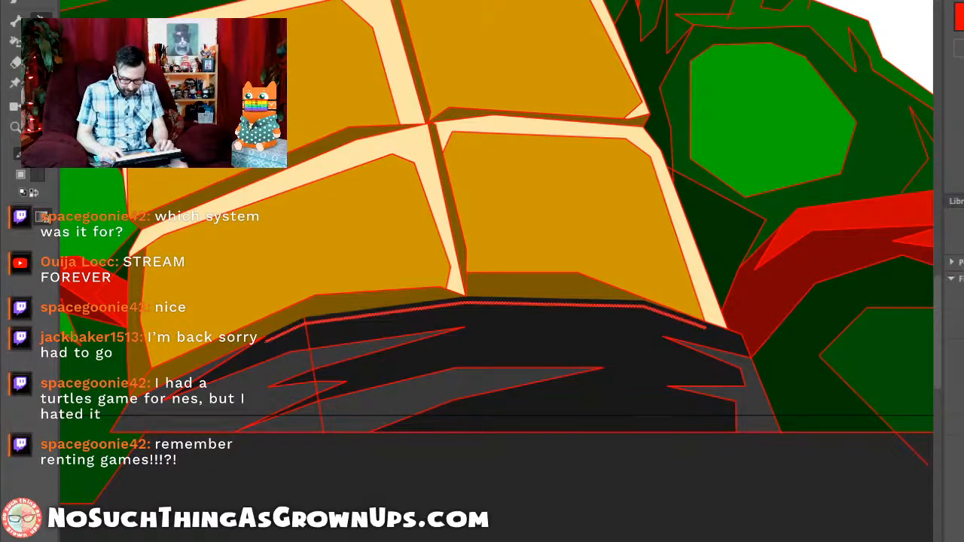
key("ctrl+2")
left_click_drag(595, 437, 614, 367)
left_click(608, 381)
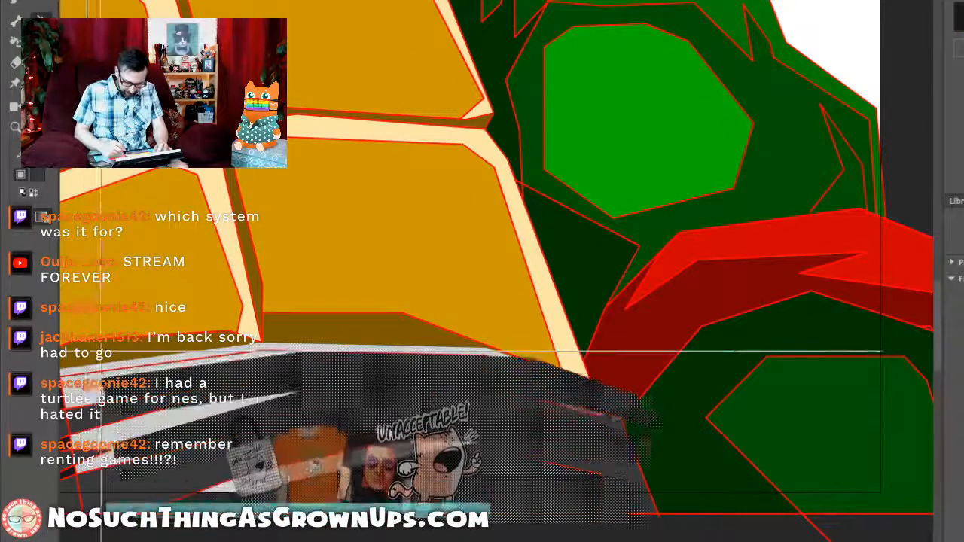
key("ctrl+z")
Step: Fill the thin strip above the shifted waist line with the highlights' dark grey
mouse_move(422, 332)
left_mouse_down()
mouse_move(693, 305)
mouse_move(739, 313)
left_mouse_up()
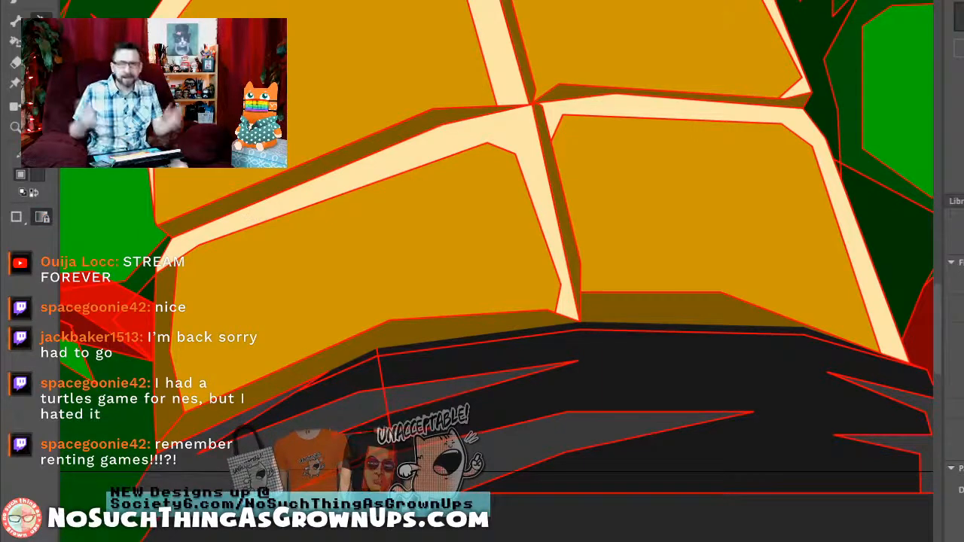
key("i")
left_click(520, 437)
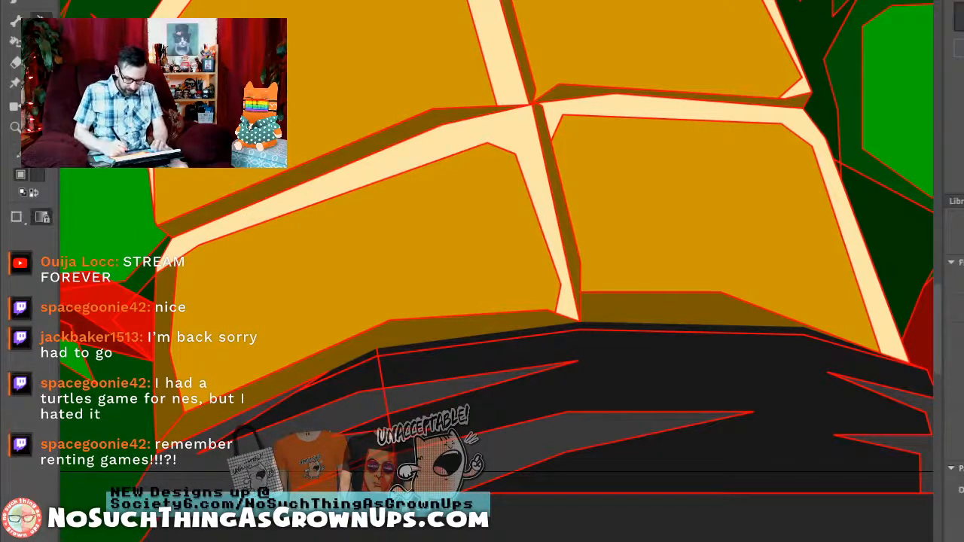
left_click(587, 338)
key("ctrl+z")
left_click(588, 327)
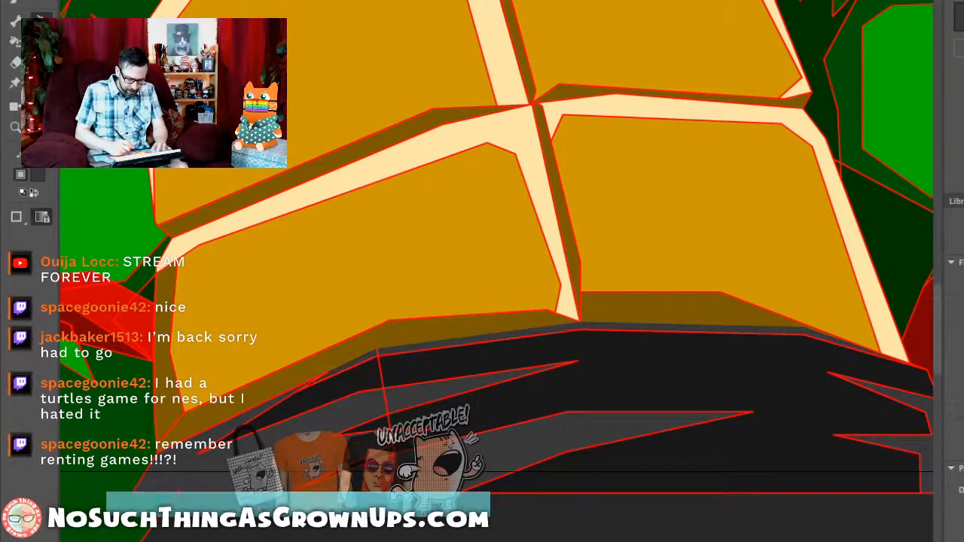
key("ctrl+0")
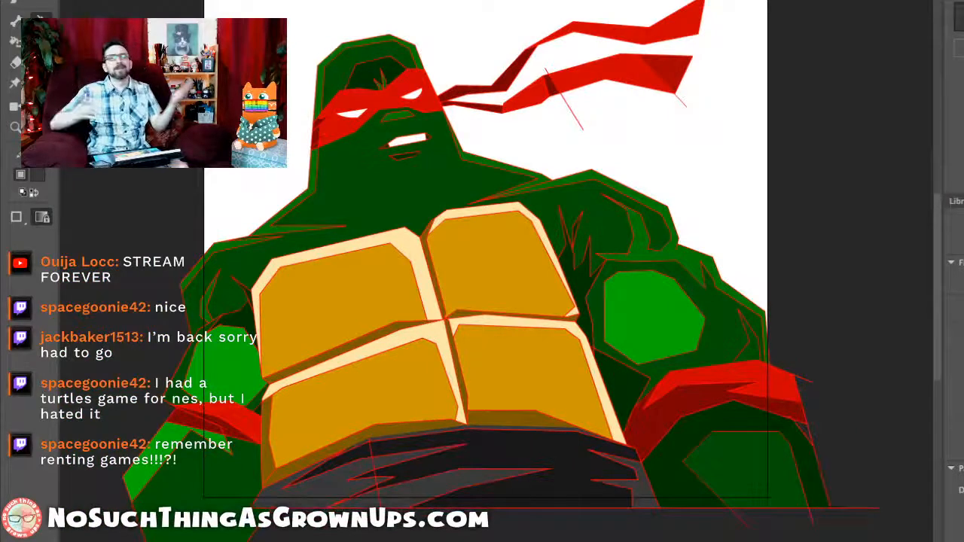
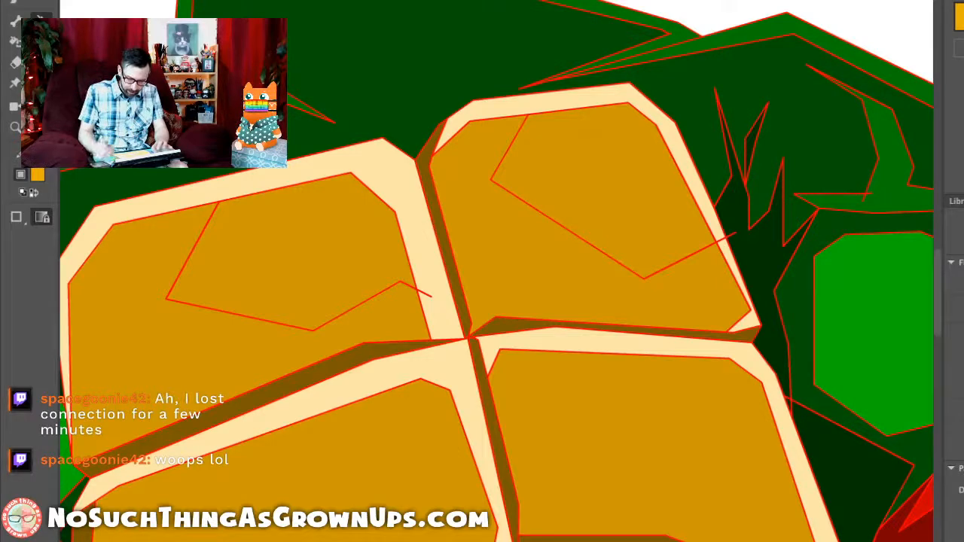
Step: Fill the outlined highlight areas inside the two upper chest plates with a brighter golden yellow
left_click(297, 257)
left_click(602, 188)
key("ctrl+2")
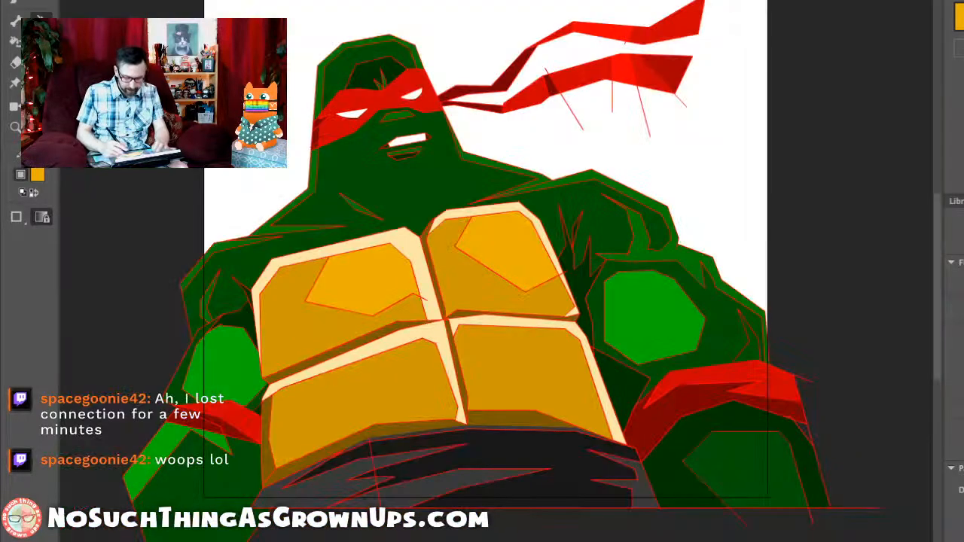
Step: Outline a small notch in the upper right chest plate's cream border, fill it dark green and delete its upper edge
left_click_drag(422, 155, 610, 323)
key("n")
left_click_drag(462, 79, 504, 328)
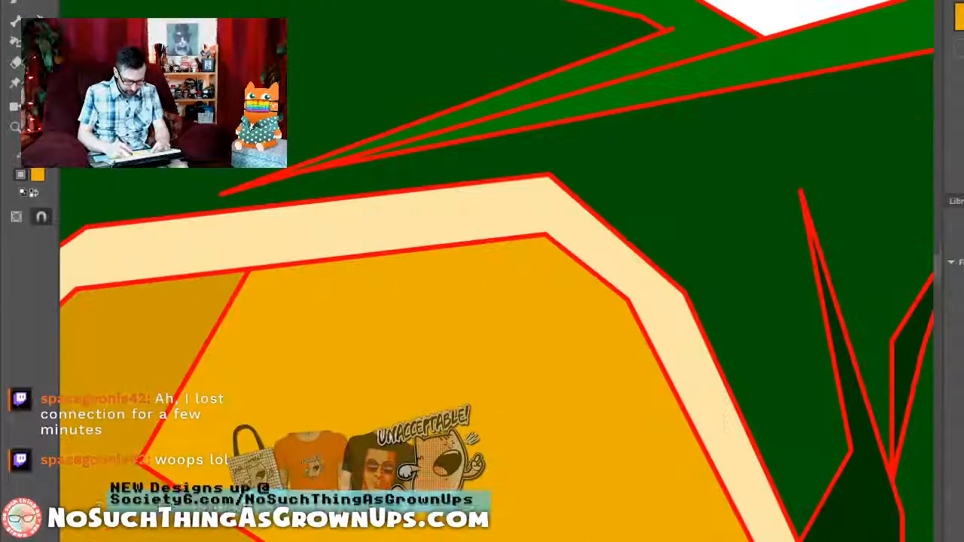
mouse_move(515, 180)
left_mouse_down()
mouse_move(512, 237)
mouse_move(553, 178)
left_mouse_up()
key("i")
left_click(525, 153)
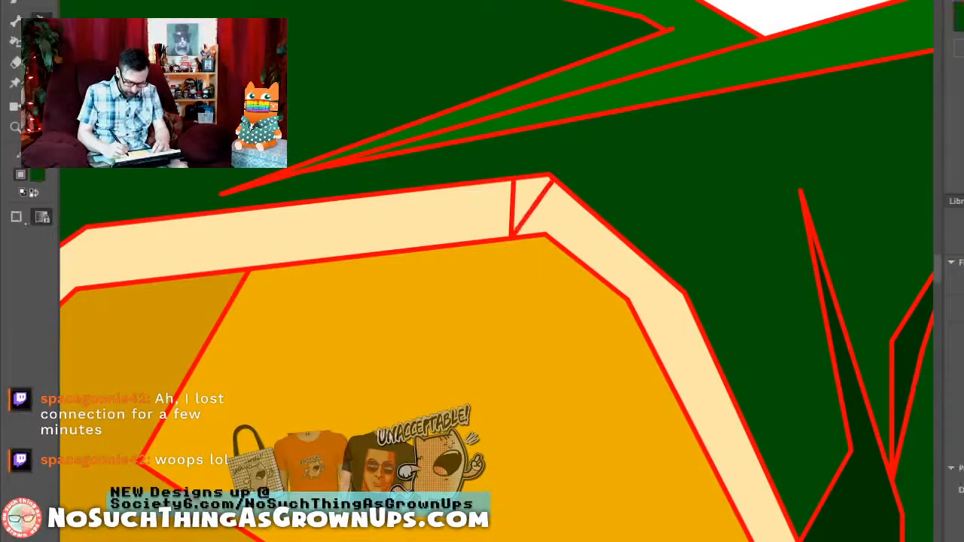
left_click(528, 195)
left_click(533, 177, "ctrl")
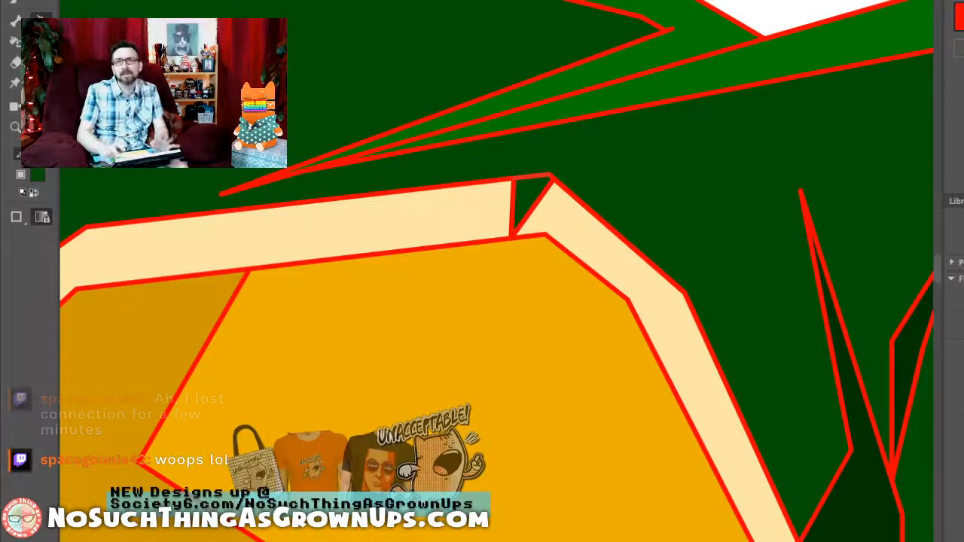
key("Delete")
Step: Draw a short line across the notch and fill the small facet it cuts off with the plates' bright golden yellow
left_click_drag(550, 177, 514, 207)
key("i")
left_click(539, 214)
left_click(526, 205)
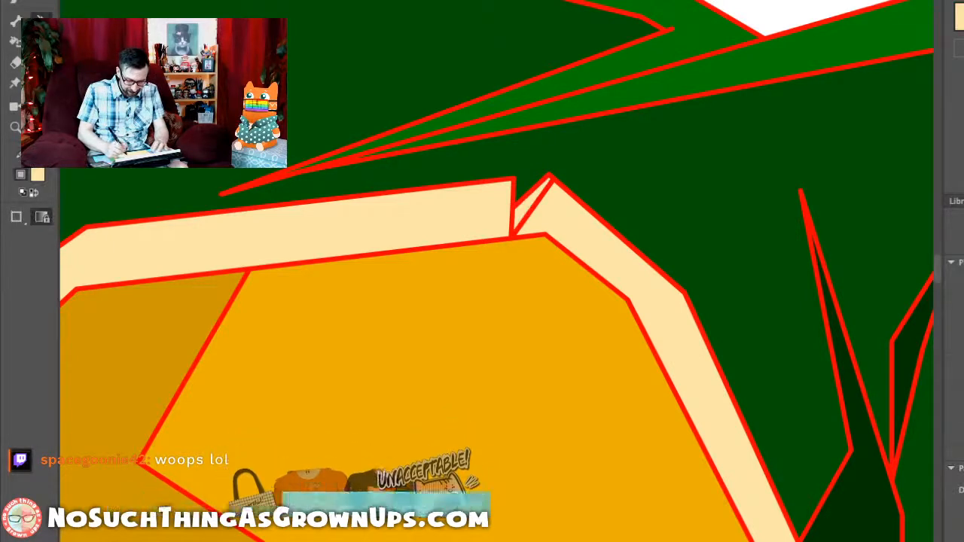
key("i")
left_click(528, 260)
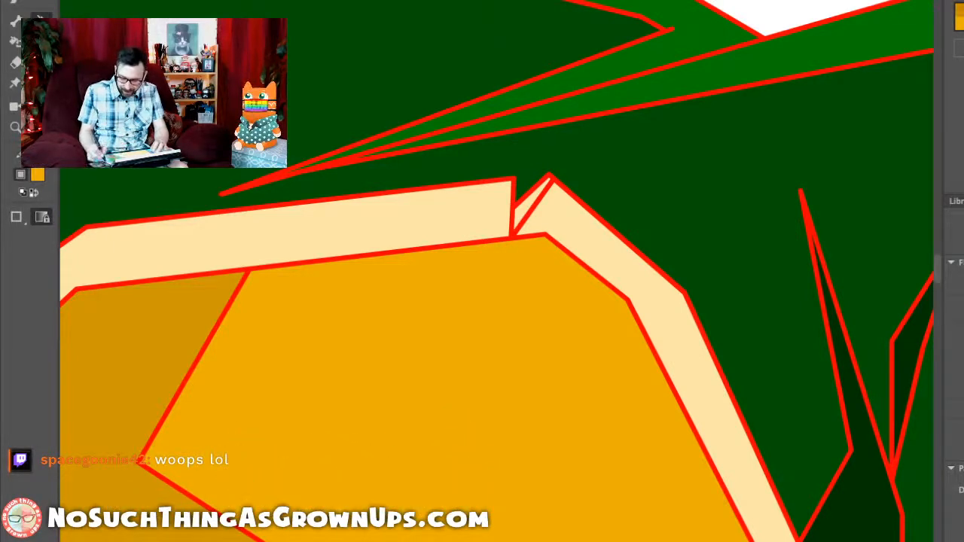
left_click(529, 186)
key("ctrl+z")
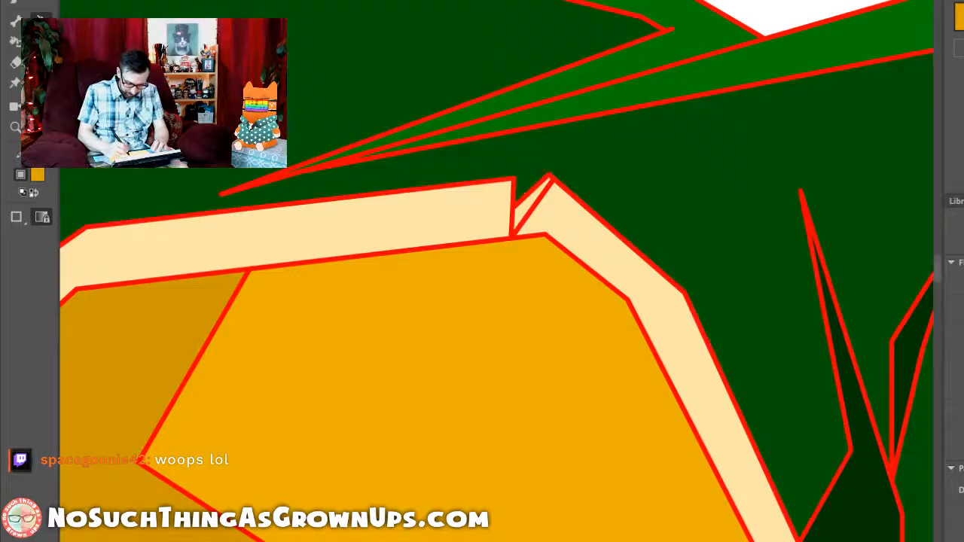
left_click(525, 207)
Step: Outline angular highlight areas inside the two lower chest plates with connected straight lines
key("ctrl+2")
left_click_drag(497, 317, 506, 239)
left_click_drag(410, 178, 523, 504)
left_click(272, 341)
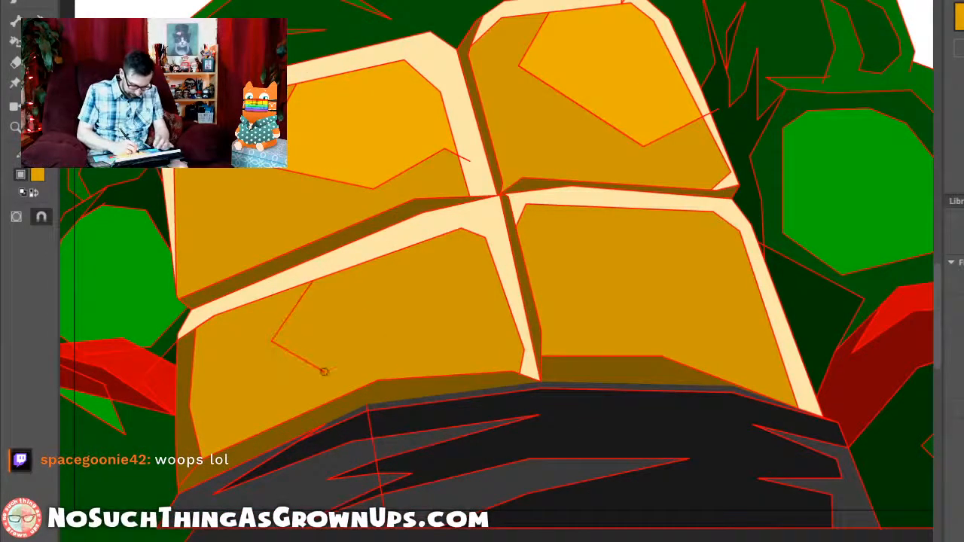
left_click(324, 371)
left_click(439, 327)
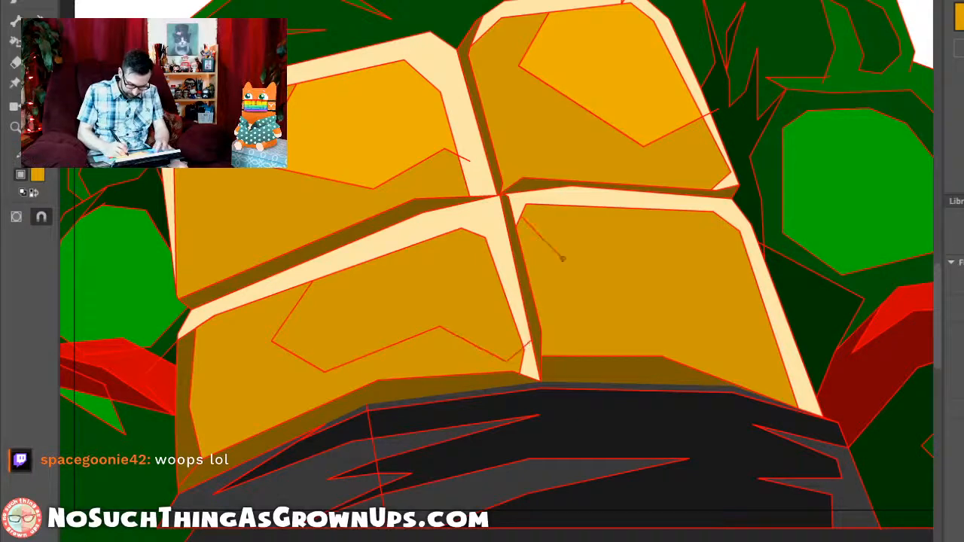
left_click(585, 286)
left_click_drag(741, 302, 743, 306)
left_click_drag(743, 306, 770, 274)
Step: Fill the outlined highlight areas in both lower chest plates with the upper plates' bright golden yellow
key("i")
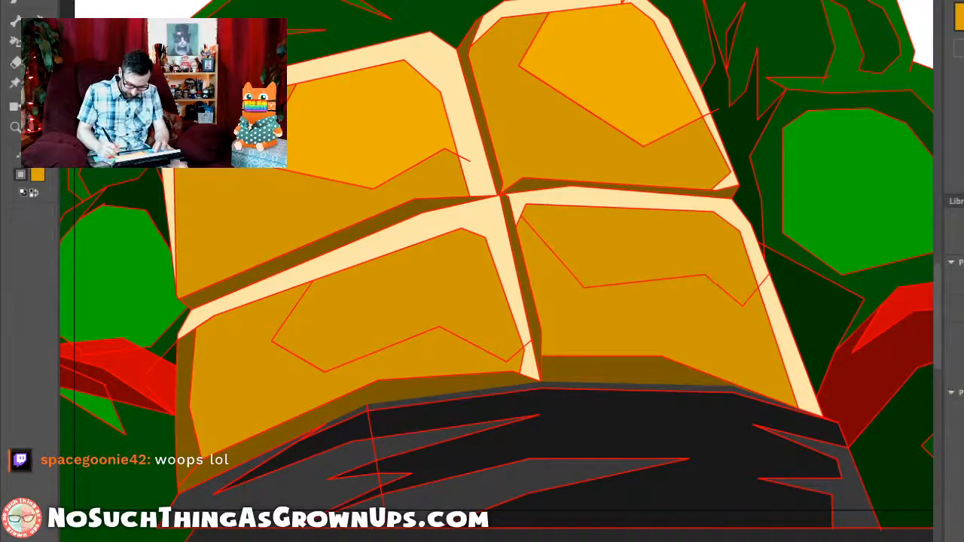
left_click(609, 89)
left_click(640, 246)
left_click(422, 293)
key("ctrl+2")
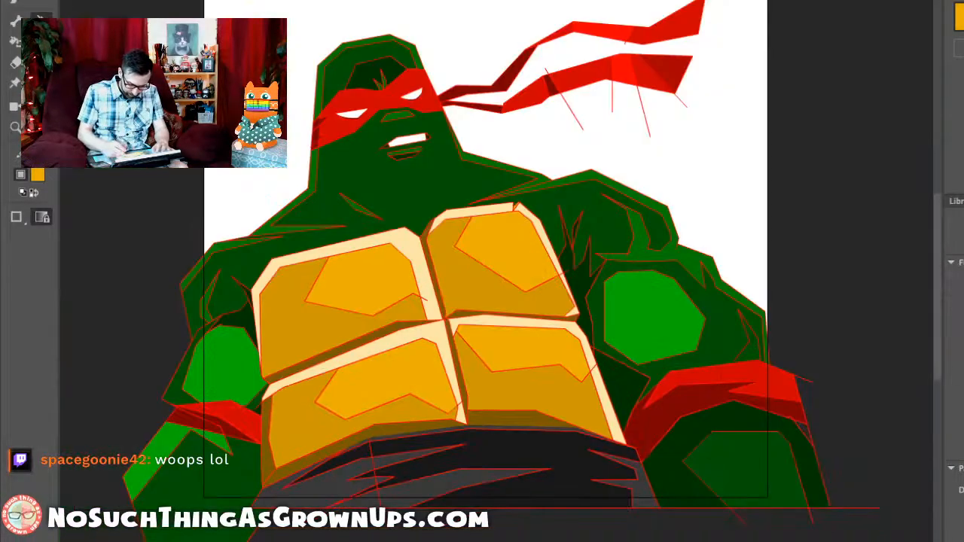
Step: Brush clusters of small golden yellow speckles near the highlights on all four chest plates
left_click_drag(408, 189, 564, 354)
key("b")
left_click_drag(448, 220, 446, 224)
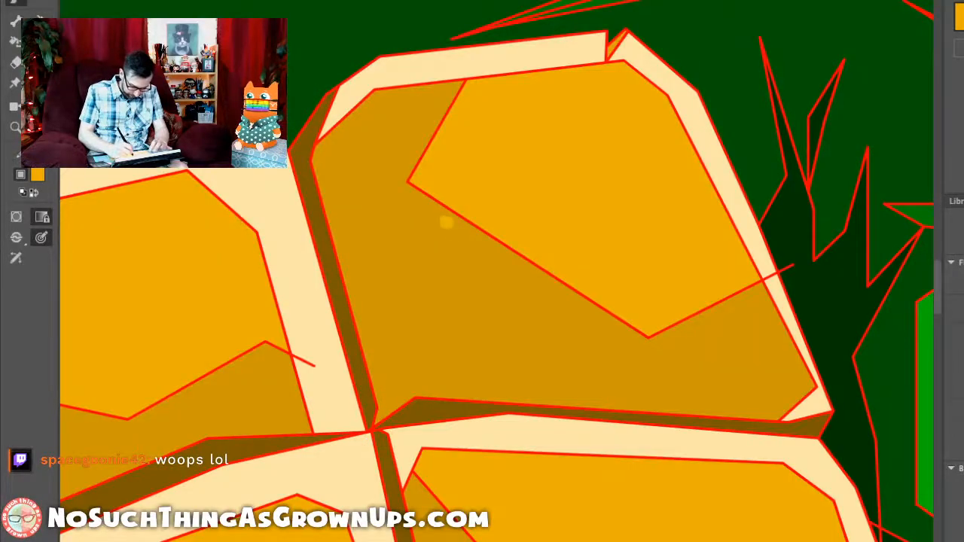
left_click(454, 234)
left_click(441, 235)
left_click(447, 251)
key("ctrl+2")
left_click_drag(279, 219, 450, 363)
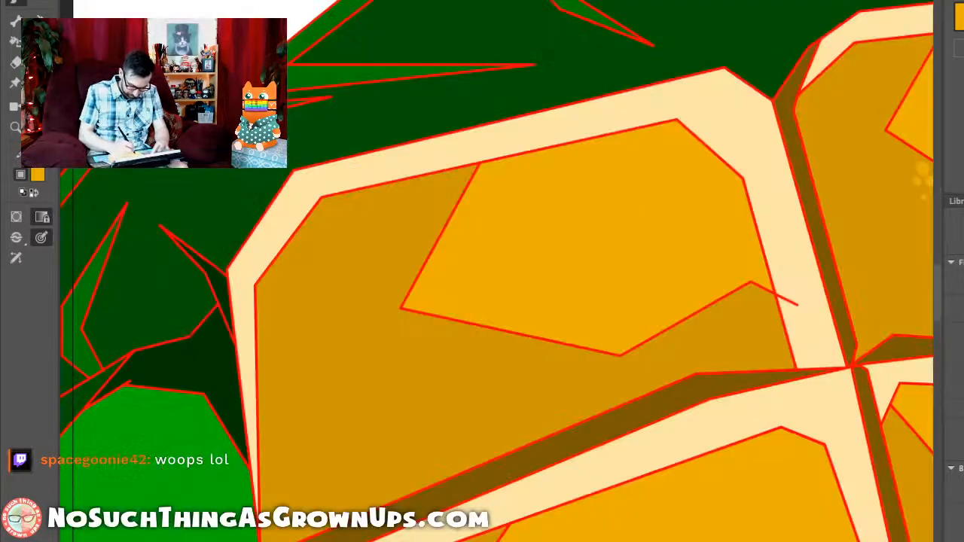
key("ctrl+2")
left_click_drag(403, 290, 565, 446)
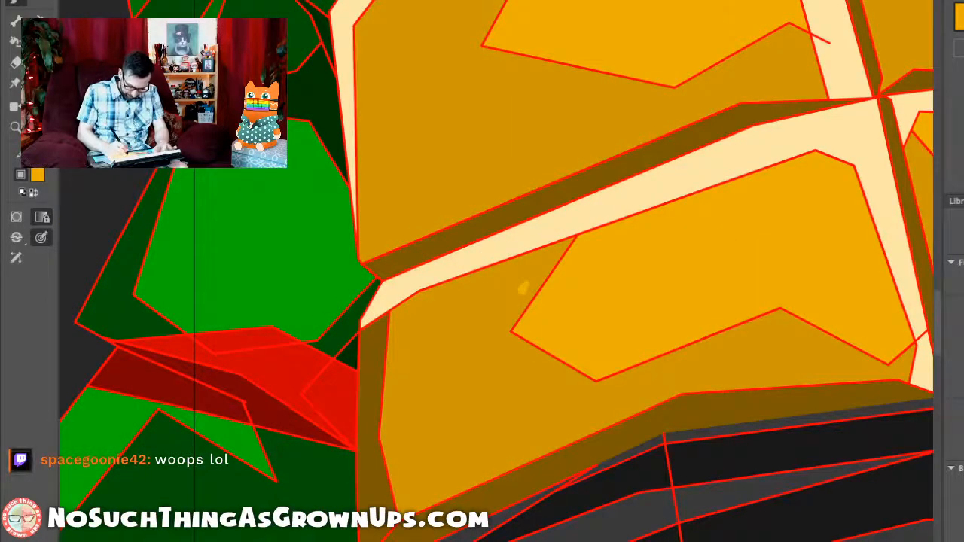
left_click(516, 288)
left_click(516, 302)
key("ctrl+2")
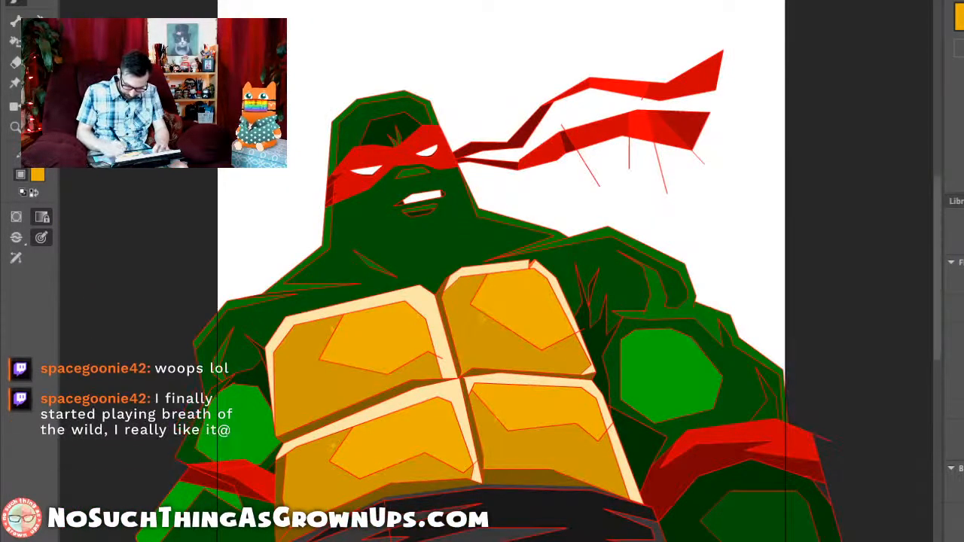
key("ctrl+2")
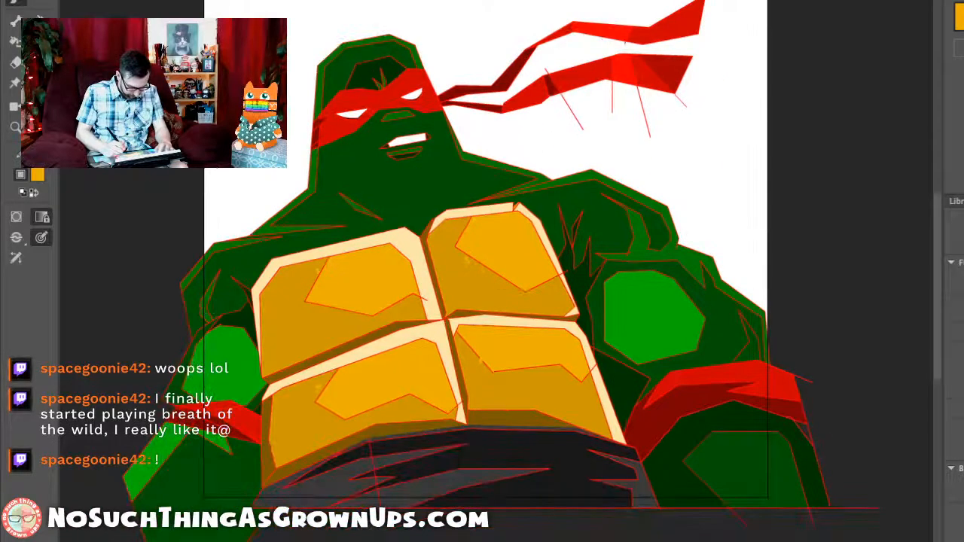
scroll(486, 271, "up", 2)
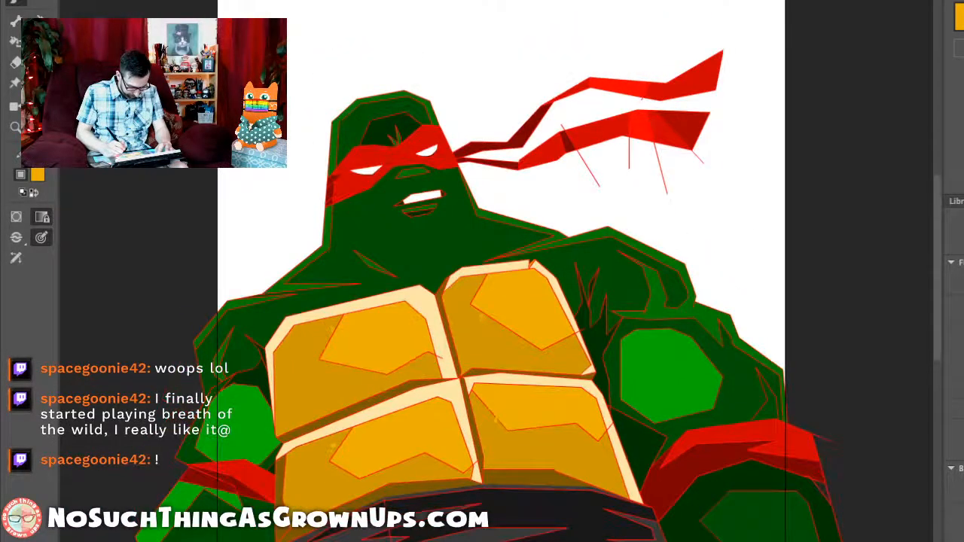
scroll(486, 271, "down", 2)
scroll(486, 272, "right", 2)
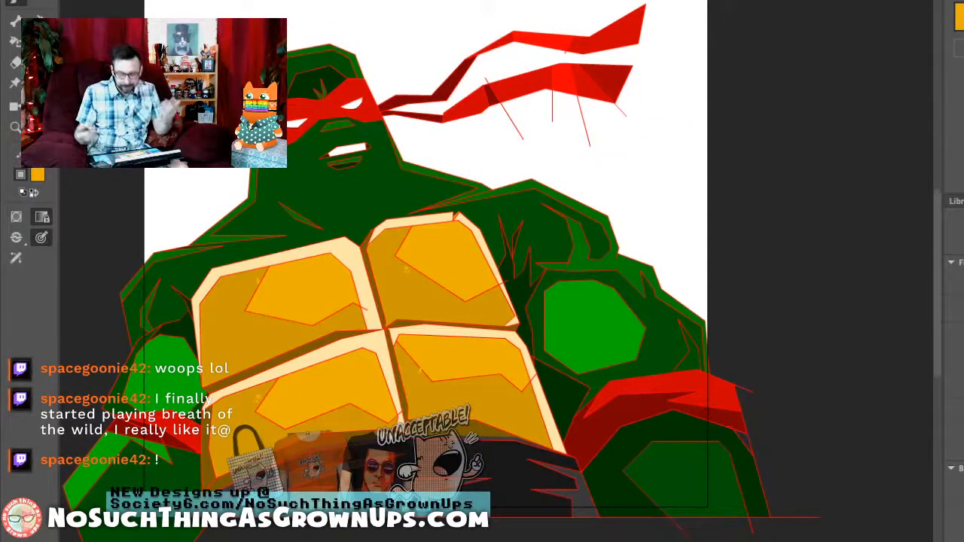
left_click_drag(497, 271, 471, 246)
Step: Draw an angular line inside the bright green patch on the right upper arm and fill its outer band medium green
left_click_drag(514, 136, 586, 431)
key("n")
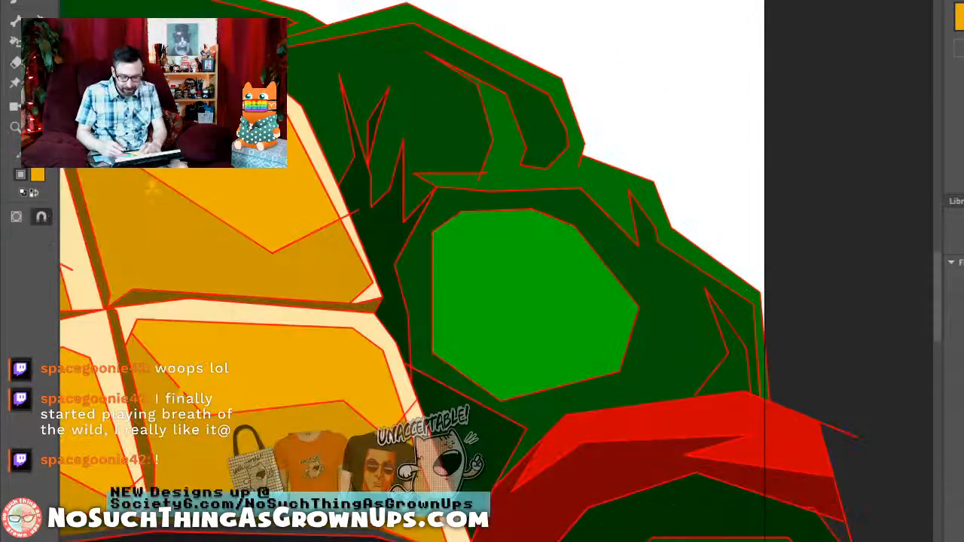
left_click_drag(452, 262, 499, 345)
left_click_drag(623, 356, 627, 343)
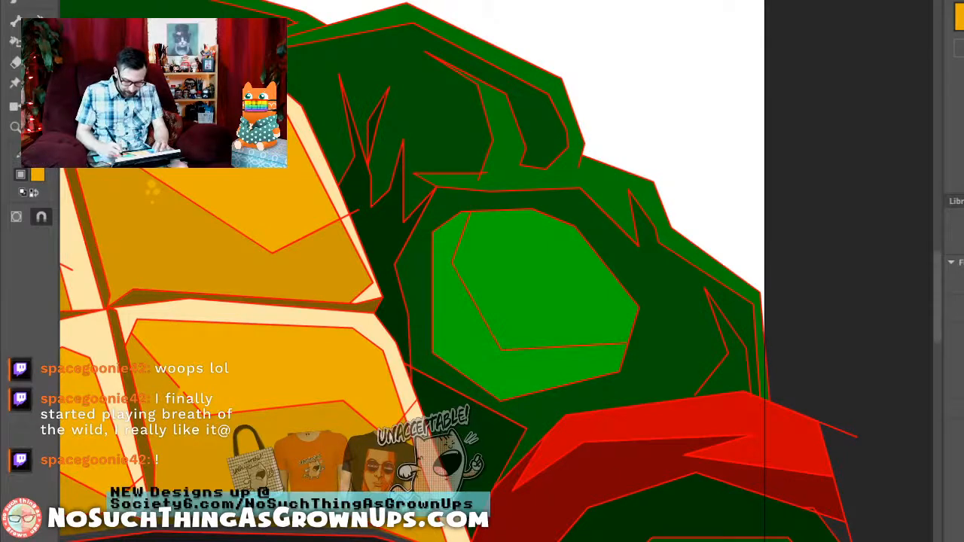
key("i")
left_click(544, 180)
left_click(472, 339)
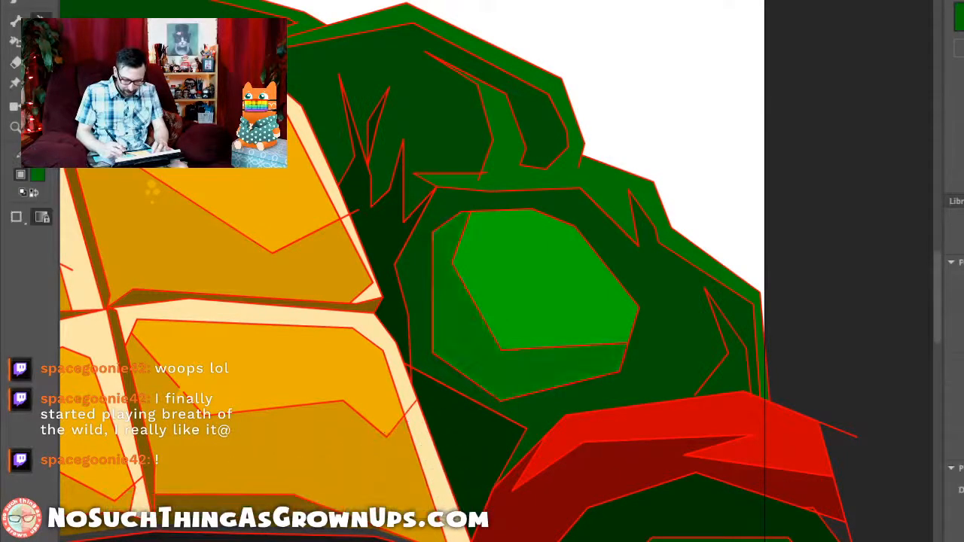
Step: Fill the rim strip along the right side of the neck and shoulder with the arm patch's bright green
key("ctrl+2")
left_click_drag(497, 316, 483, 267)
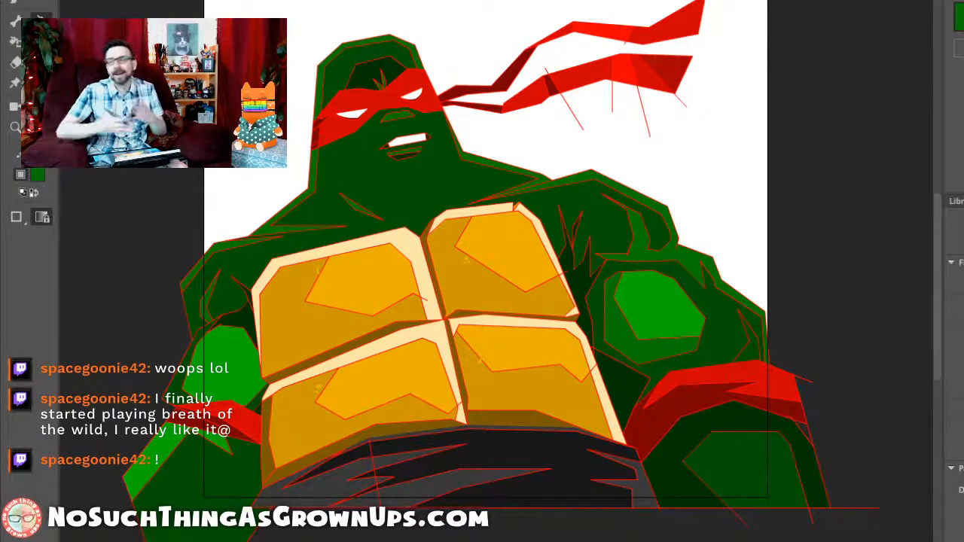
left_click_drag(462, 310, 485, 289)
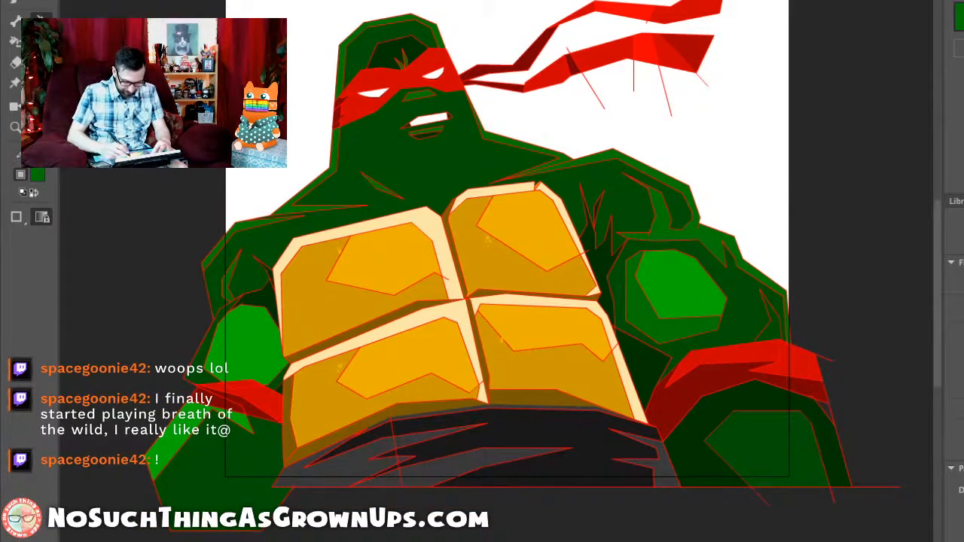
key("ctrl+equal")
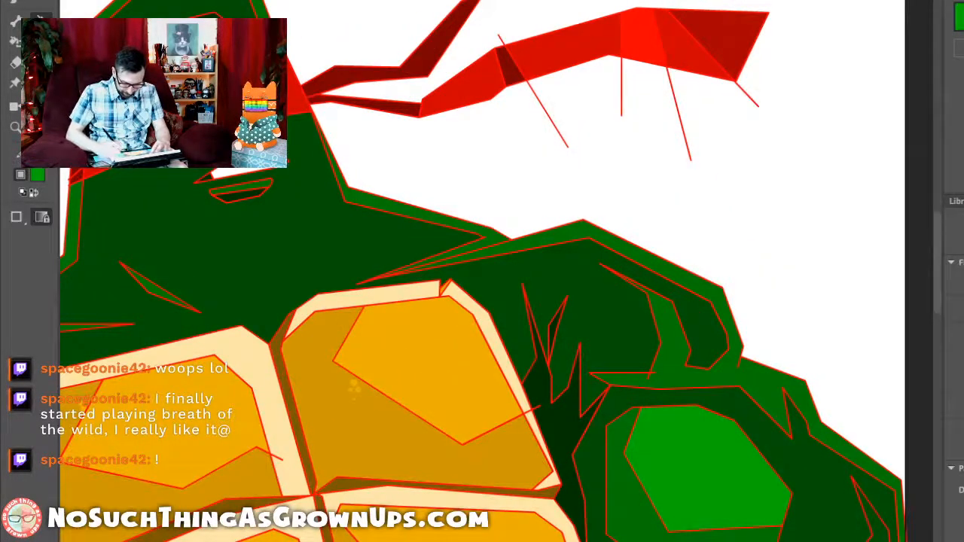
left_click(426, 216)
left_click_drag(437, 271, 534, 379)
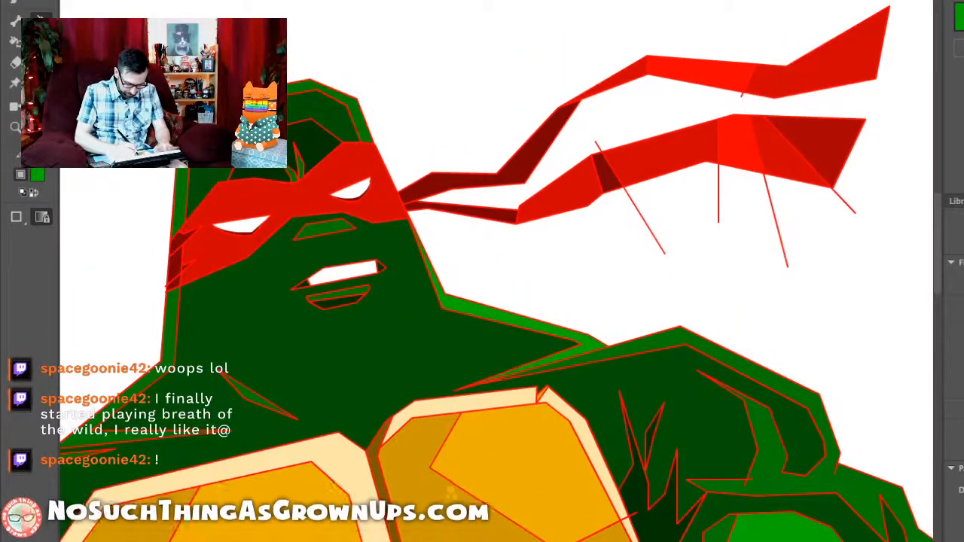
Step: Close off the rim strip at the top of the head with a short line and fill the strip bright green
key("n")
key("ctrl+equal")
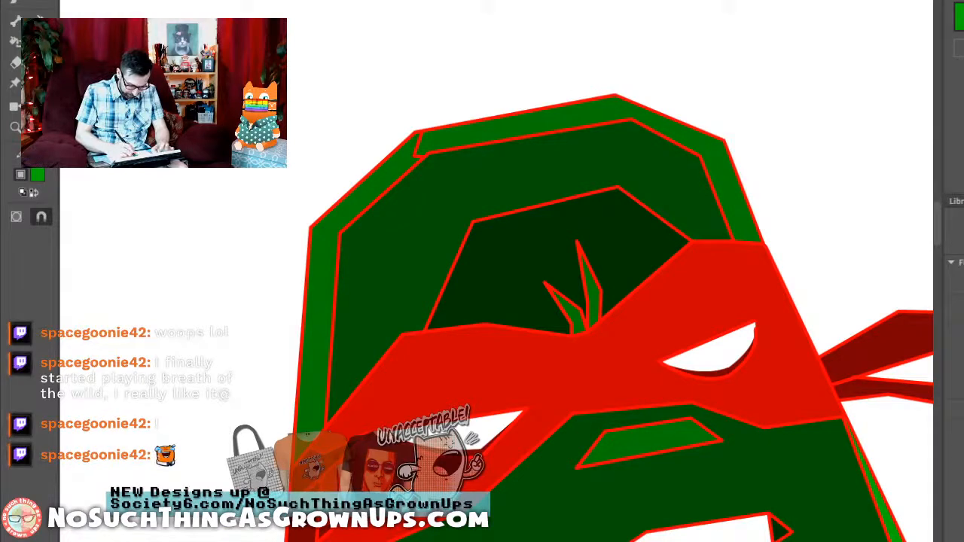
left_click_drag(572, 332, 480, 258)
key("a")
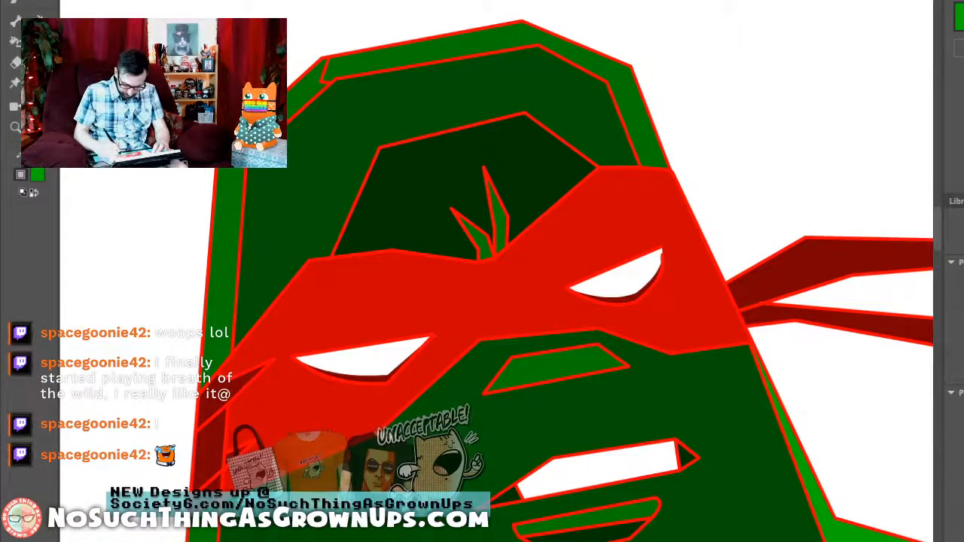
mouse_move(573, 377)
left_mouse_down()
mouse_move(440, 195)
mouse_move(516, 358)
left_mouse_up()
key("k")
left_click(537, 98)
key("ctrl+minus")
key("ctrl+minus")
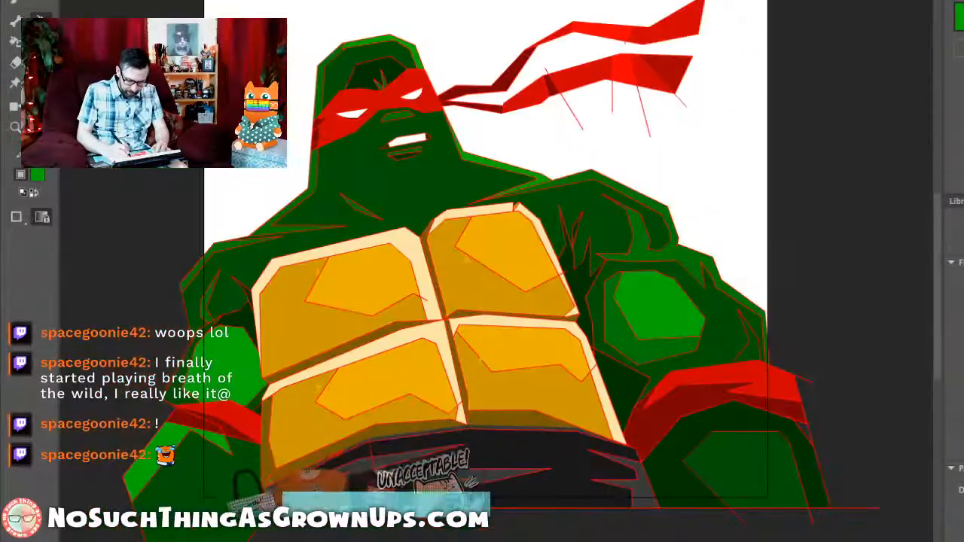
left_click_drag(497, 302, 485, 284)
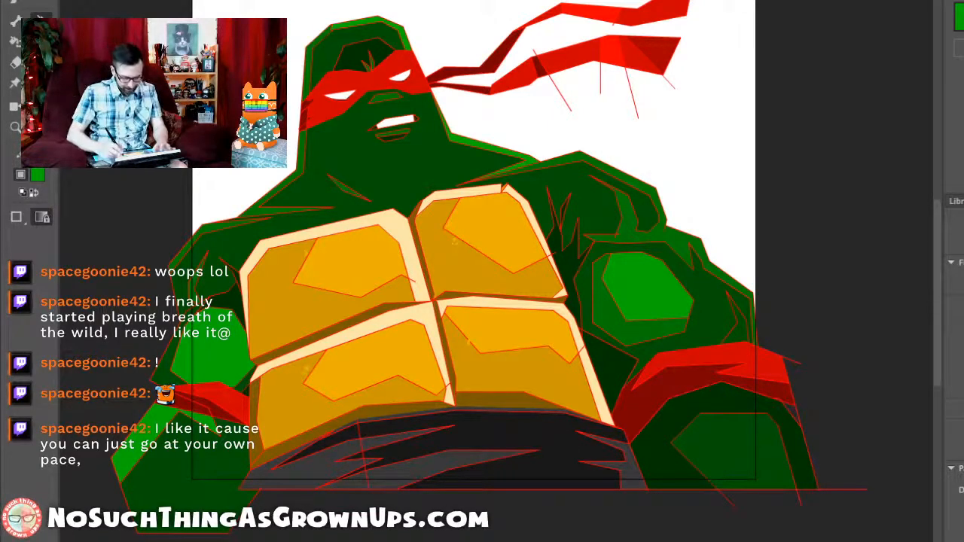
left_click_drag(482, 271, 511, 346)
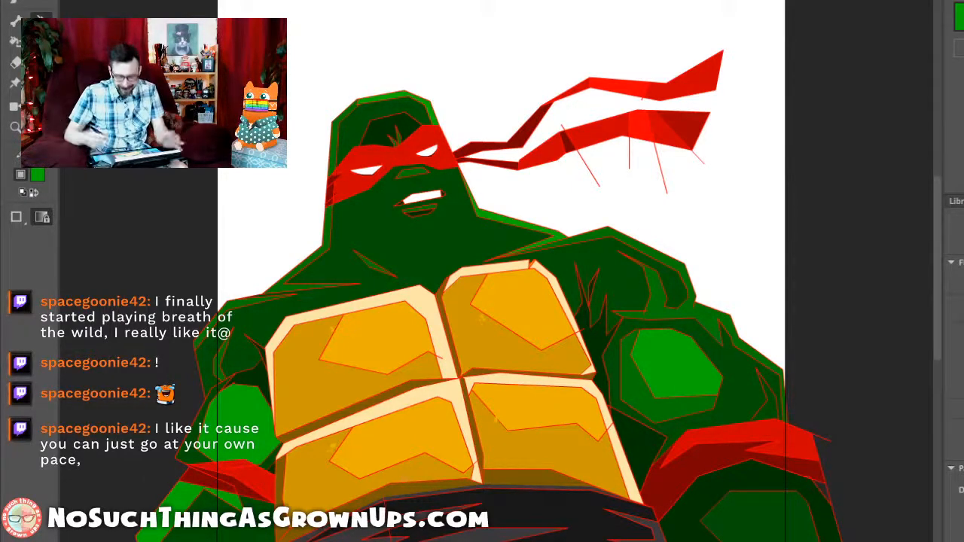
scroll(497, 301, "down", 2)
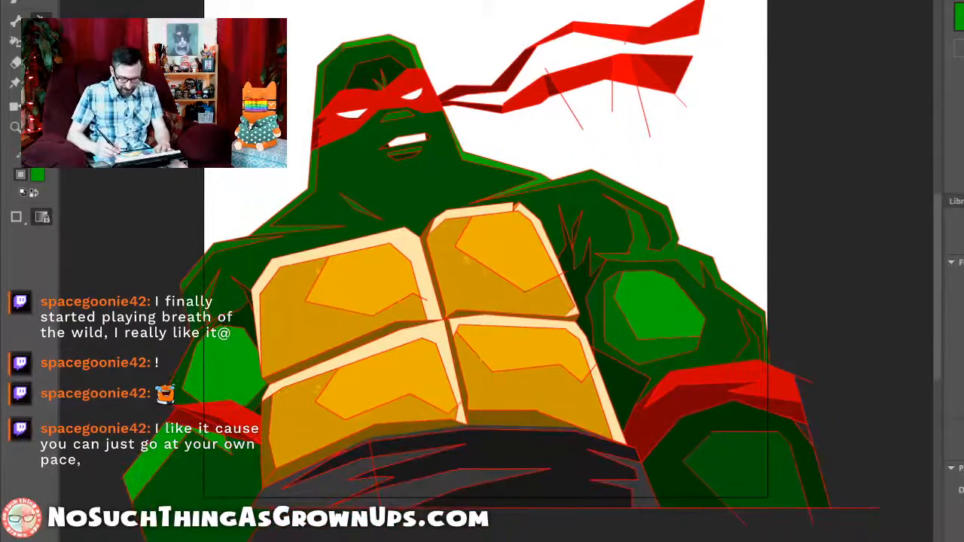
scroll(497, 301, "up", 2)
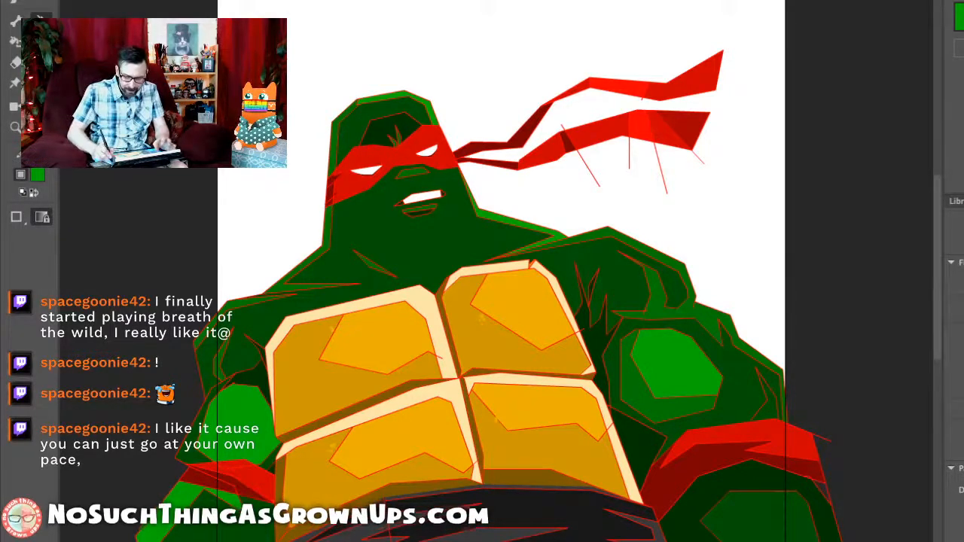
Step: Draw a large bright green rectangle behind the turtle, extending past all edges of the canvas
key("ctrl+minus")
key("ctrl+minus")
left_click_drag(630, 143, 612, 143)
left_click_drag(612, 143, 380, 450)
key("space")
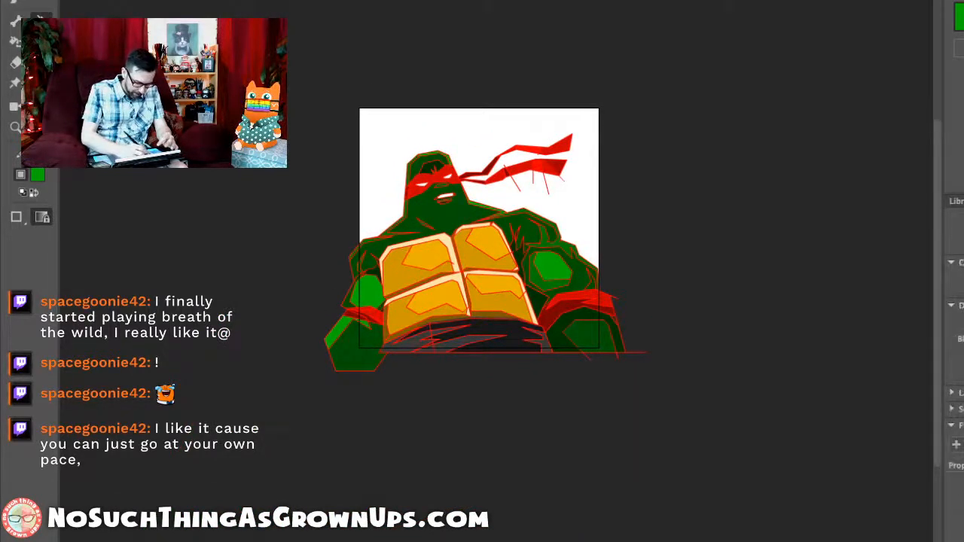
key("r")
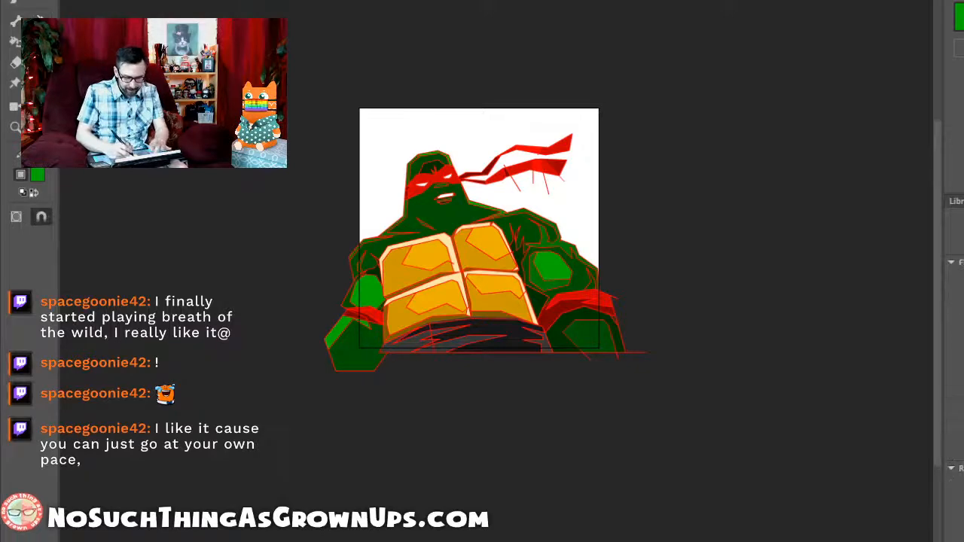
left_click_drag(316, 71, 618, 360)
scroll(563, 144, "up", 3)
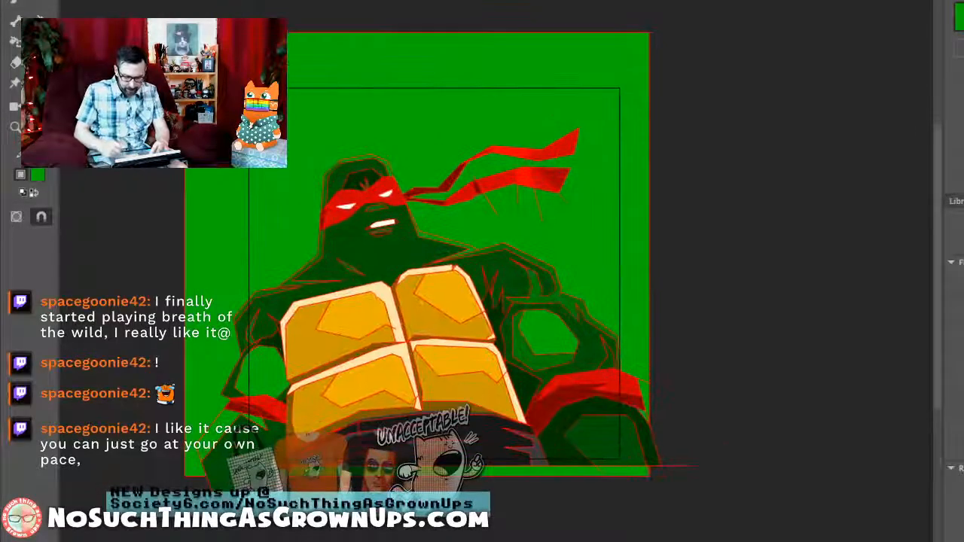
key("shift+y")
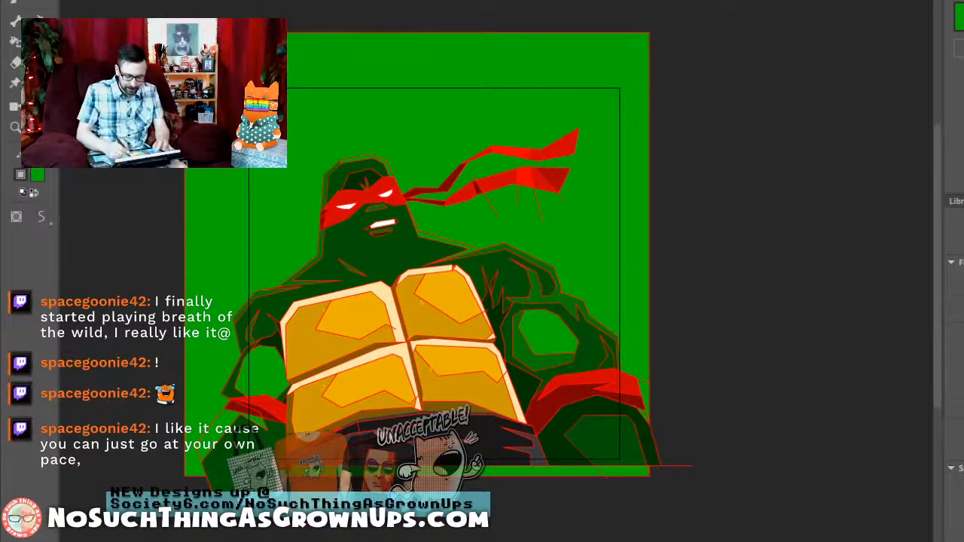
left_click_drag(448, 262, 463, 261)
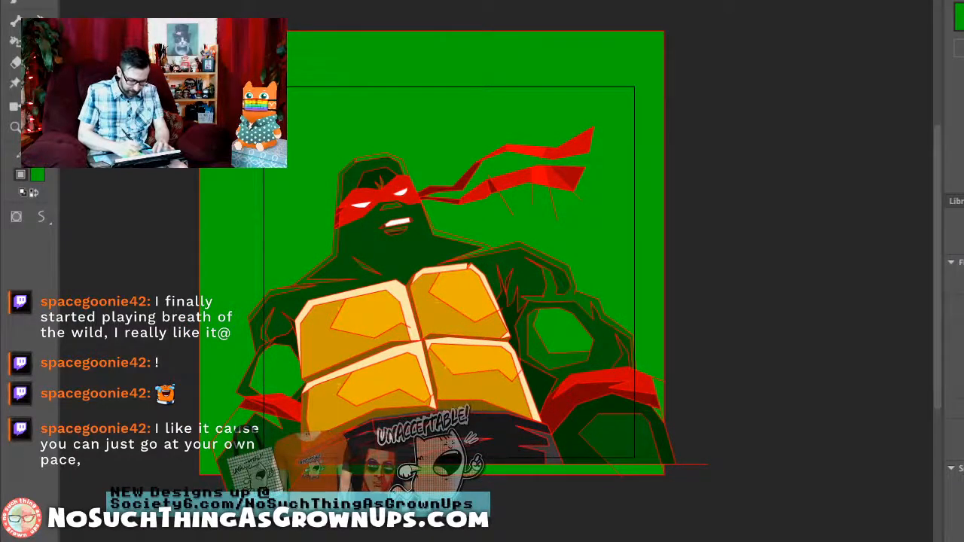
mouse_move(275, 224)
left_mouse_down()
mouse_move(225, 273)
mouse_move(302, 175)
mouse_move(344, 144)
mouse_move(424, 113)
mouse_move(428, 141)
mouse_move(511, 131)
mouse_move(476, 178)
left_mouse_up()
left_click_drag(490, 208, 464, 222)
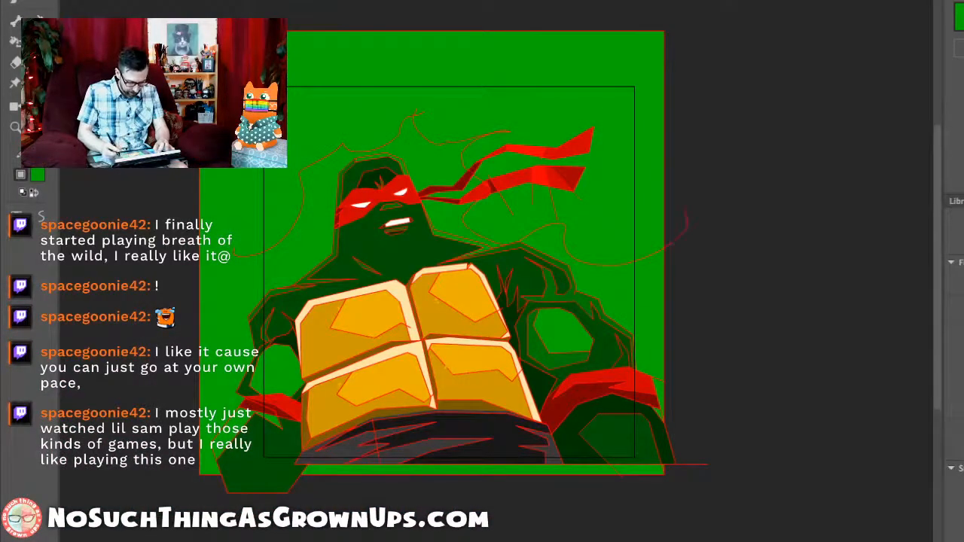
left_click_drag(261, 508, 294, 488)
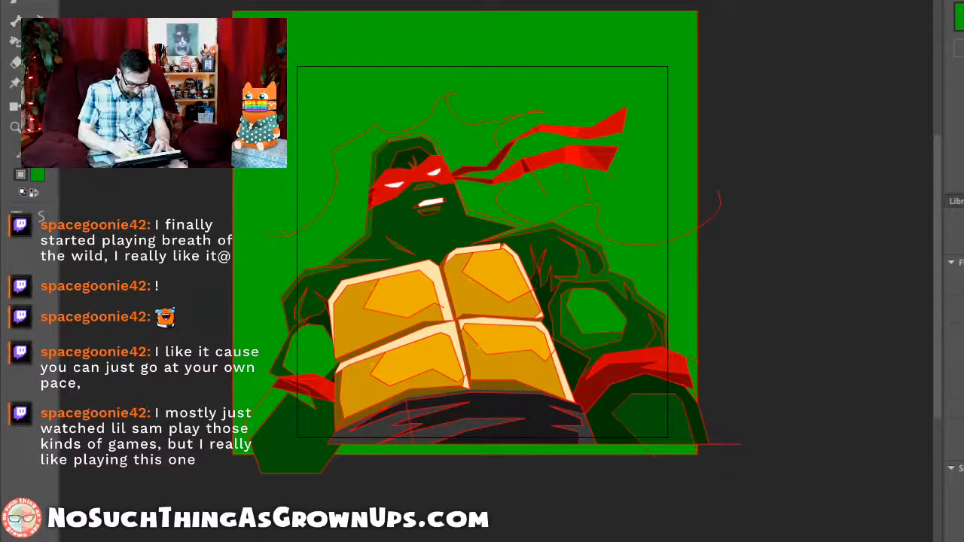
left_click_drag(269, 235, 305, 268)
left_click_drag(519, 446, 484, 541)
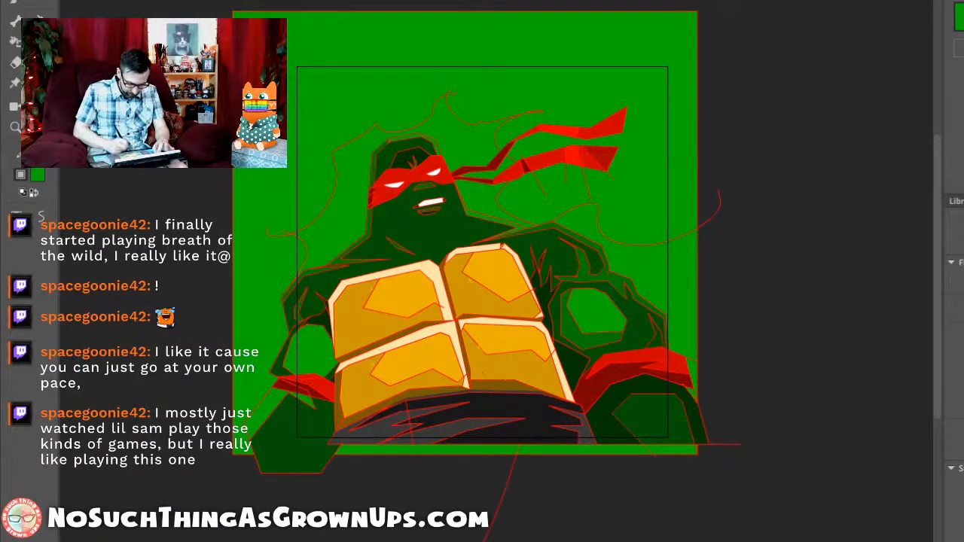
left_click_drag(482, 302, 470, 317)
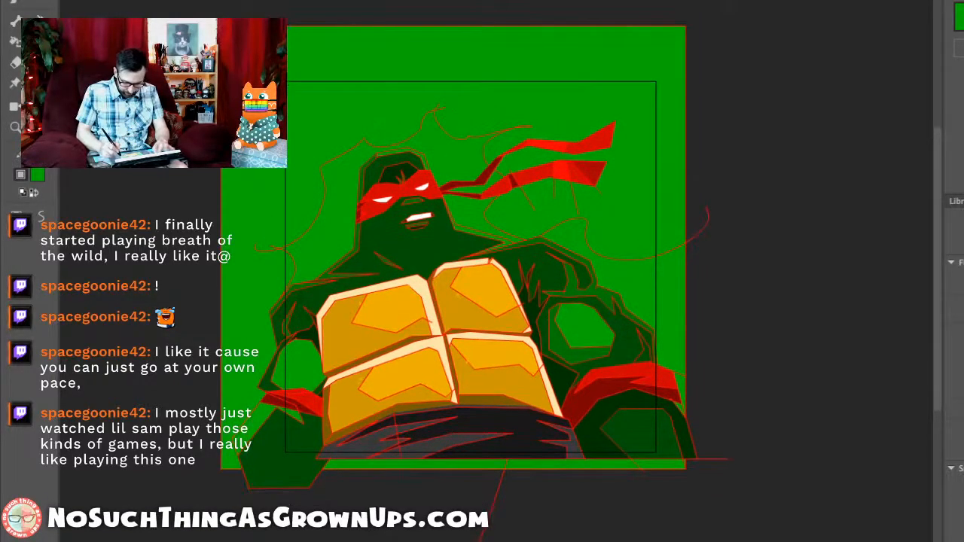
Step: Replace the green background and its sketched lines with an unfilled rectangle extending past all edges of the canvas
key("ctrl+a")
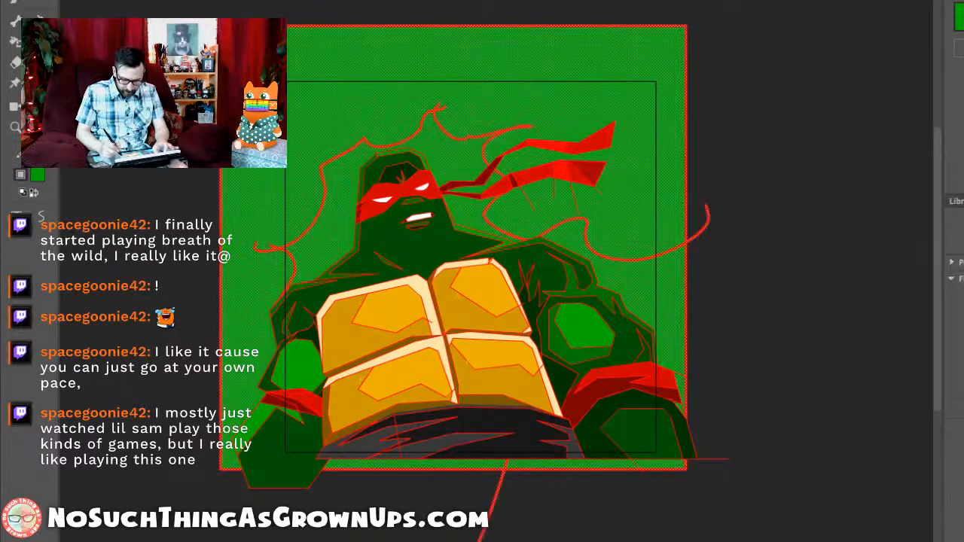
key("Delete")
key("r")
mouse_move(174, 39)
left_mouse_down()
mouse_move(644, 470)
mouse_move(714, 478)
left_mouse_up()
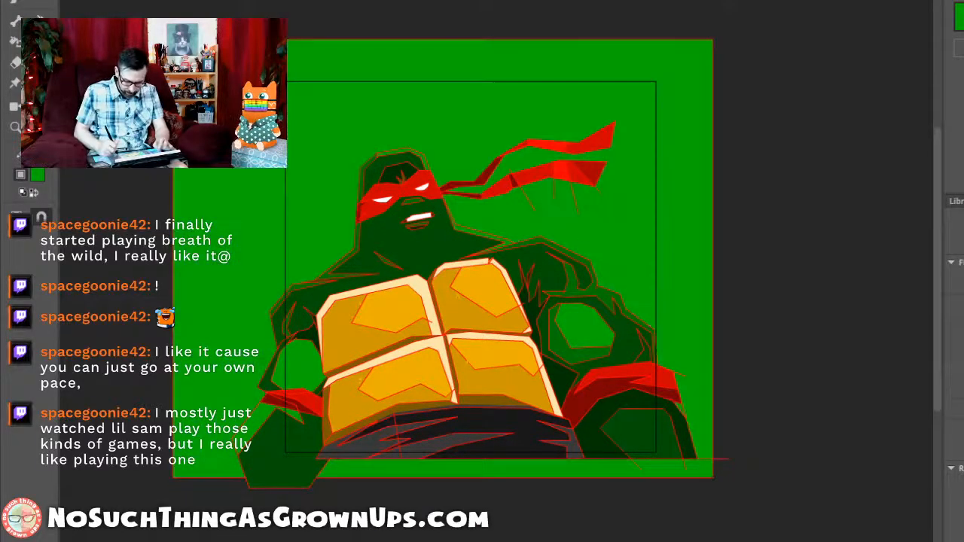
key("v")
left_click(648, 241)
key("Delete")
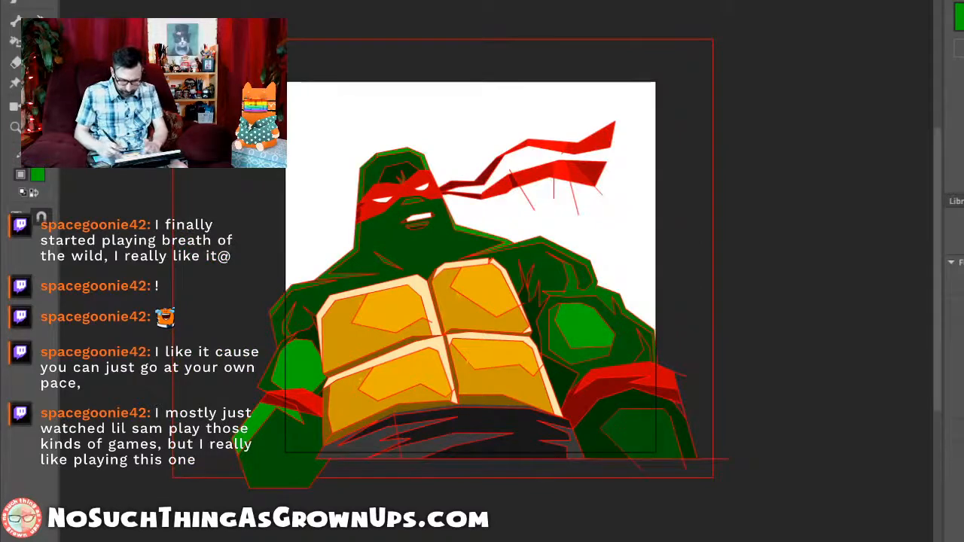
Step: Draw three tapering building outlines with straight lines behind the mask tails and right arm, extending their sides past the canvas
mouse_move(713, 380)
left_mouse_down()
mouse_move(615, 203)
mouse_move(607, 112)
mouse_move(586, 105)
left_mouse_up()
mouse_move(586, 105)
left_mouse_down()
mouse_move(521, 123)
mouse_move(616, 541)
left_mouse_up()
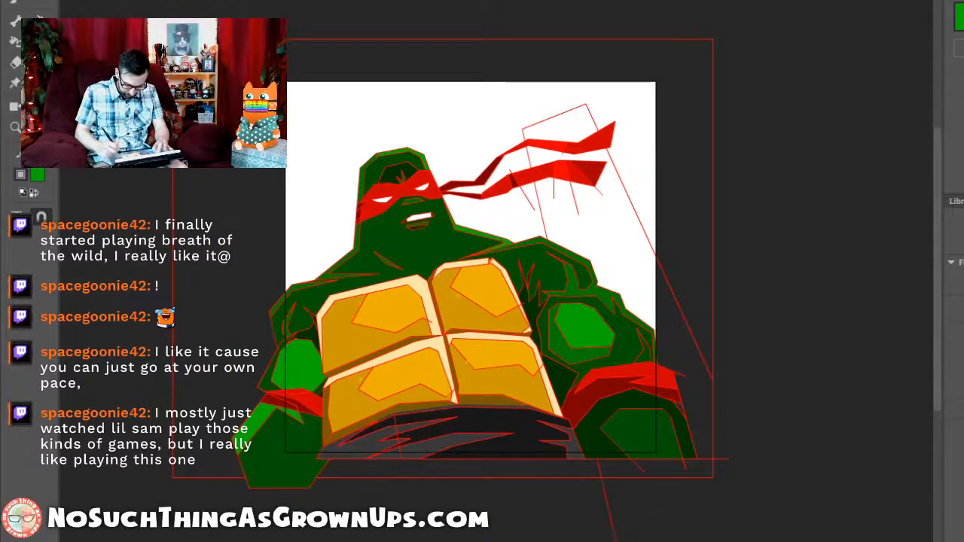
left_click_drag(735, 385, 645, 99)
left_click_drag(645, 99, 782, 275)
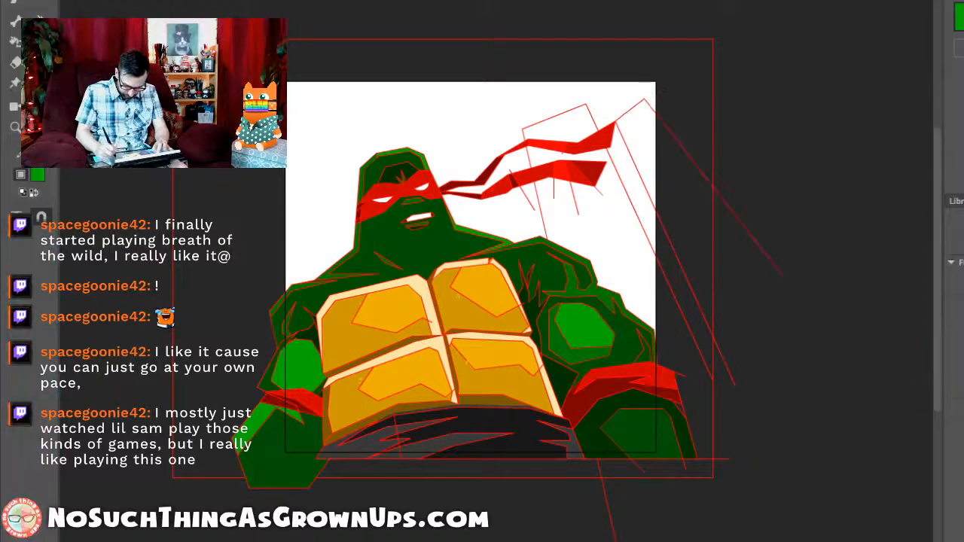
left_click_drag(558, 369, 489, 142)
left_click_drag(489, 142, 412, 541)
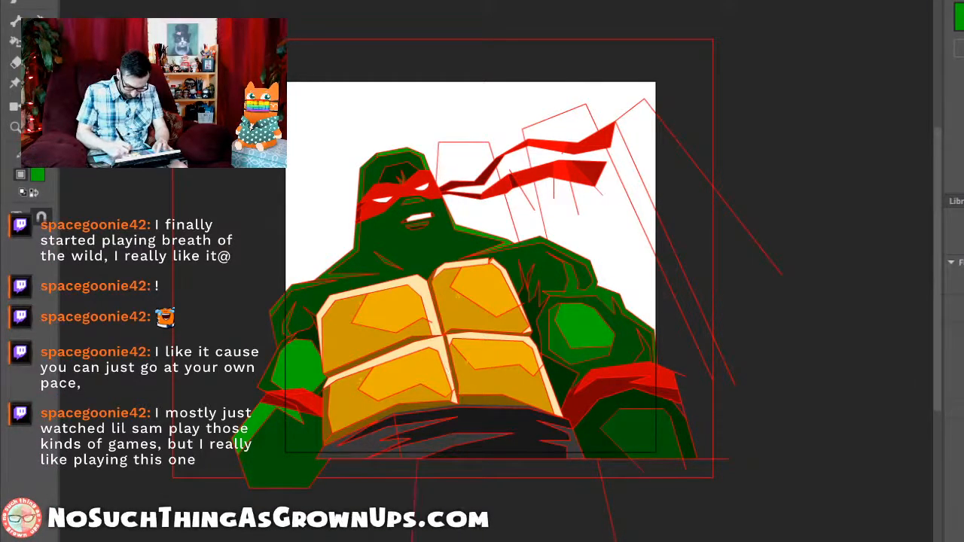
Step: Draw building outlines beside the turtle's left shoulder and add a taller building behind the towers at the mask tails
left_click_drag(357, 181, 329, 115)
left_click_drag(328, 115, 287, 106)
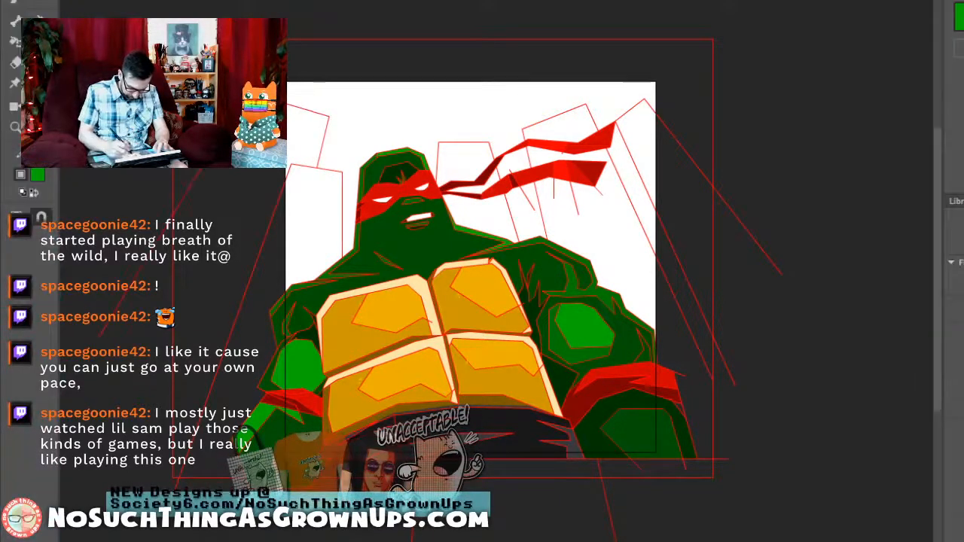
left_click_drag(464, 99, 553, 115)
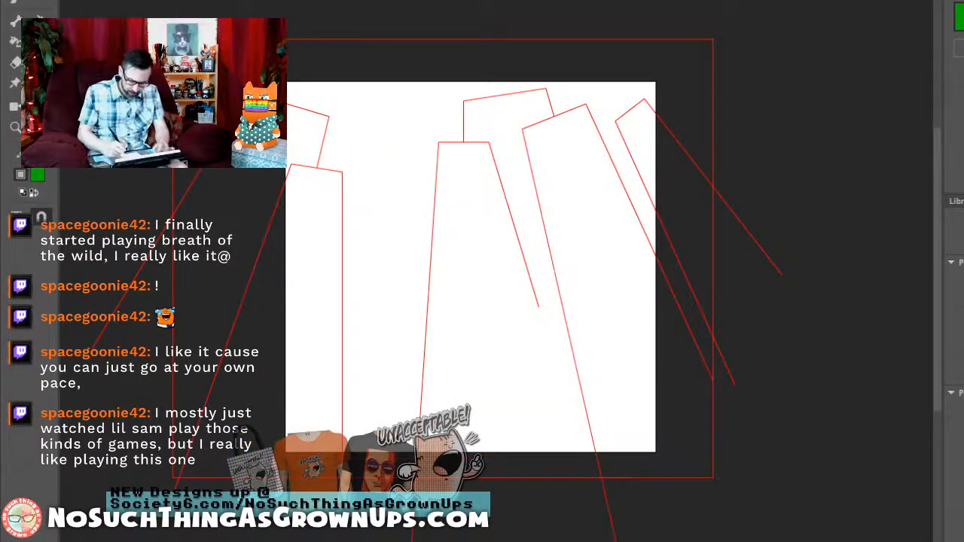
left_click_drag(538, 305, 593, 530)
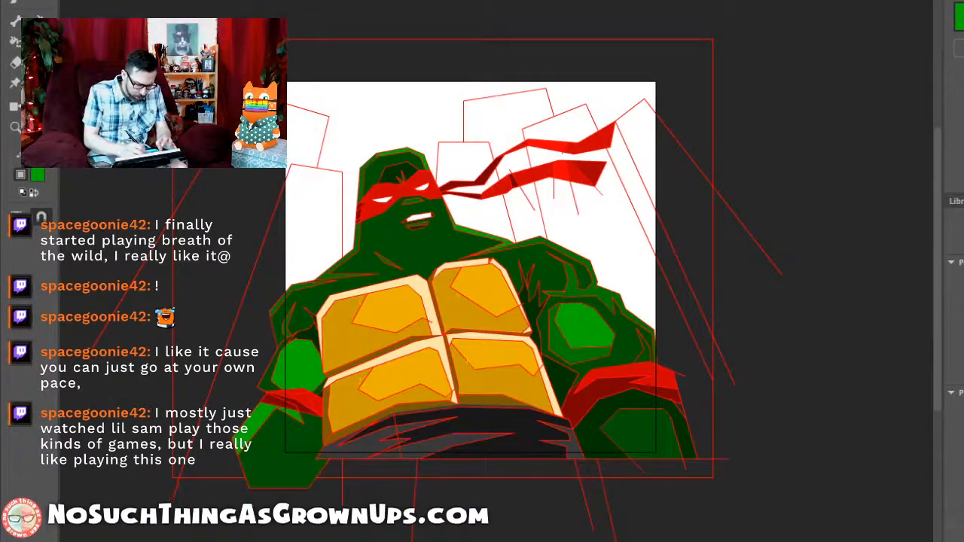
Step: Fill the sky around the building outlines with black
left_click(464, 120)
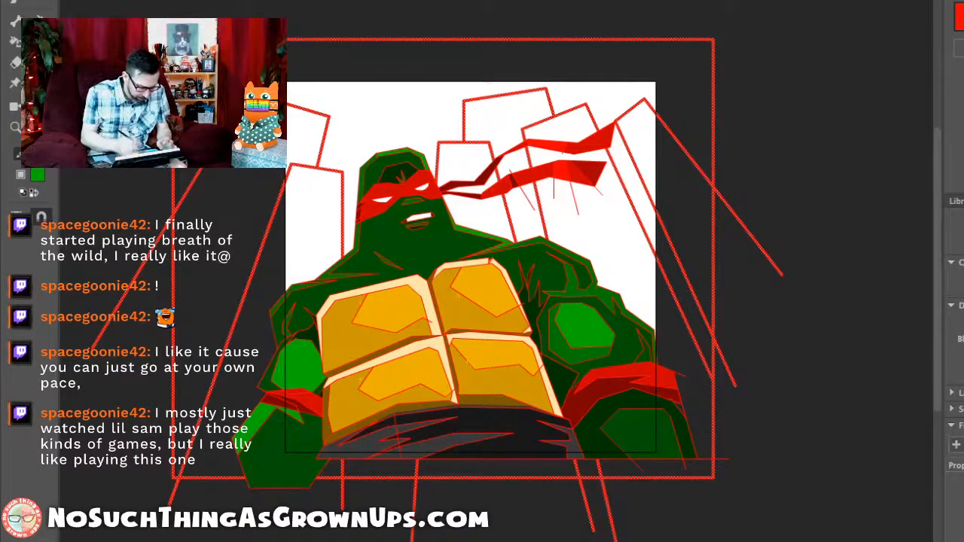
key("Escape")
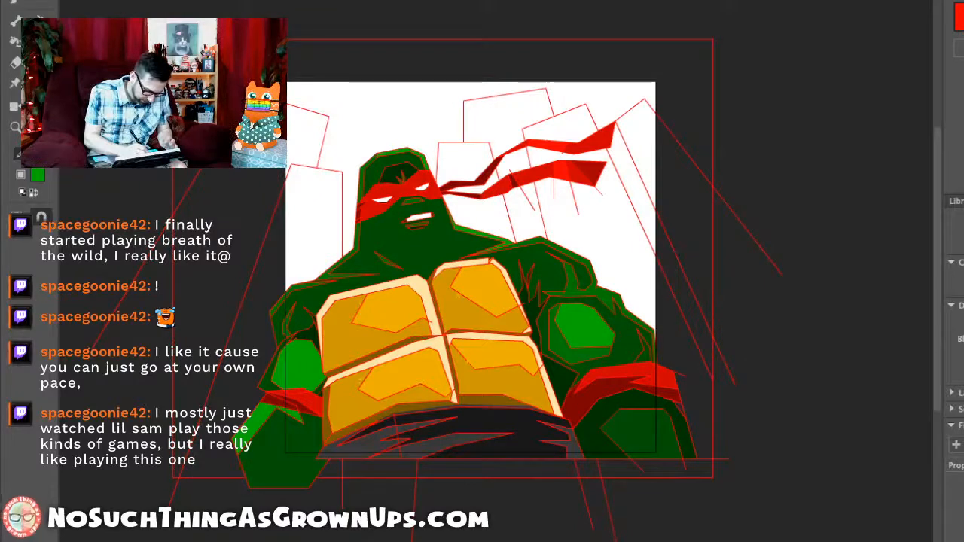
key("ctrl+a")
key("Escape")
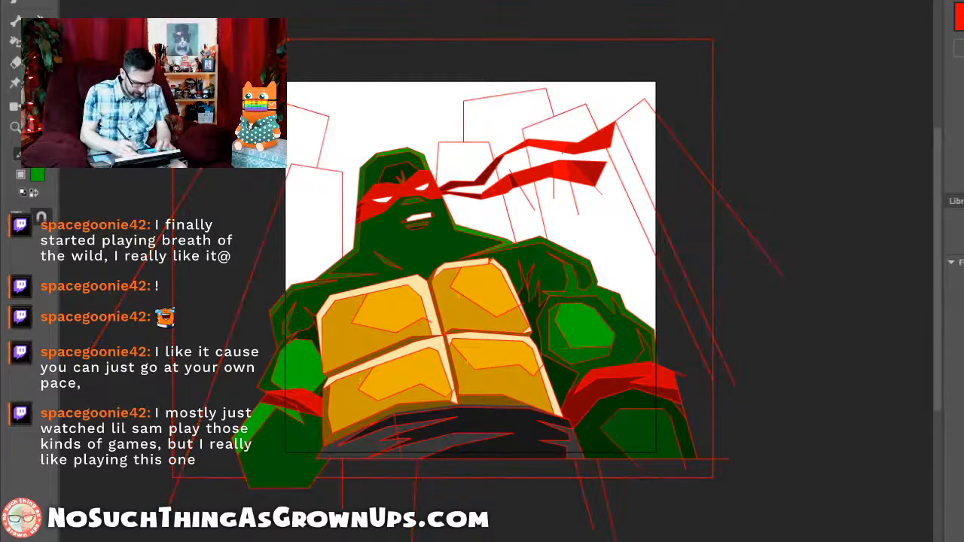
key("k")
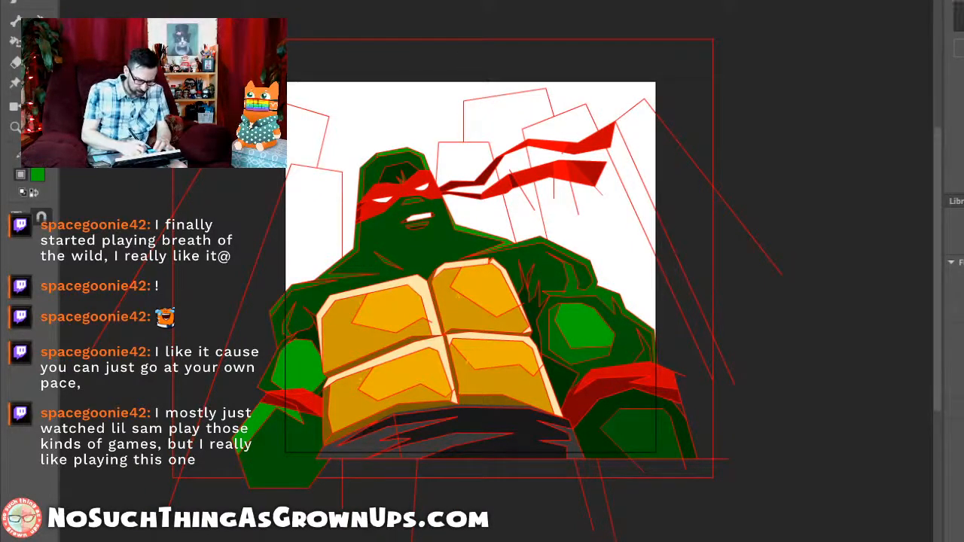
key("k")
left_click(407, 113)
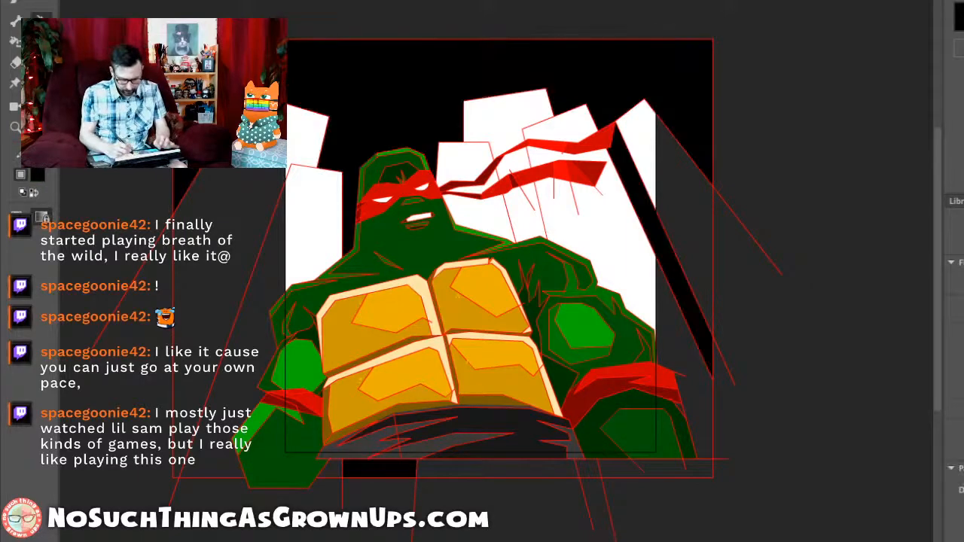
Step: Fill the front buildings on both sides of the turtle with the grey sampled from the trousers
left_click_drag(467, 279, 468, 260)
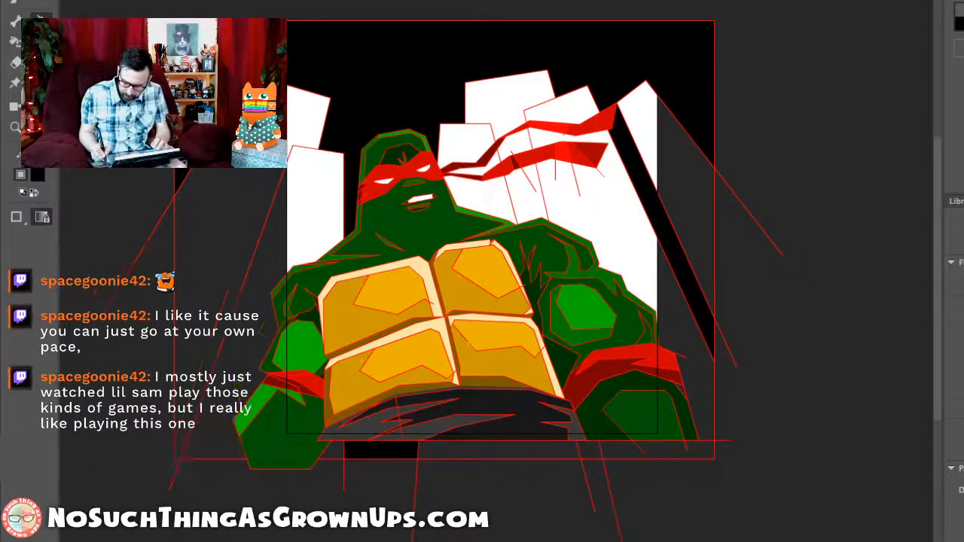
key("i")
left_click(475, 423)
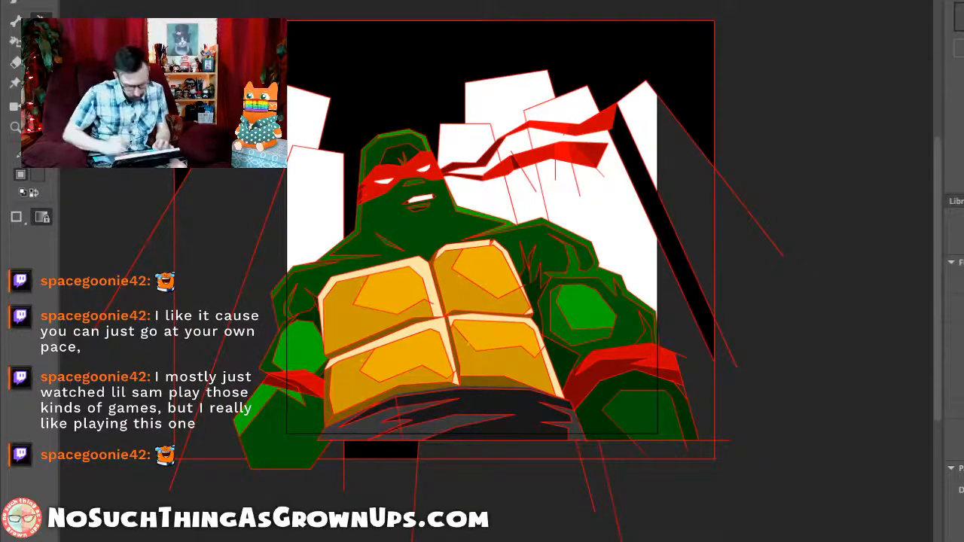
left_click(464, 147)
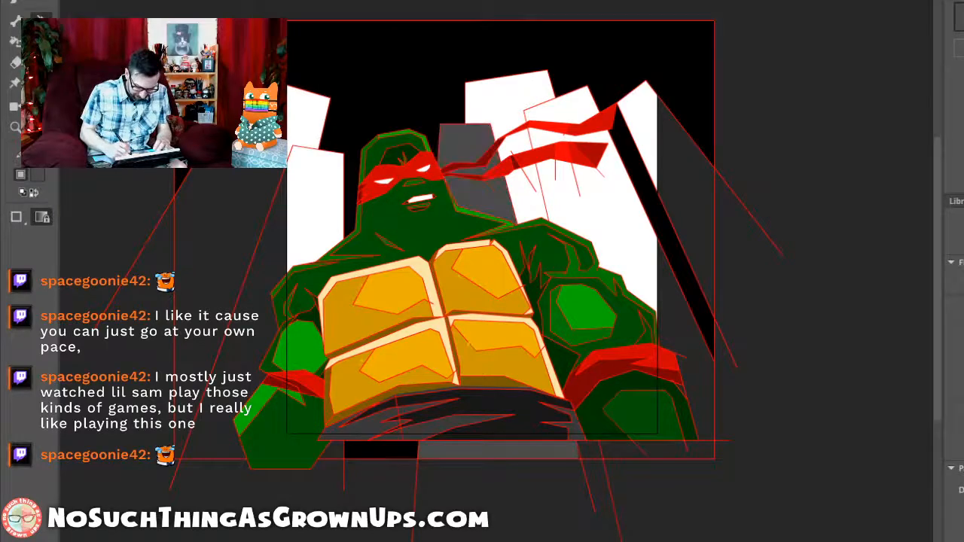
left_click(595, 199)
left_click(317, 196)
left_click(644, 124)
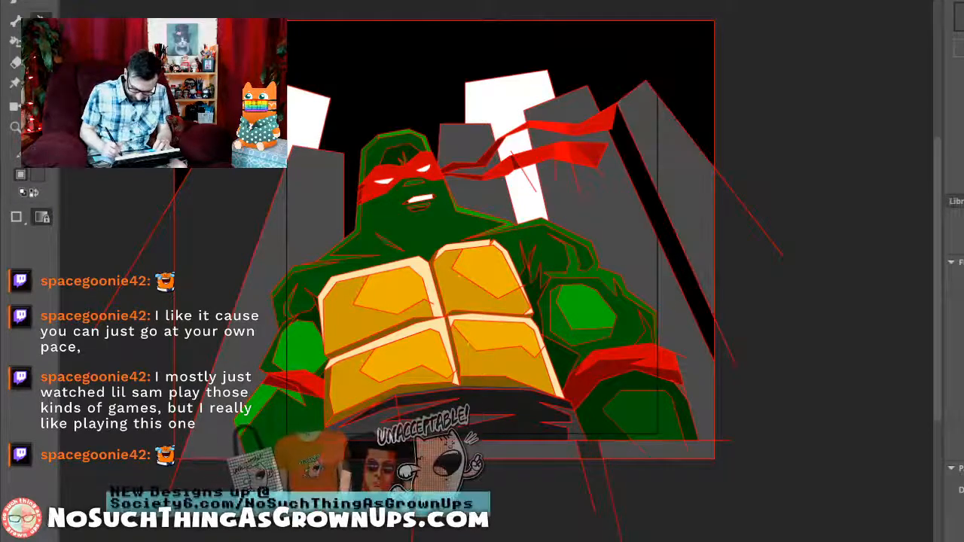
Step: Fill the rear buildings and the gap between the right-hand towers with darker grey
left_click(306, 121)
left_click(502, 101)
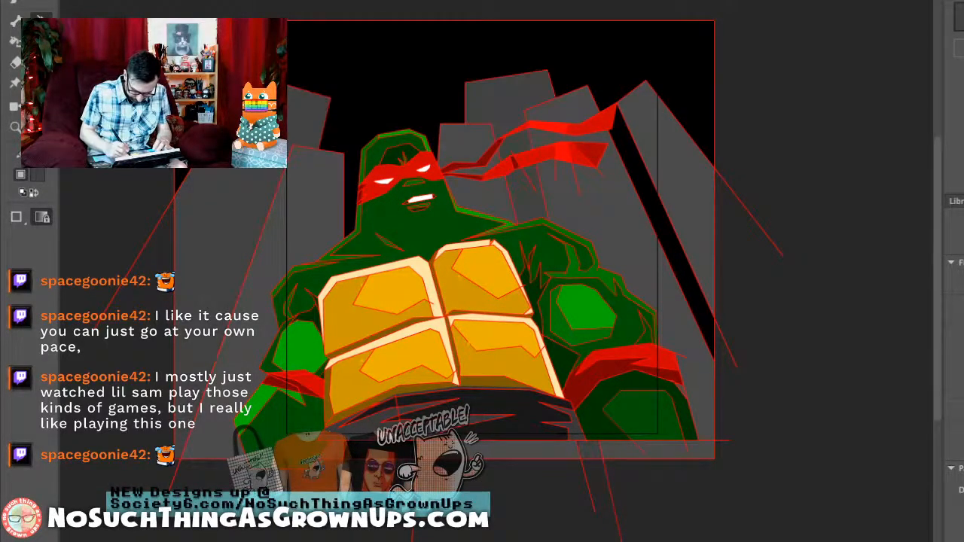
left_click(506, 98)
left_click(218, 219)
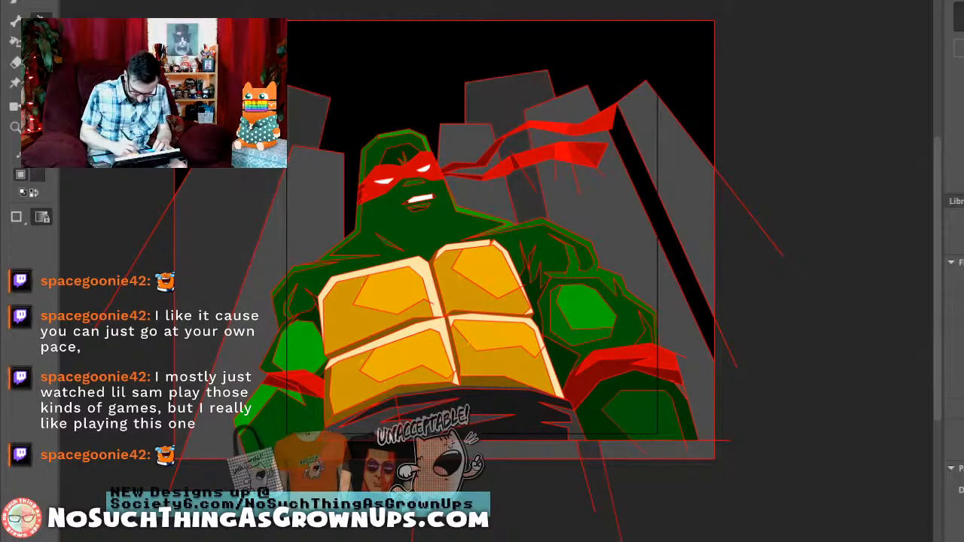
Step: Draw a wavy freehand cloud contour arching over the turtle's head and buildings, with a curve sweeping across the right-hand towers
left_click_drag(482, 271, 443, 263)
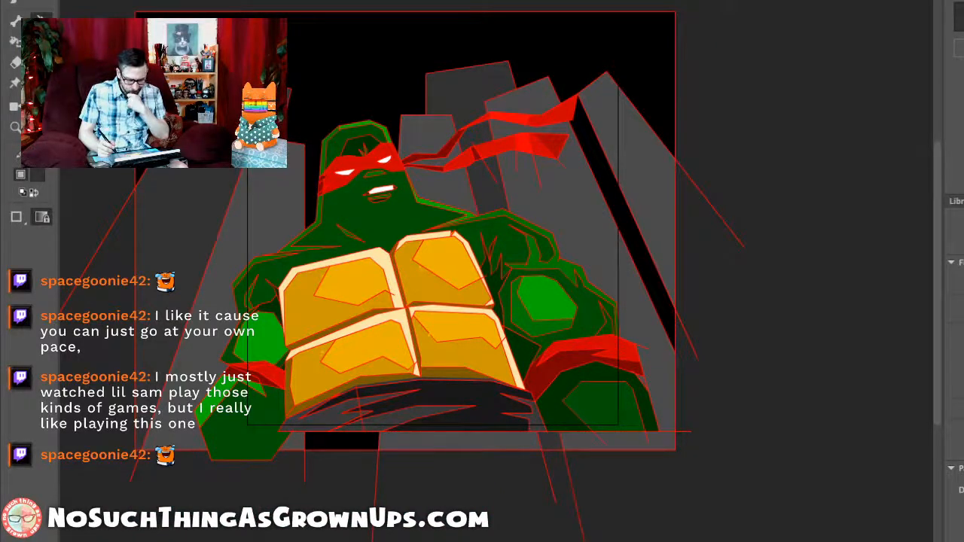
key("shift+y")
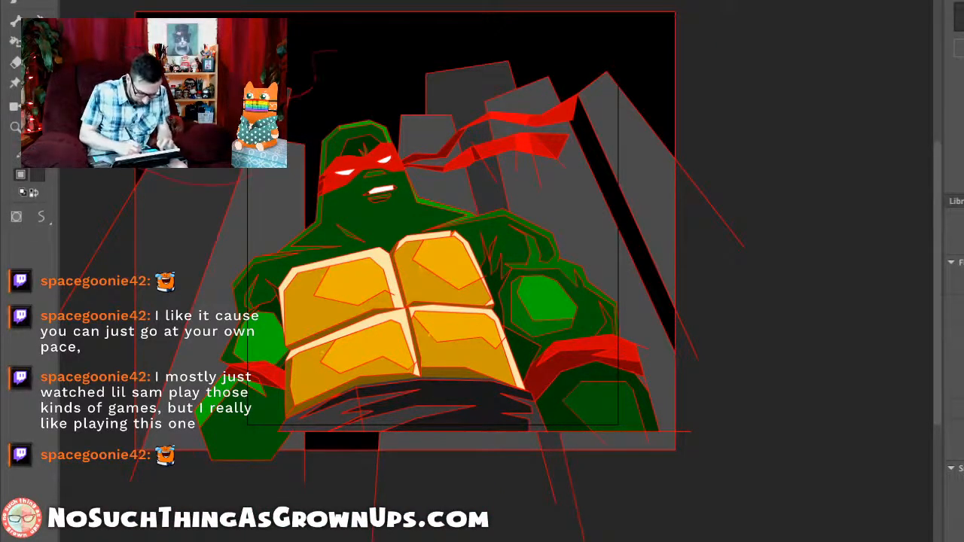
left_click_drag(348, 31, 308, 94)
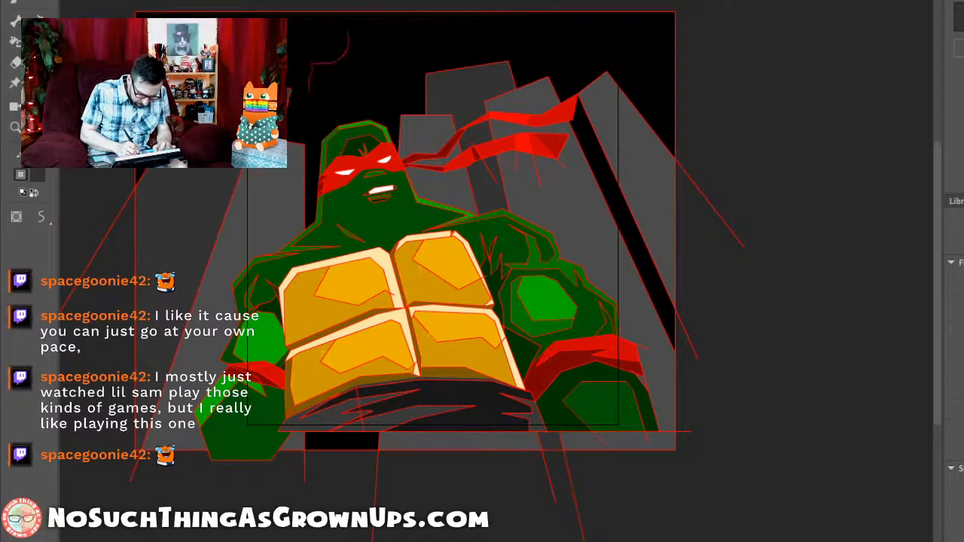
key("ctrl+z")
left_click_drag(326, 50, 290, 128)
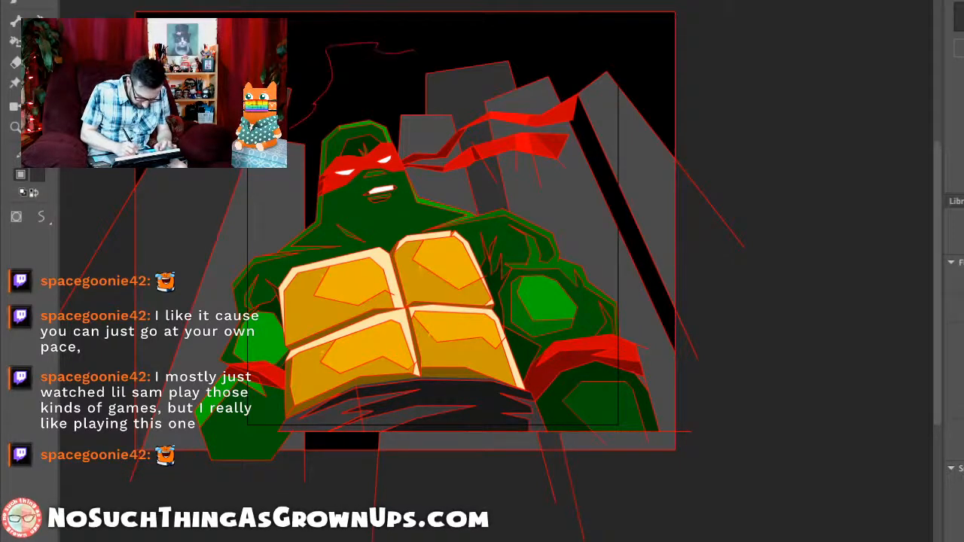
left_click_drag(414, 51, 388, 75)
key("ctrl+z")
mouse_move(288, 141)
left_mouse_down()
mouse_move(331, 51)
mouse_move(392, 43)
mouse_move(387, 60)
mouse_move(405, 69)
mouse_move(519, 40)
mouse_move(582, 63)
left_mouse_up()
left_click_drag(663, 179, 749, 85)
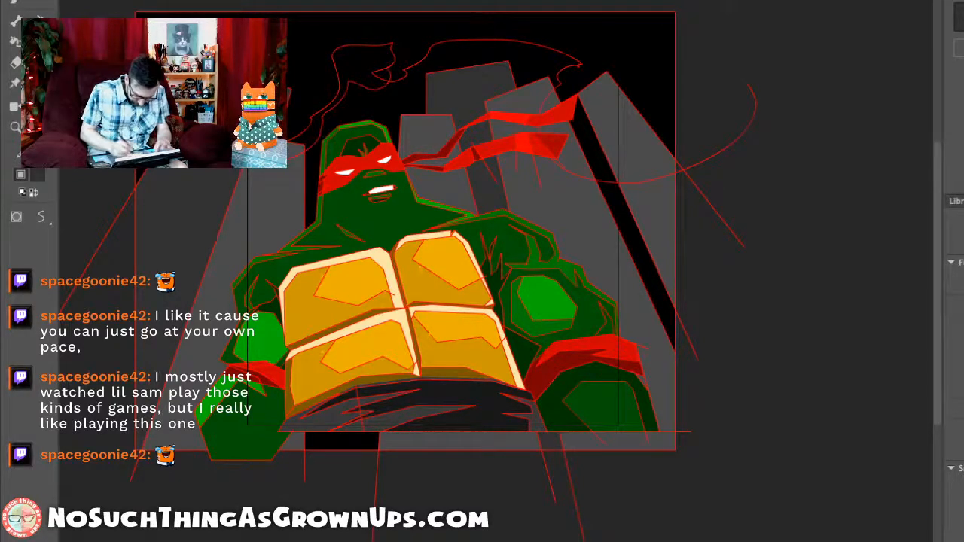
Step: Draw the outer cloud contours freehand along the top of the sky, running past the background rectangle's edges
mouse_move(188, 1)
left_mouse_down()
mouse_move(316, 36)
mouse_move(335, 1)
left_mouse_up()
mouse_move(556, 1)
left_mouse_down()
mouse_move(579, 61)
mouse_move(714, 2)
left_mouse_up()
key("ctrl+z")
mouse_move(709, 50)
left_mouse_down()
mouse_move(606, 40)
mouse_move(439, 1)
left_mouse_up()
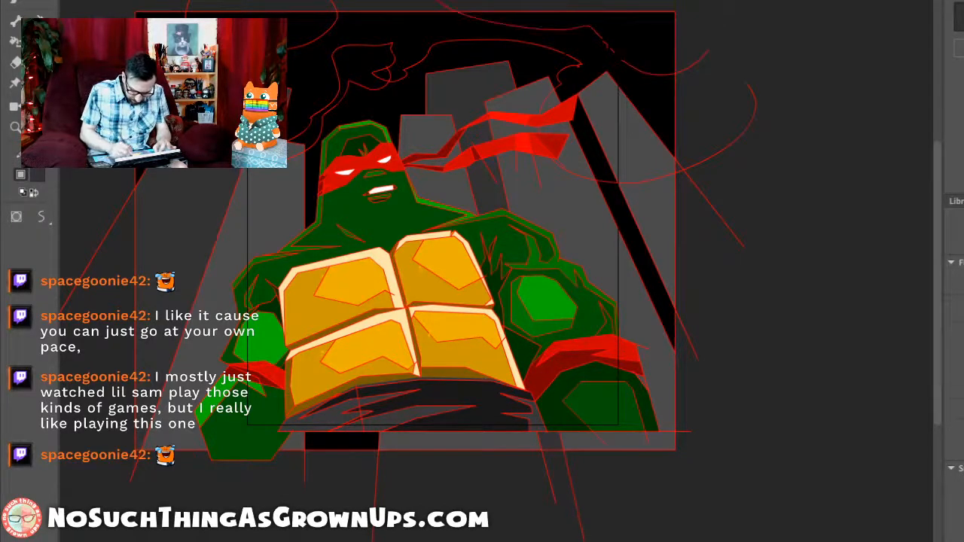
Step: Fill the inner sky around the buildings dark purple and the cloud band above it a lighter blue
key("space")
left_click(618, 57)
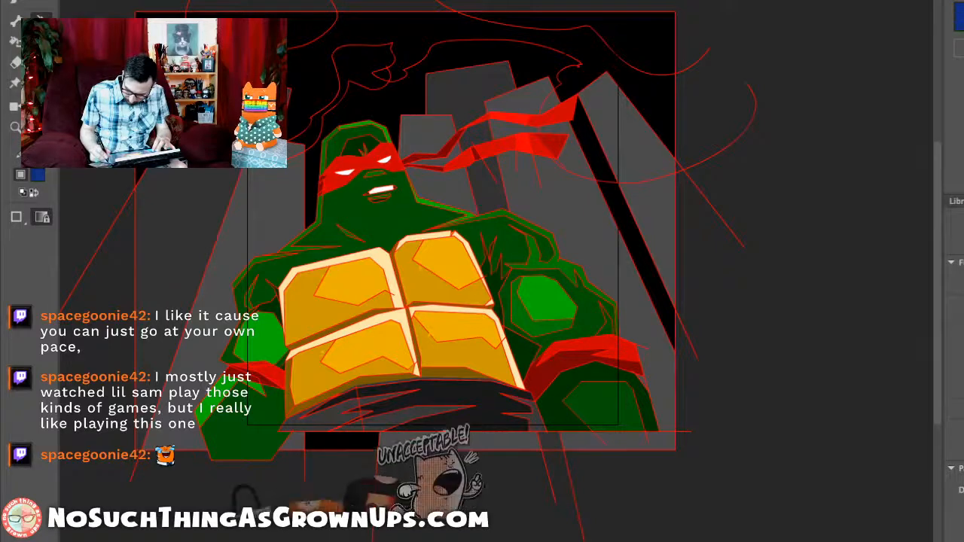
left_click(390, 97)
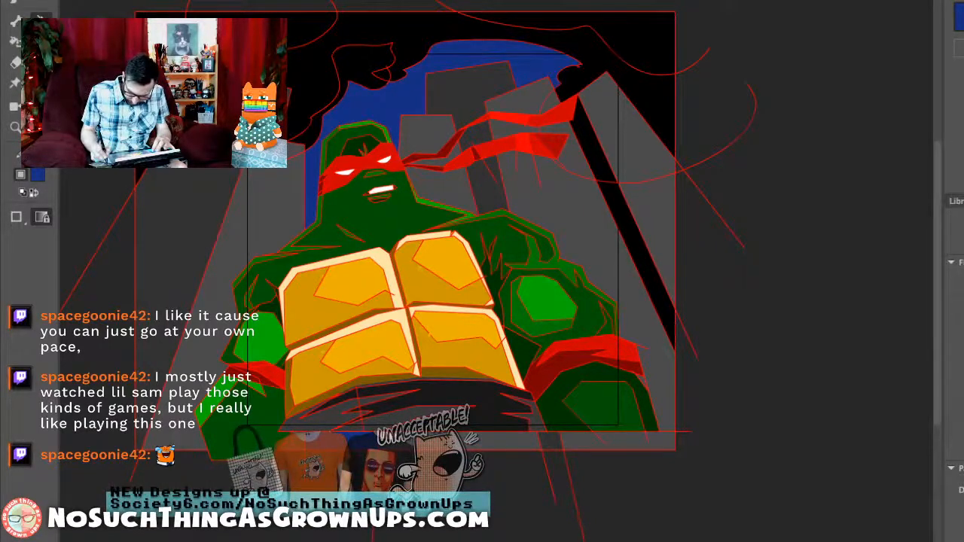
left_click(386, 99)
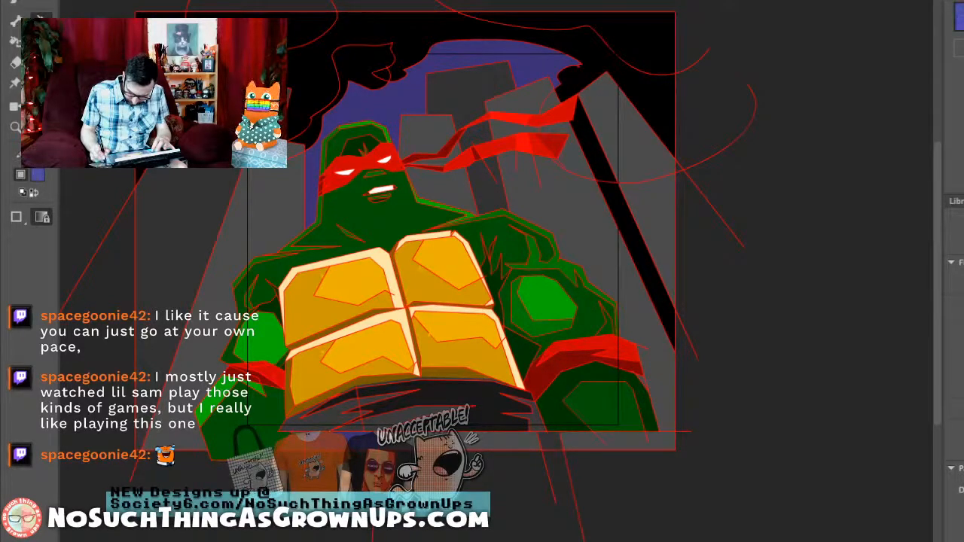
left_click(413, 39)
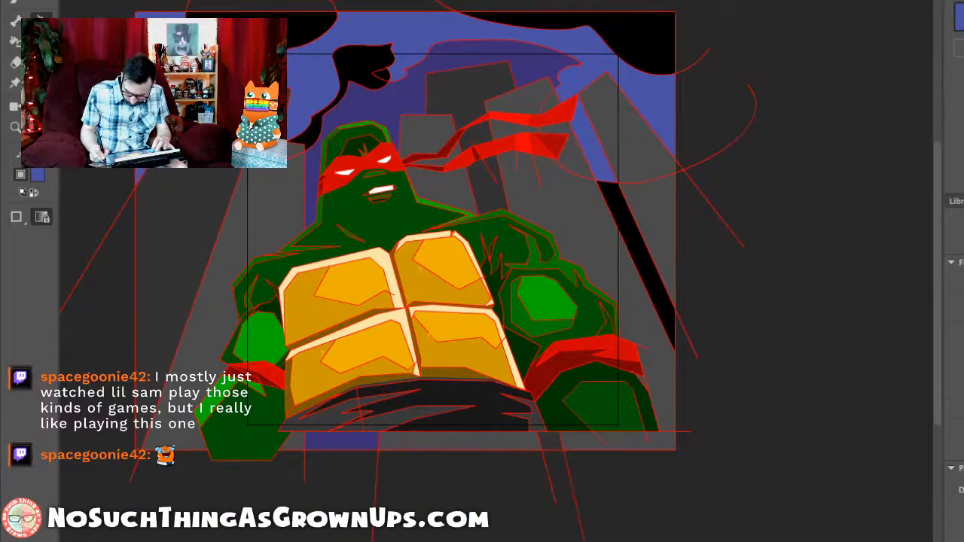
Step: Refill the cloud band around the inner sky with a muted greyish purple
left_click(452, 32)
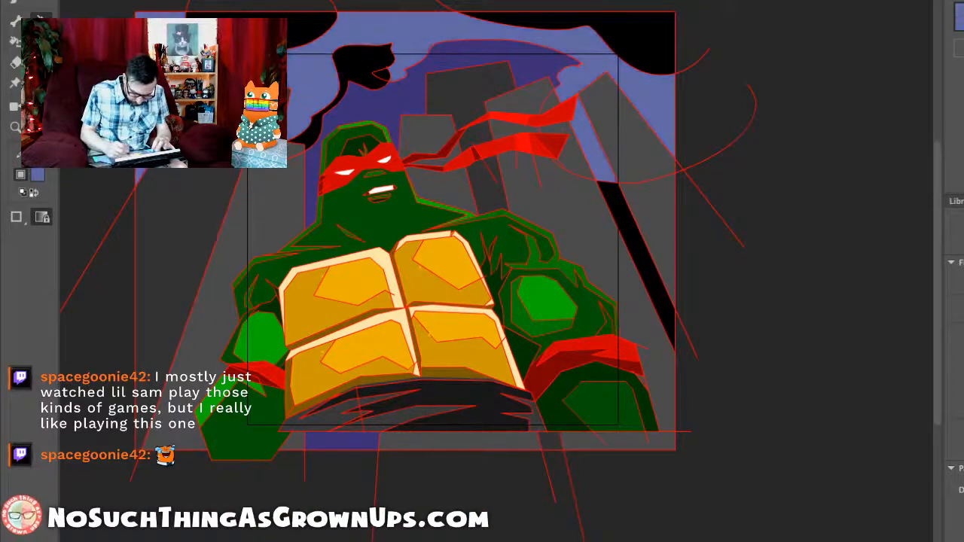
left_click(452, 57)
key("ctrl+z")
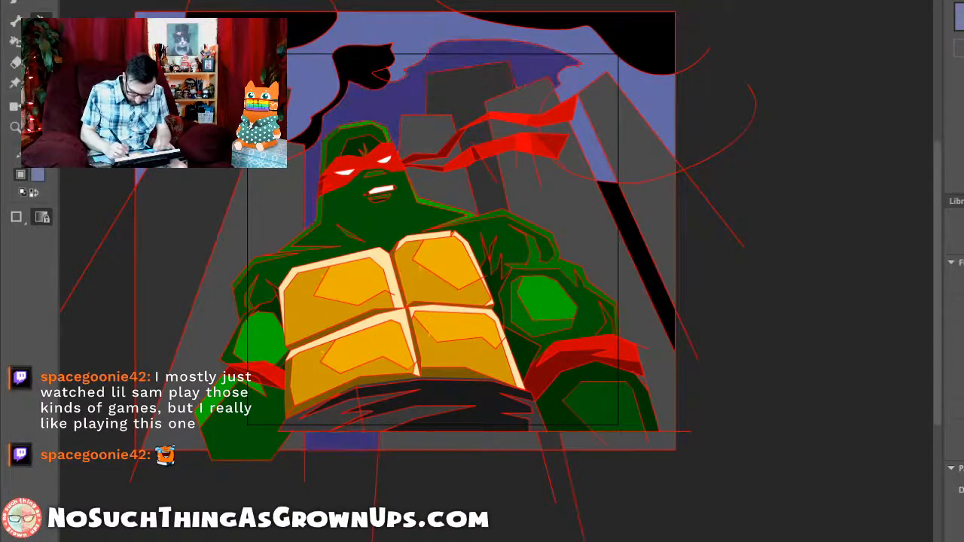
left_click(452, 31)
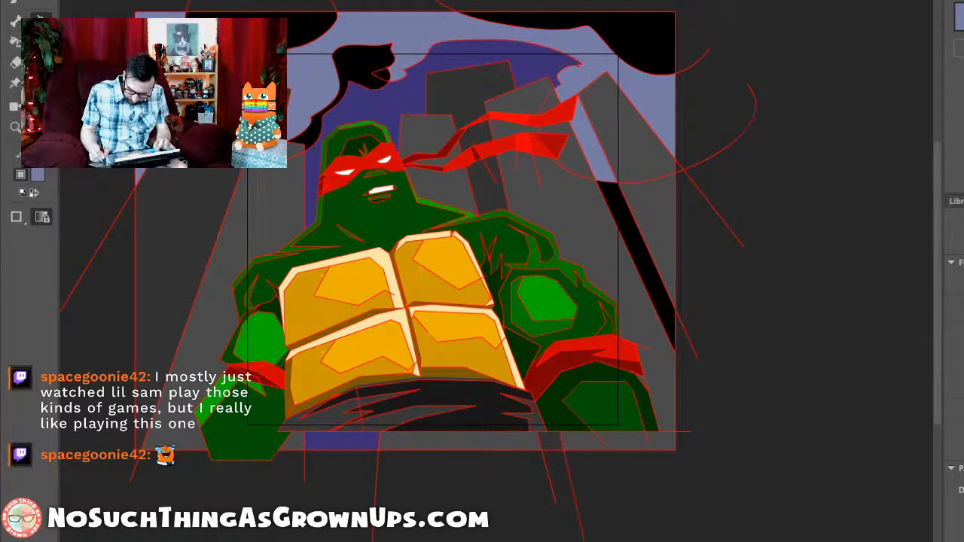
left_click(452, 30)
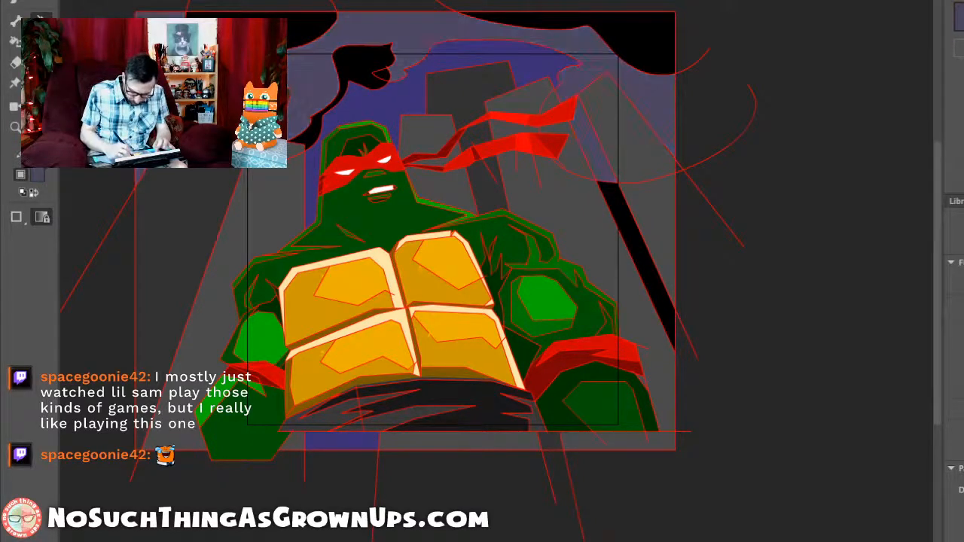
left_click(452, 56)
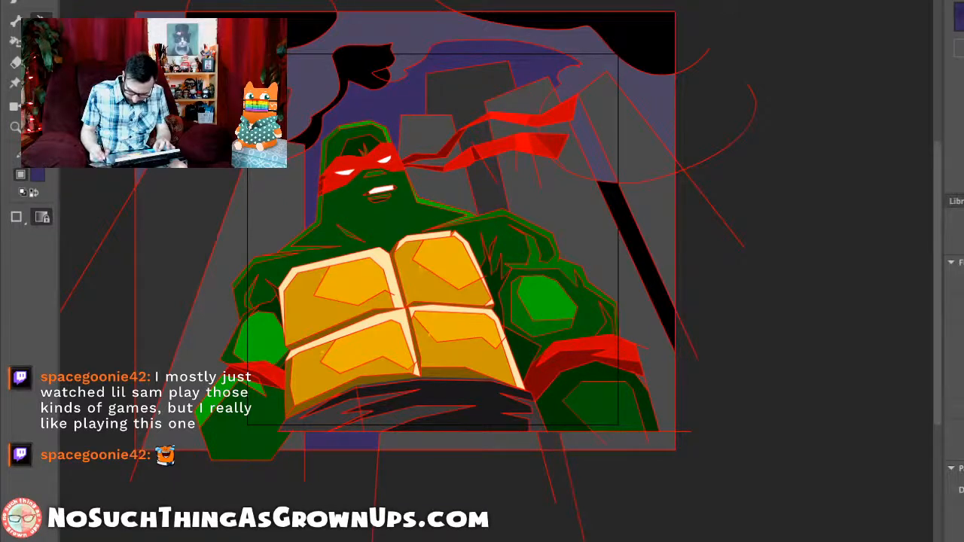
Step: Fill the inner sky a deeper dark purple and the black outer corners along the top a muted mid purple
left_click(392, 98)
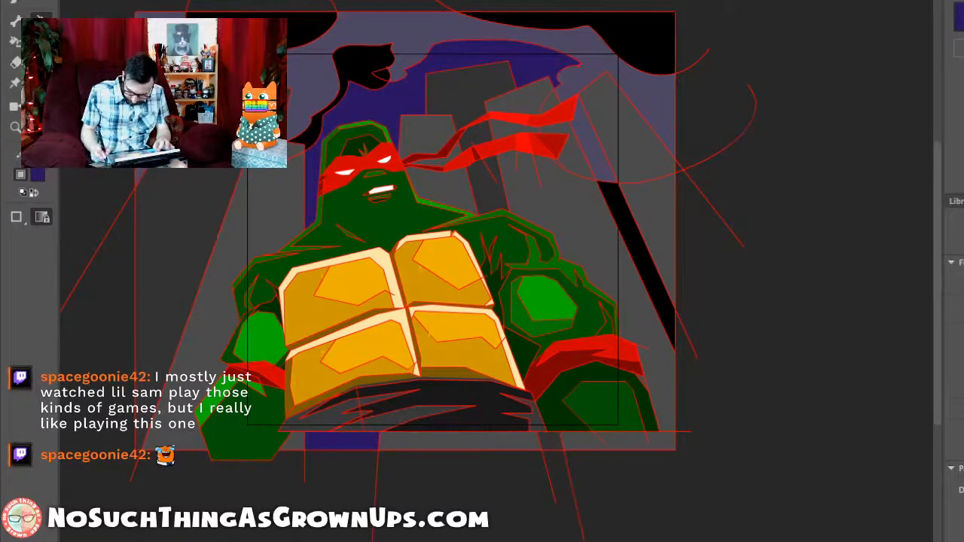
left_click(640, 45)
key("i")
left_click(640, 90)
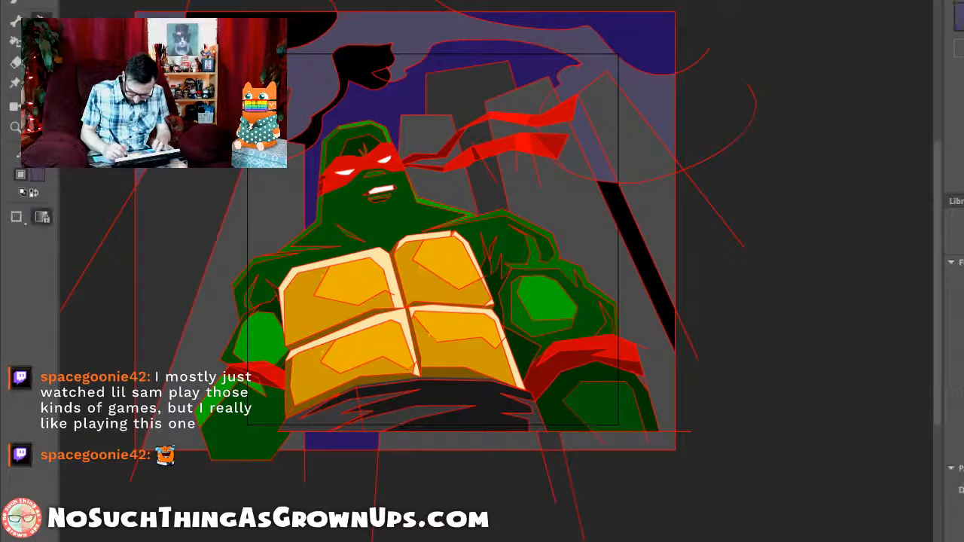
left_click(640, 45)
left_click(311, 29)
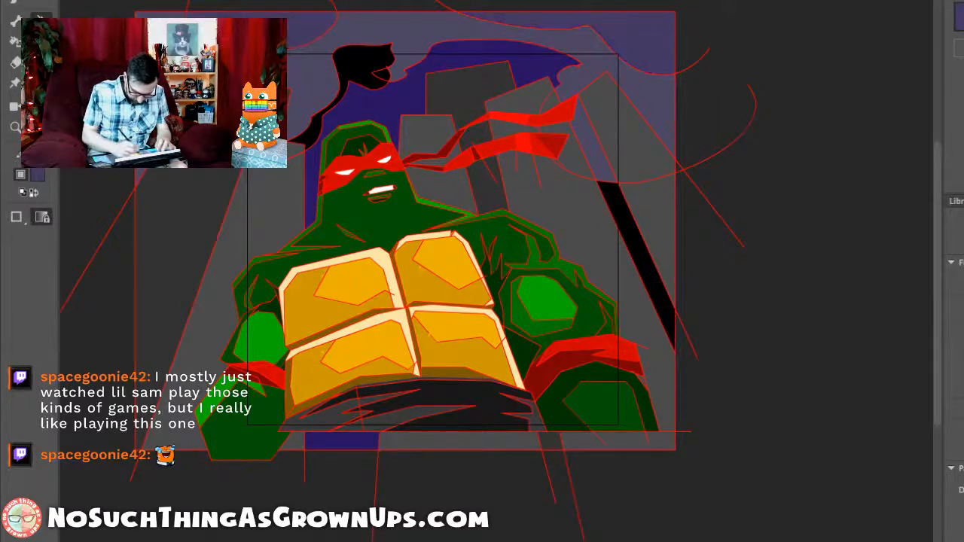
Step: Select the entire background drawing and remove its red contour lines, leaving only the colour fills
left_click_drag(482, 271, 473, 259)
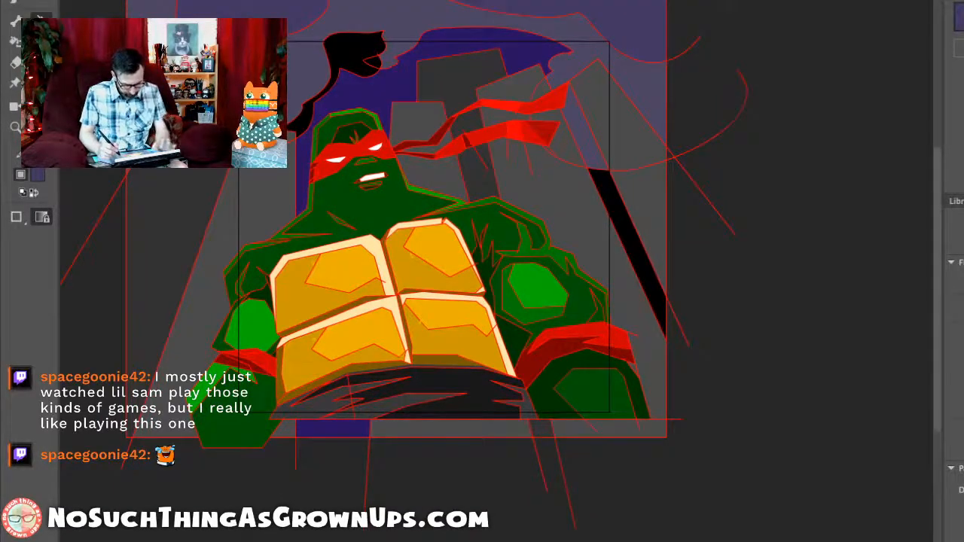
key("ctrl+a")
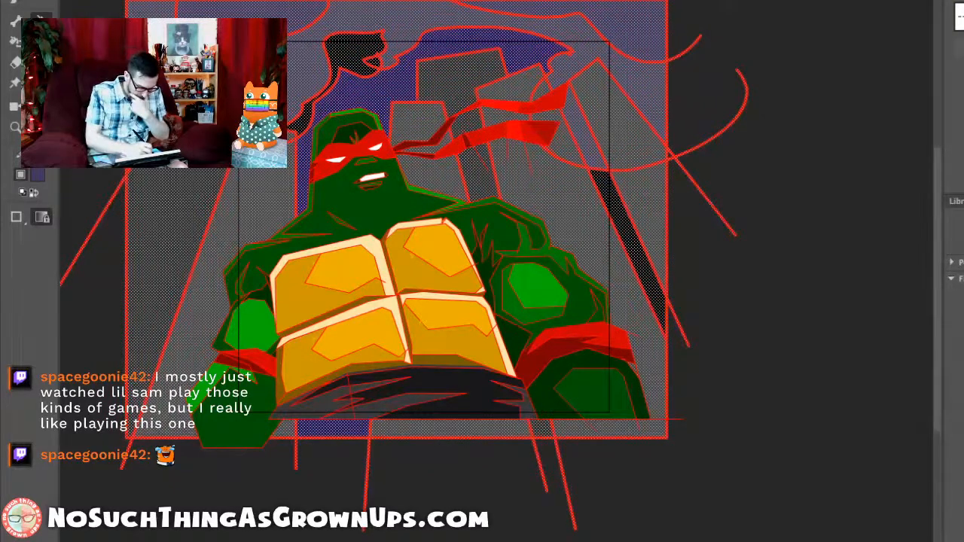
left_click(962, 17)
left_click(962, 17)
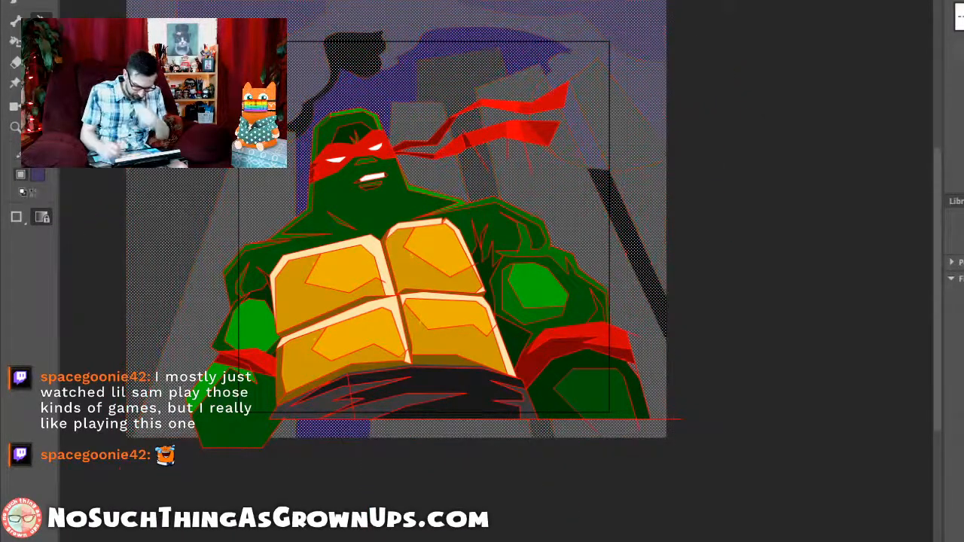
key("Escape")
left_click_drag(482, 271, 530, 276)
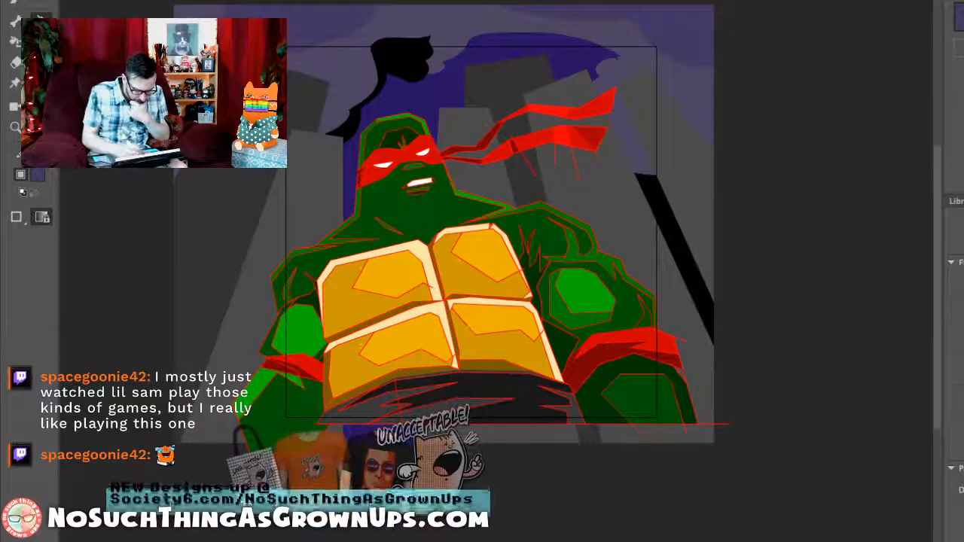
Step: Draw straight diagonal shadow lines across the buildings and fill the areas below them with darker grey
key("v")
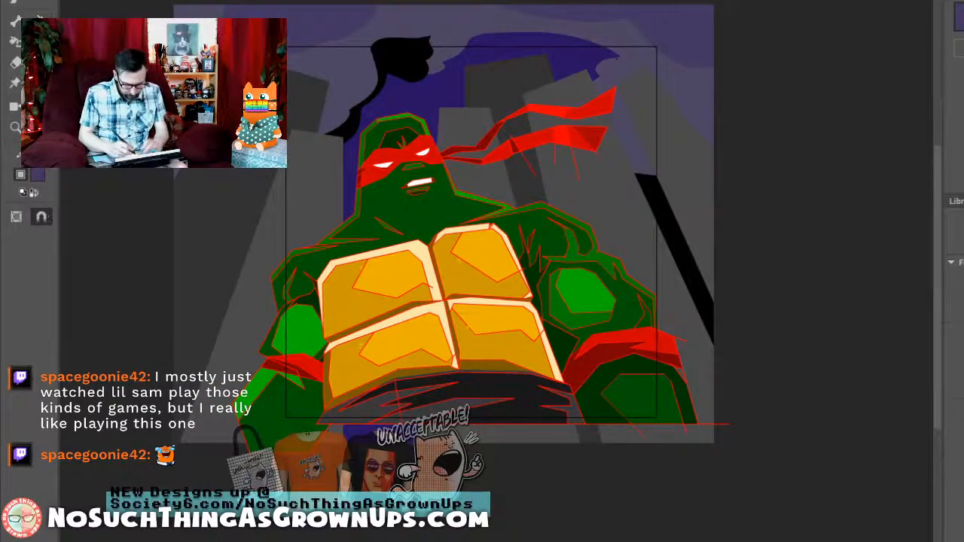
left_click_drag(253, 143, 350, 220)
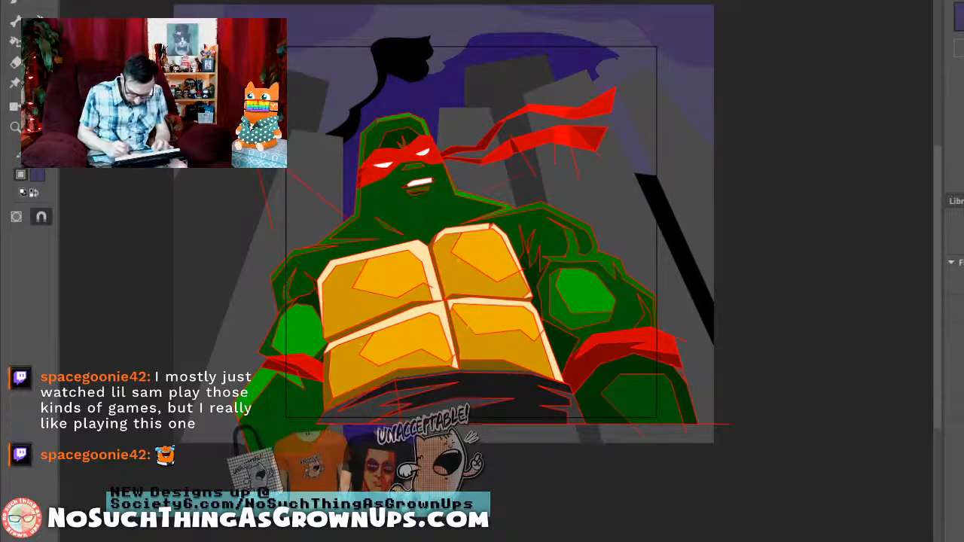
left_click_drag(486, 192, 521, 175)
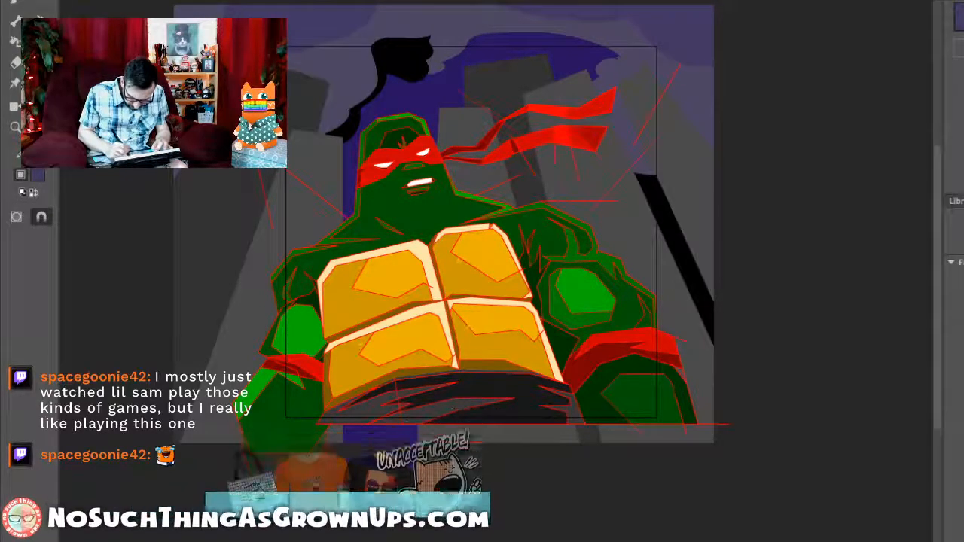
key("i")
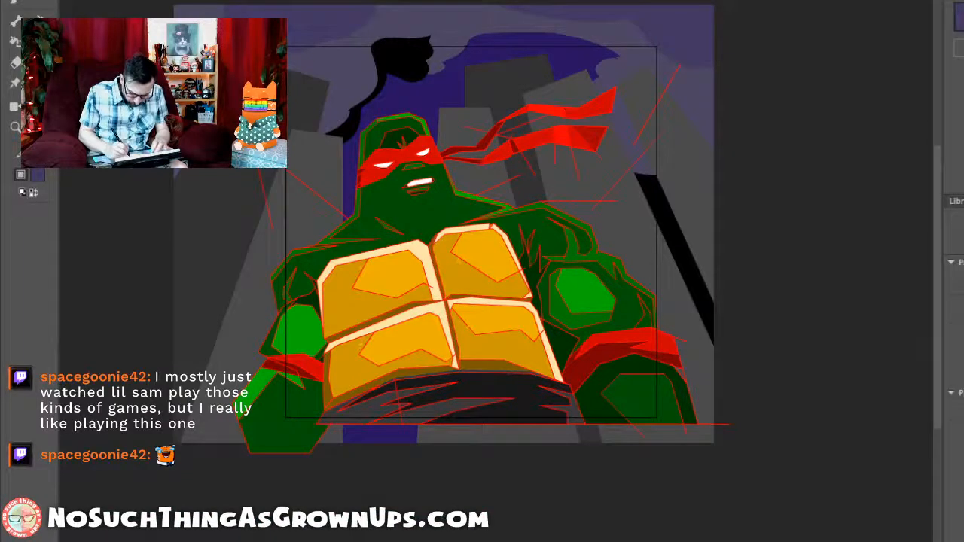
key("n")
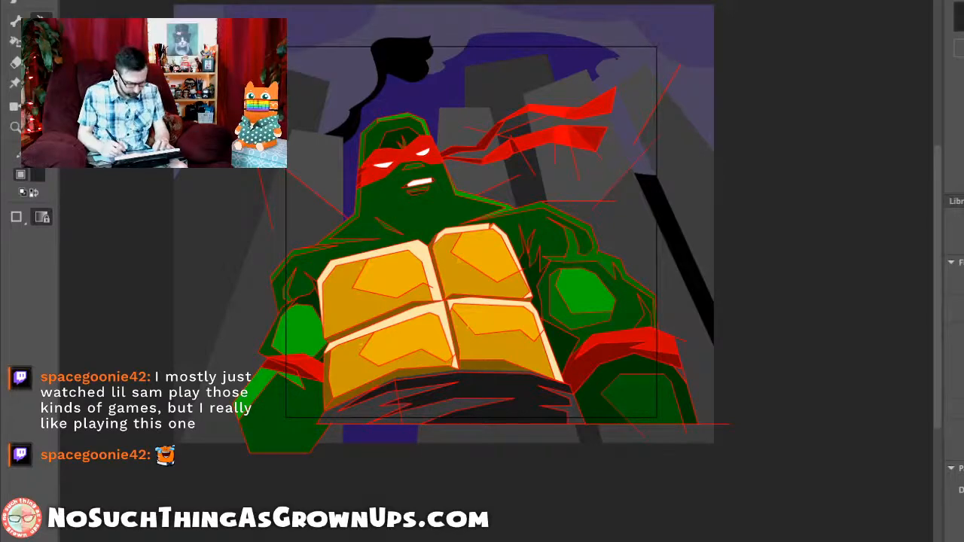
Step: Remove the red shadow dividing lines from the background buildings
key("ctrl+a")
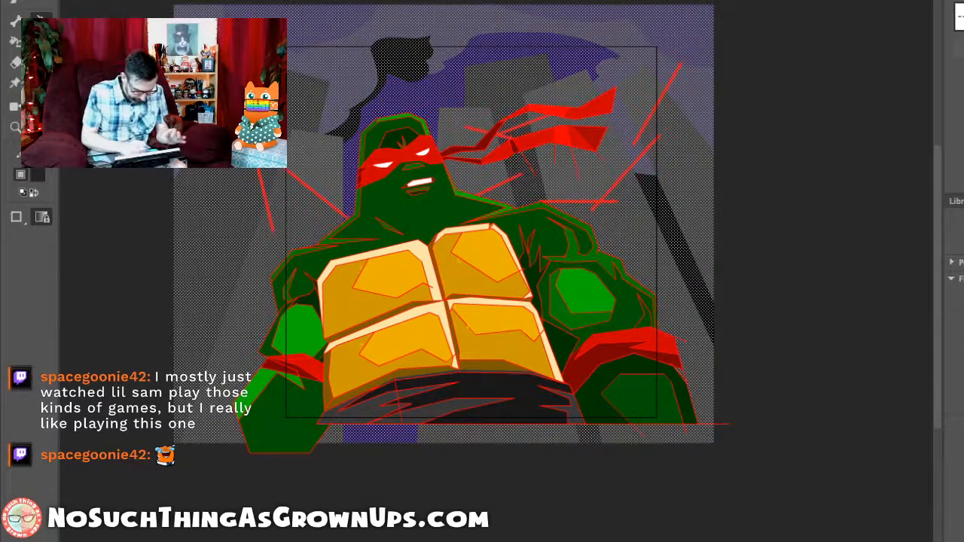
key("ctrl+shift+a")
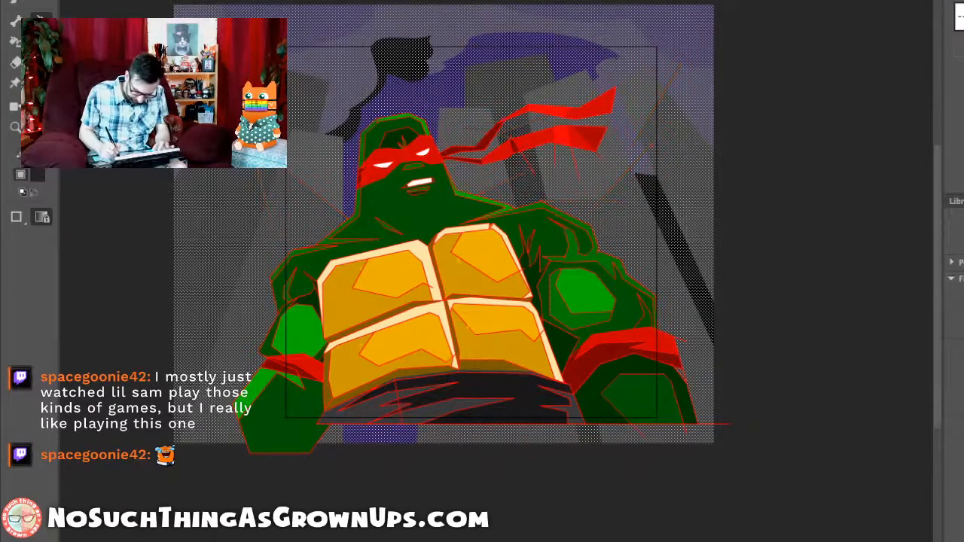
key("ctrl+shift+a")
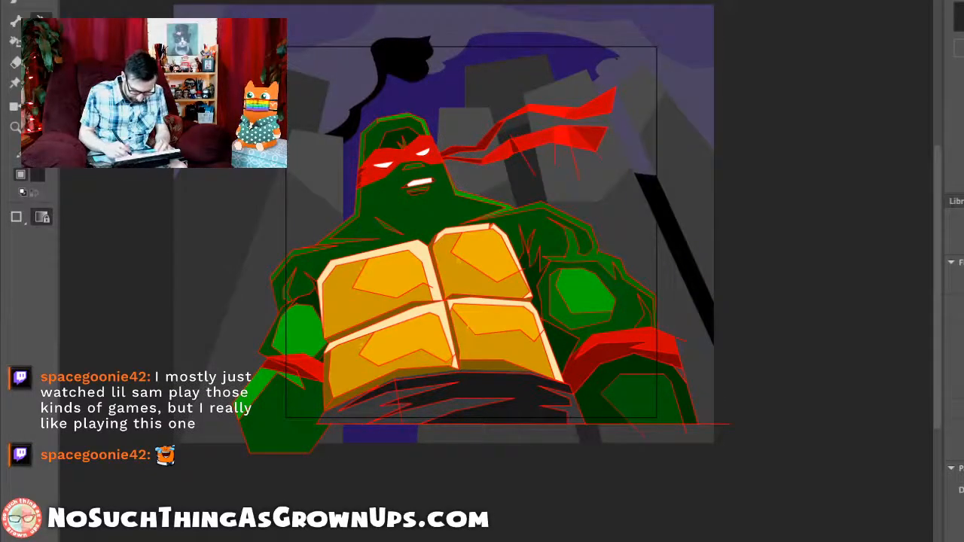
Step: Select the whole turtle drawing and remove its red contour lines, keeping the flat fills
key("ctrl+a")
key("ctrl+shift+a")
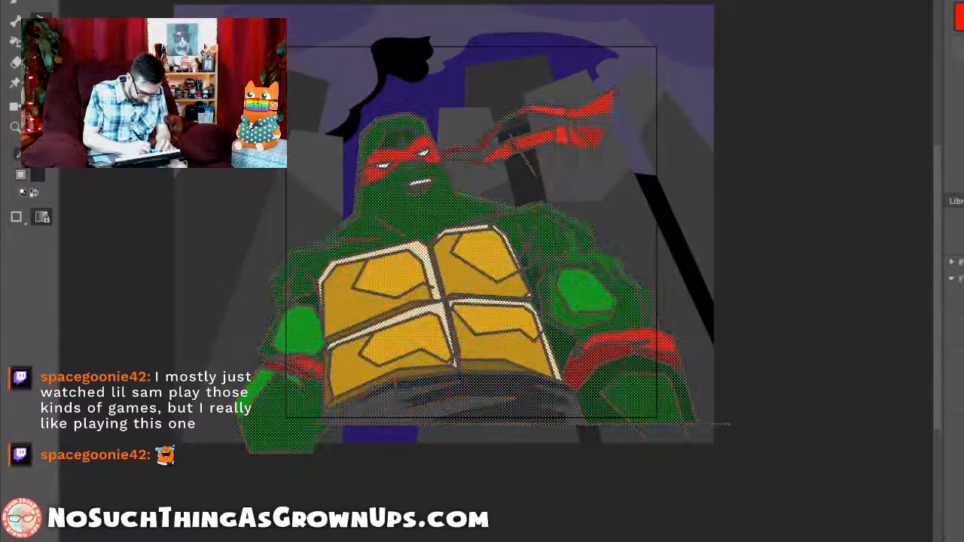
key("ctrl+a")
key("ctrl+shift+a")
left_click_drag(482, 286, 538, 283)
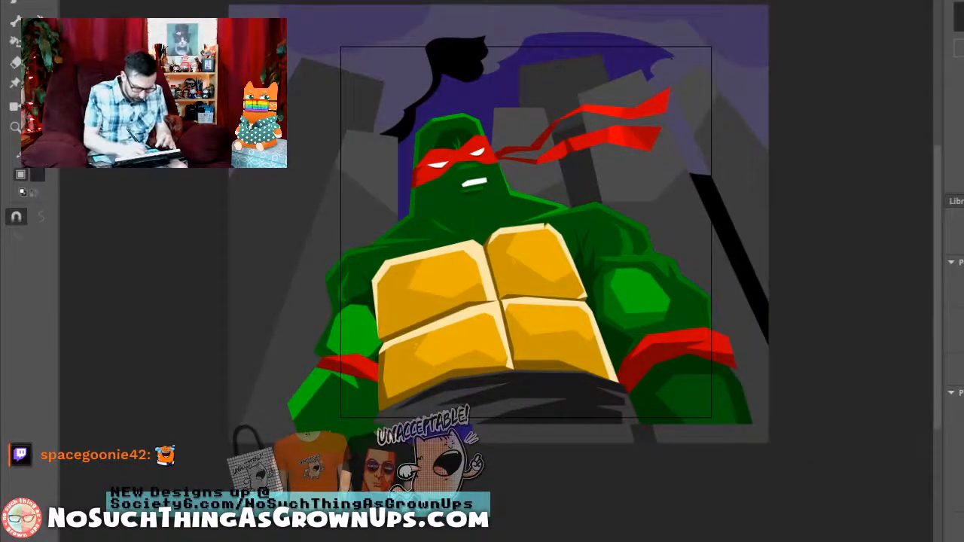
Step: Switch to the brush and try a small dark dot on the cloud above the mask's tails
key("period")
key("comma")
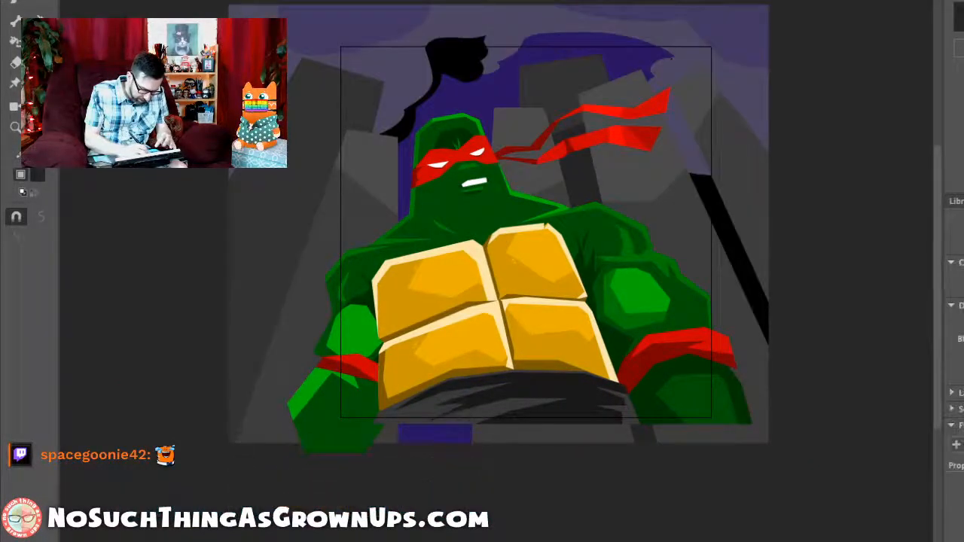
left_click_drag(392, 34, 561, 226)
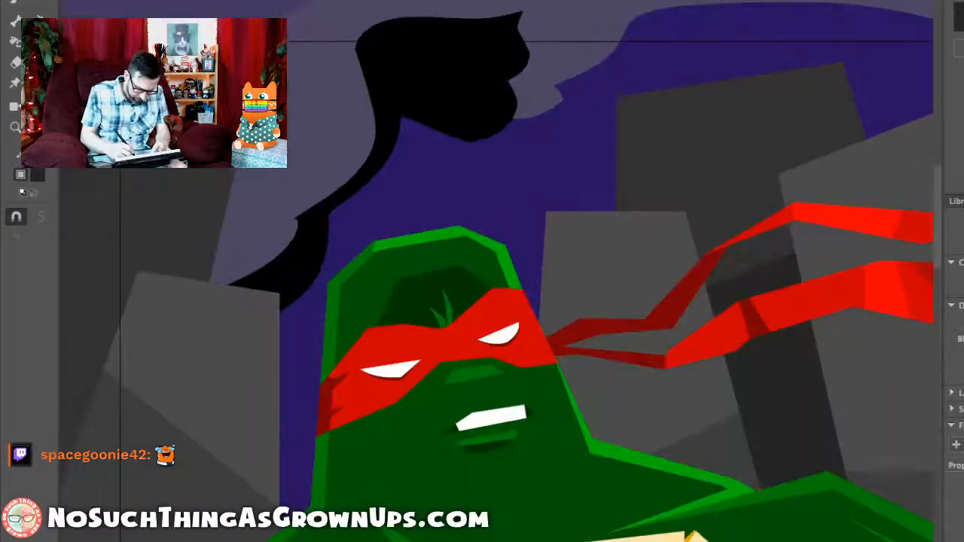
key("b")
left_click_drag(528, 286, 558, 266)
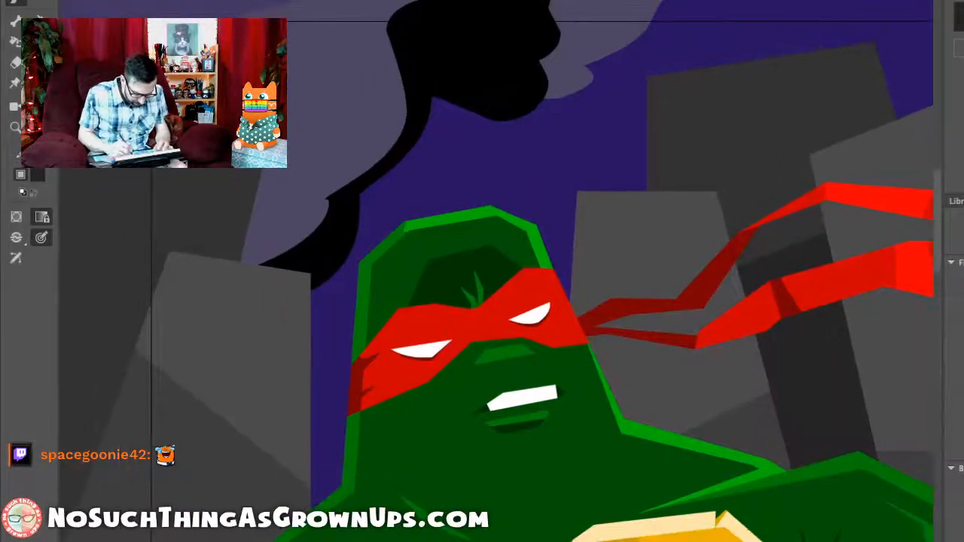
key("ctrl+2")
key("ctrl+3")
left_click_drag(535, 17, 732, 239)
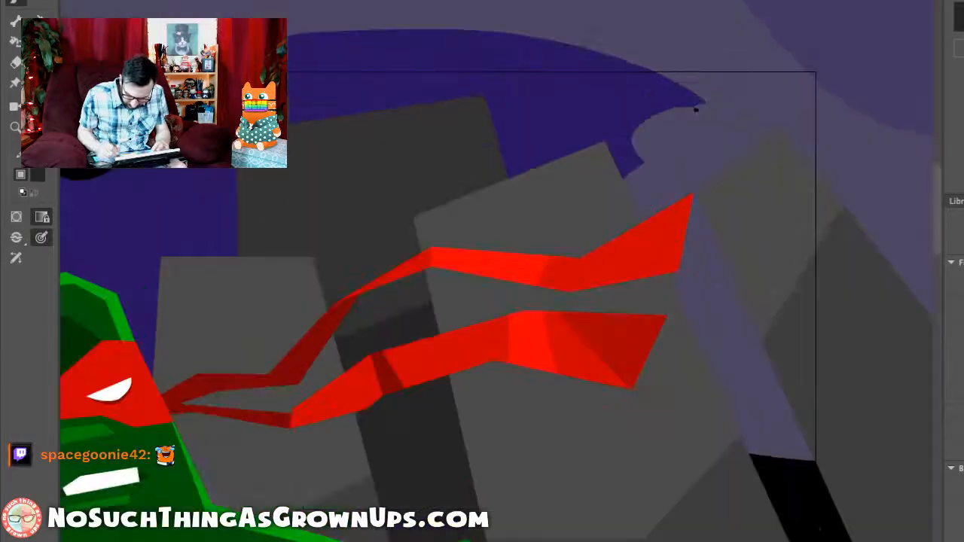
left_click_drag(696, 110, 622, 90)
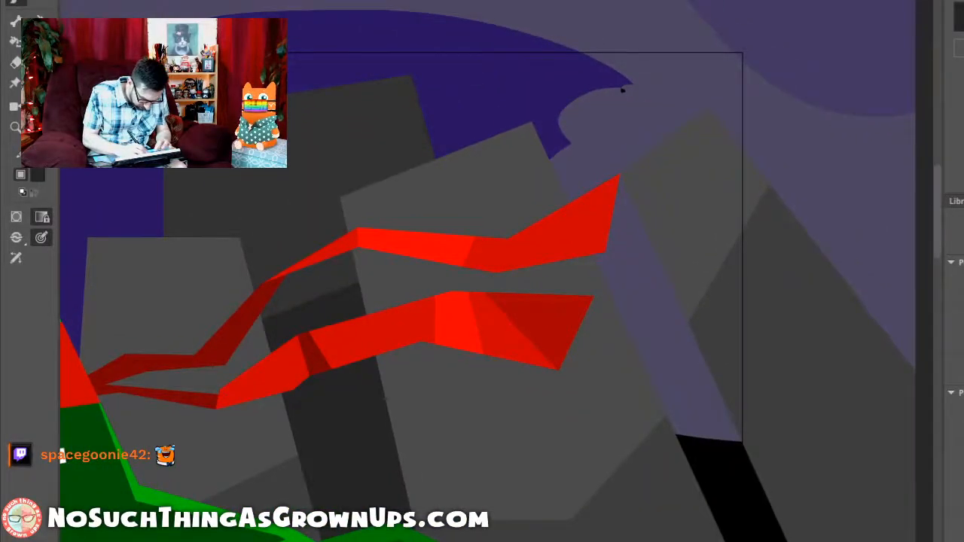
left_click_drag(622, 90, 570, 83)
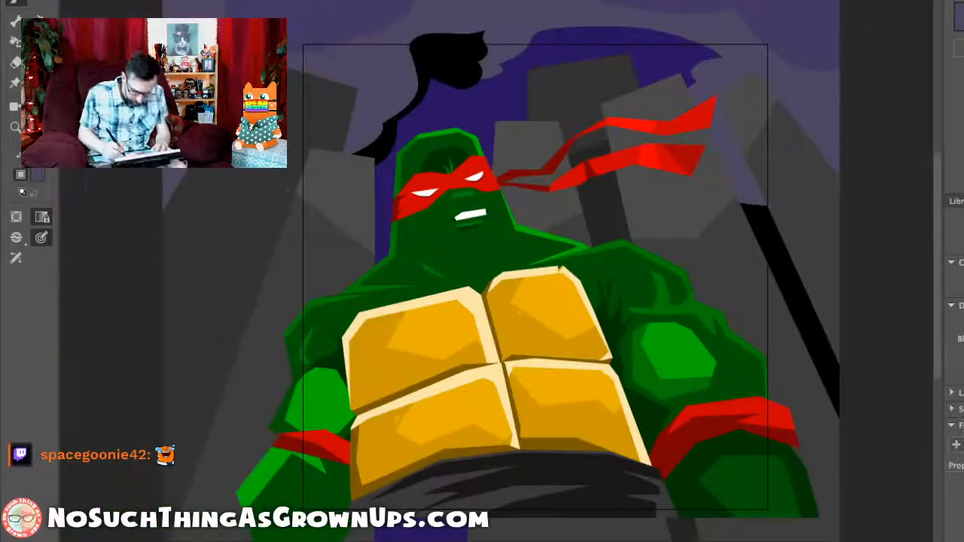
Step: Paint small light lavender star dots in the purple sky between the black silhouette and the turtle's head
left_click_drag(527, 271, 449, 268)
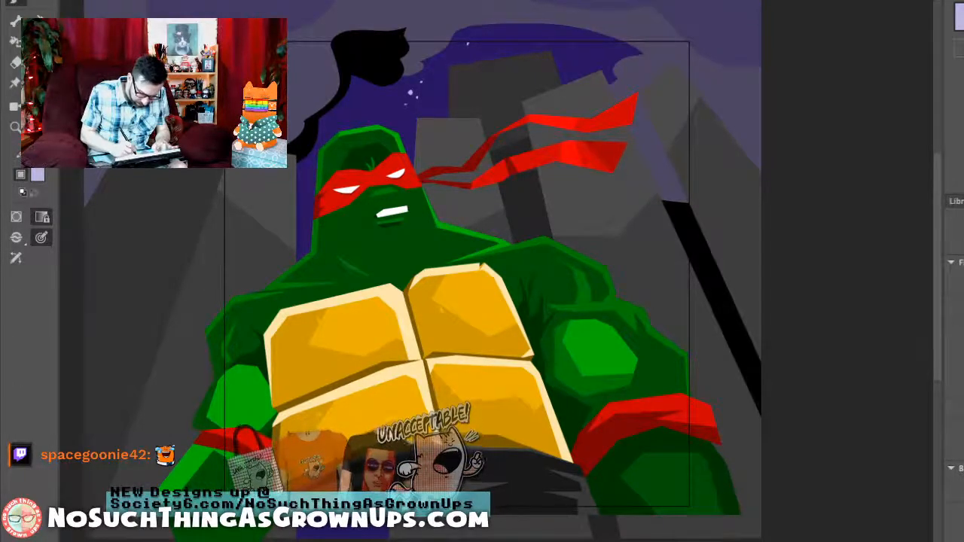
left_click_drag(482, 302, 480, 277)
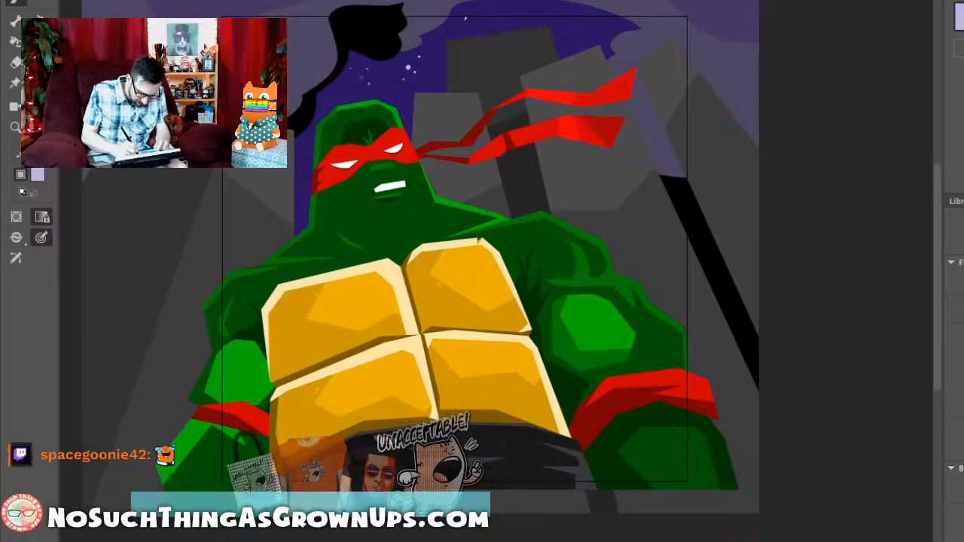
left_click_drag(302, 11, 458, 182)
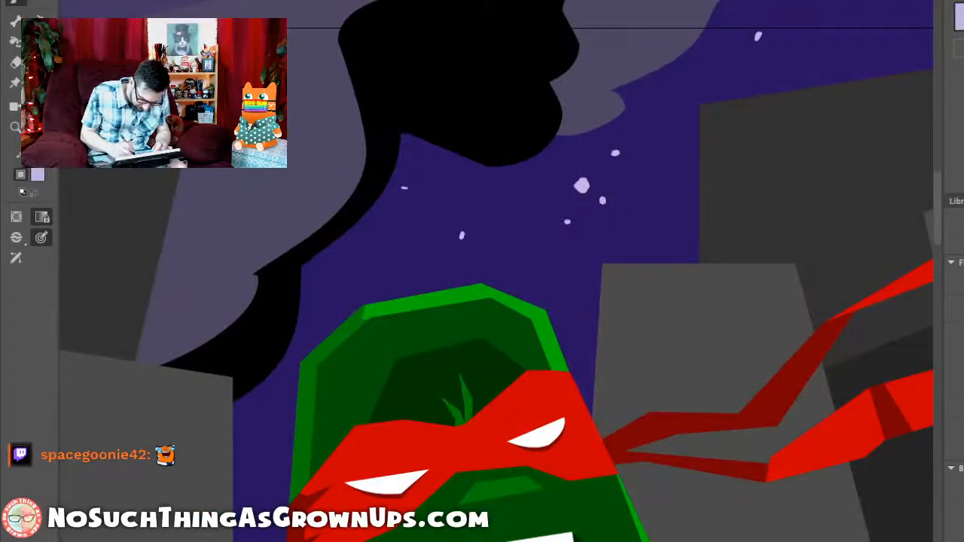
left_click(475, 237)
left_click(451, 267)
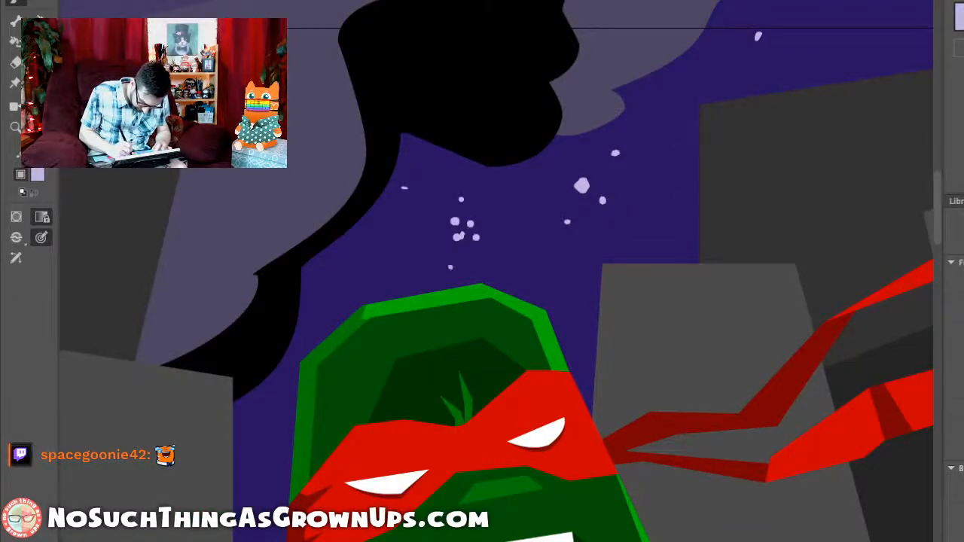
Step: Dot more lavender stars in the narrow strip of sky beside the turtle's head and under the black silhouette's tail
key("ctrl+2")
left_click_drag(353, 21, 434, 215)
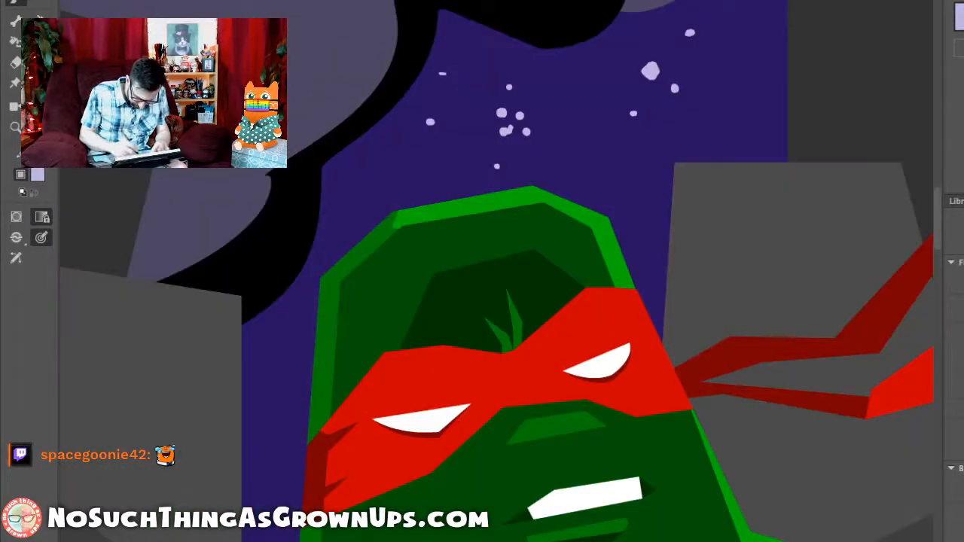
left_click(265, 322)
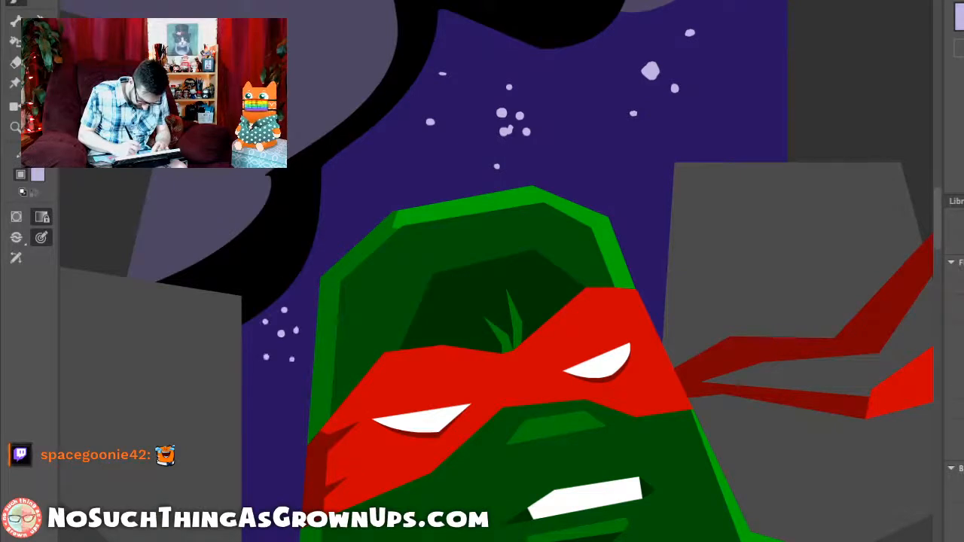
left_click(267, 341)
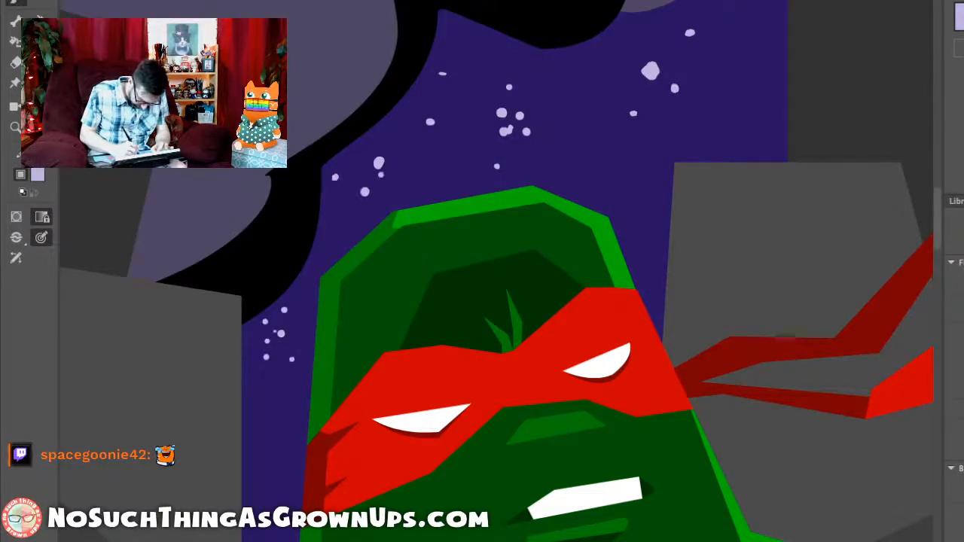
Step: Dot more lavender stars in the purple sky above the turtle's head, beside its neck and above the mask's tails
left_click(614, 168)
left_click(624, 143)
left_click(743, 61)
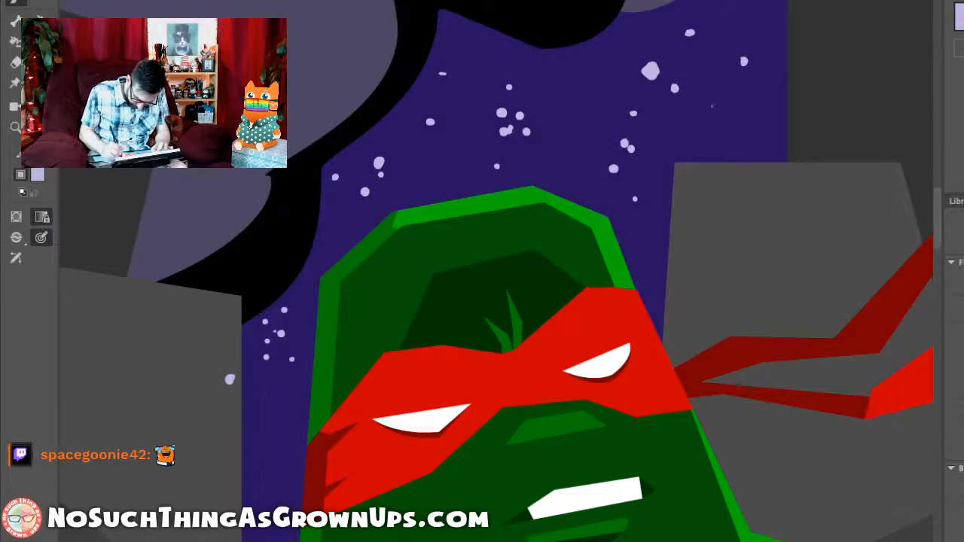
left_click(489, 46)
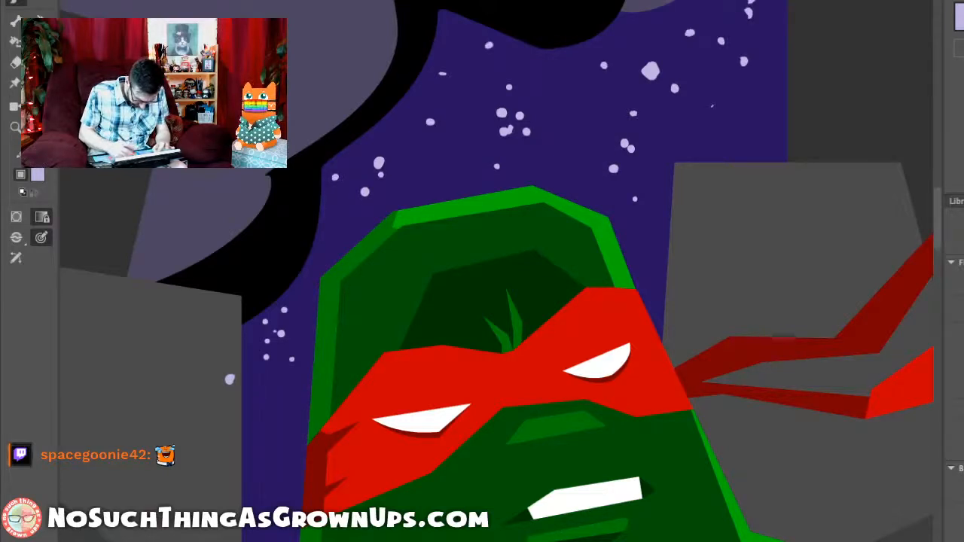
scroll(497, 271, "down", 5)
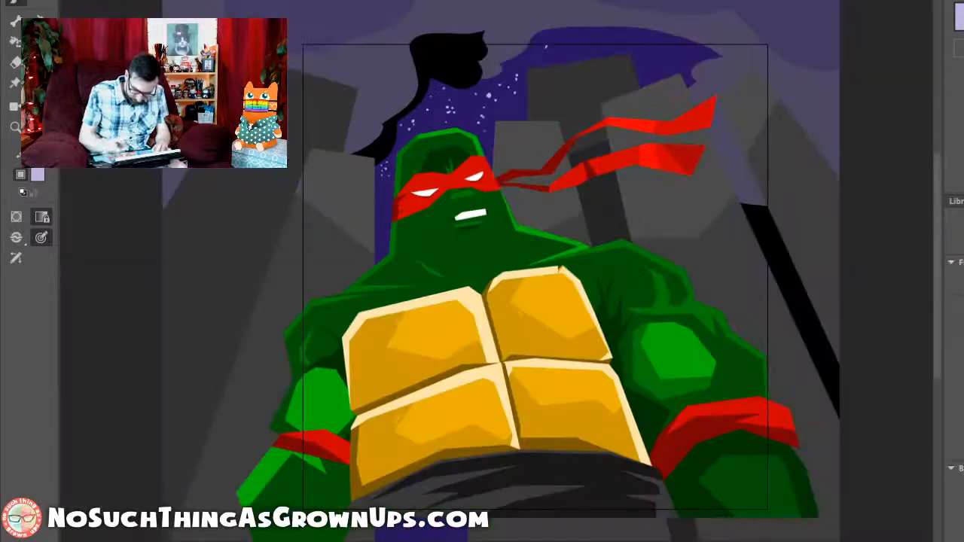
scroll(497, 271, "up", 4)
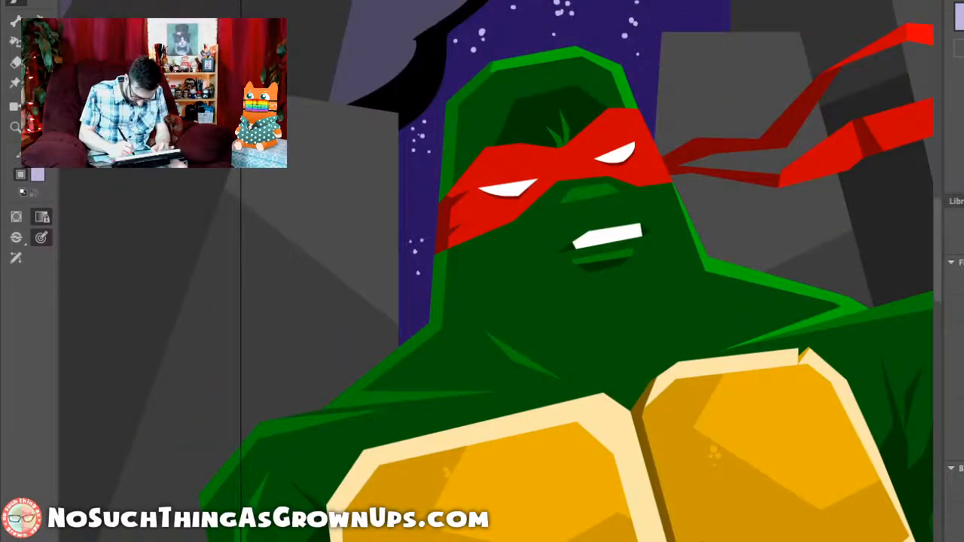
key("ctrl+3")
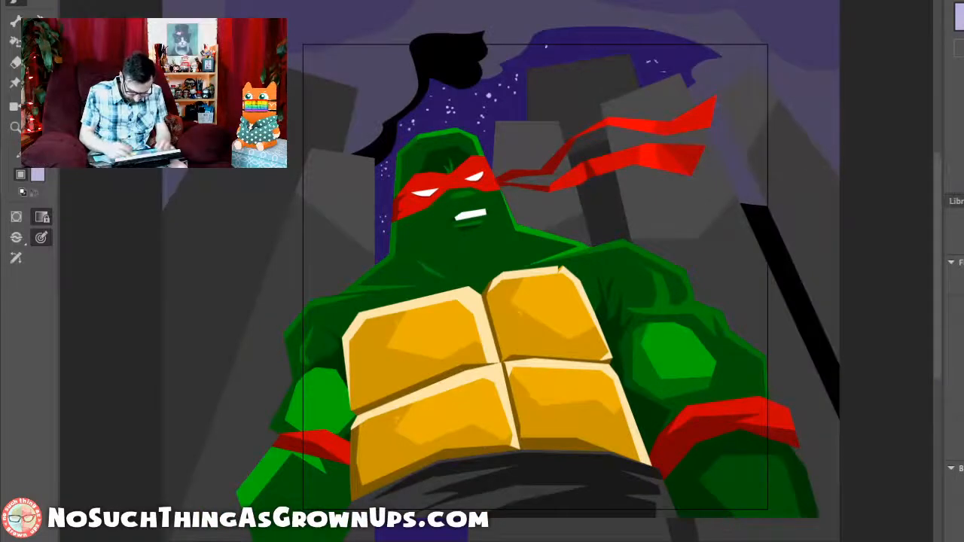
Step: Select the entire background artwork behind the turtle, shift it down slightly and deselect it
key("ctrl+a")
key("shift+Down")
key("shift+Down")
key("shift+Down")
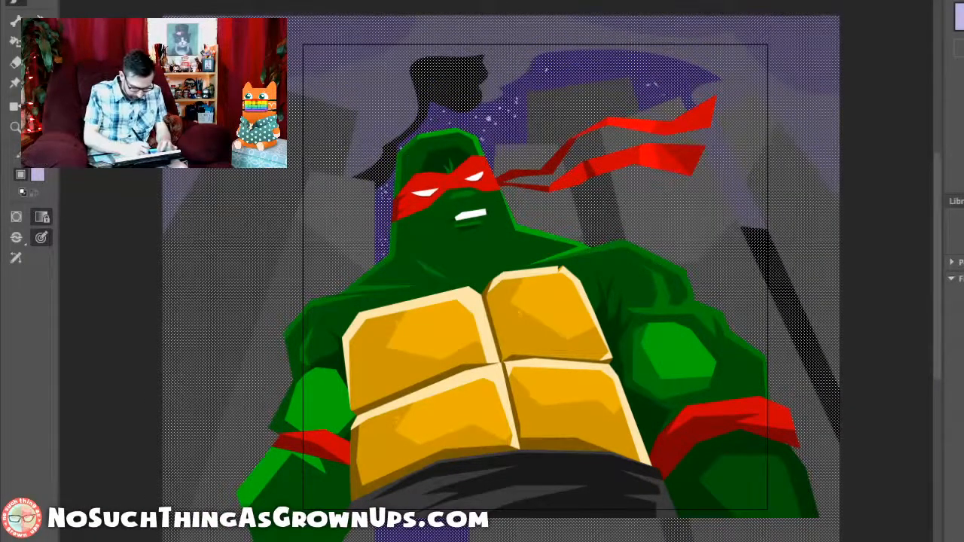
key("ctrl+shift+a")
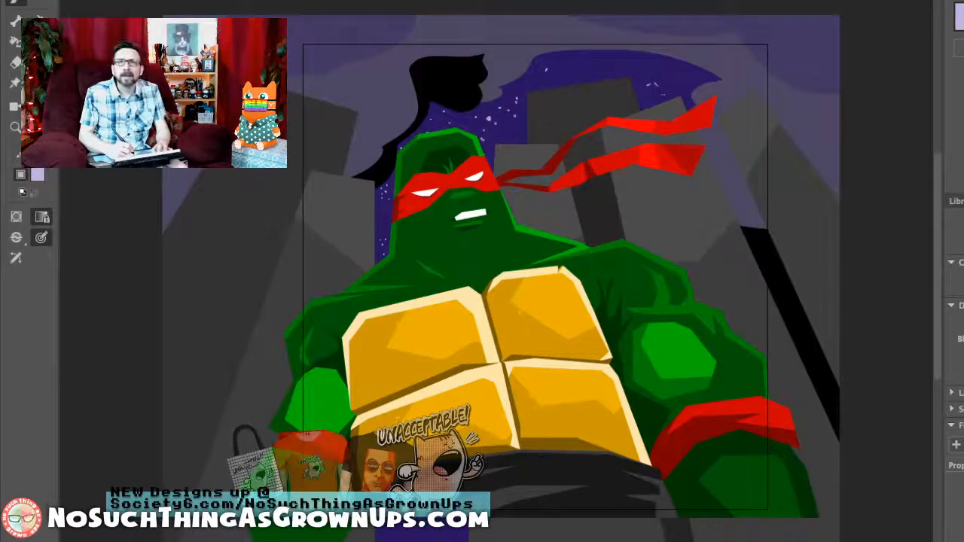
Step: Select the stars as one object and soften them with a blurred glow
left_click(489, 118)
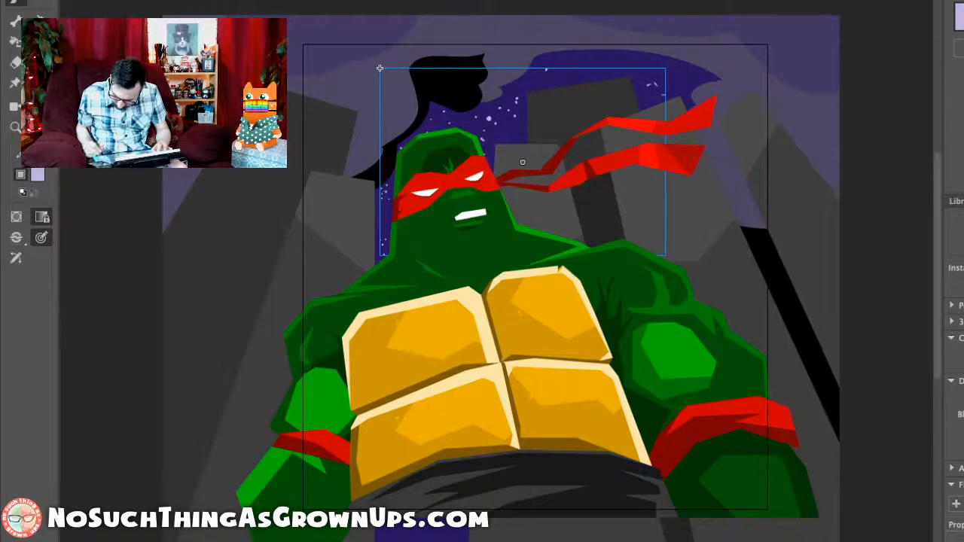
scroll(956, 422, "down", 2)
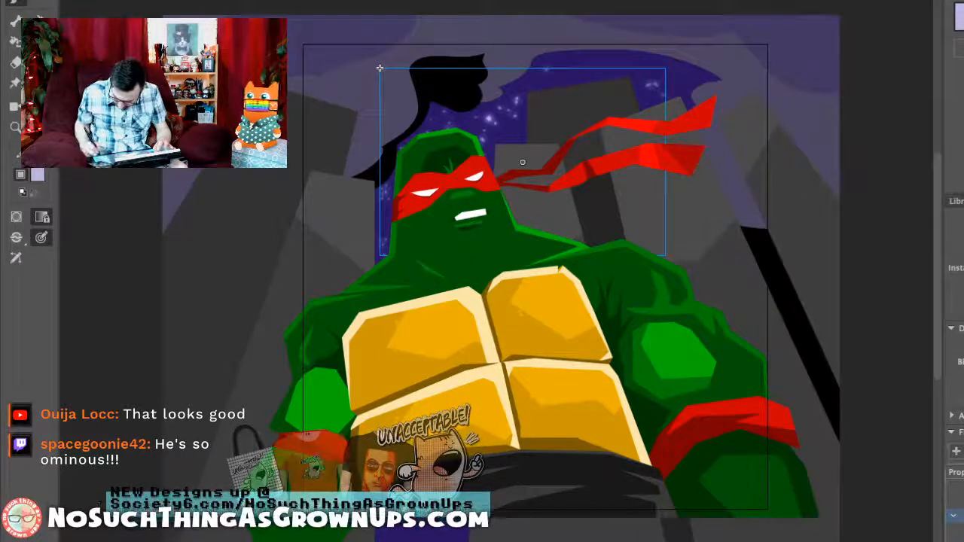
key("Escape")
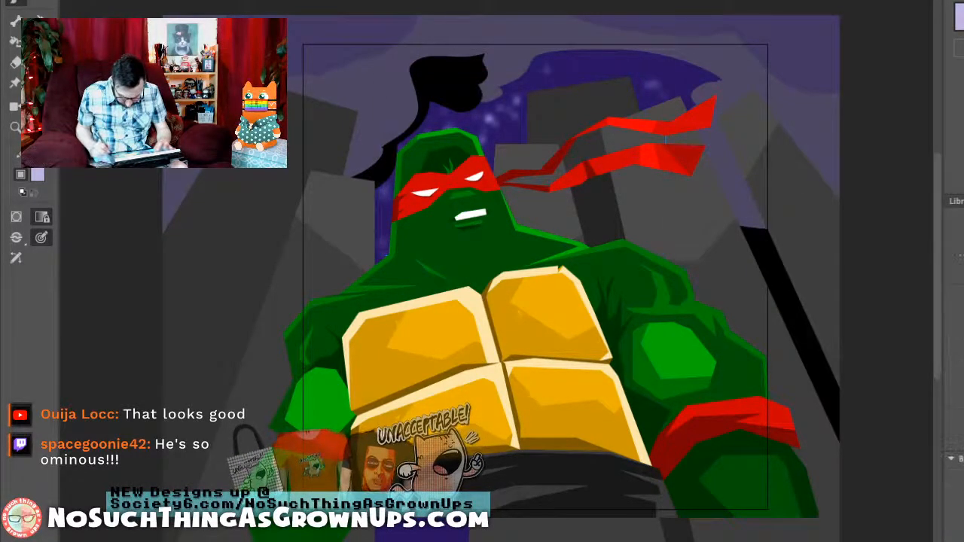
Step: Convert the whole background of buildings, clouds and sky to a symbol and give it a slight blur
key("ctrl+a")
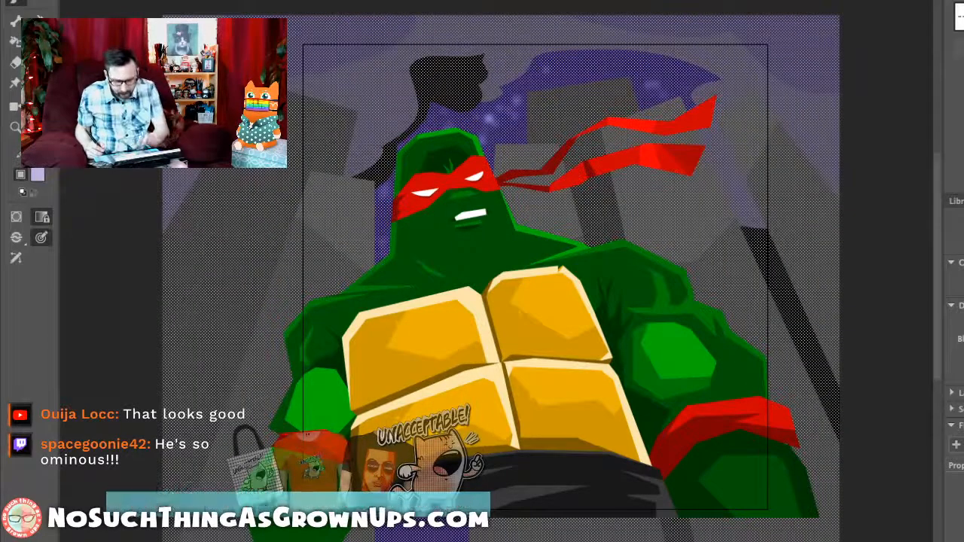
key("F8")
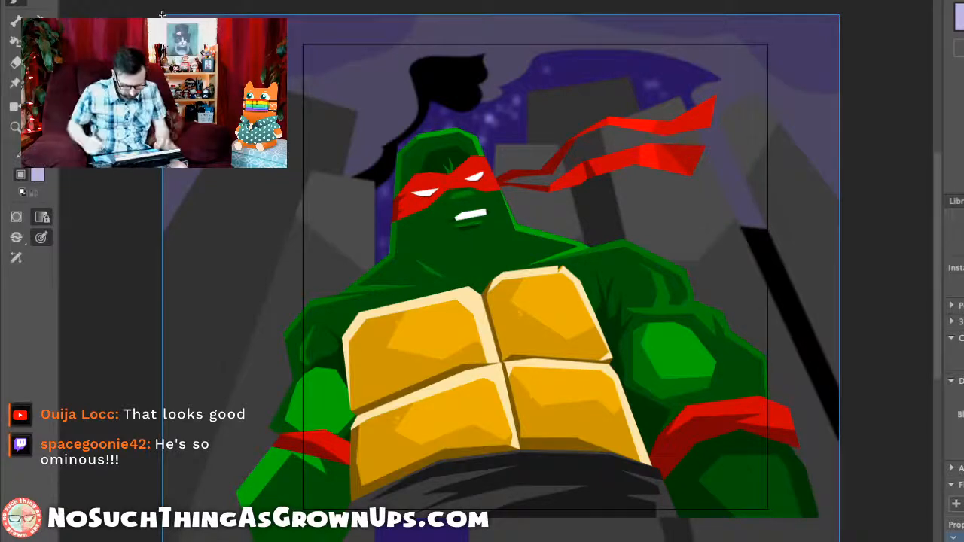
scroll(956, 422, "down", 2)
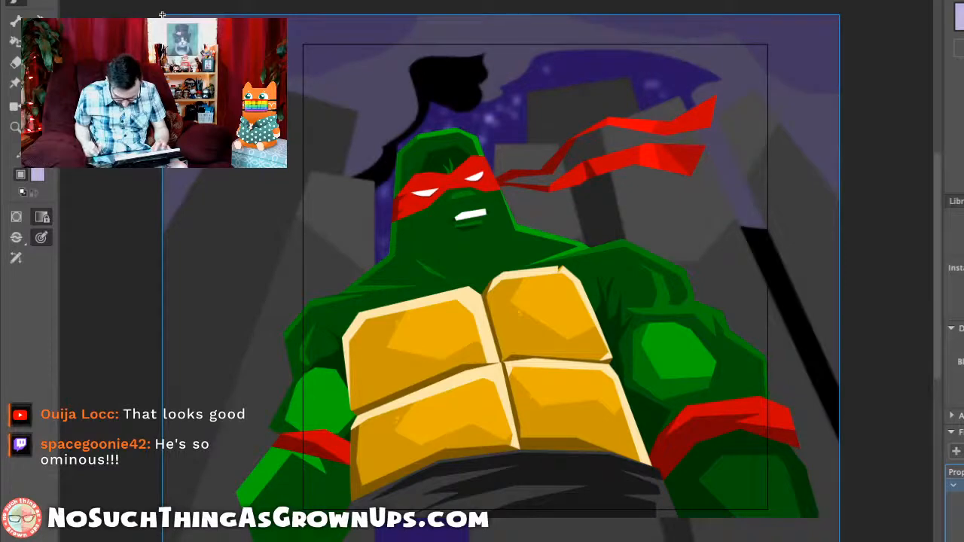
key("Return")
key("ctrl+z")
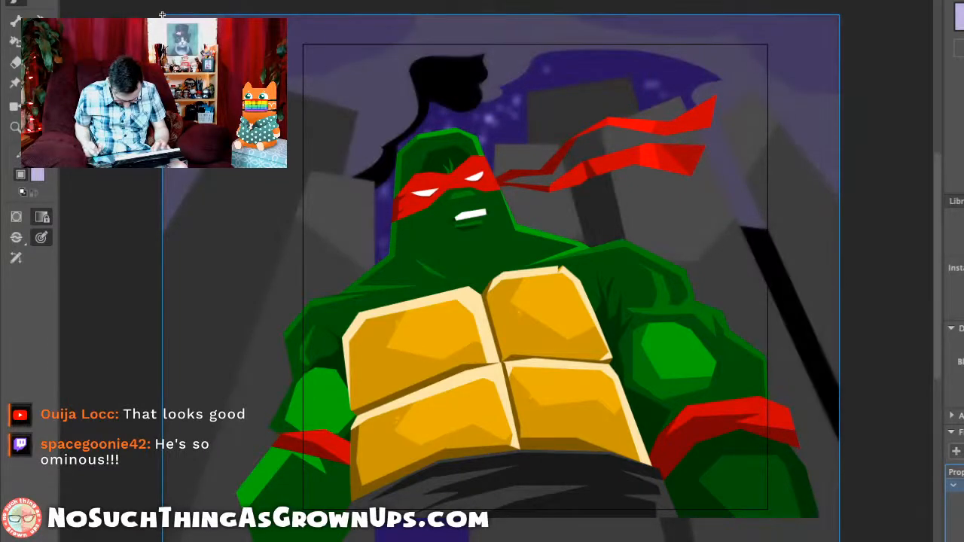
key("Escape")
scroll(498, 271, "down", 1)
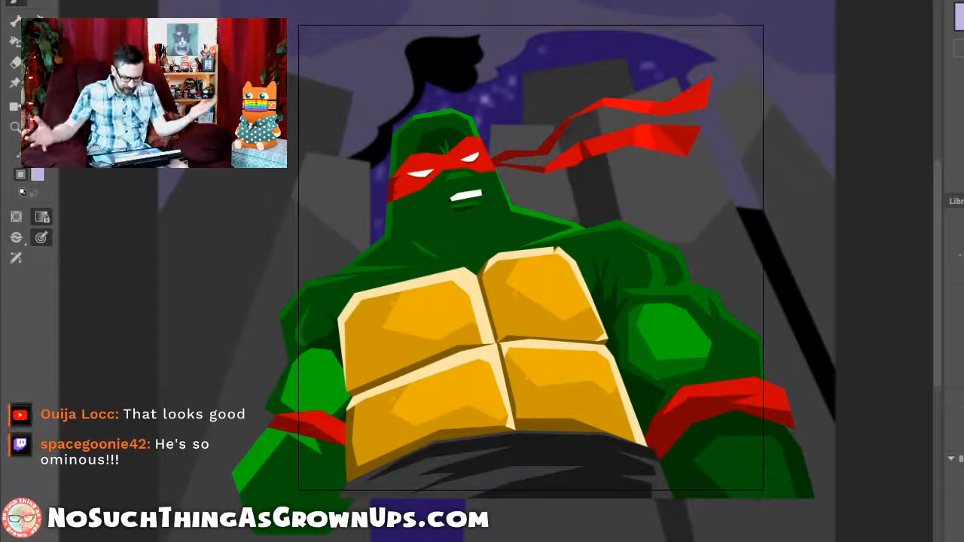
left_click_drag(572, 272, 606, 262)
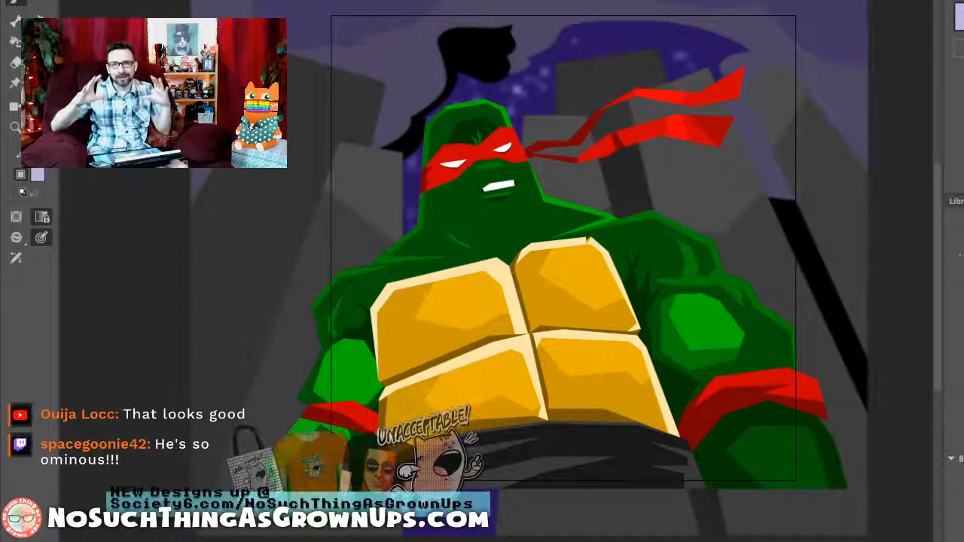
scroll(563, 249, "left", 1)
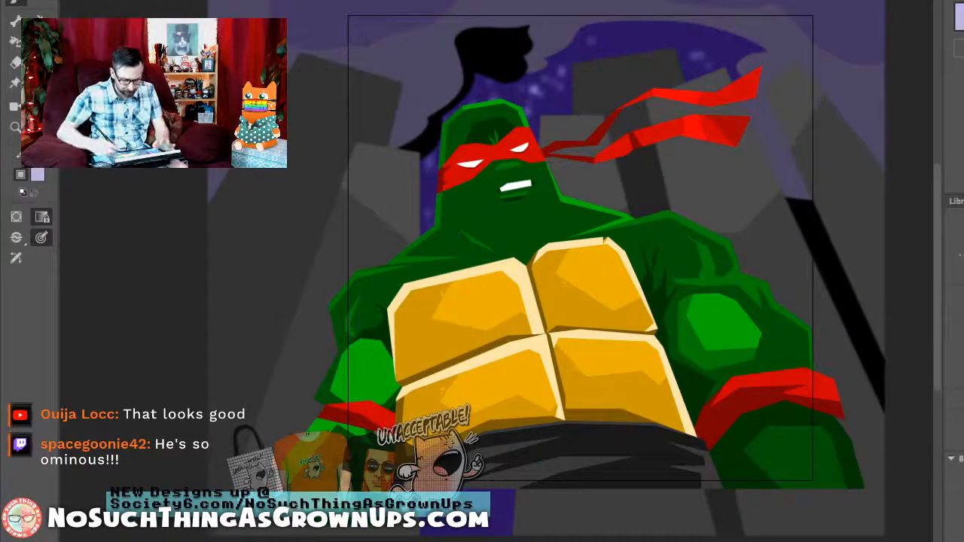
left_click_drag(543, 248, 534, 267)
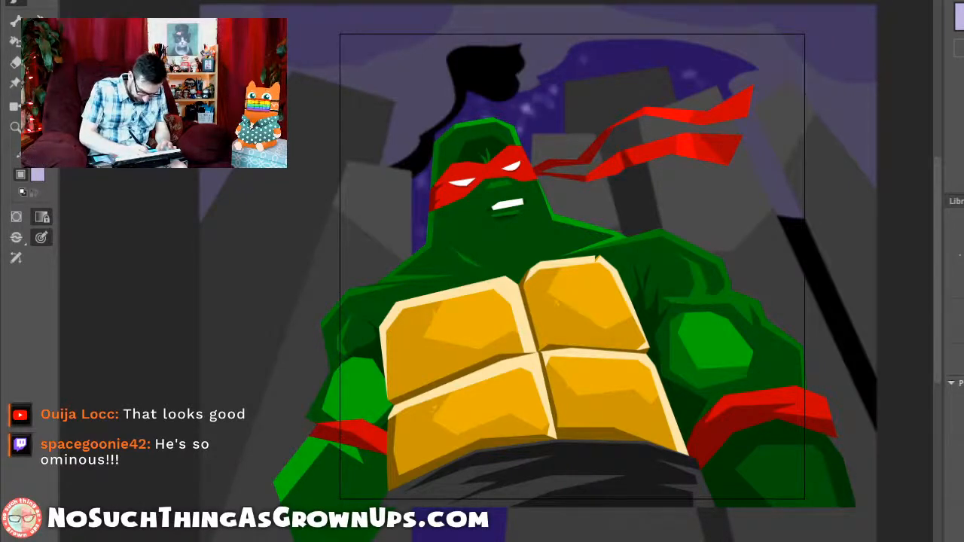
key("ctrl+a")
key("Escape")
key("l")
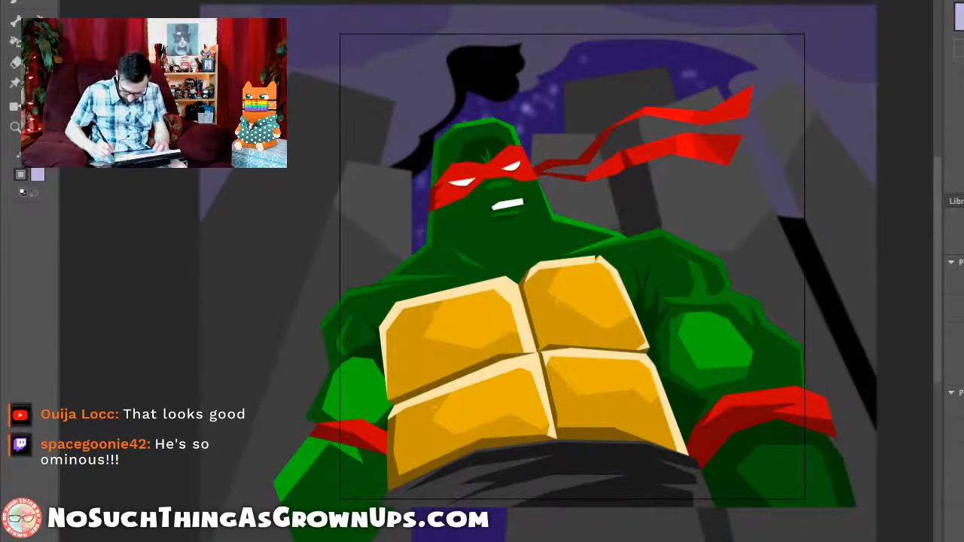
Step: Recolour the bright green highlight patches on both of the turtle's arms with a darker mid green
left_click(714, 341)
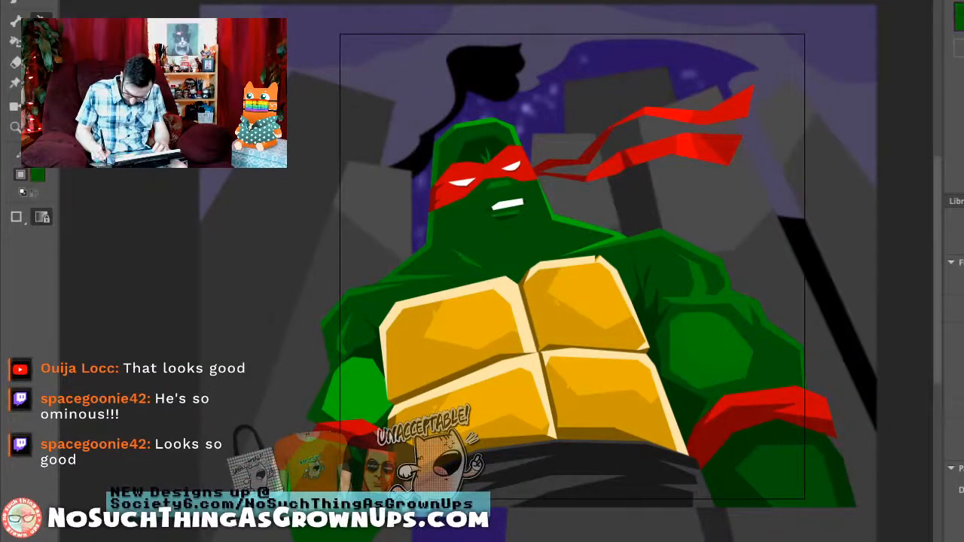
left_click(707, 351)
key("i")
left_click(706, 347)
left_click(356, 391)
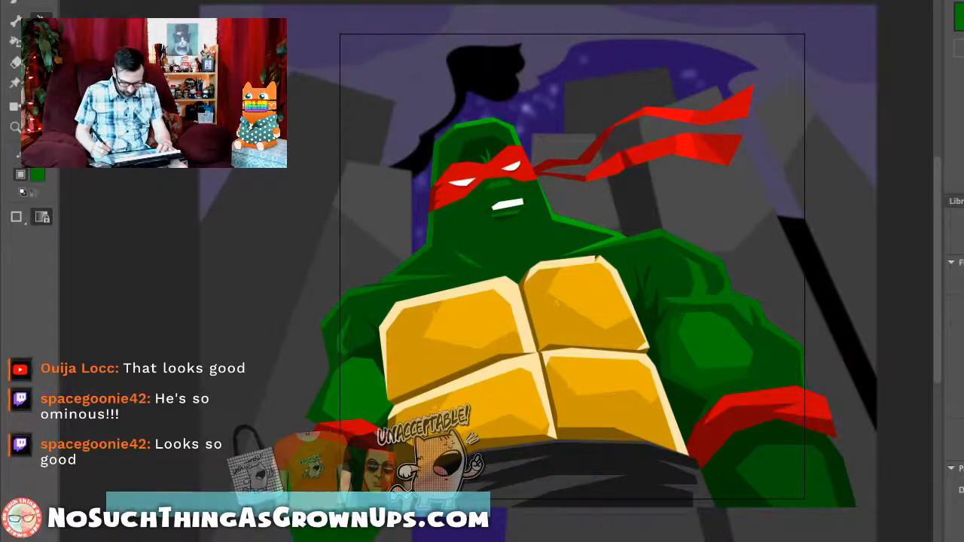
Step: Draw a curved red pencil line across each white eye to mark off an upper shadow area
scroll(497, 271, "up", 2)
left_click_drag(497, 271, 468, 278)
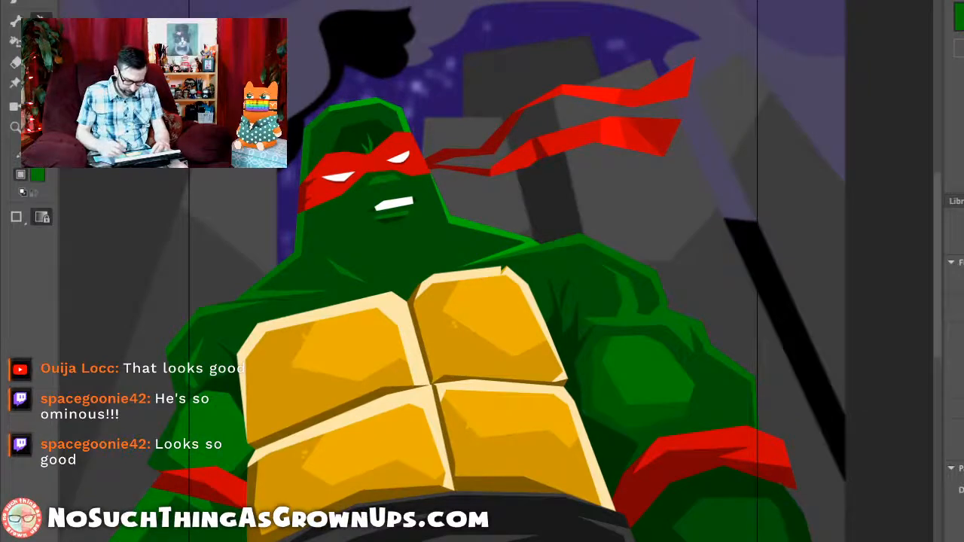
scroll(347, 165, "up", 3)
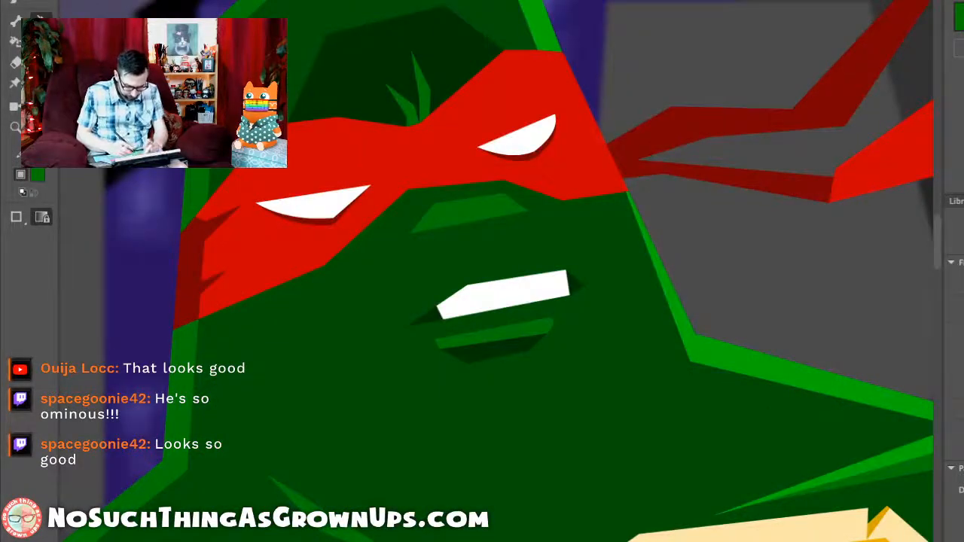
key("y")
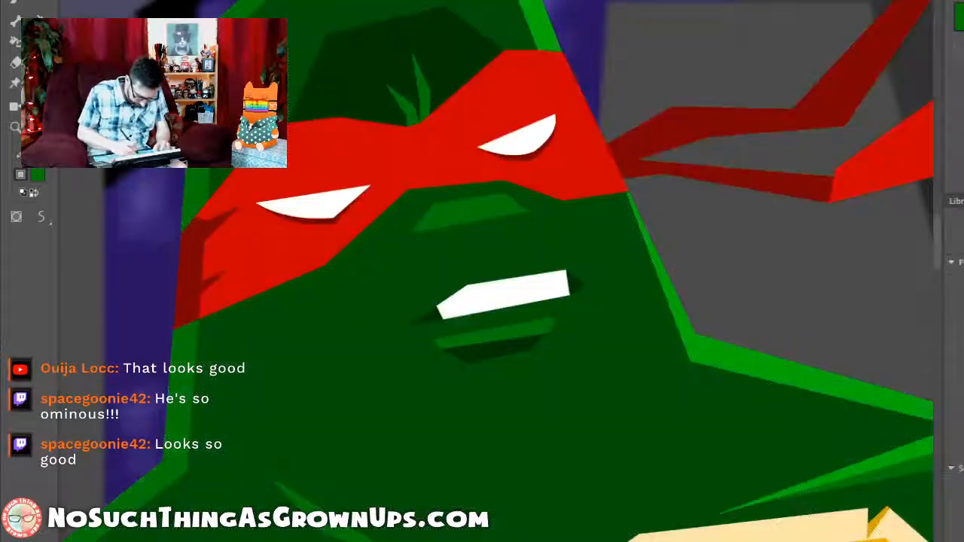
left_click_drag(280, 212, 340, 218)
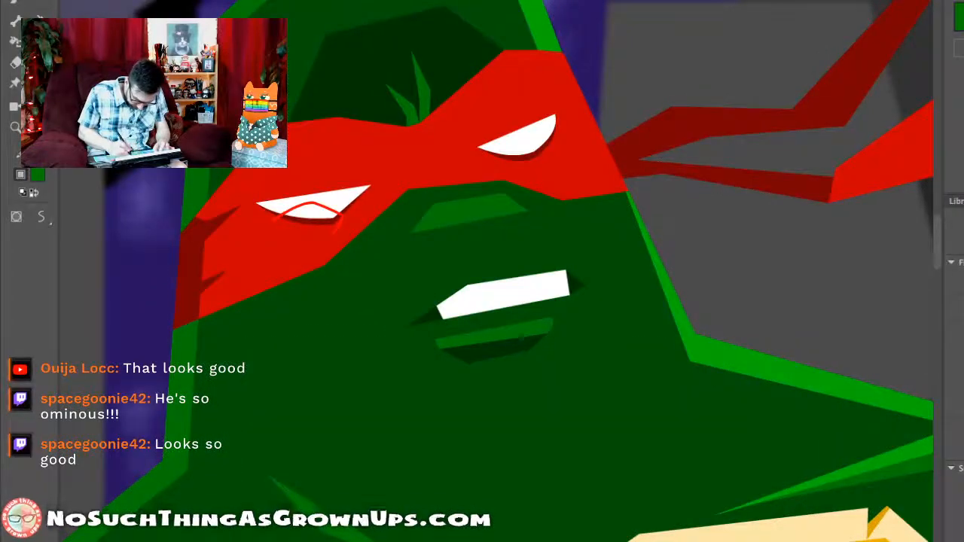
left_click_drag(488, 150, 553, 149)
Step: Fill the upper part of both eyes with pale lavender and delete the red guide lines
key("k")
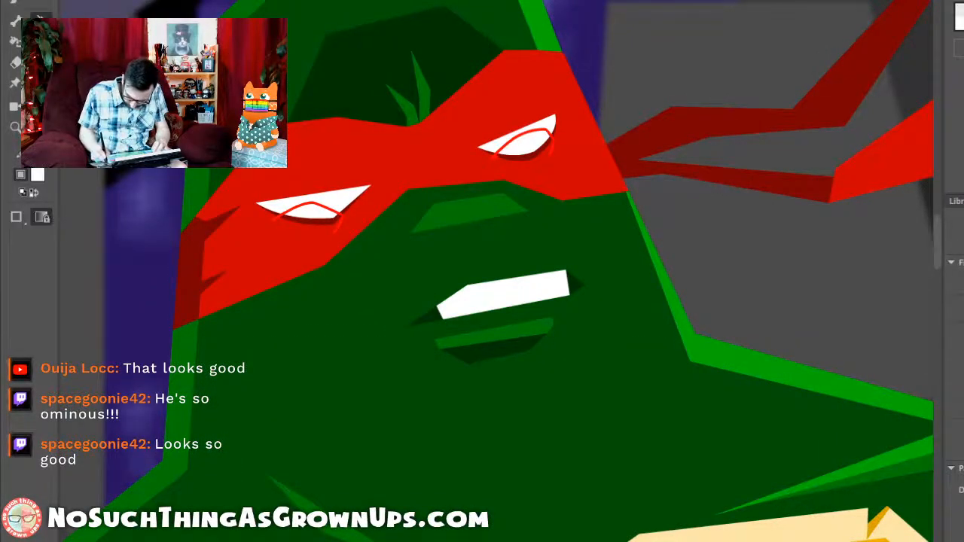
left_click(520, 129)
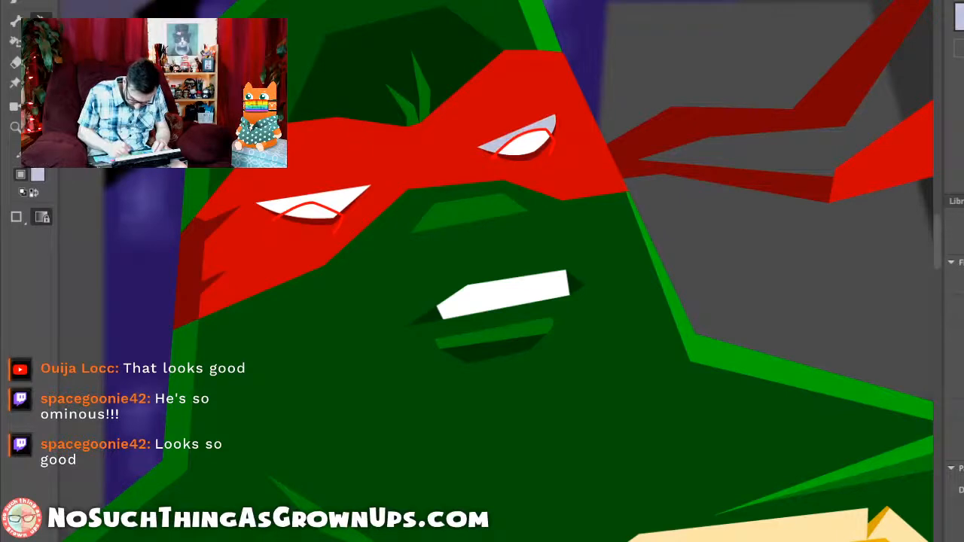
left_click(313, 200)
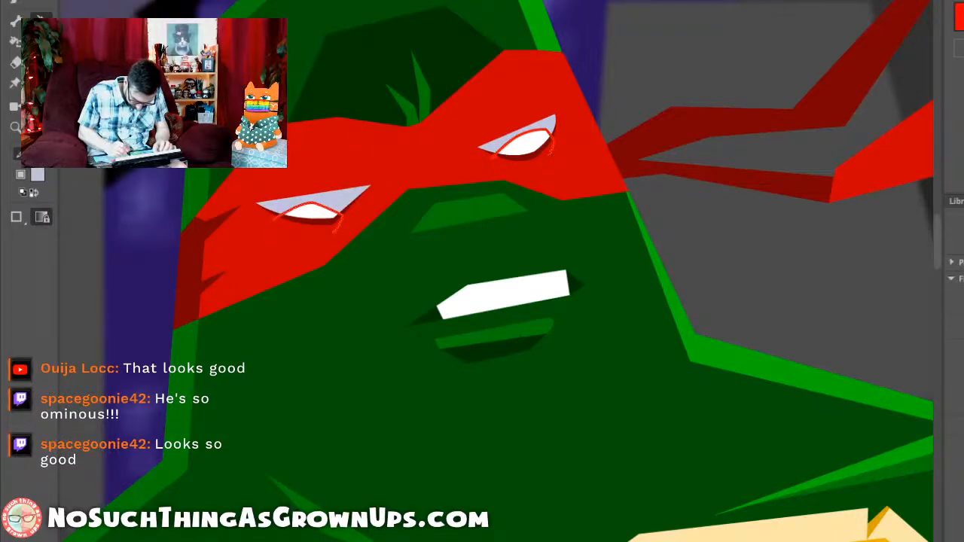
key("Delete")
key("ctrl+minus")
key("ctrl+minus")
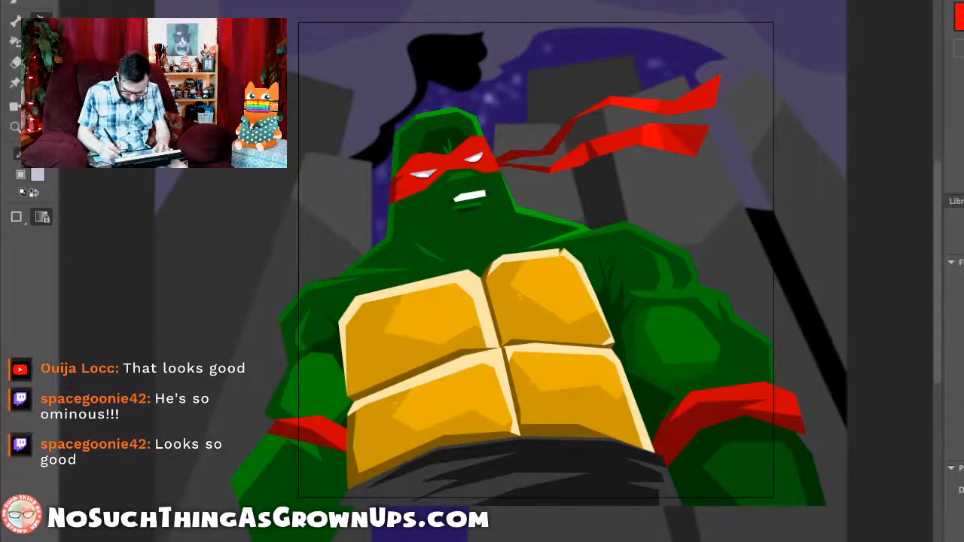
Step: Add red contour lines around the green face and neck shapes below the mask
key("ctrl+equal")
key("ctrl+equal")
key("n")
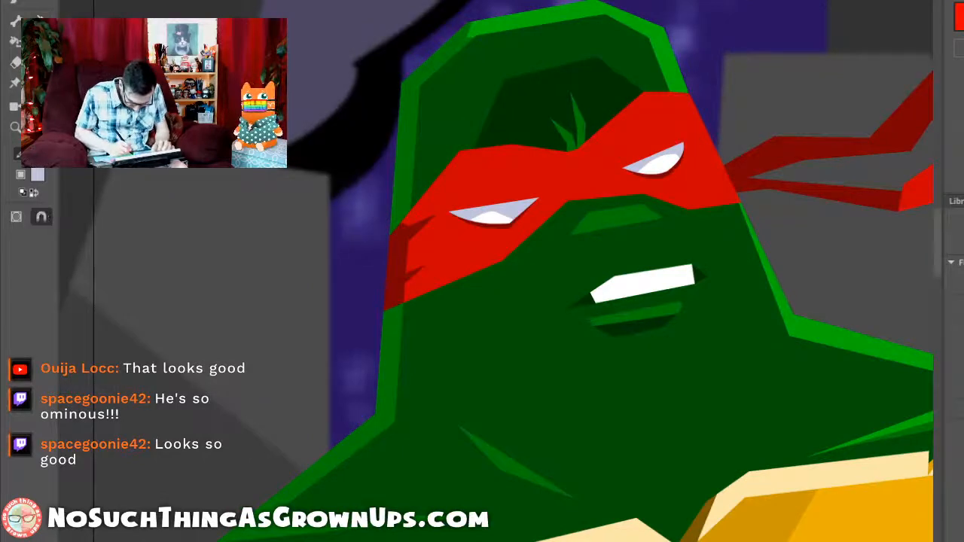
key("s")
left_click(482, 339)
left_click(389, 369)
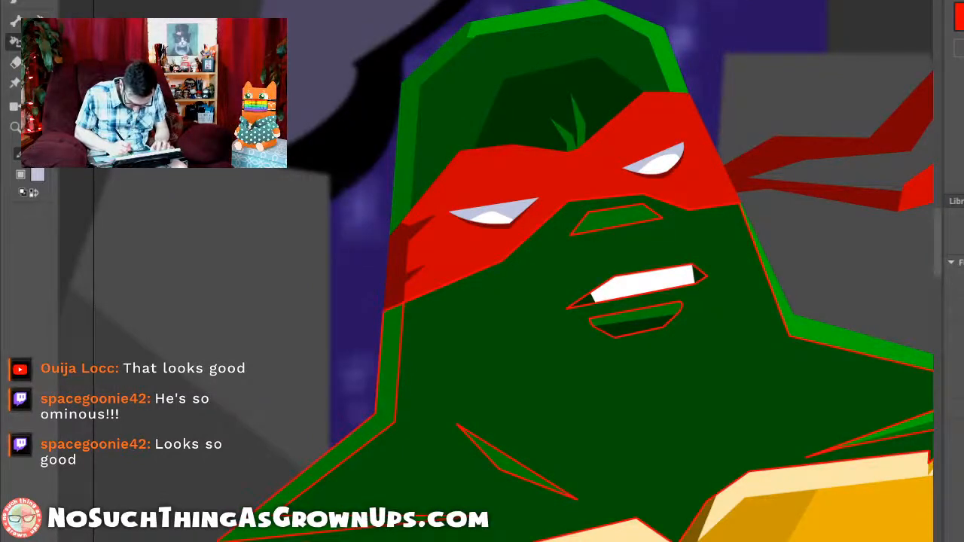
Step: Select the face's red contour line and shift it down a little to set off a strip below the mask
double_click(400, 362)
key("shift+Down")
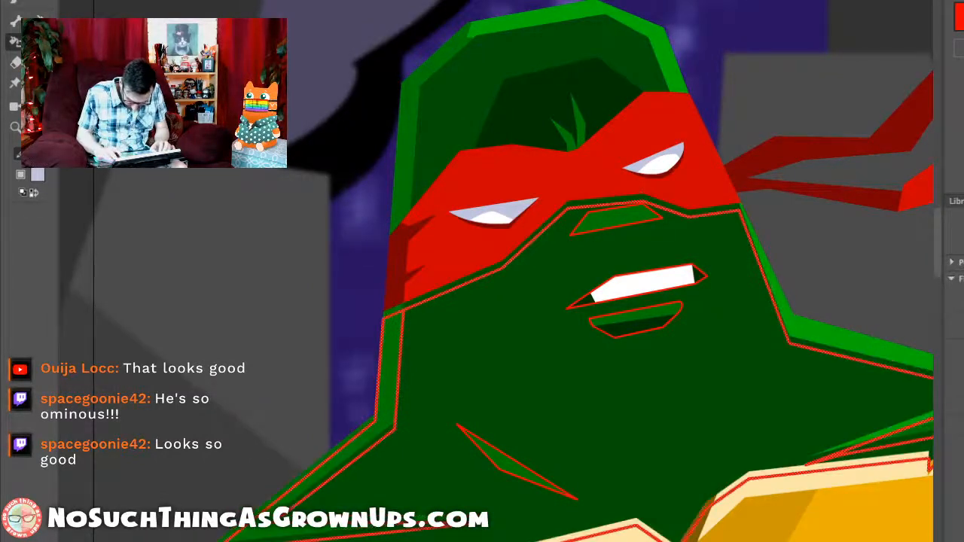
key("v")
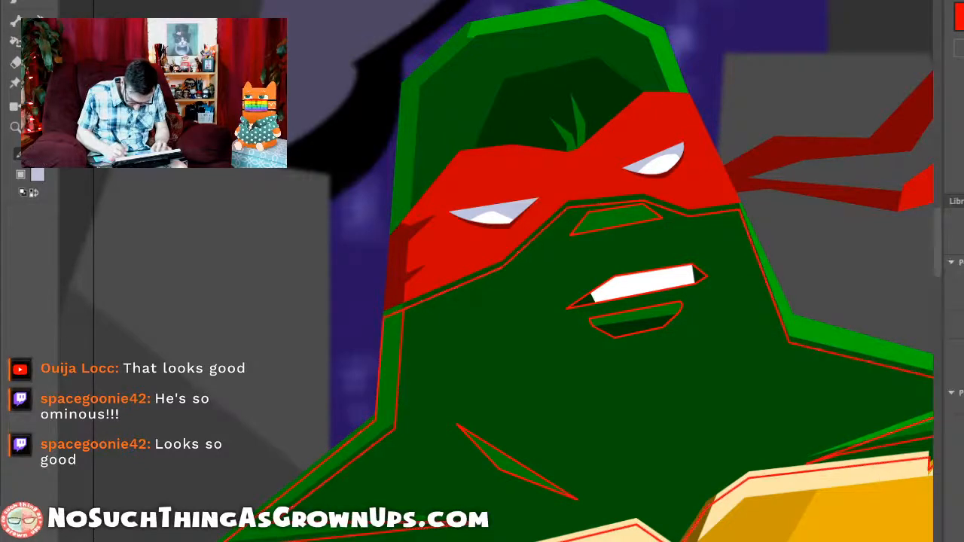
Step: Pick the dark green shadow fill and draw a short red line across the face's lighter edge strip just below the mask
left_click(513, 362)
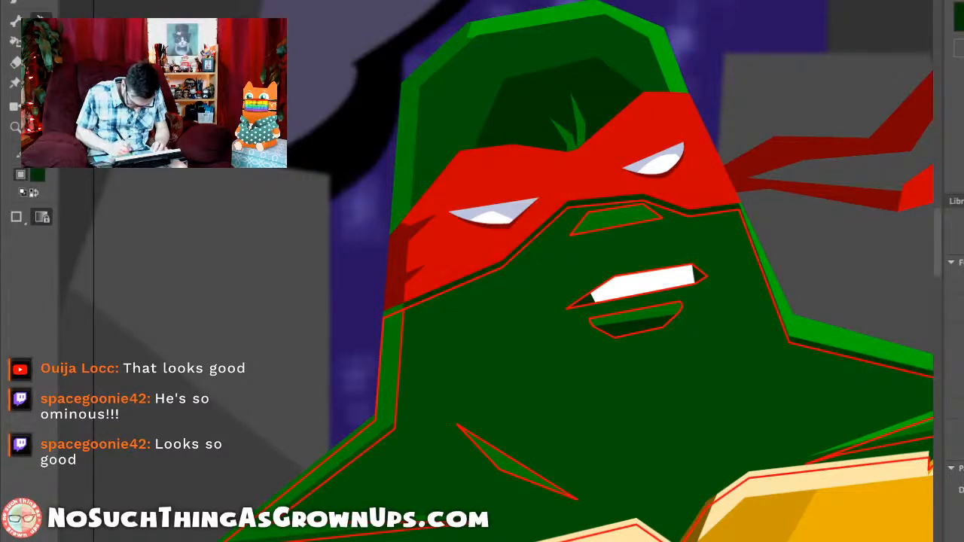
left_click_drag(384, 230, 422, 381)
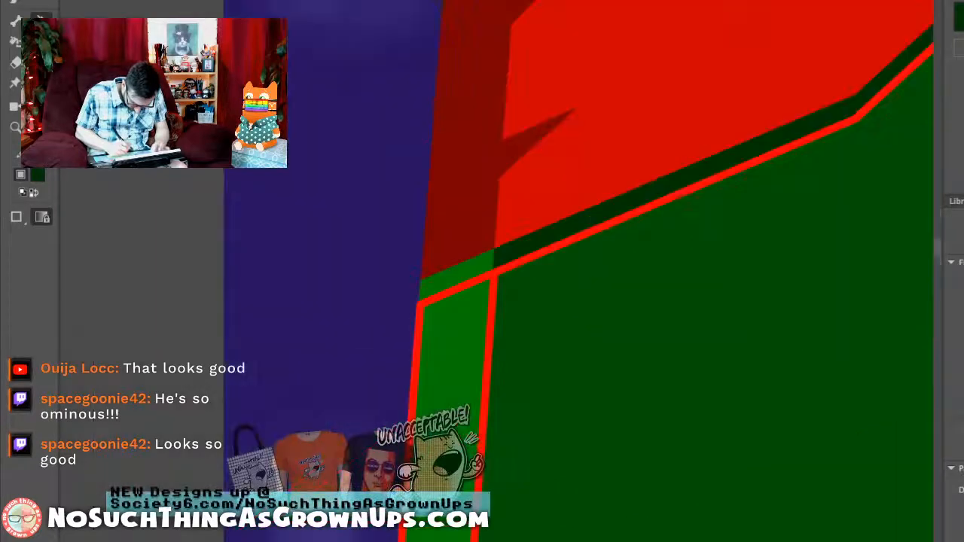
key("n")
left_click_drag(493, 274, 411, 282)
key("v")
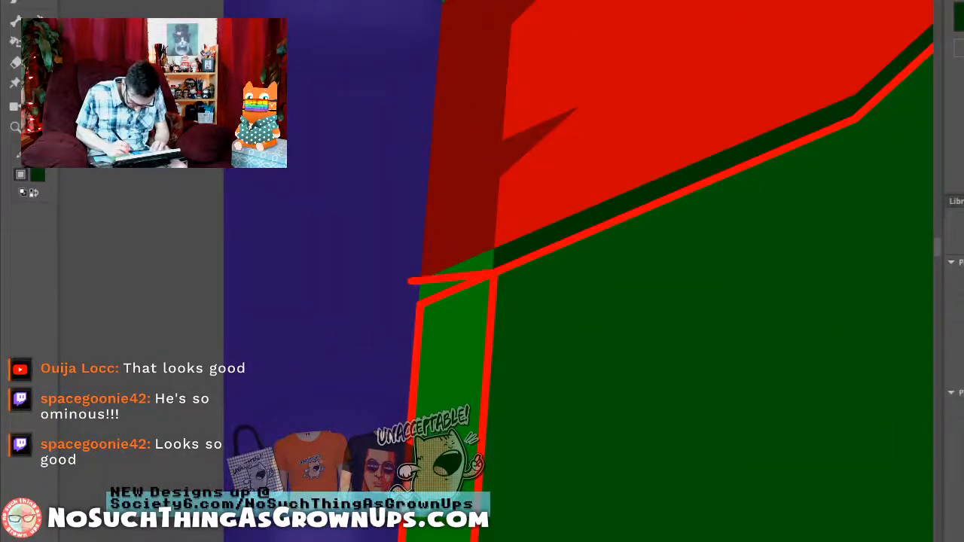
Step: Fill the small area below the mask on the lighter edge strip with dark green 003601 and delete the red contour lines
key("k")
left_click(474, 264)
double_click(492, 282, "ctrl")
key("Delete")
key("ctrl+2")
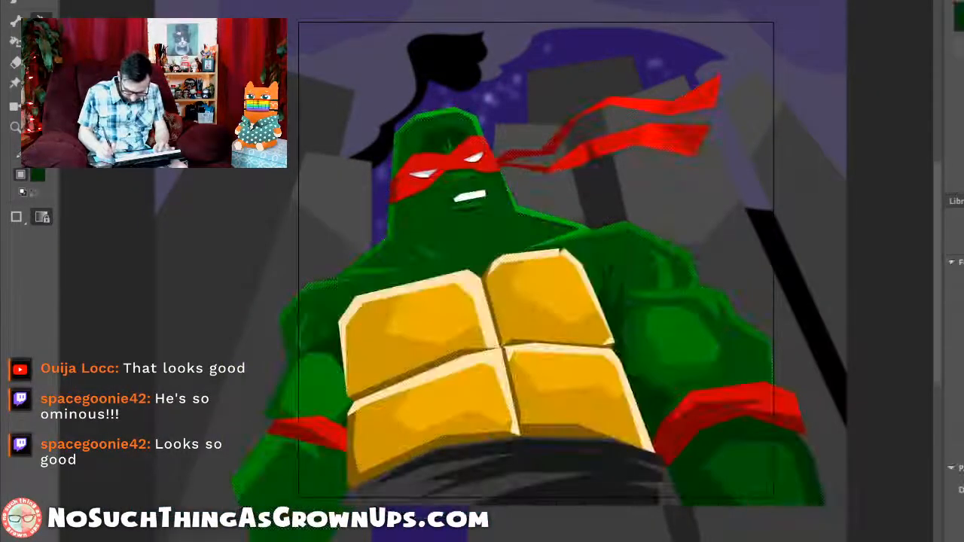
left_click_drag(512, 271, 482, 272)
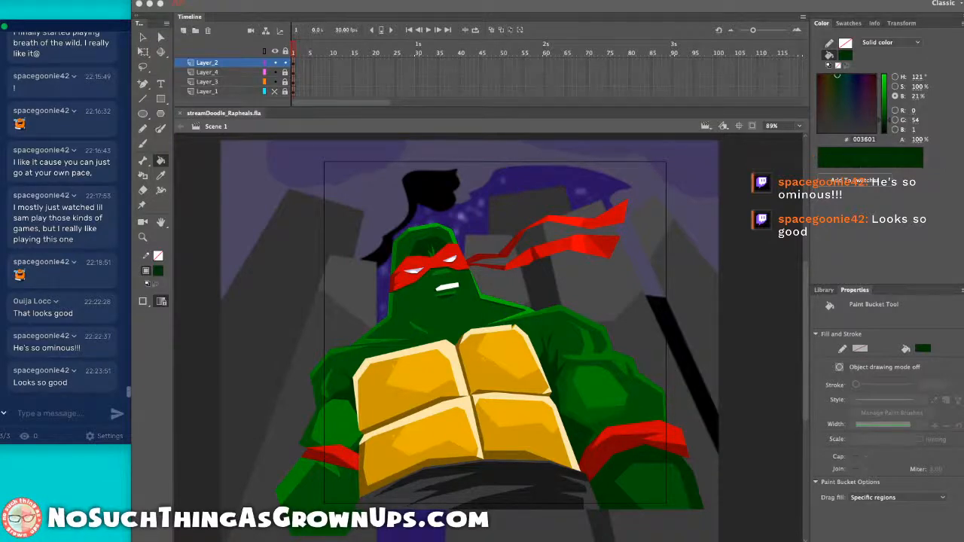
Step: Shrink and reposition the streamDoodle_Rapheals.jpg preview window and minimise the Animate window to view the exported picture alone
left_click_drag(963, 136, 508, 6)
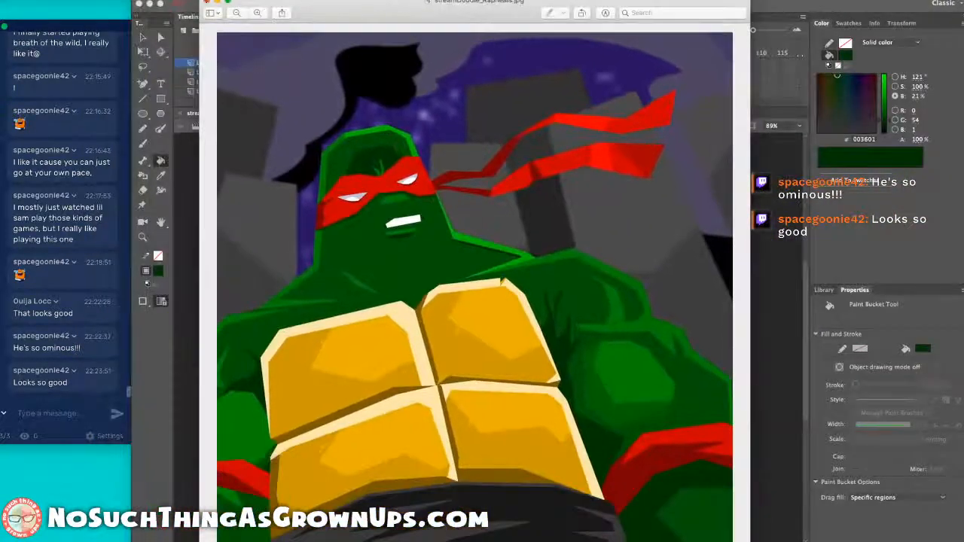
left_click_drag(200, 1, 338, 68)
left_click_drag(453, 74, 449, 48)
left_click(150, 3)
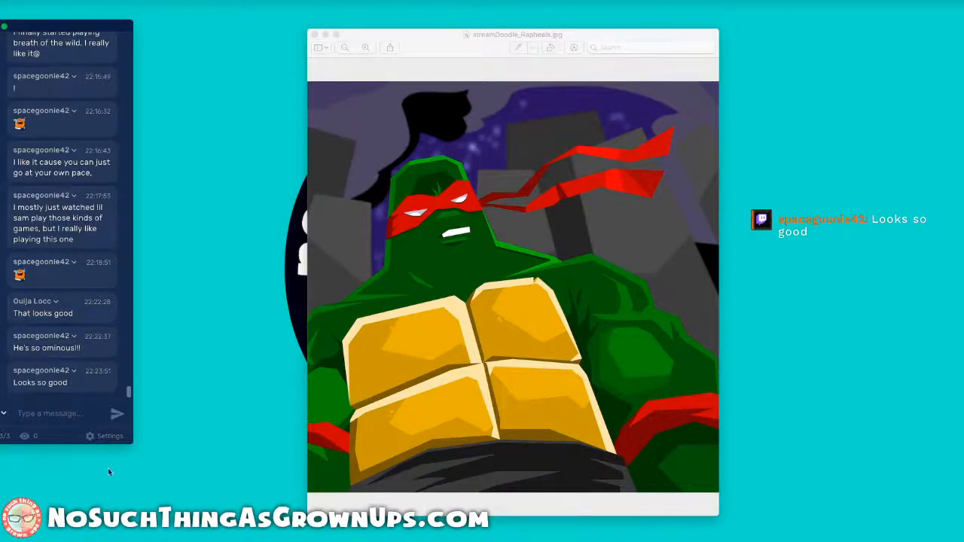
Step: Switch back to Animate by restoring its minimised window with the turtle drawing
mouse_move(924, 538)
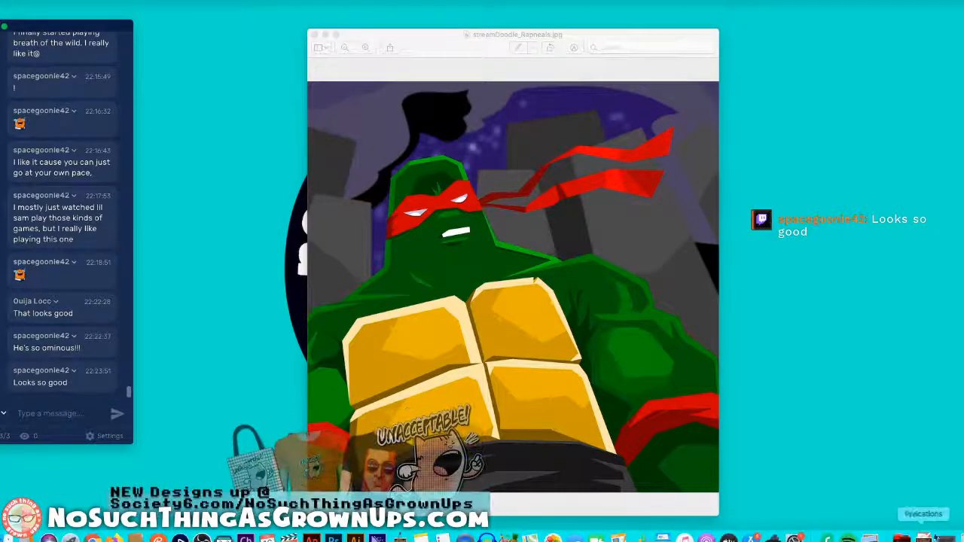
left_click(941, 538)
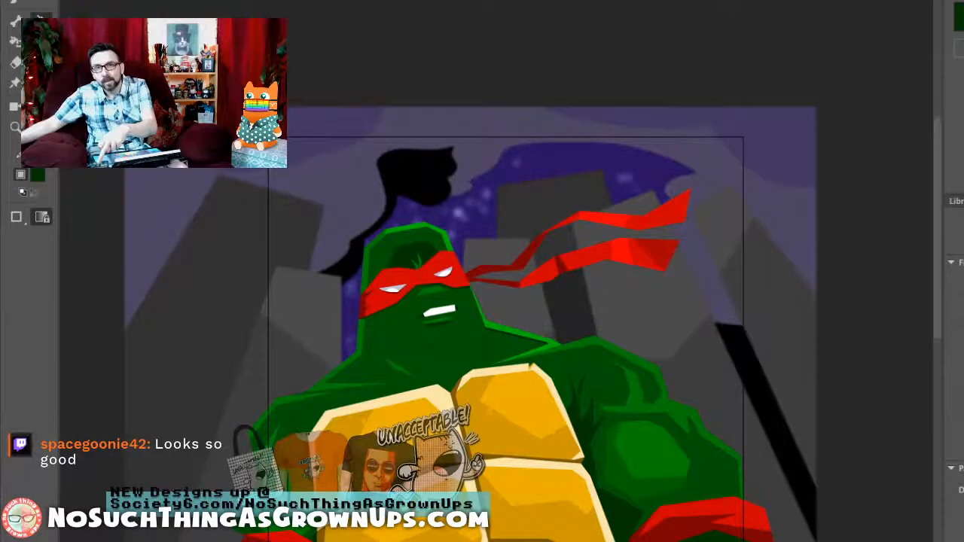
left_click_drag(482, 339, 540, 242)
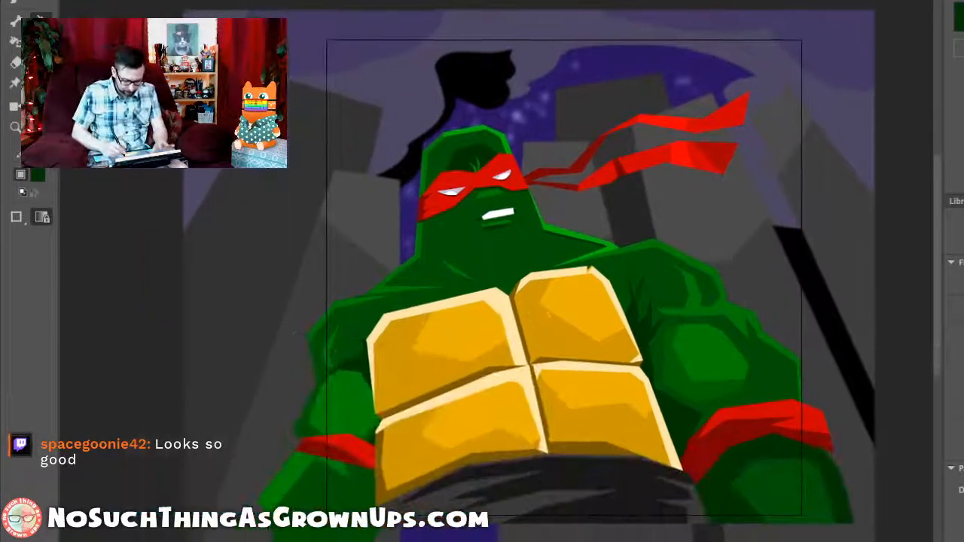